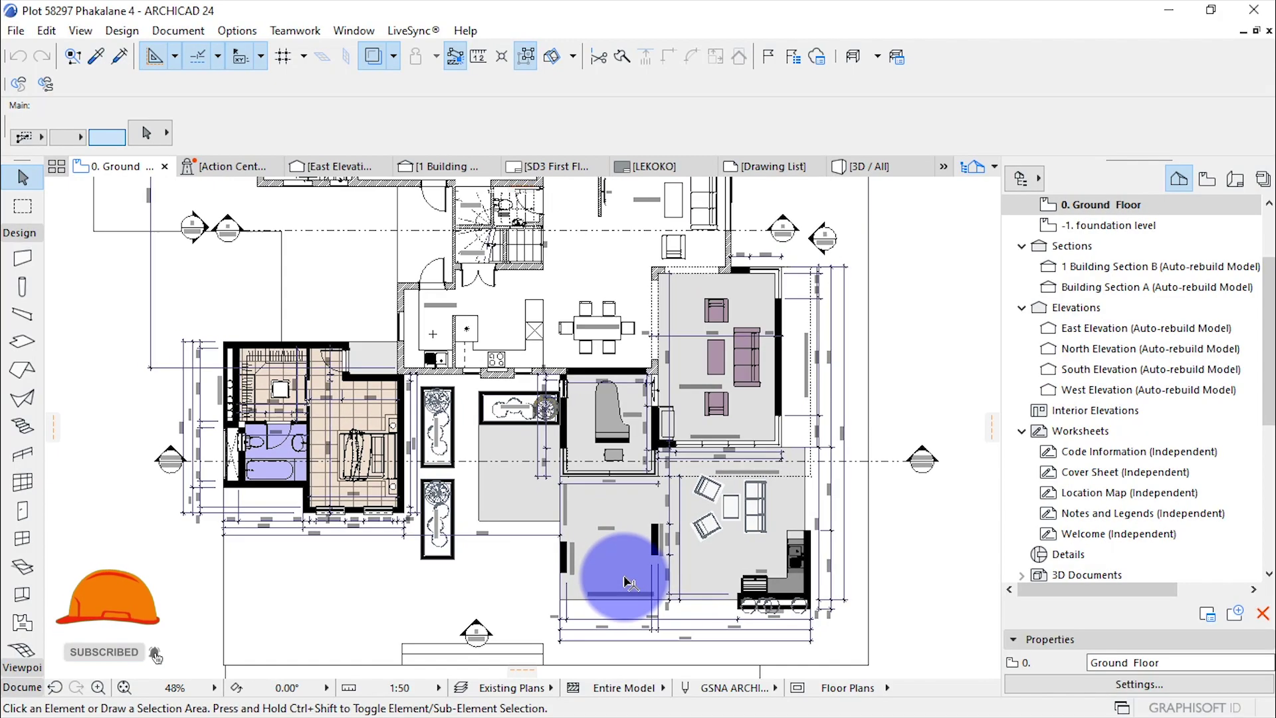
Examine the ground floor plan around the piano room and living room, and open the 3D view
scroll(569, 518, up, 3)
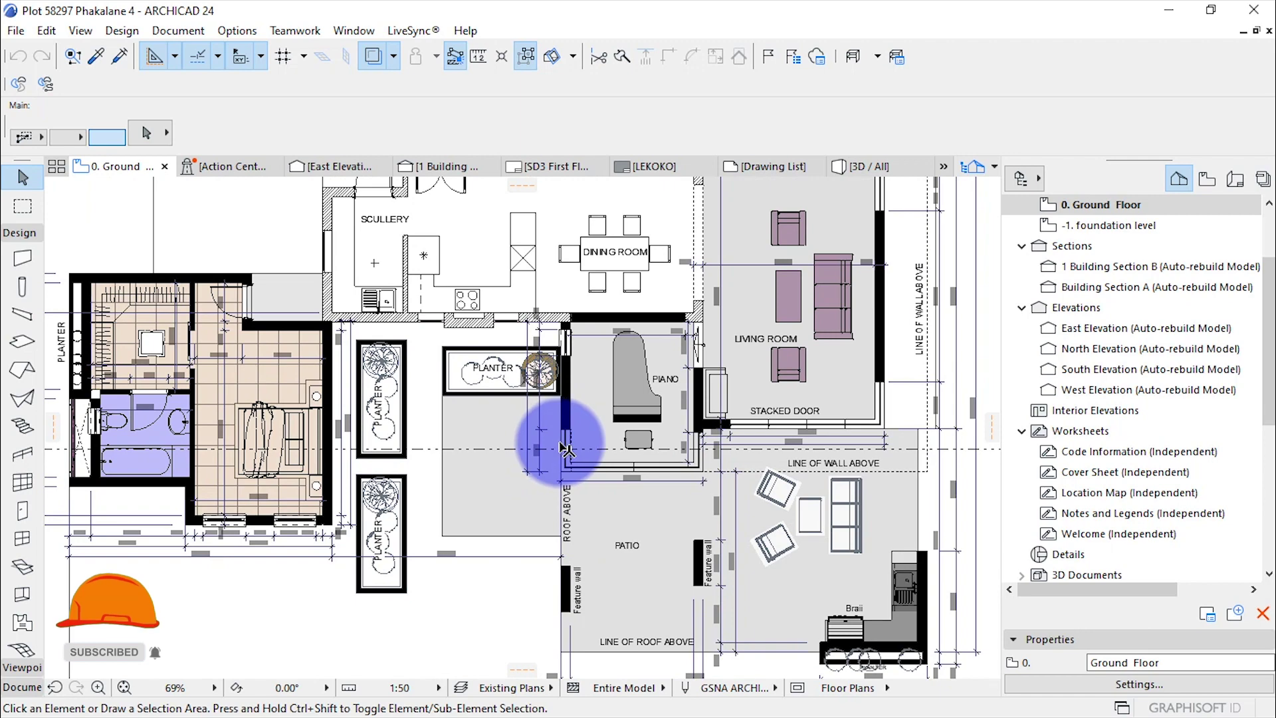
scroll(541, 442, up, 2)
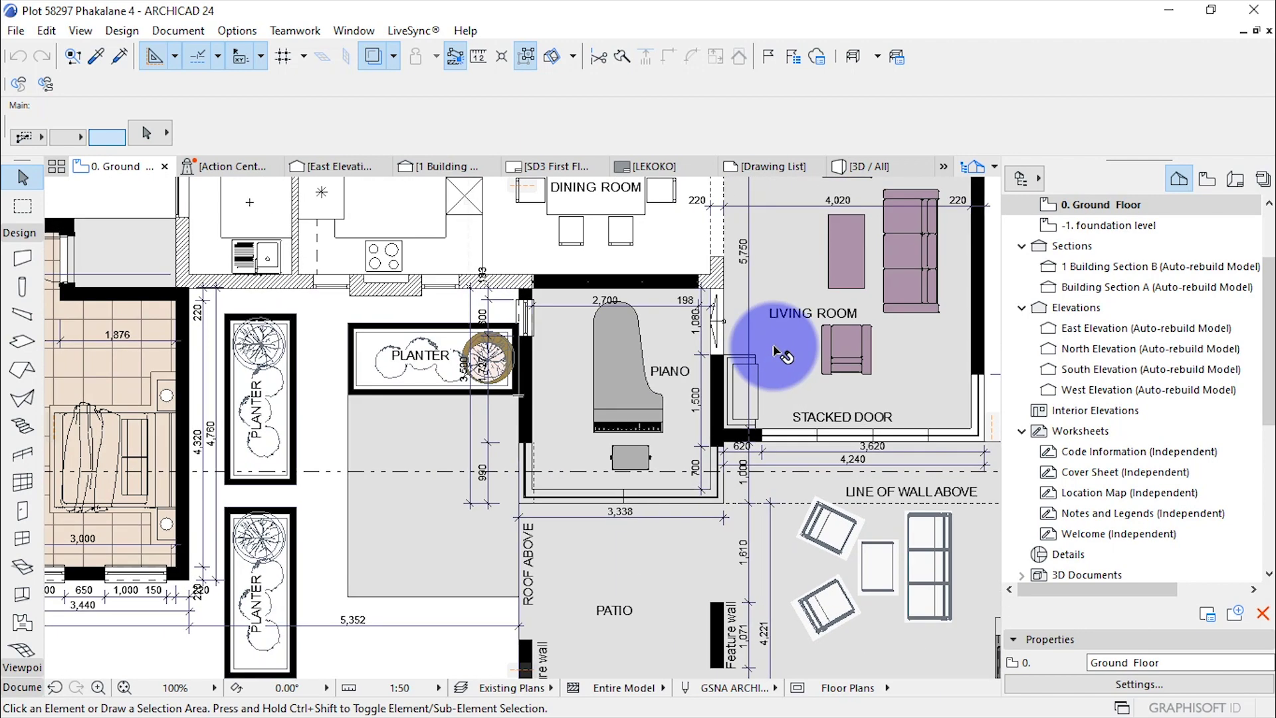
scroll(782, 354, up, 2)
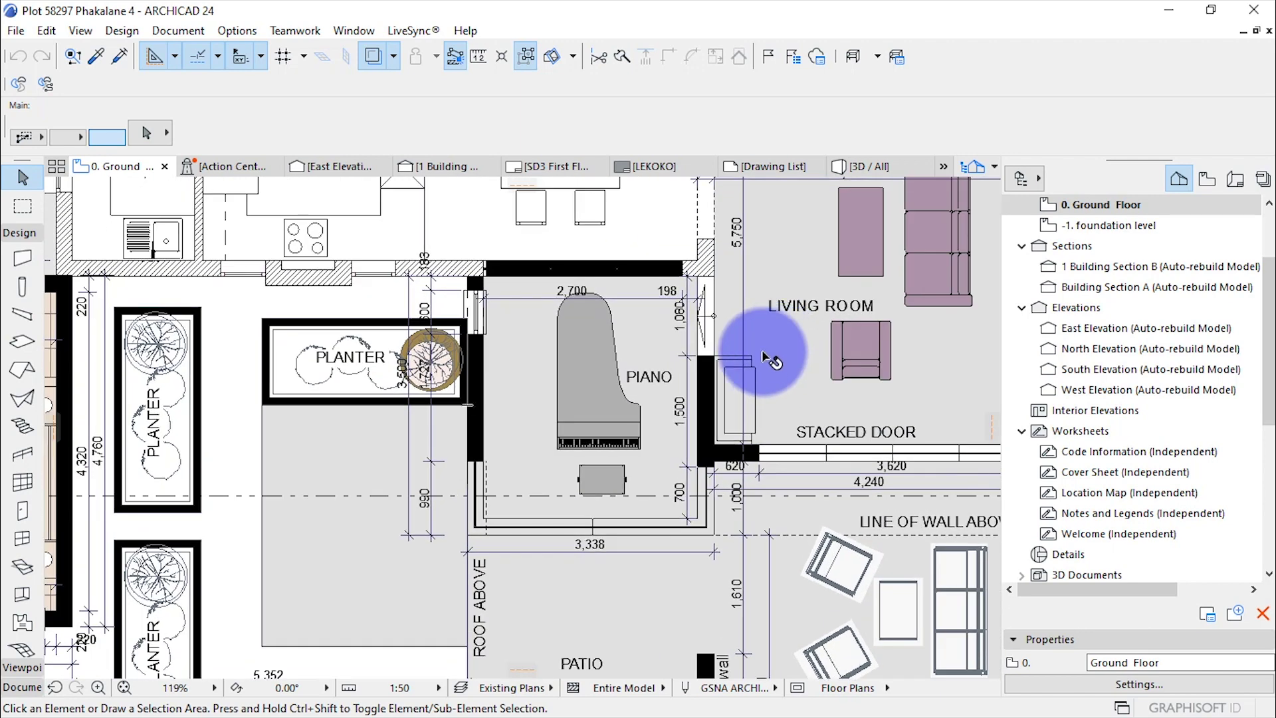
click(856, 167)
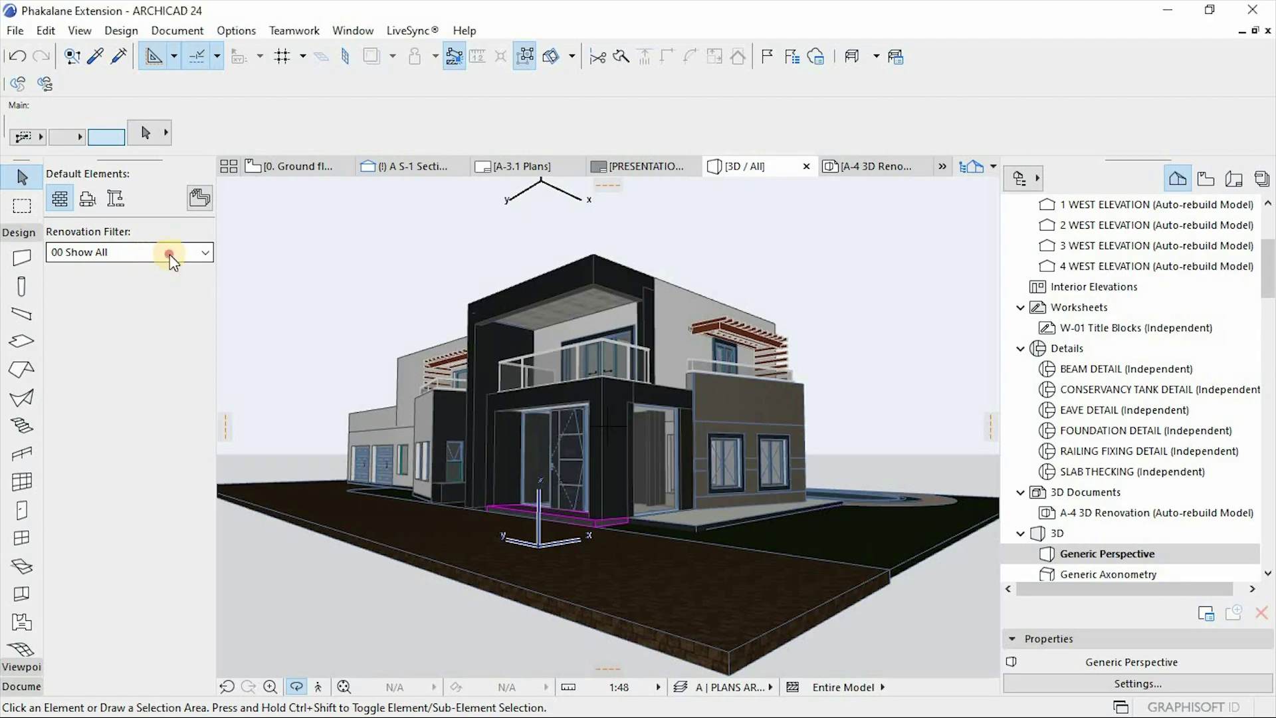
Preview the 3D house with the renovation filters 01 Existing Plan, 02 Demolition Plan and 03 After Demolition
click(170, 254)
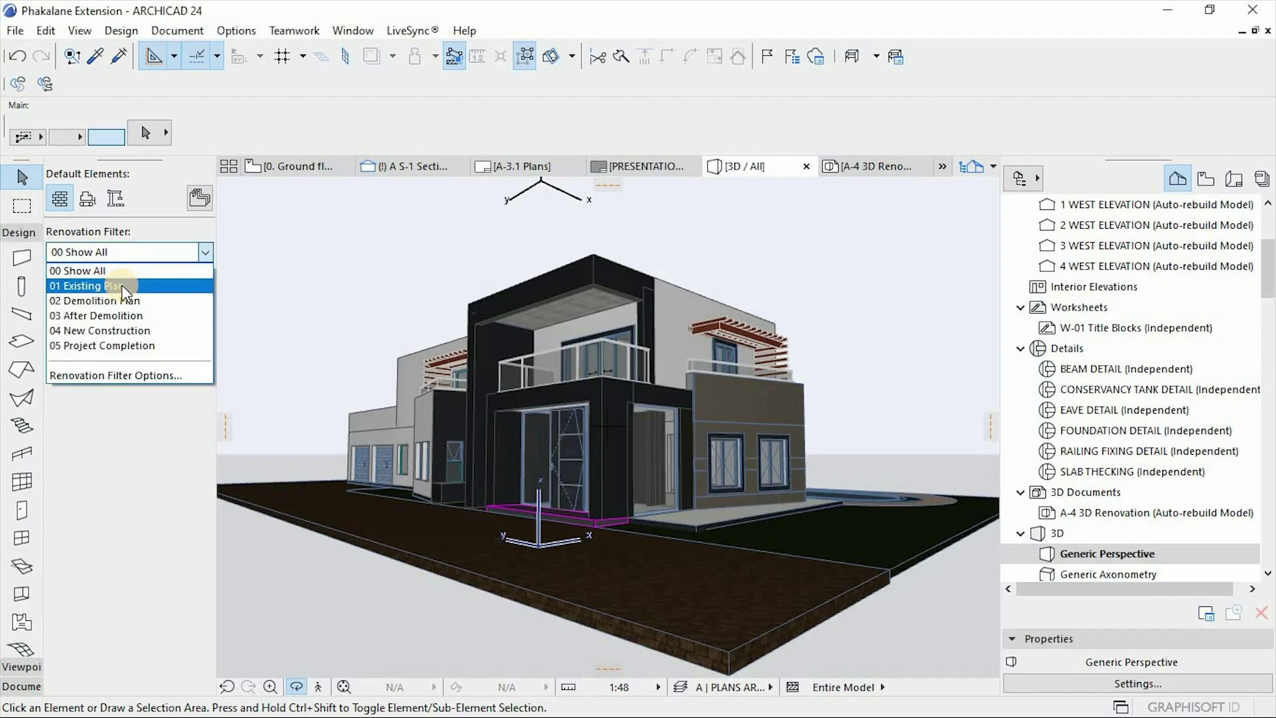
click(122, 284)
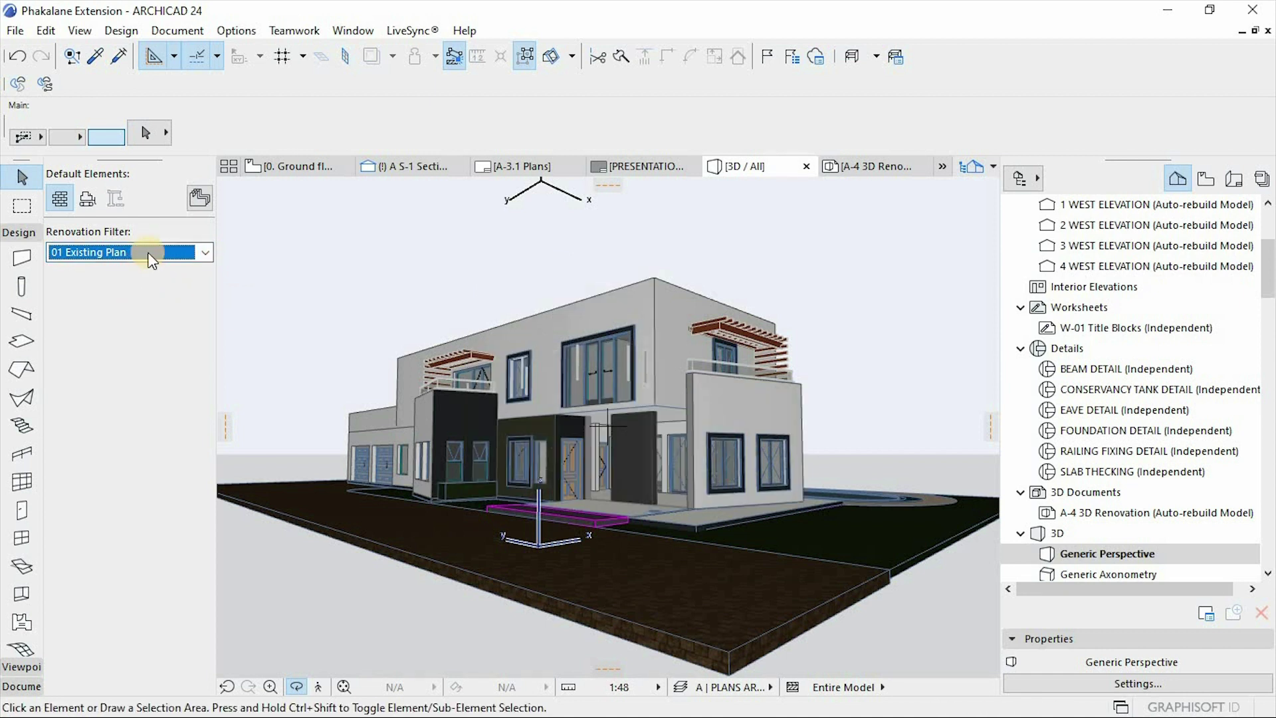
click(148, 253)
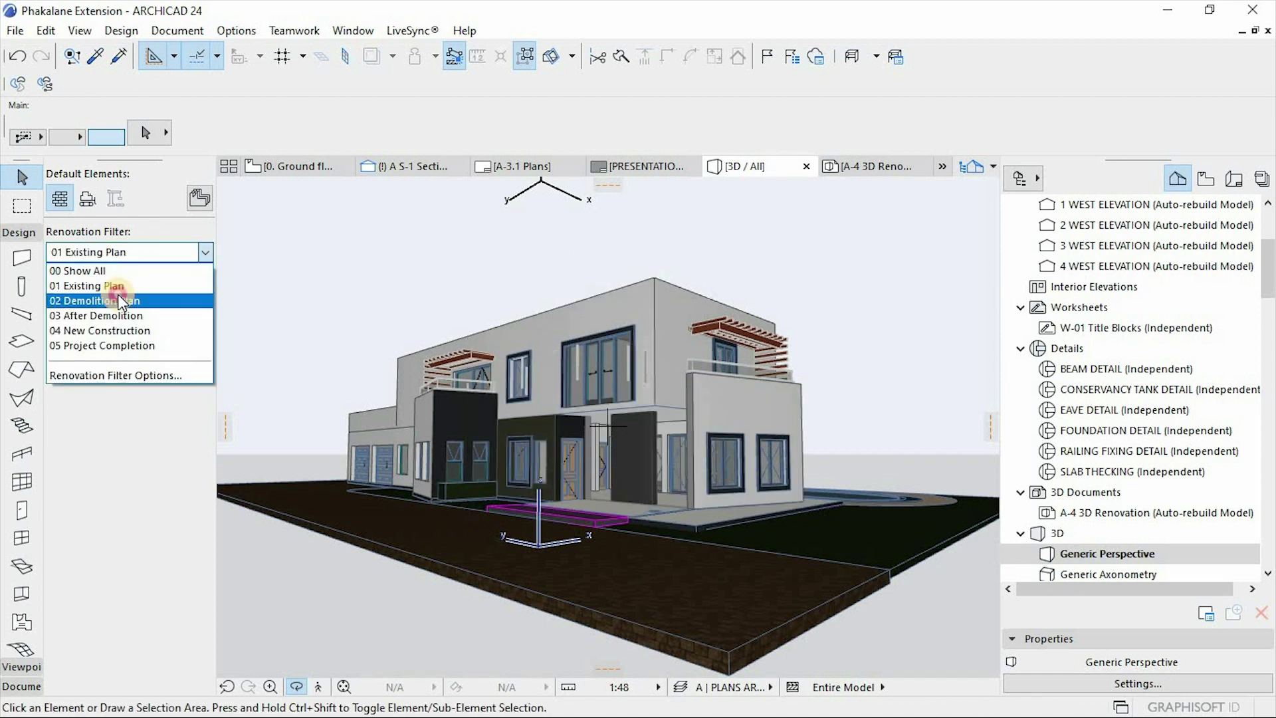
click(118, 301)
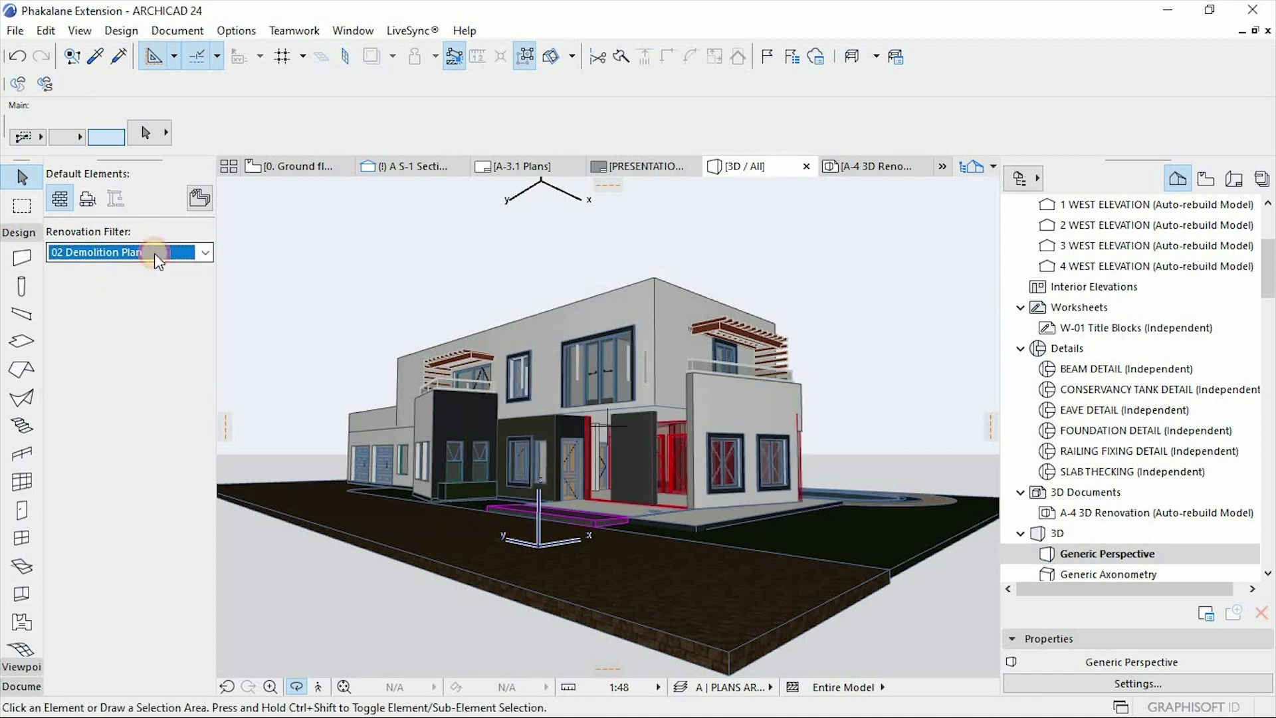
click(154, 253)
click(125, 314)
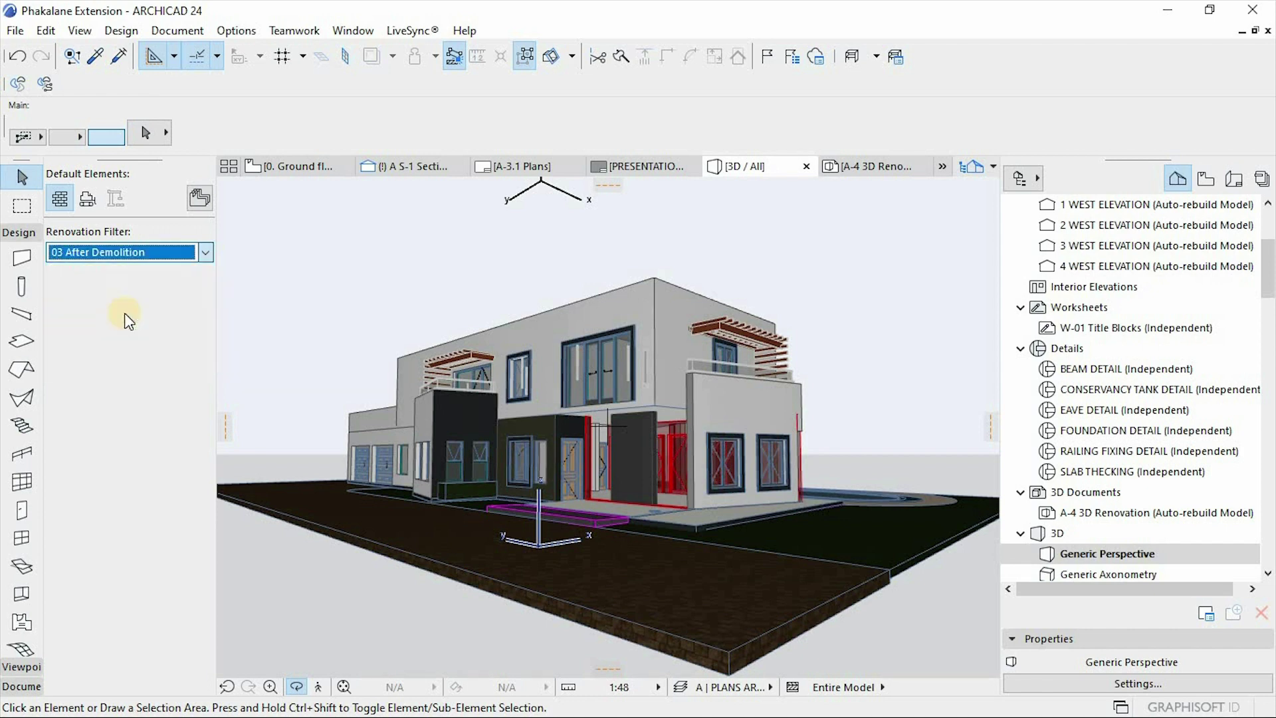
Preview the 3D house with the 04 New Construction and 05 Project Completion filters, and return it to 00 Show All
click(174, 250)
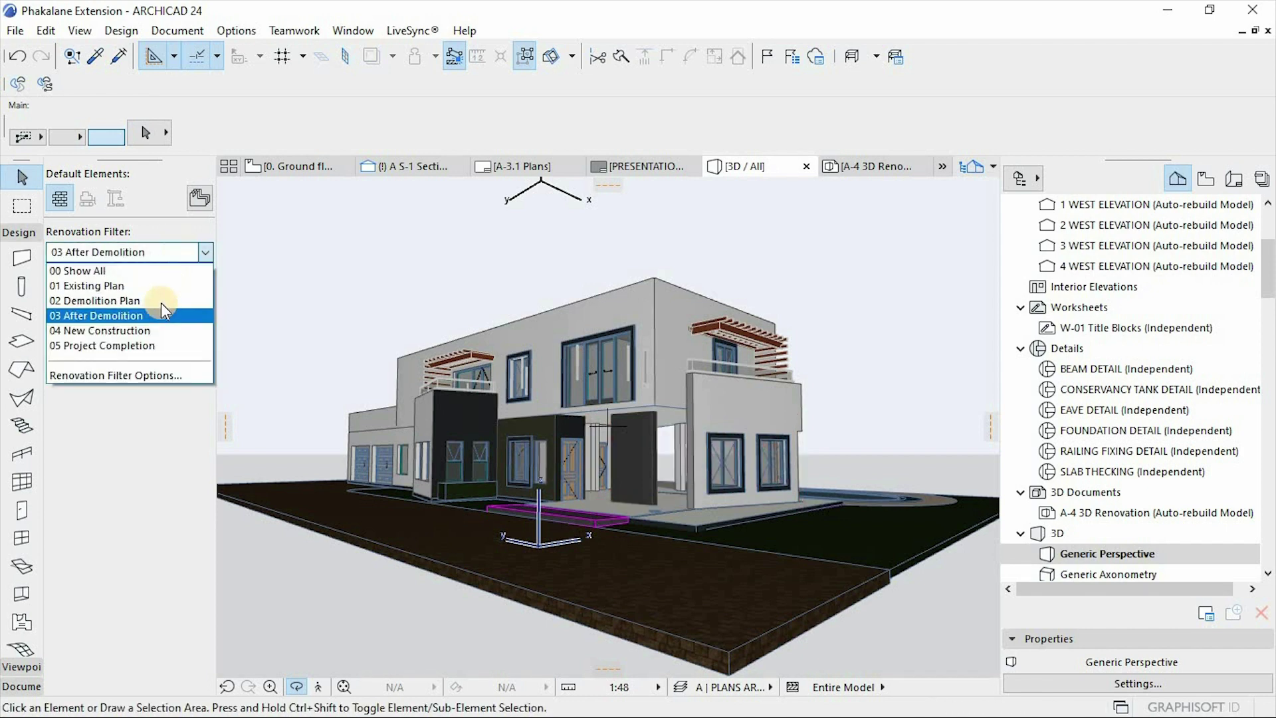
click(128, 330)
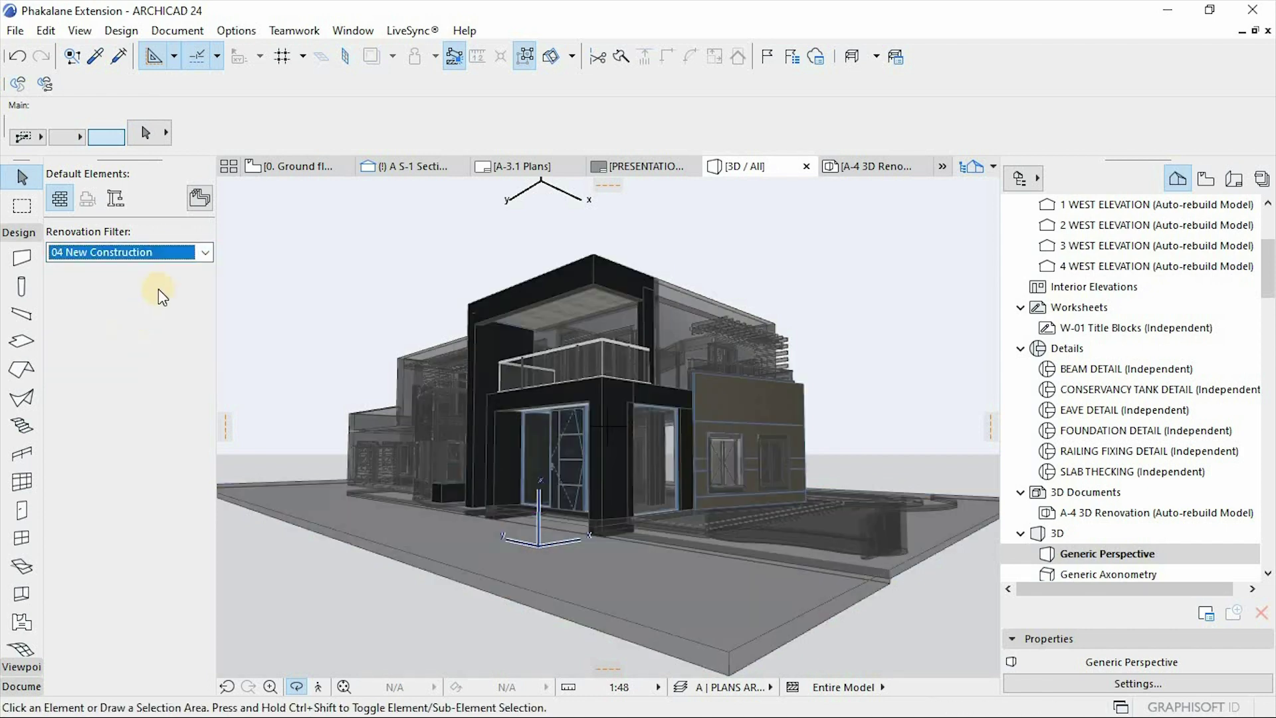
click(191, 252)
click(133, 346)
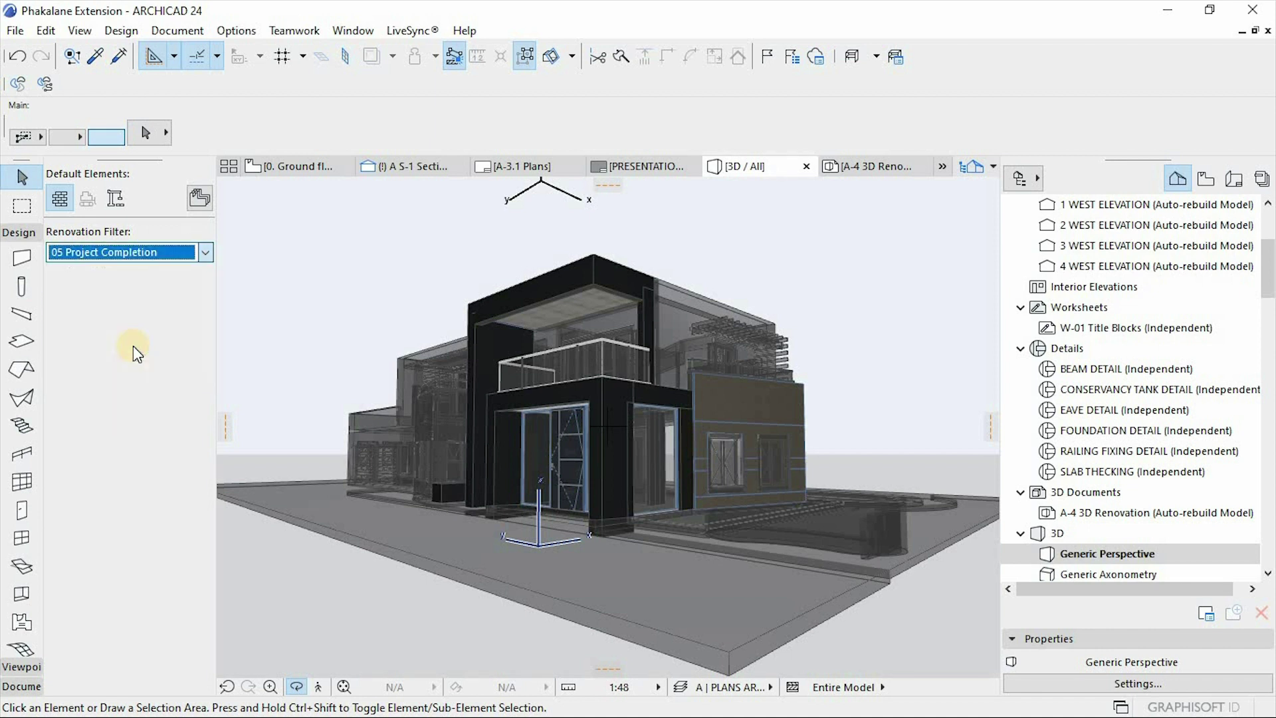
click(197, 257)
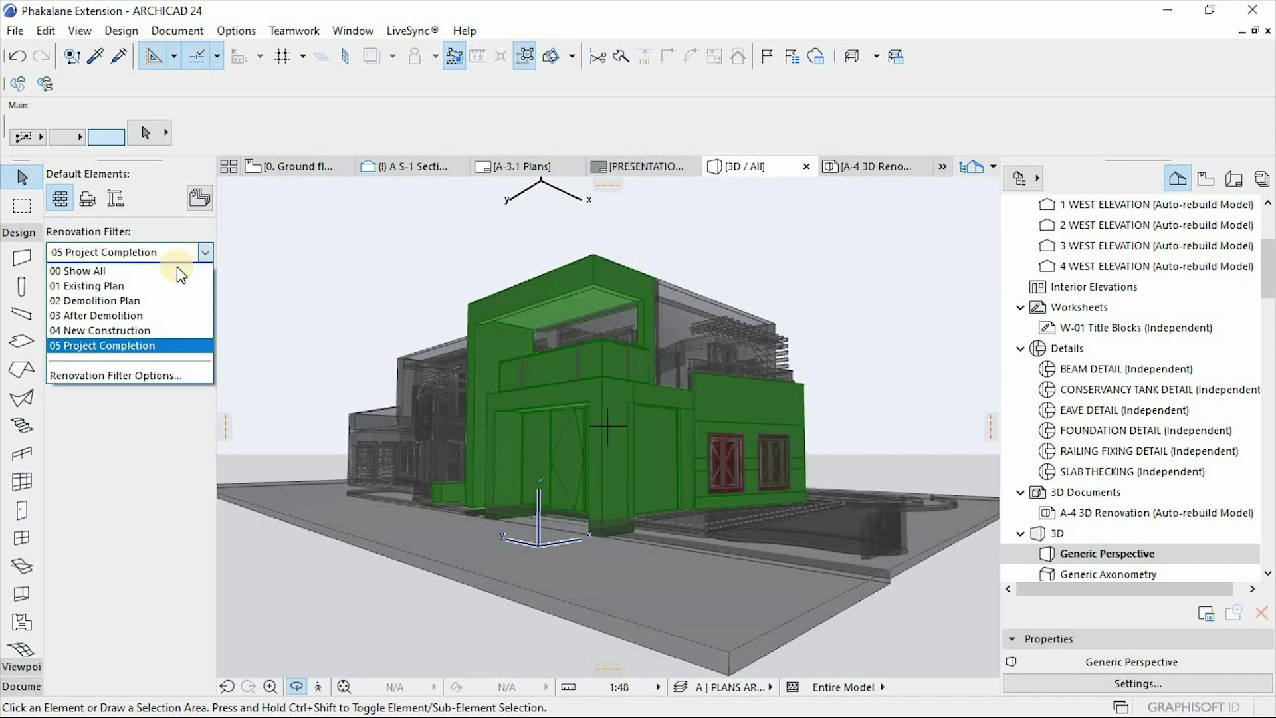
click(143, 272)
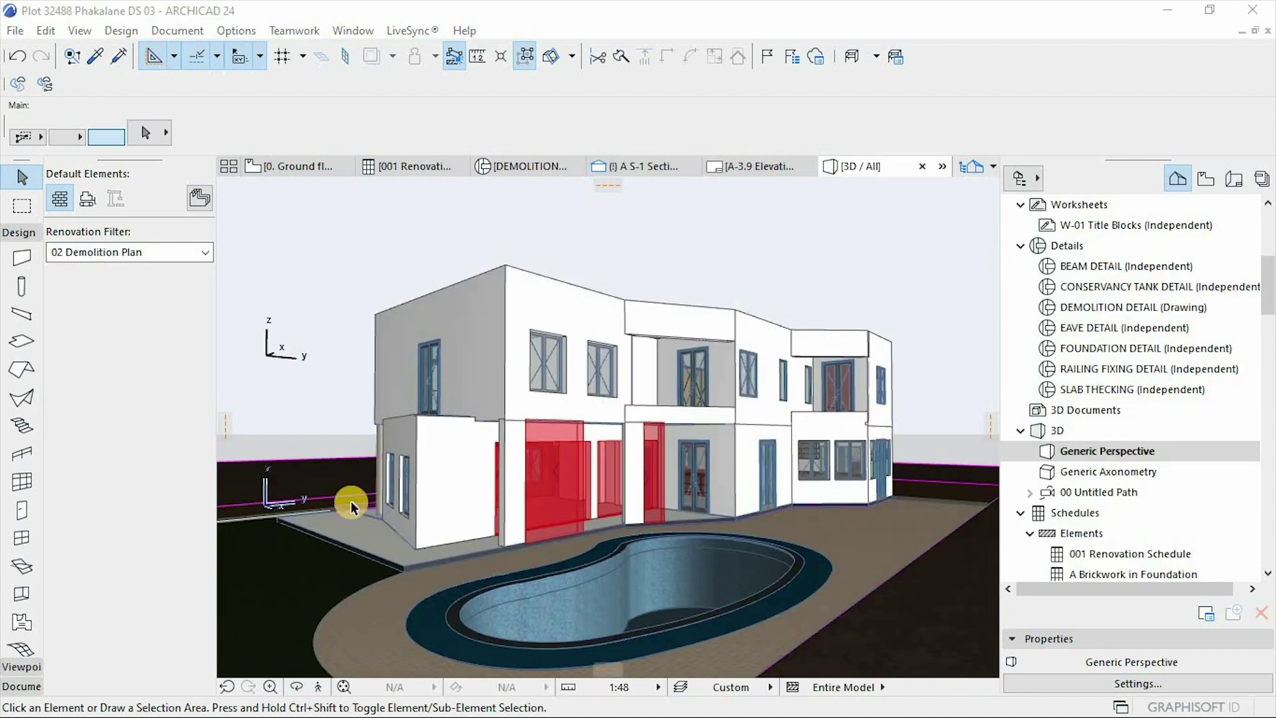
Inspect the red elements marked for demolition on the pool side of the house in 3D, including the interior
shift+middle_drag(442, 518, 497, 513)
scroll(506, 478, up, 5)
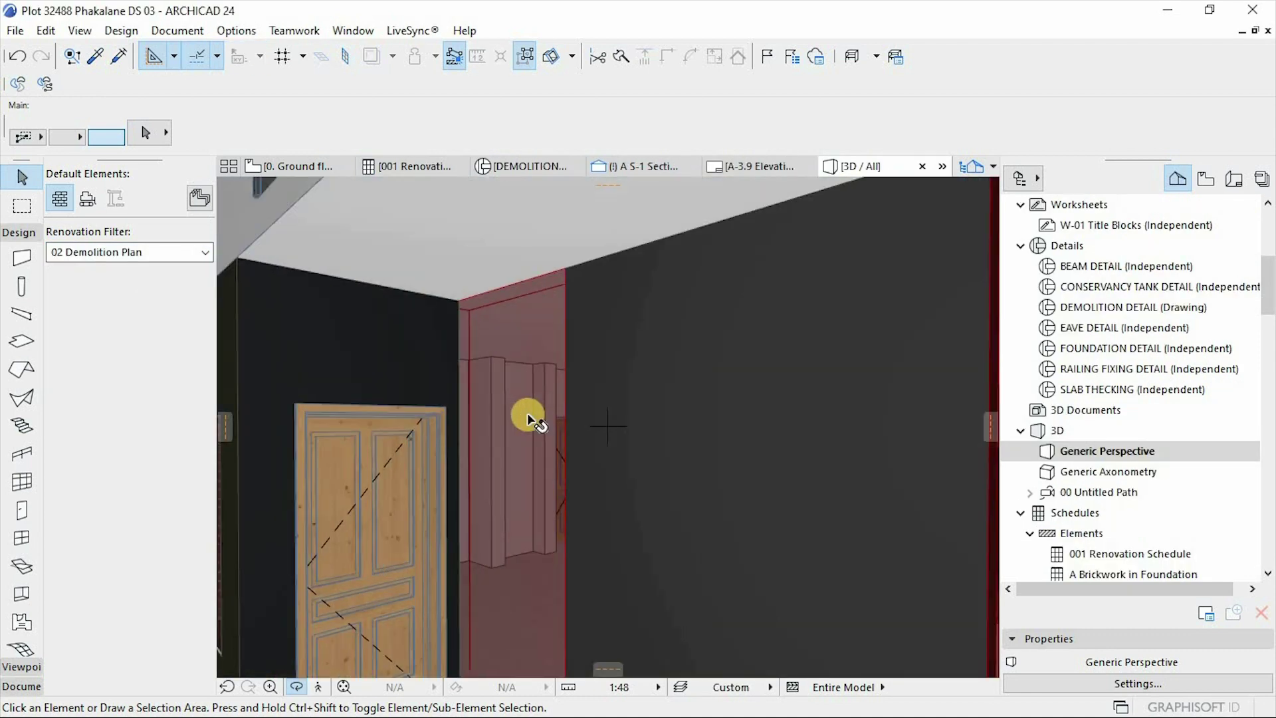
click(527, 416)
scroll(763, 461, down, 3)
scroll(712, 422, up, 3)
Open the ground floor plan and apply the 02 Demolition Plan renovation filter
click(303, 166)
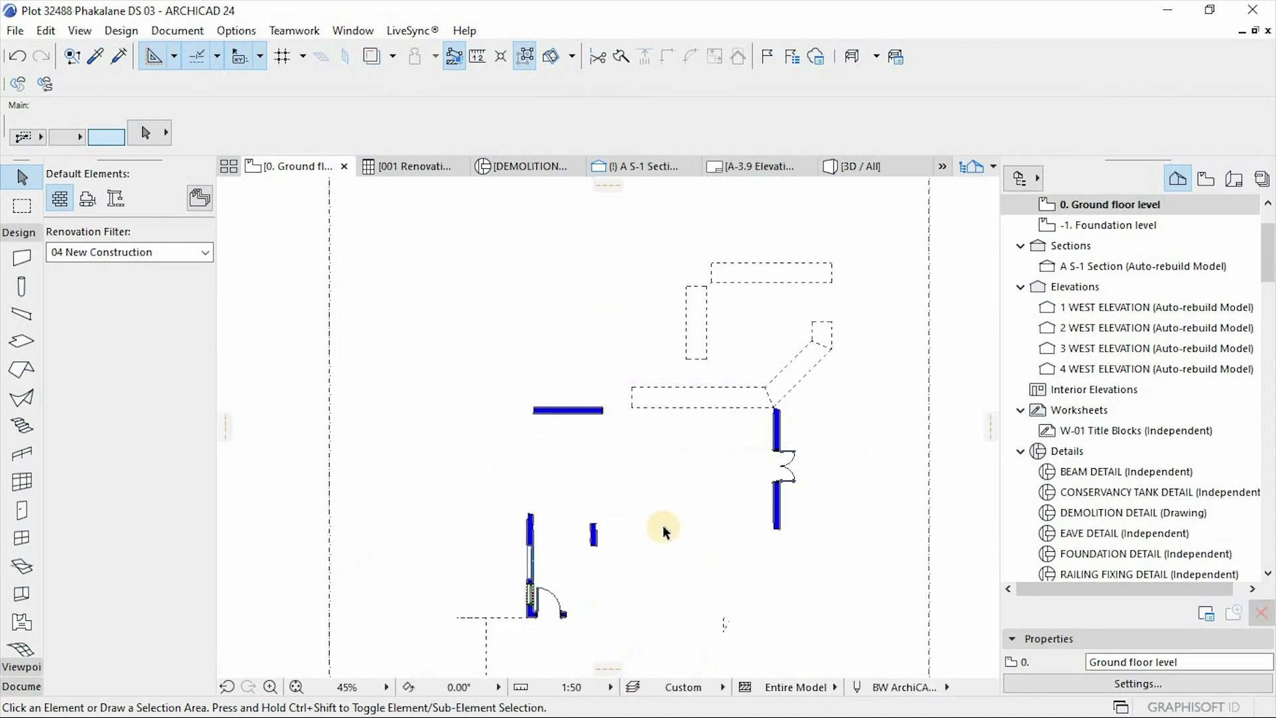
scroll(661, 527, up, 3)
scroll(675, 285, up, 3)
click(199, 252)
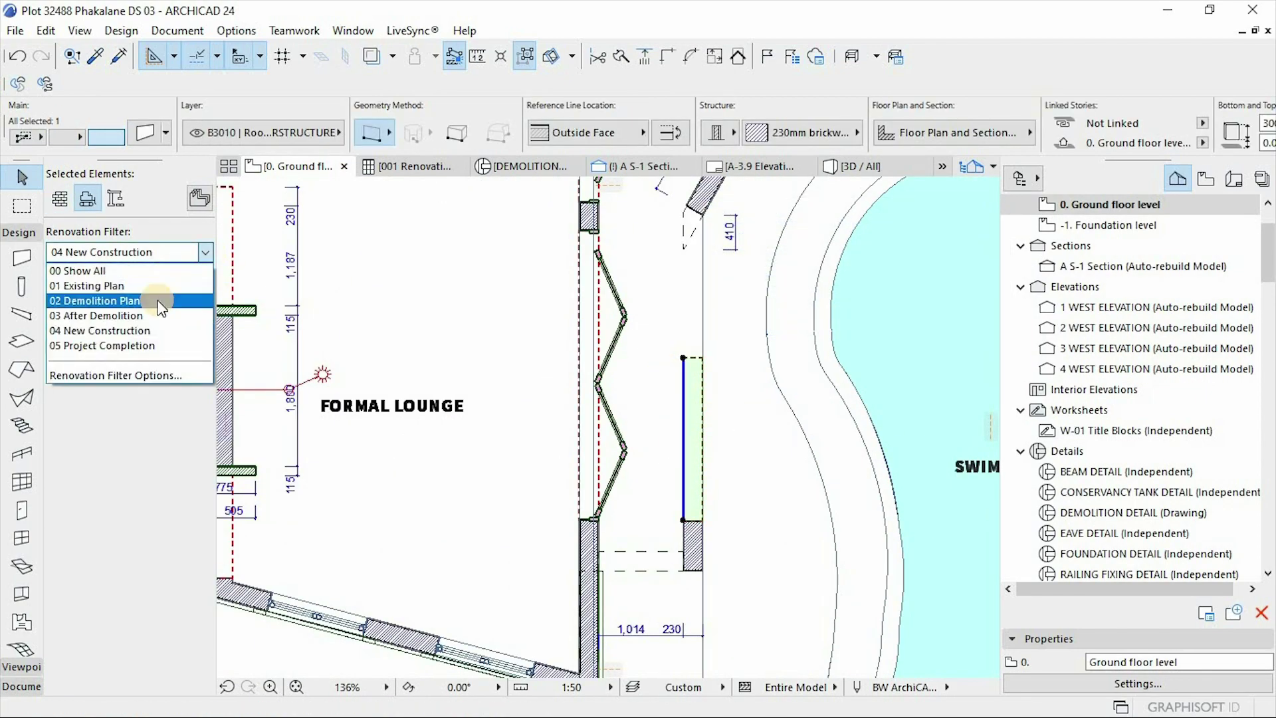
click(99, 297)
scroll(649, 390, down, 3)
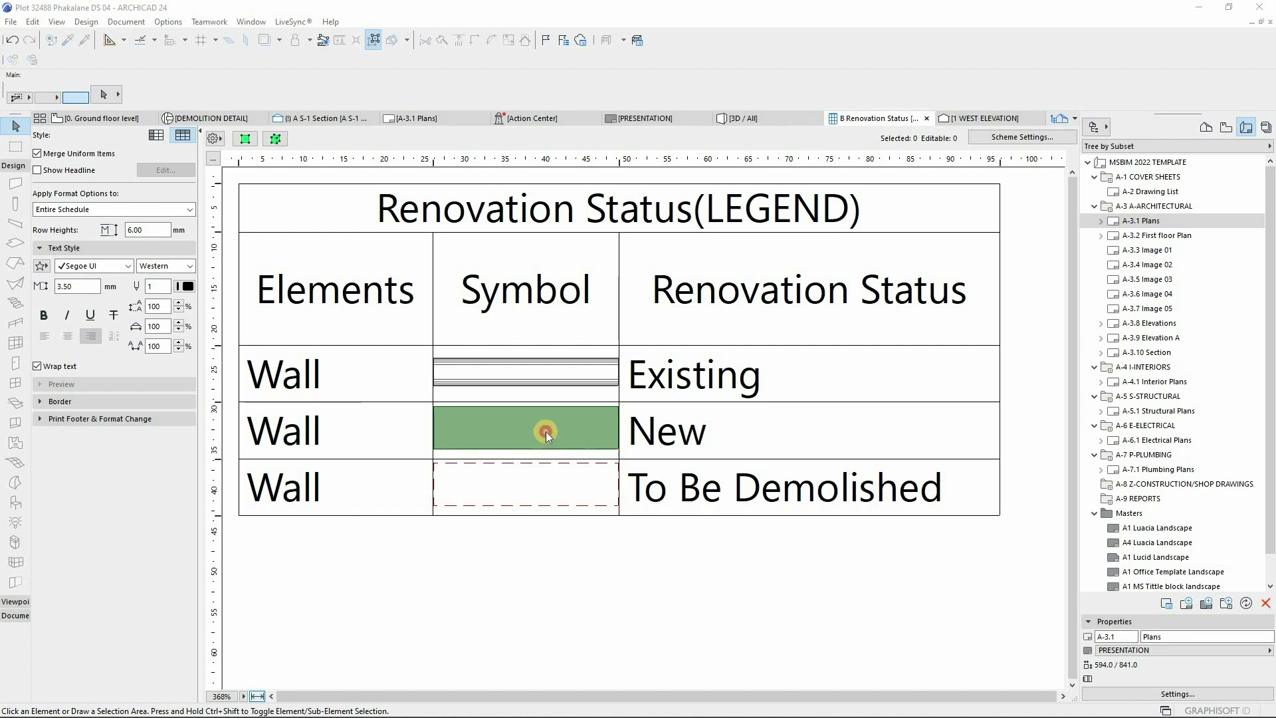
Locate the New walls from the Renovation Status legend on the ground floor plan, and view the legend on the A-3.1 Plans layout
click(545, 431)
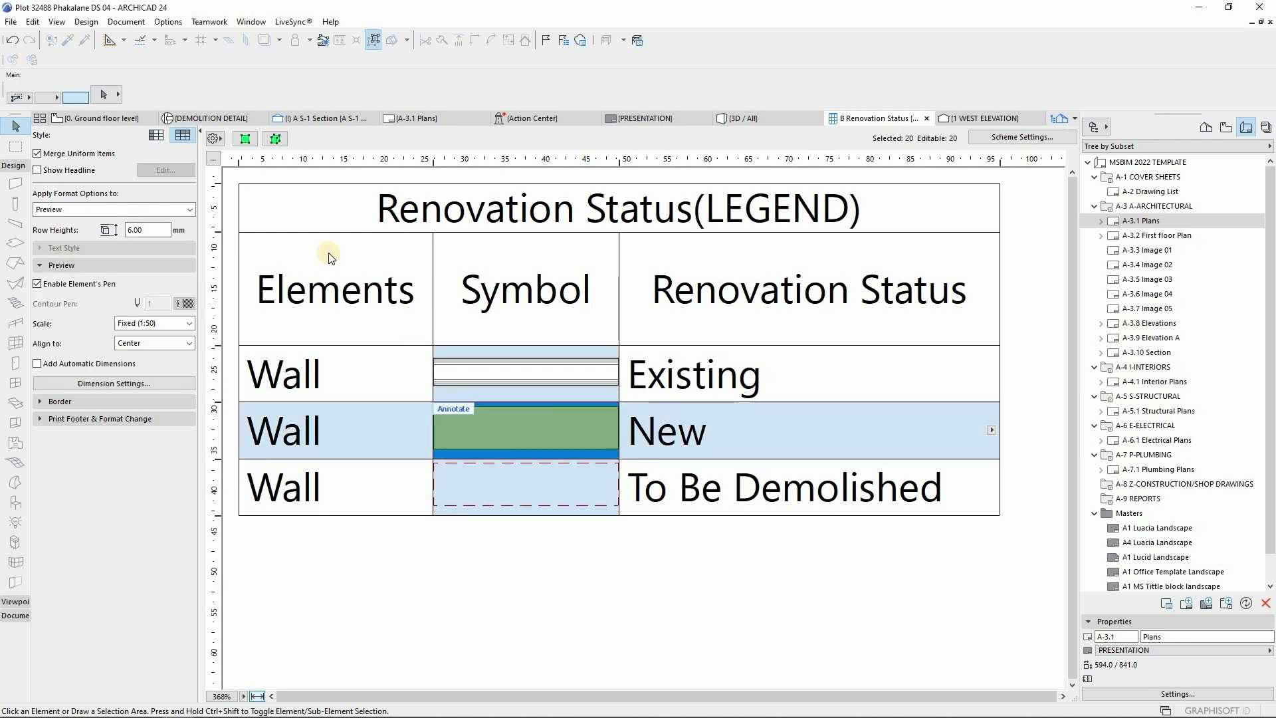
click(246, 138)
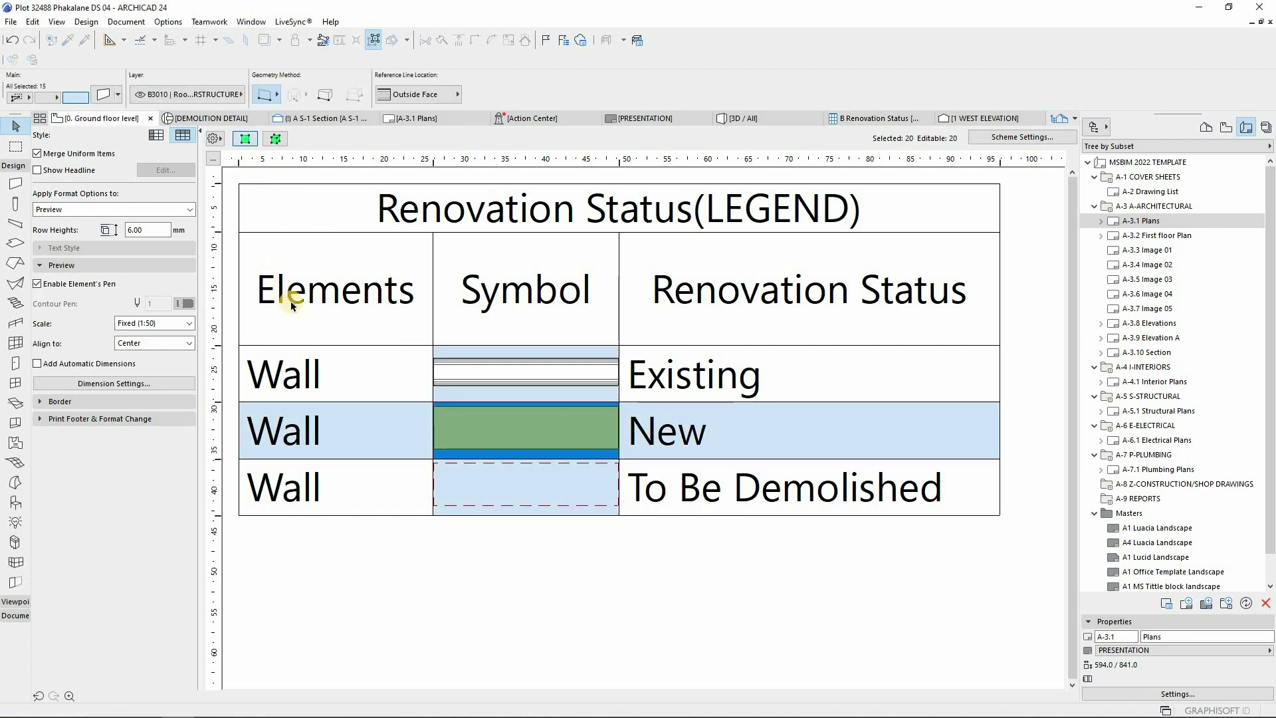
scroll(372, 286, down, 3)
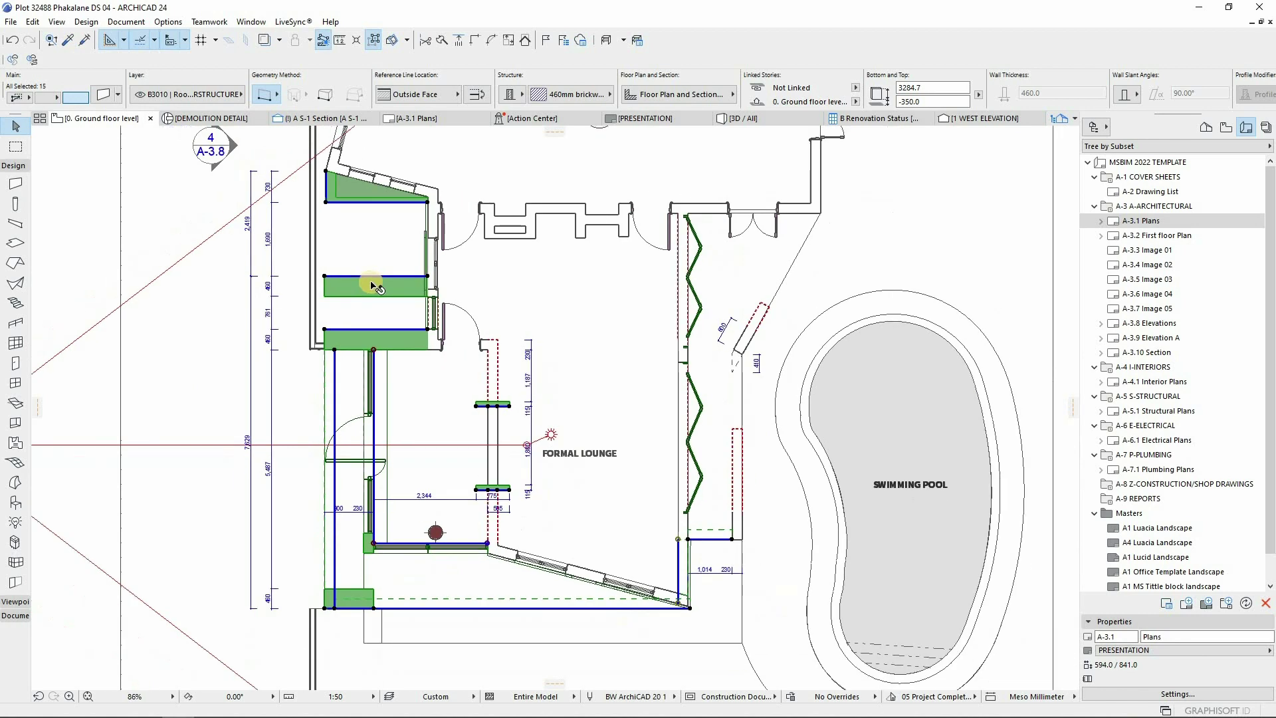
click(416, 119)
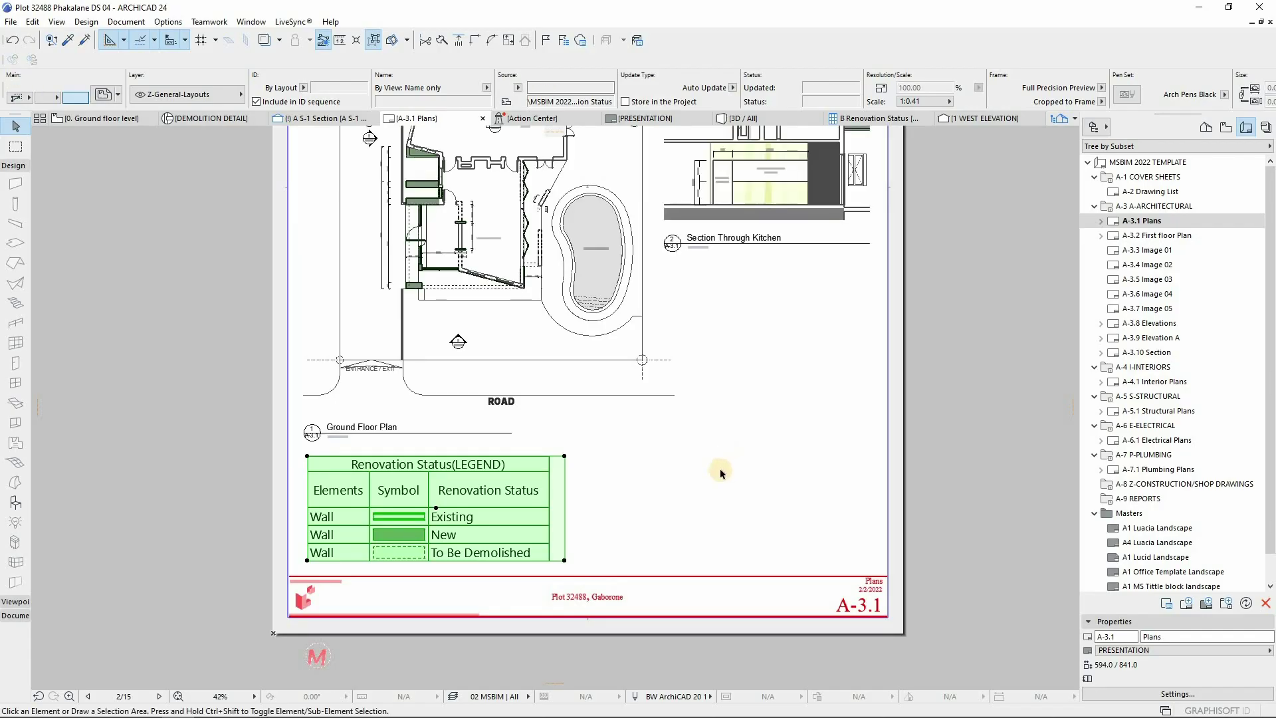
click(721, 461)
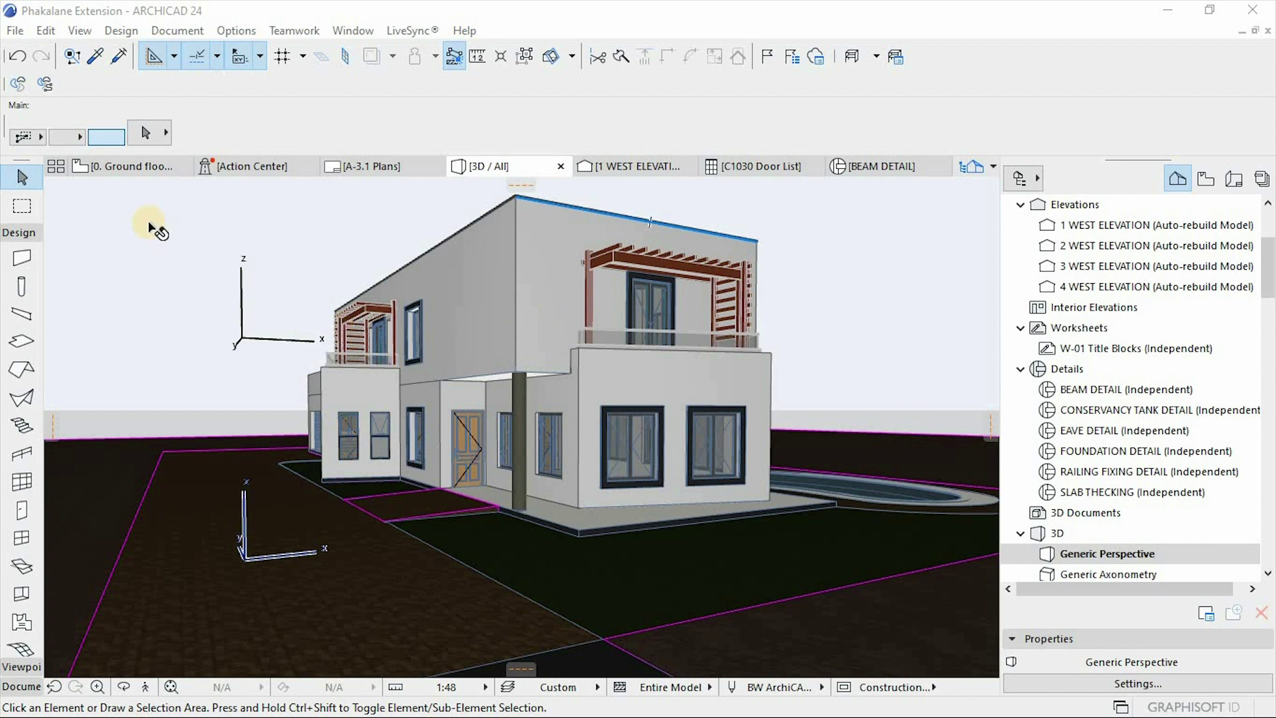
Select all walls on the ground floor plan and set their Renovation Status to Existing
click(146, 174)
scroll(359, 371, up, 7)
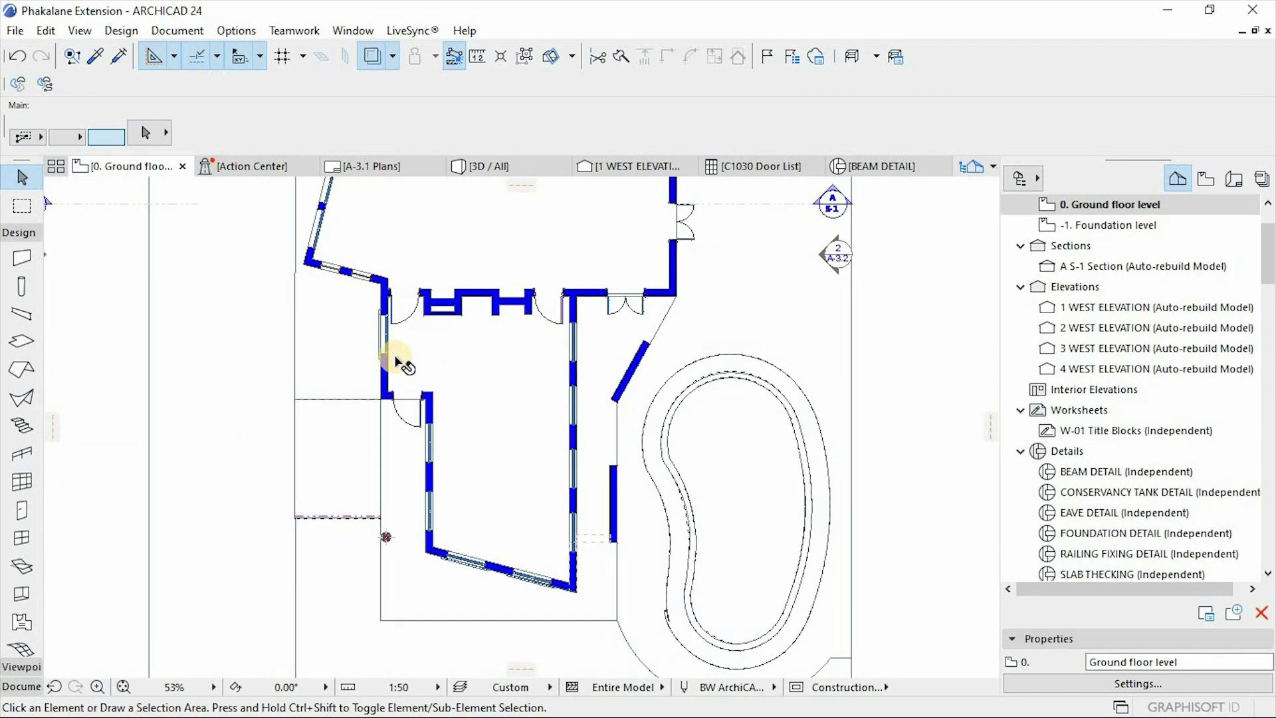
alt+click(376, 384)
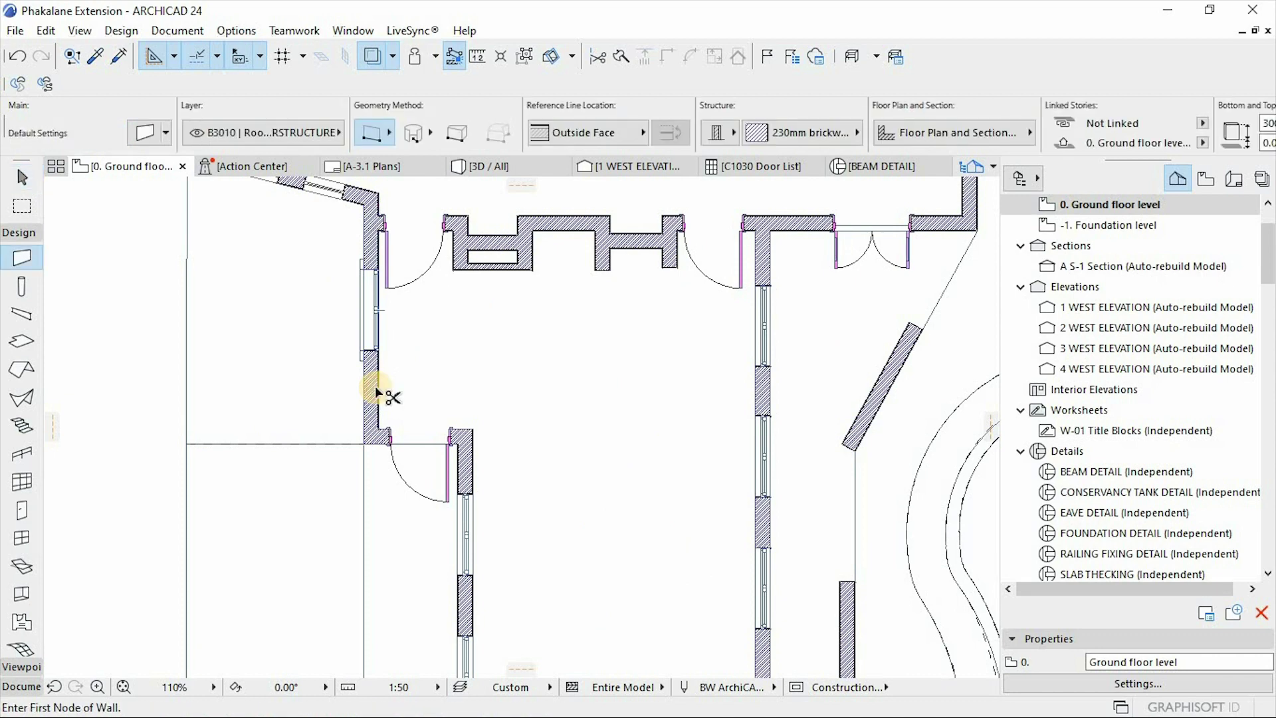
key(ctrl+a)
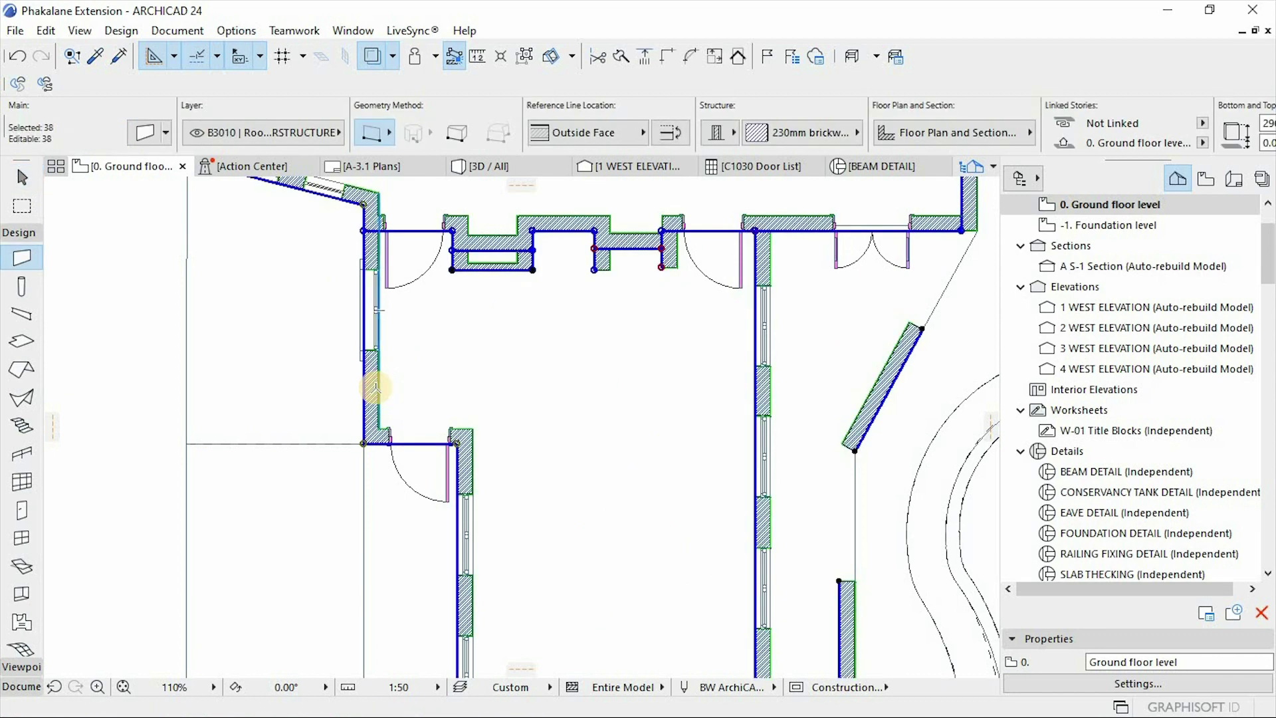
click(142, 137)
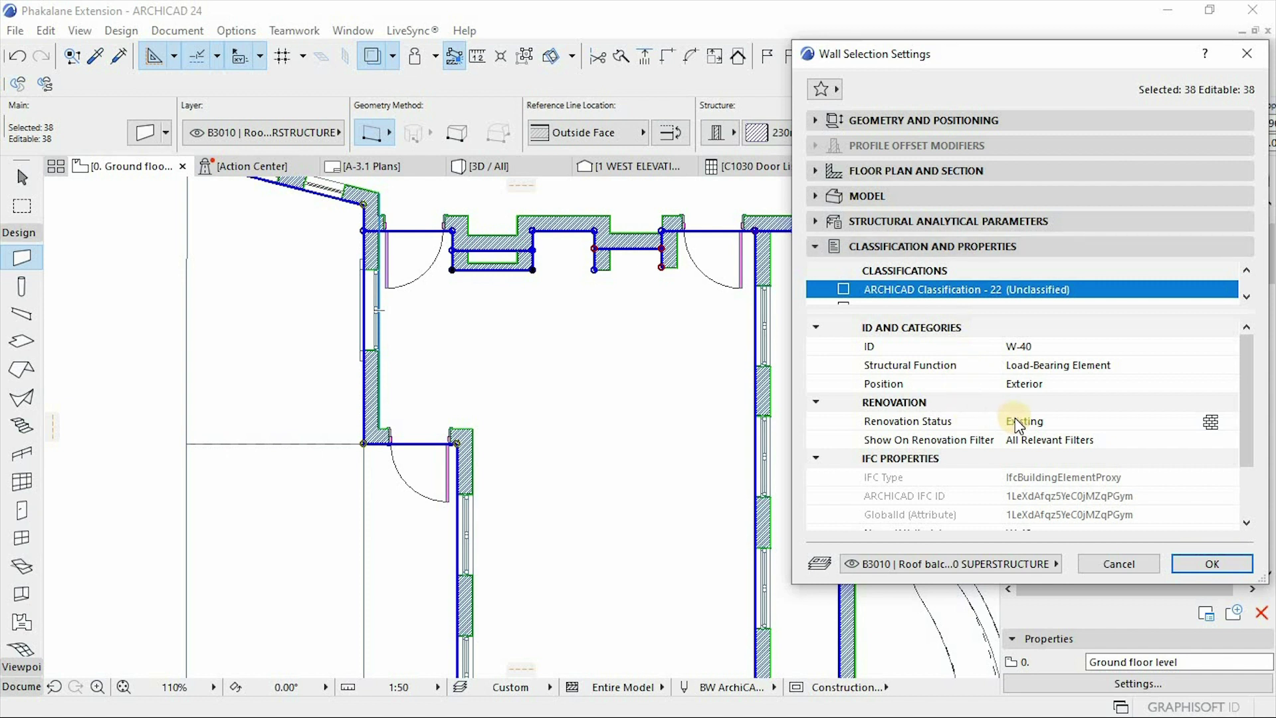
click(1209, 423)
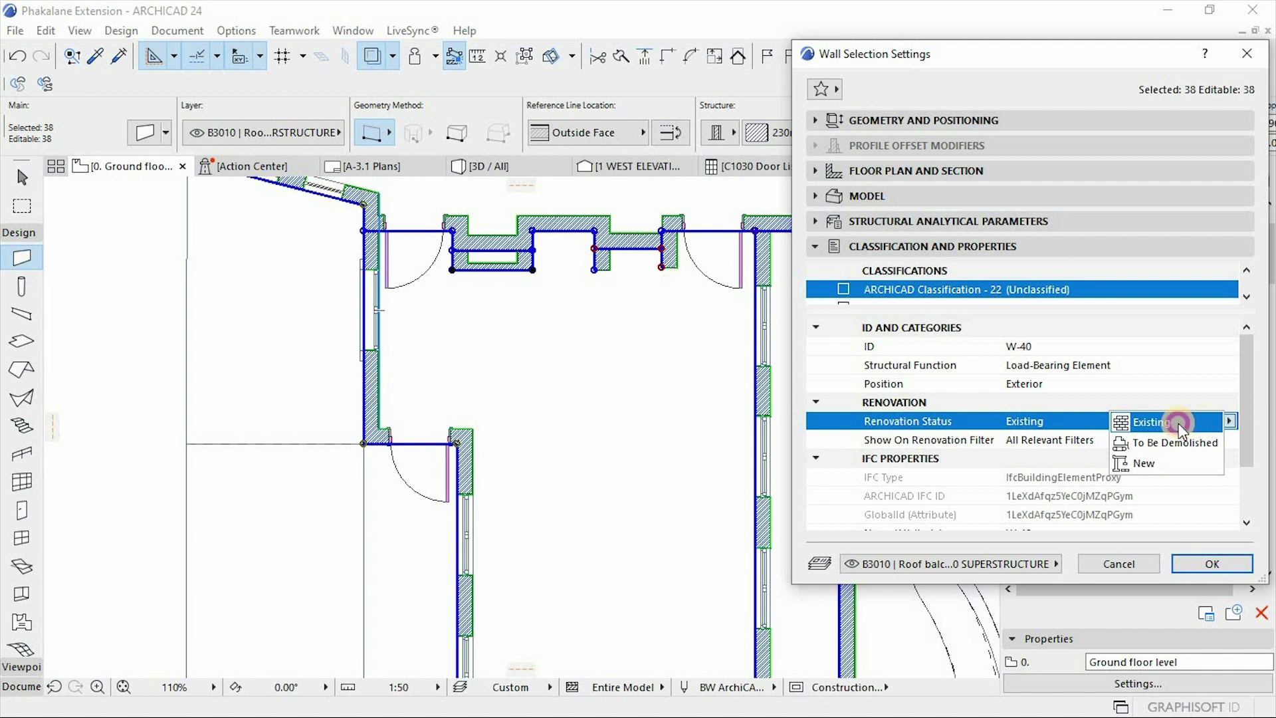
click(1180, 426)
click(1224, 570)
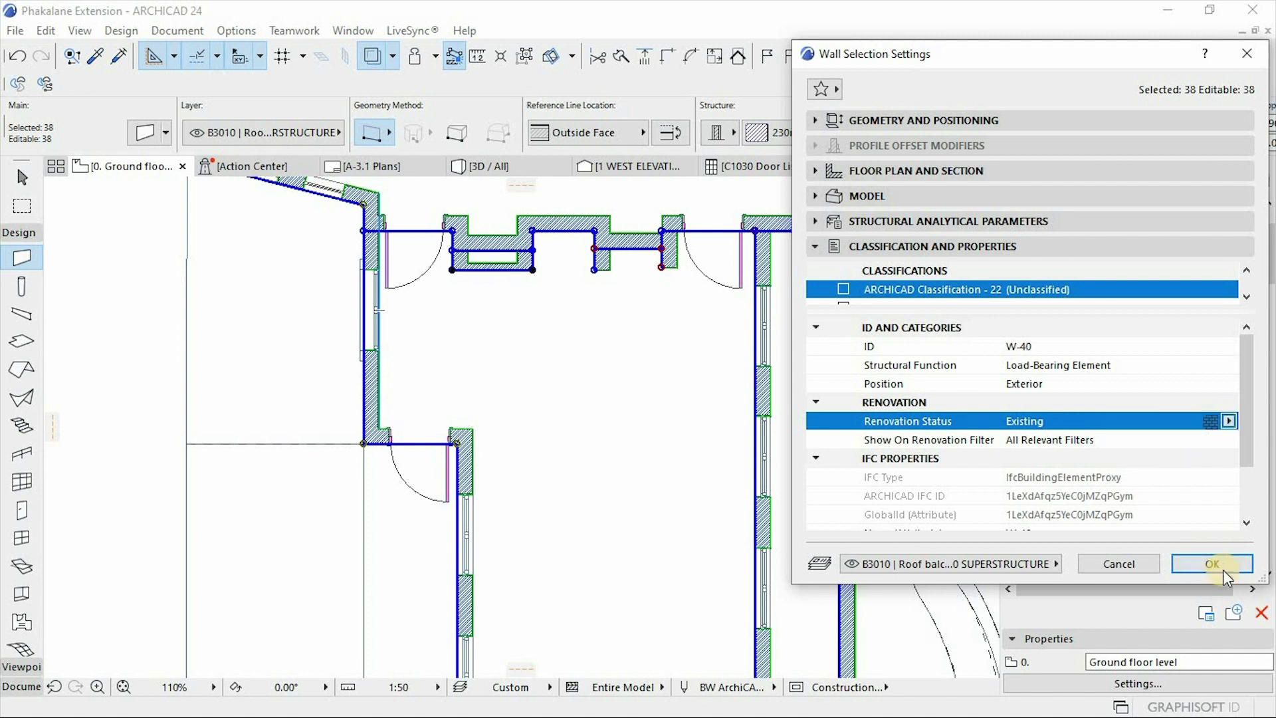
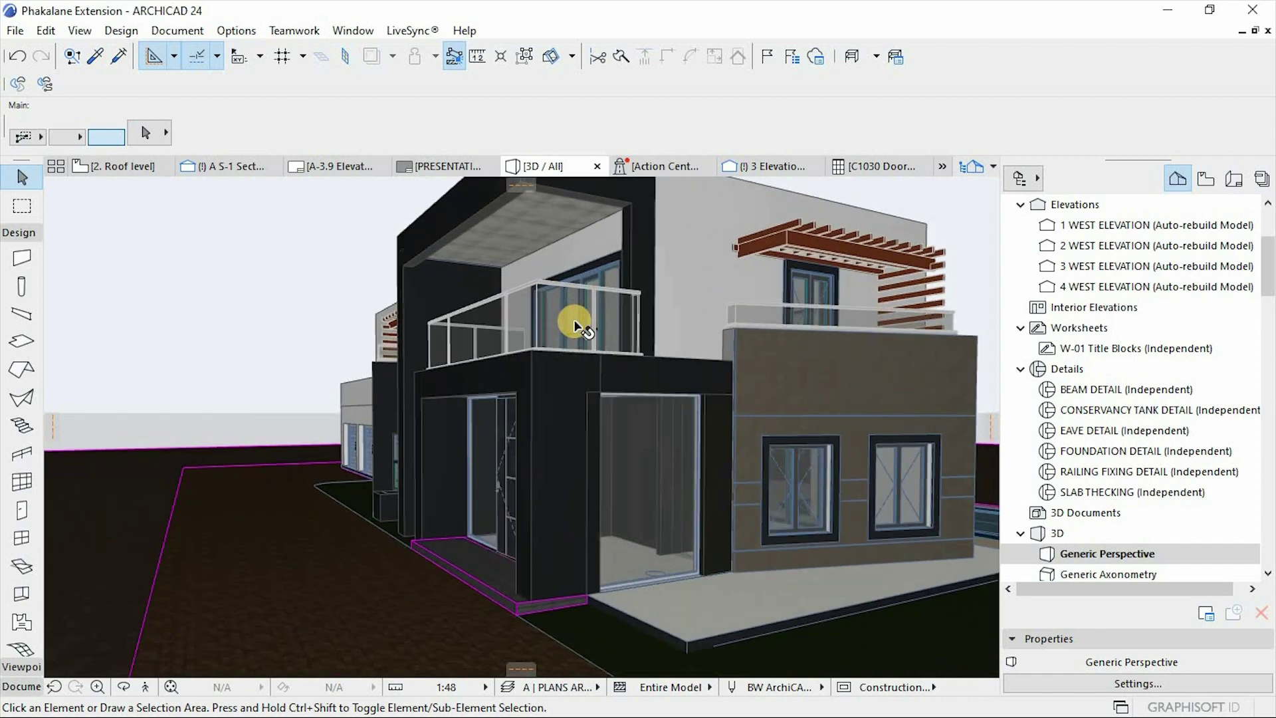
Select the 11 dark walls framing the front entrance and balcony in 3D, and set their Renovation Status to New
click(570, 420)
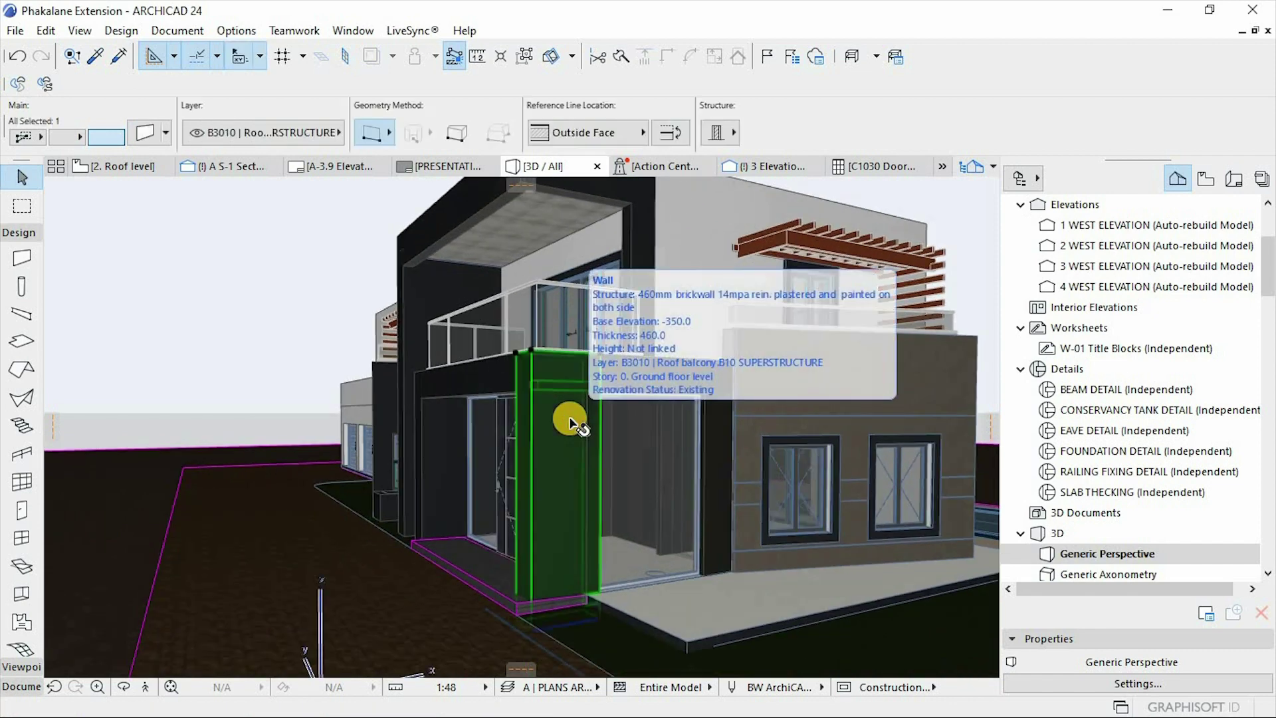
shift+click(488, 380)
shift+click(714, 444)
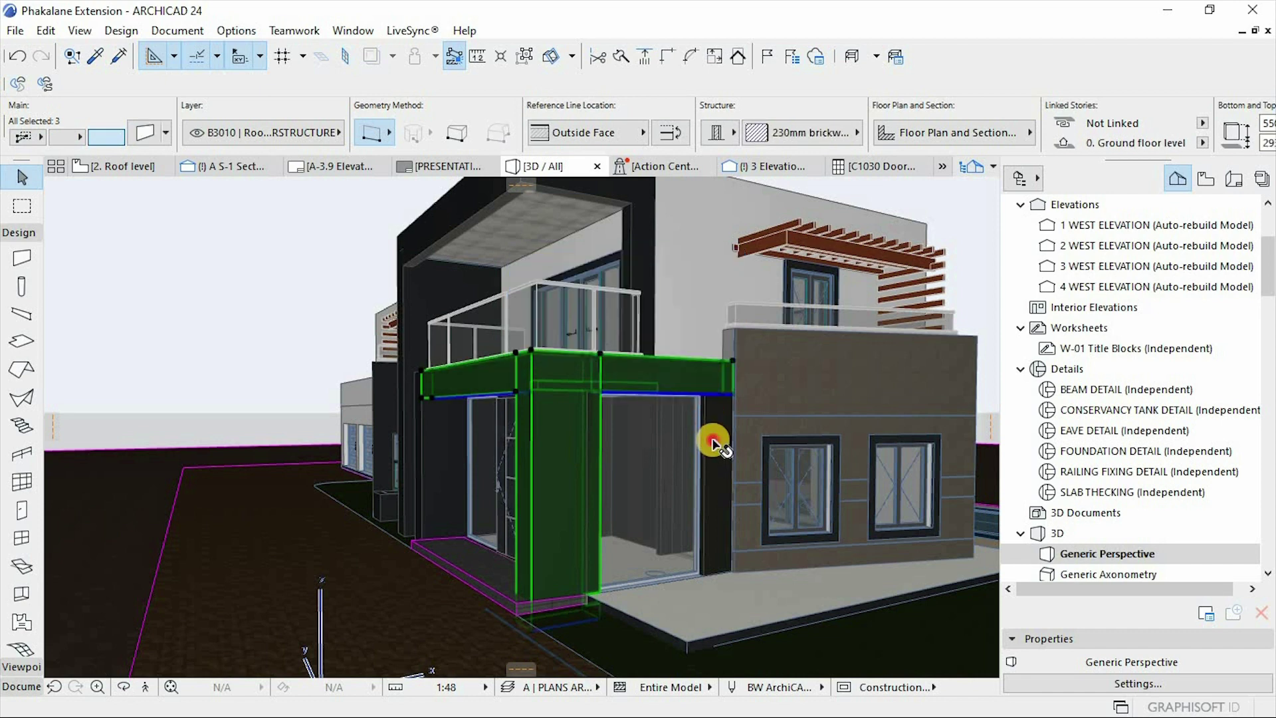
scroll(470, 447, up, 3)
shift+click(476, 447)
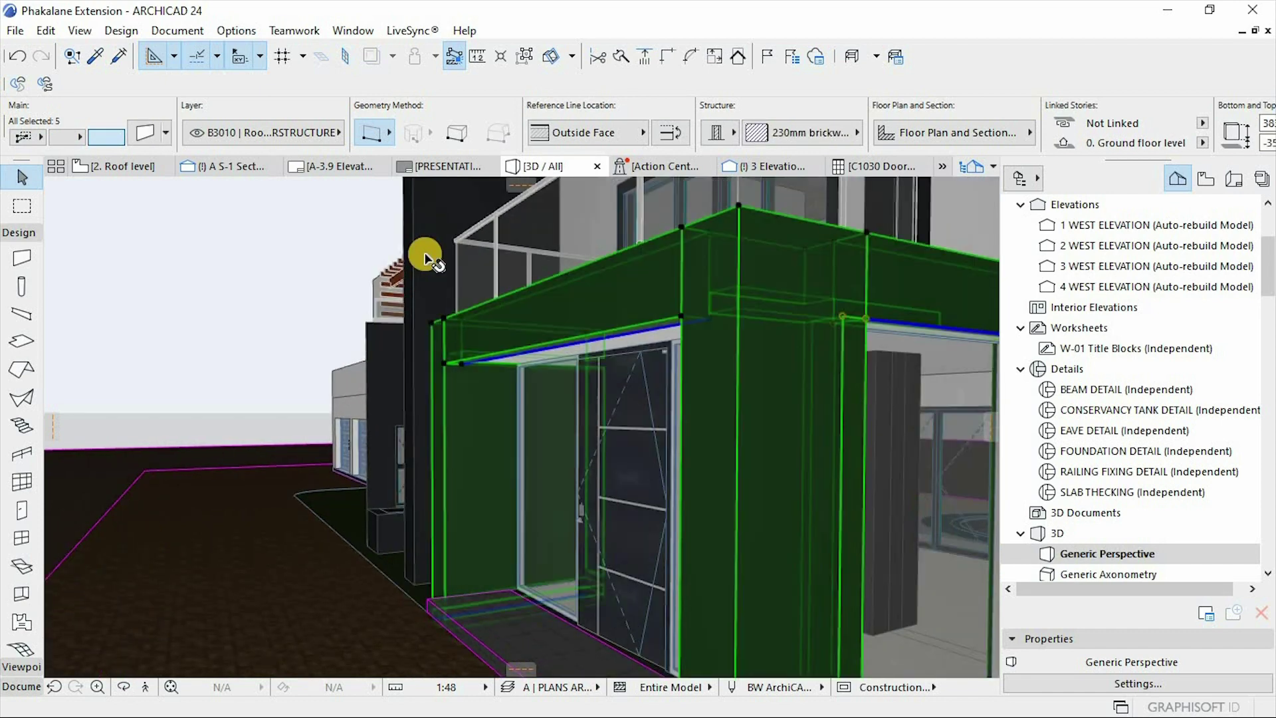
shift+click(409, 392)
scroll(511, 233, down, 3)
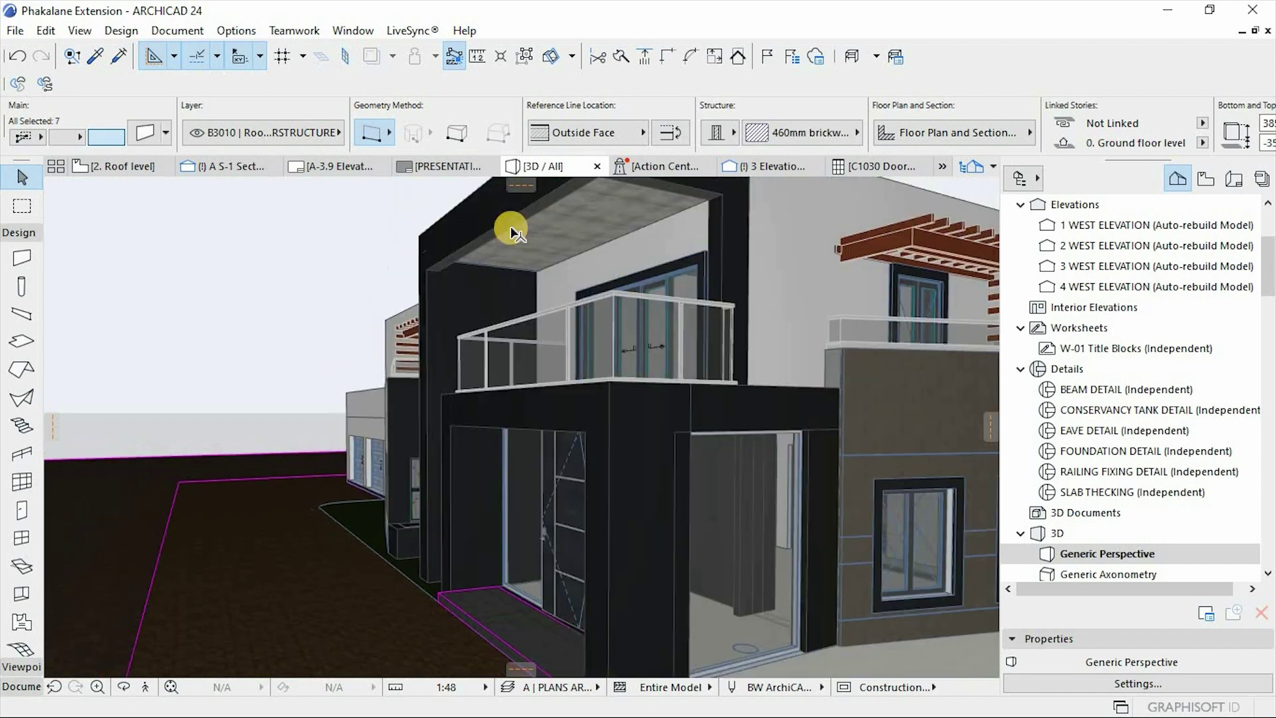
shift+click(512, 226)
scroll(655, 305, down, 3)
shift+click(655, 309)
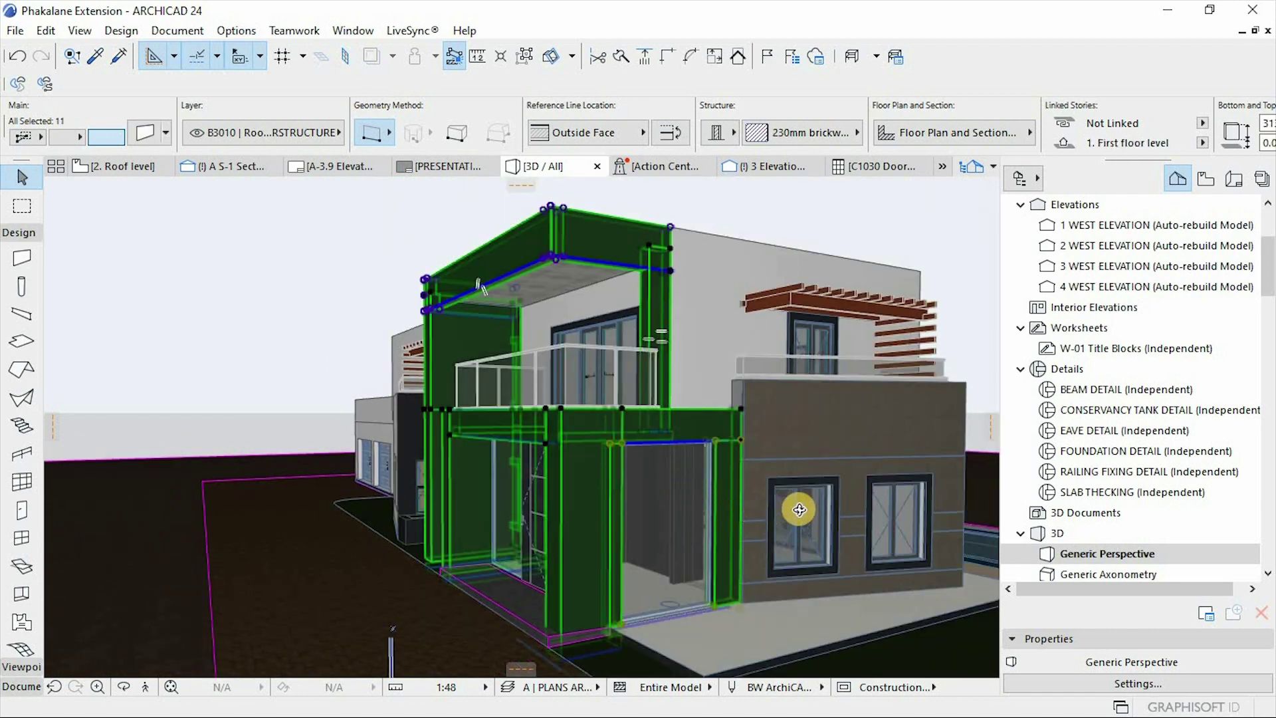
shift+middle_drag(536, 522, 569, 512)
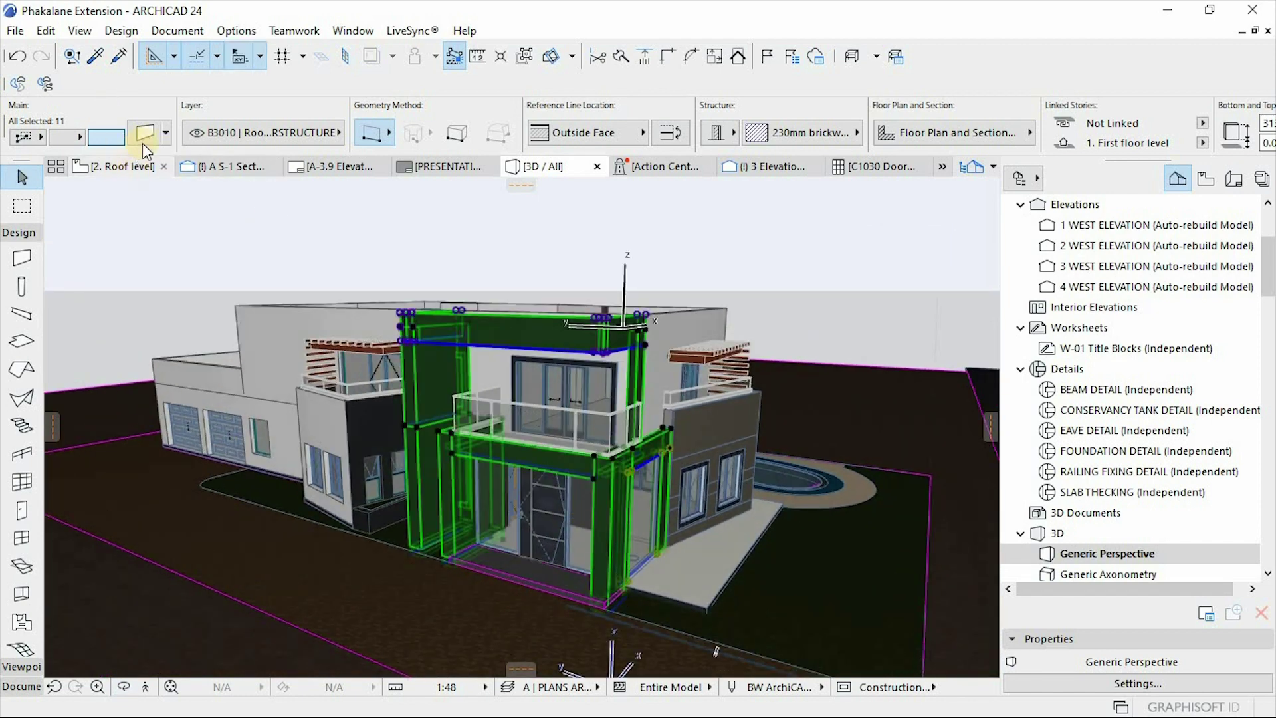
key(ctrl+t)
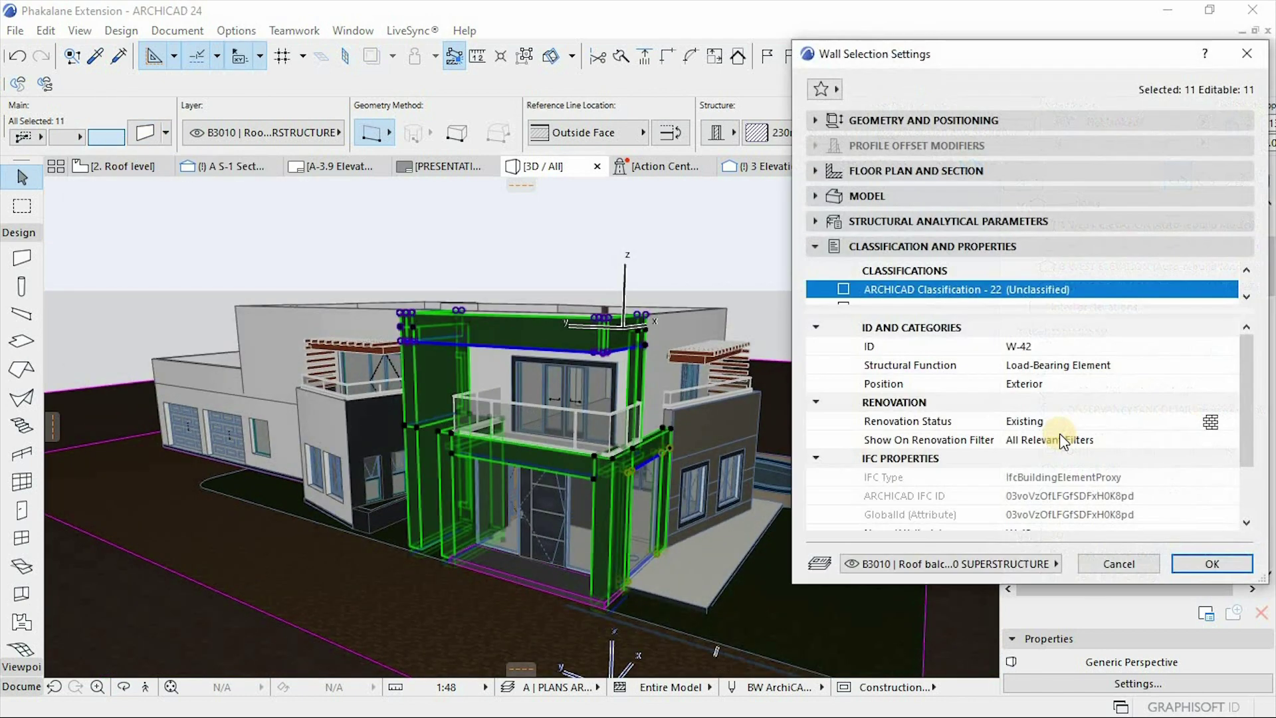
click(1018, 426)
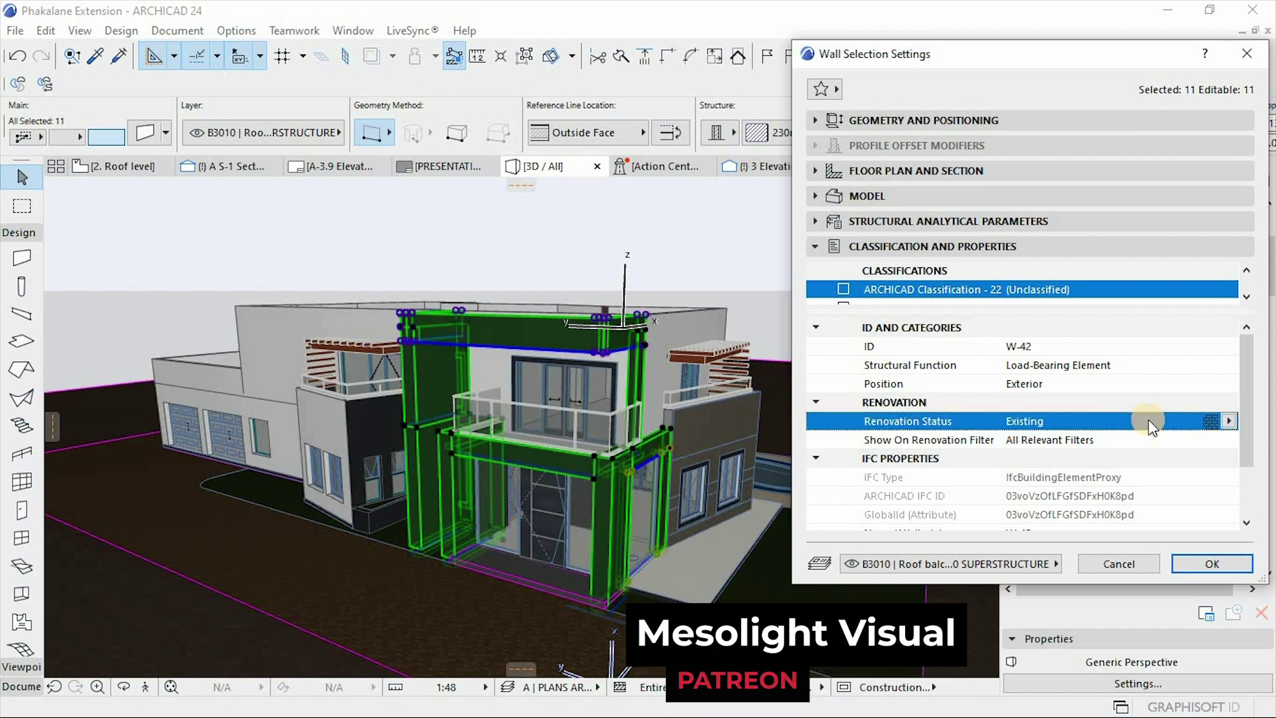
click(1227, 423)
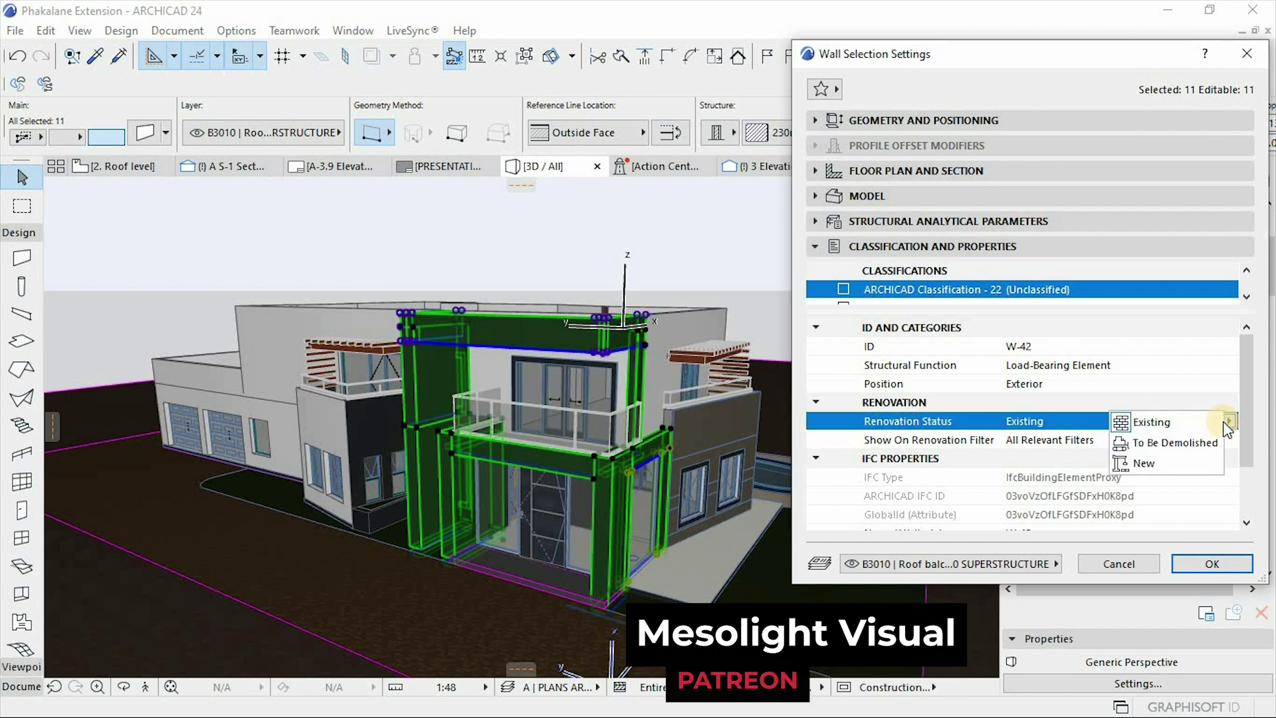
click(1176, 465)
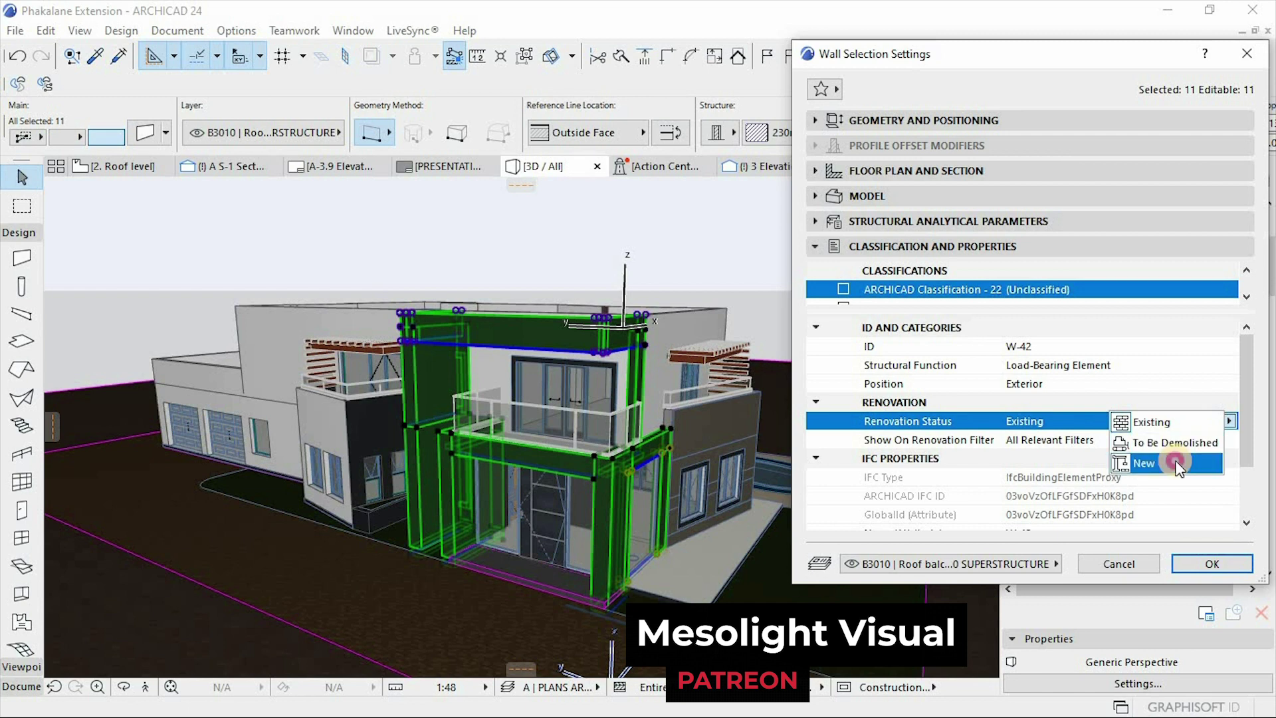
click(1205, 565)
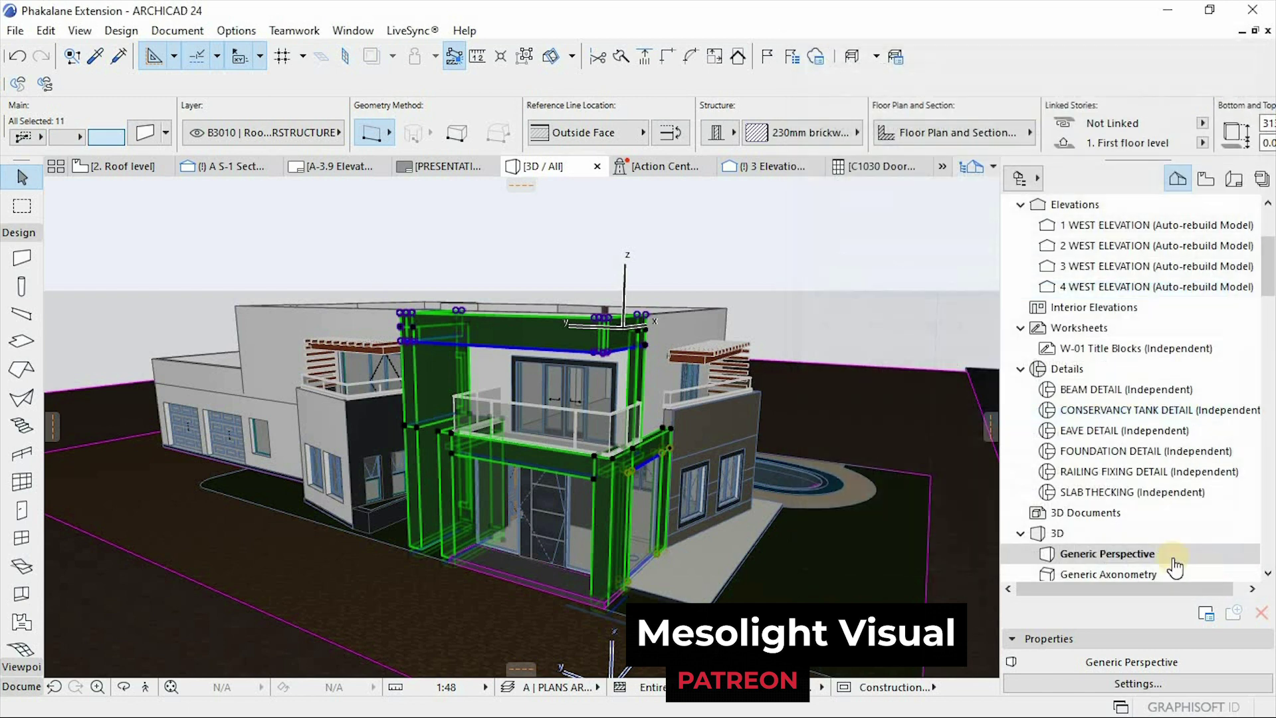
On the ground floor plan, select the I-shaped wall group between the entrance and Formal Lounge, and set its Renovation Status to New
right_click(120, 170)
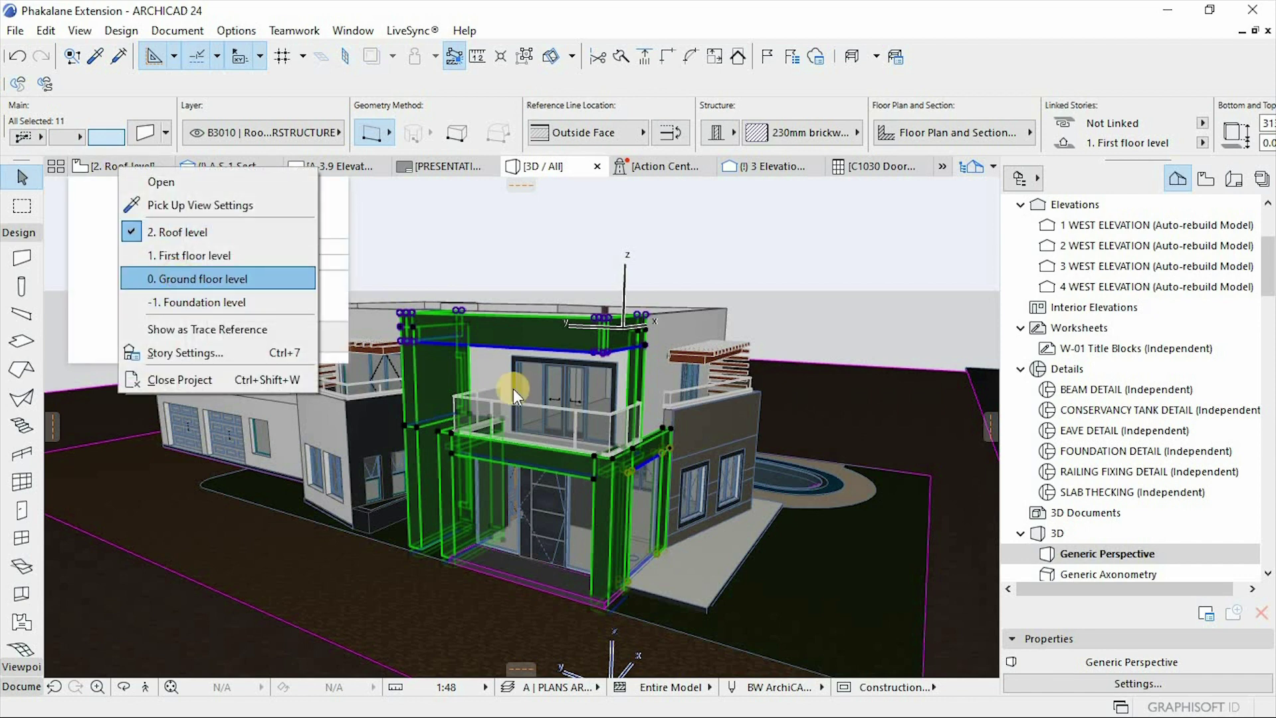
click(177, 278)
scroll(531, 349, down, 8)
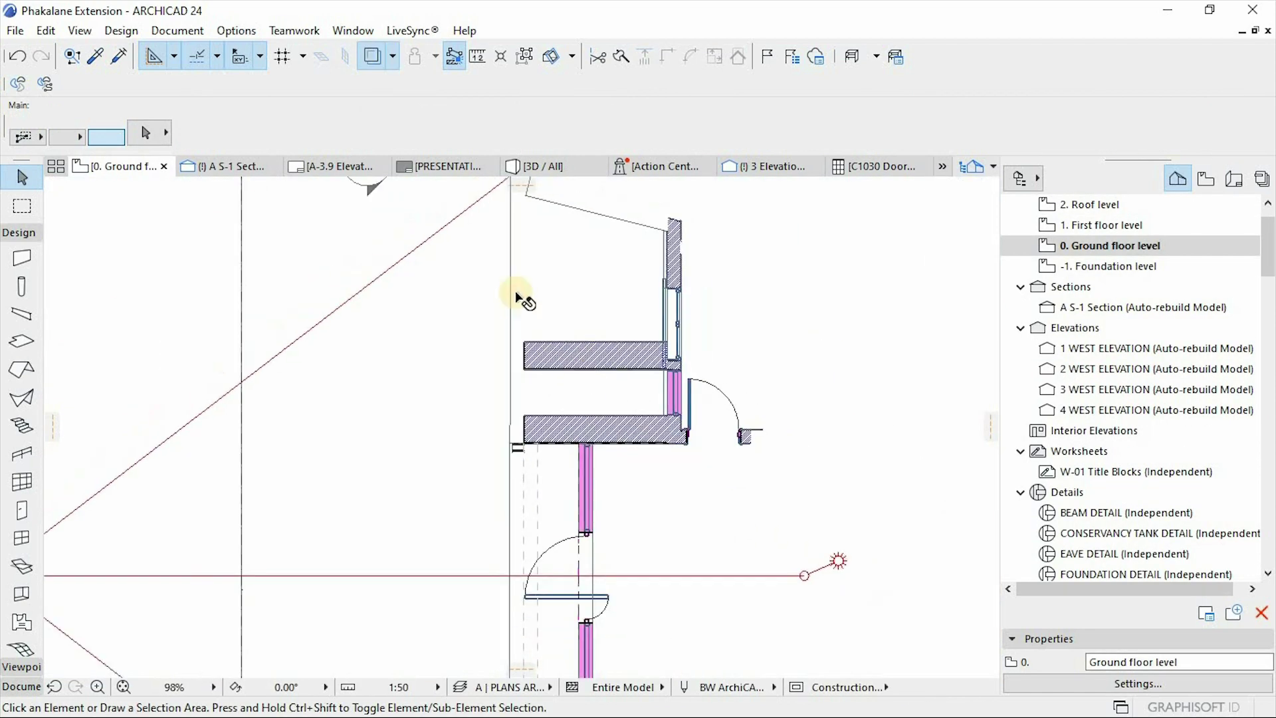
scroll(579, 369, up, 9)
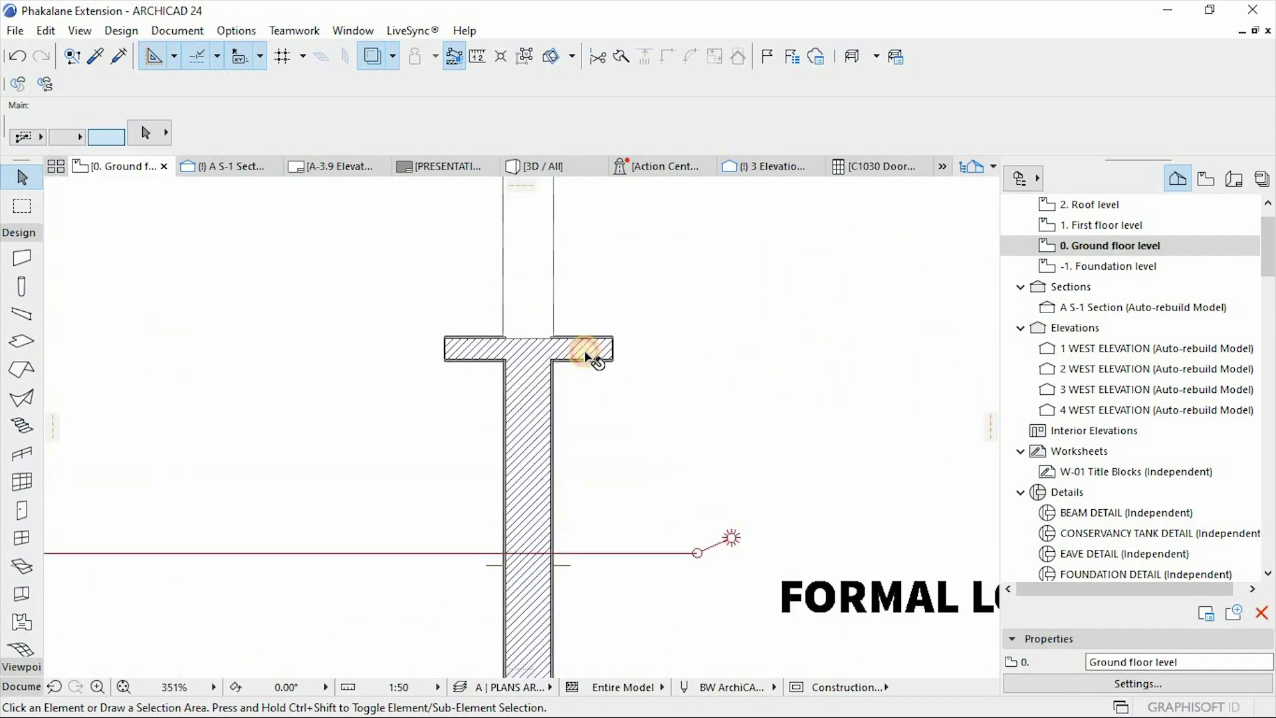
click(484, 357)
shift+click(529, 431)
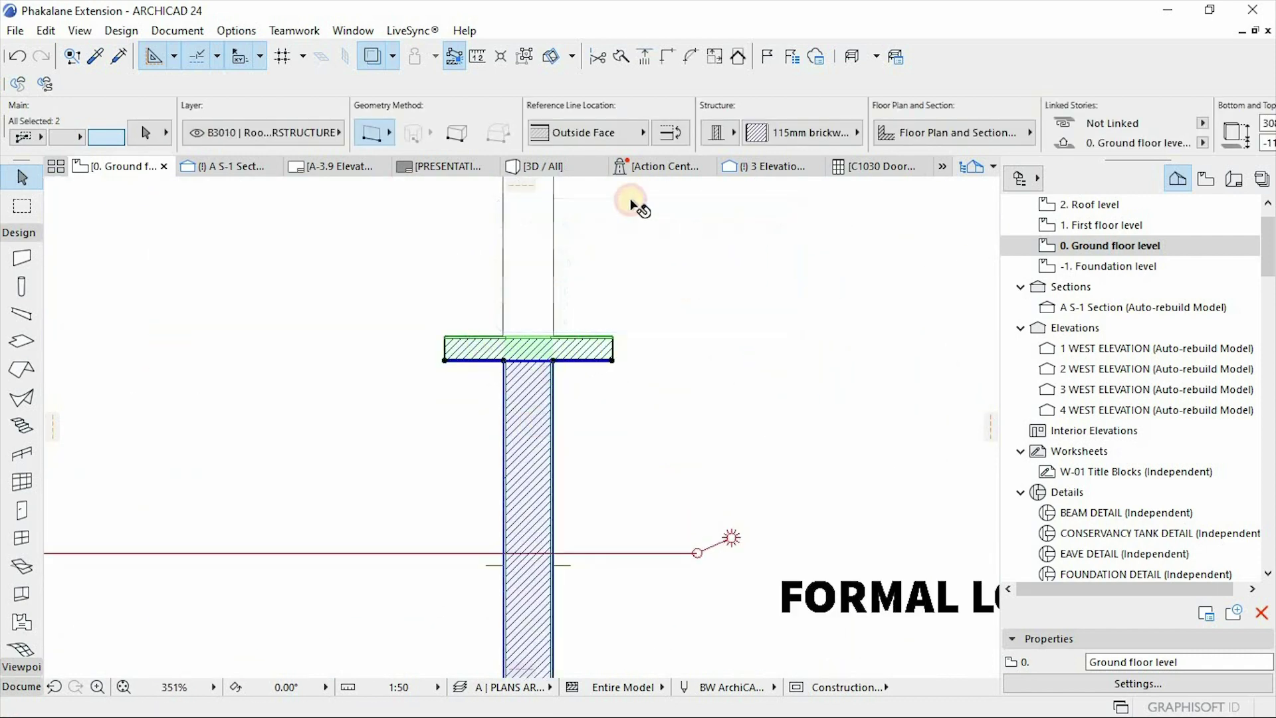
scroll(621, 381, down, 2)
scroll(613, 304, up, 1)
shift+click(530, 299)
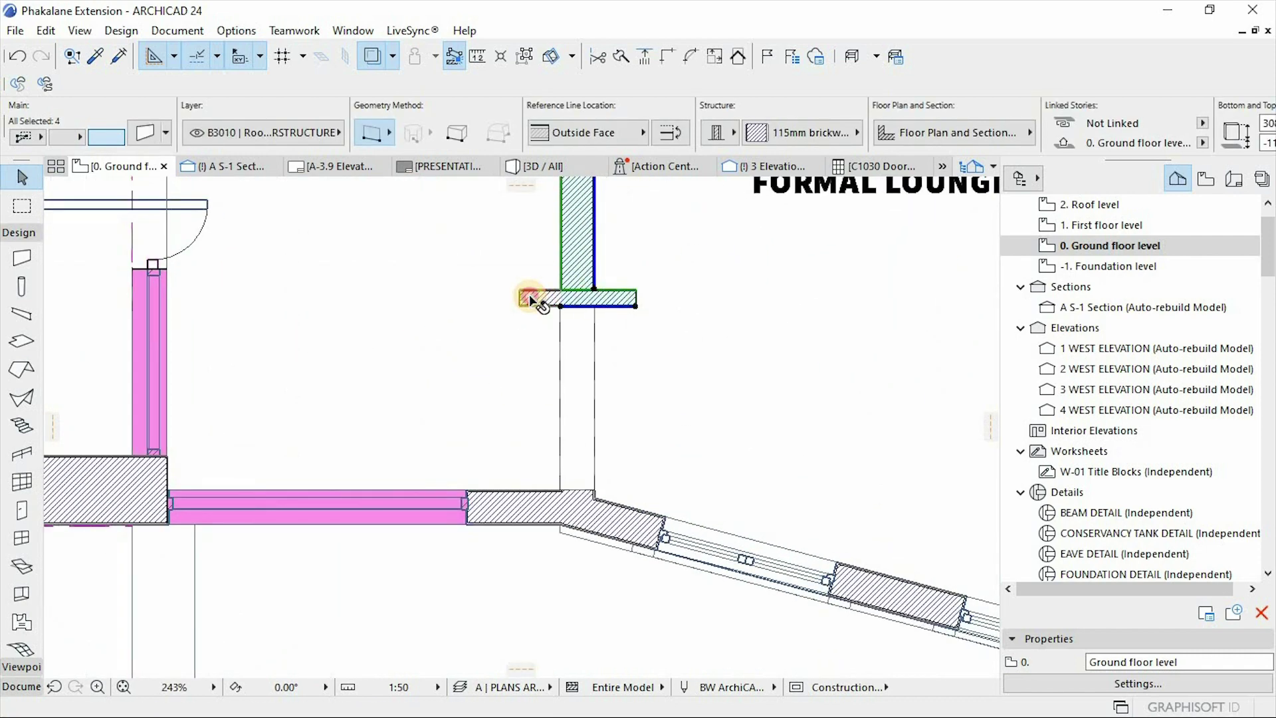
click(141, 129)
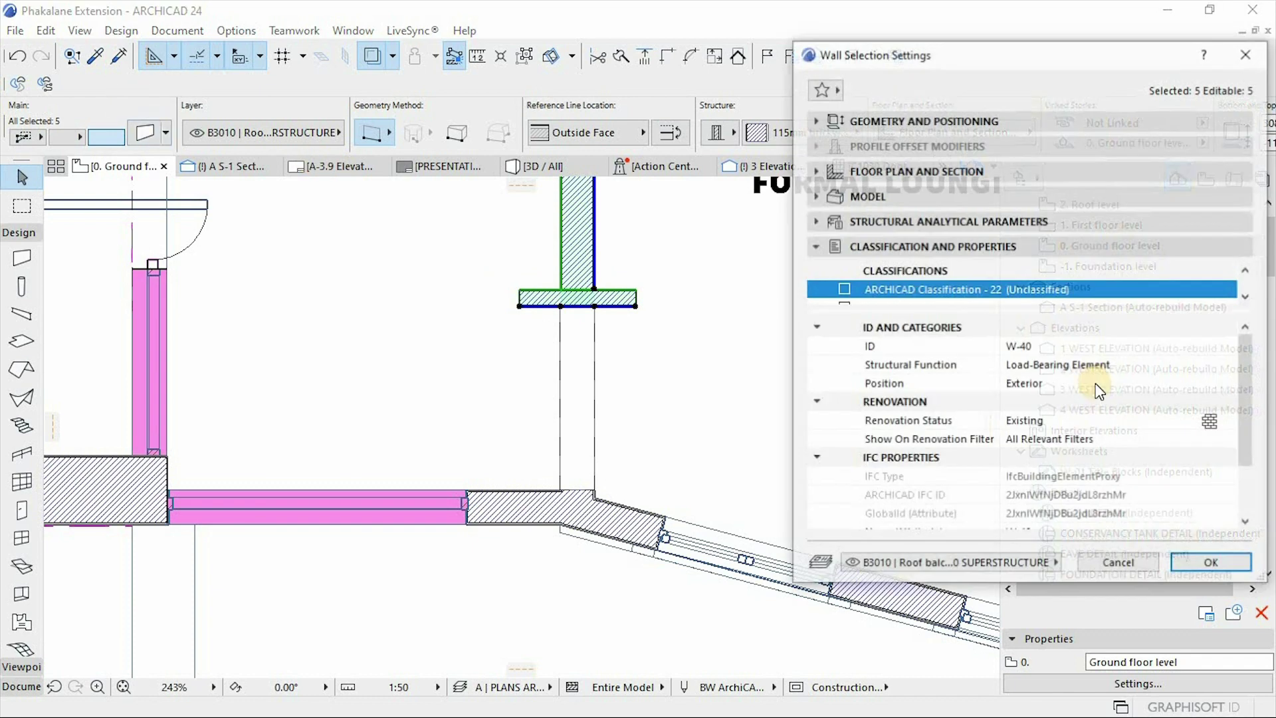
click(1227, 424)
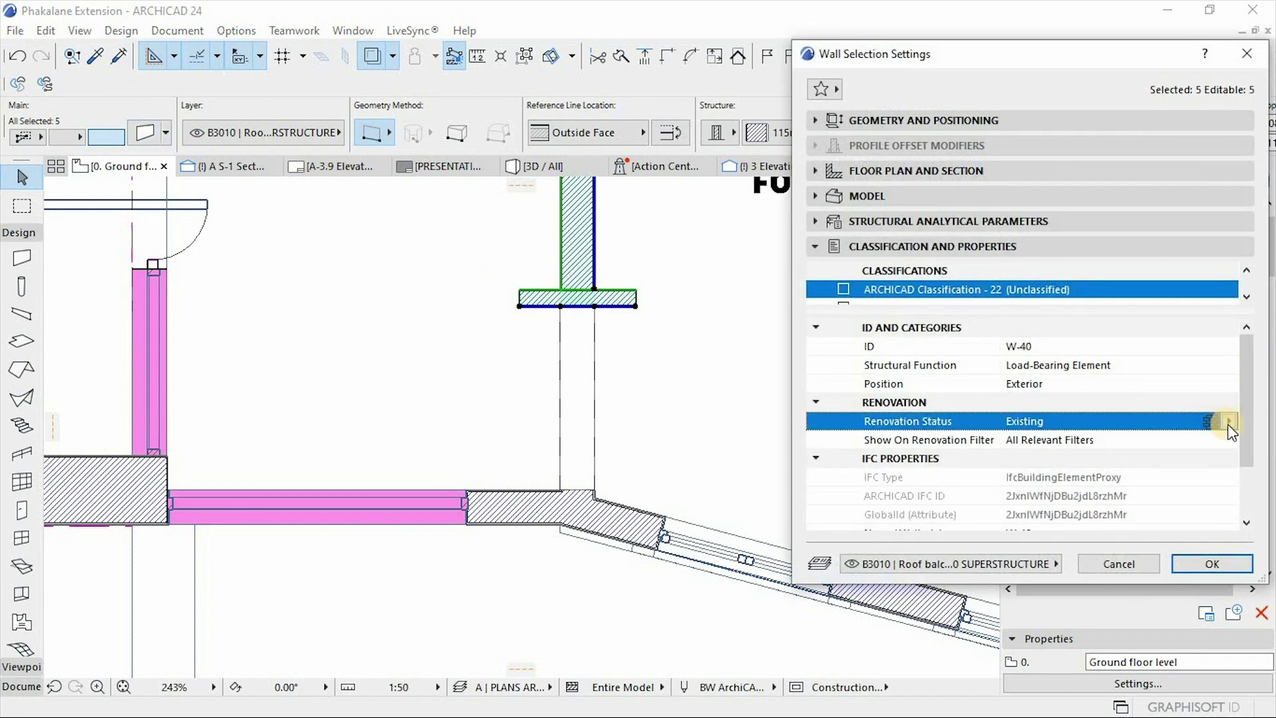
click(1180, 465)
click(1211, 563)
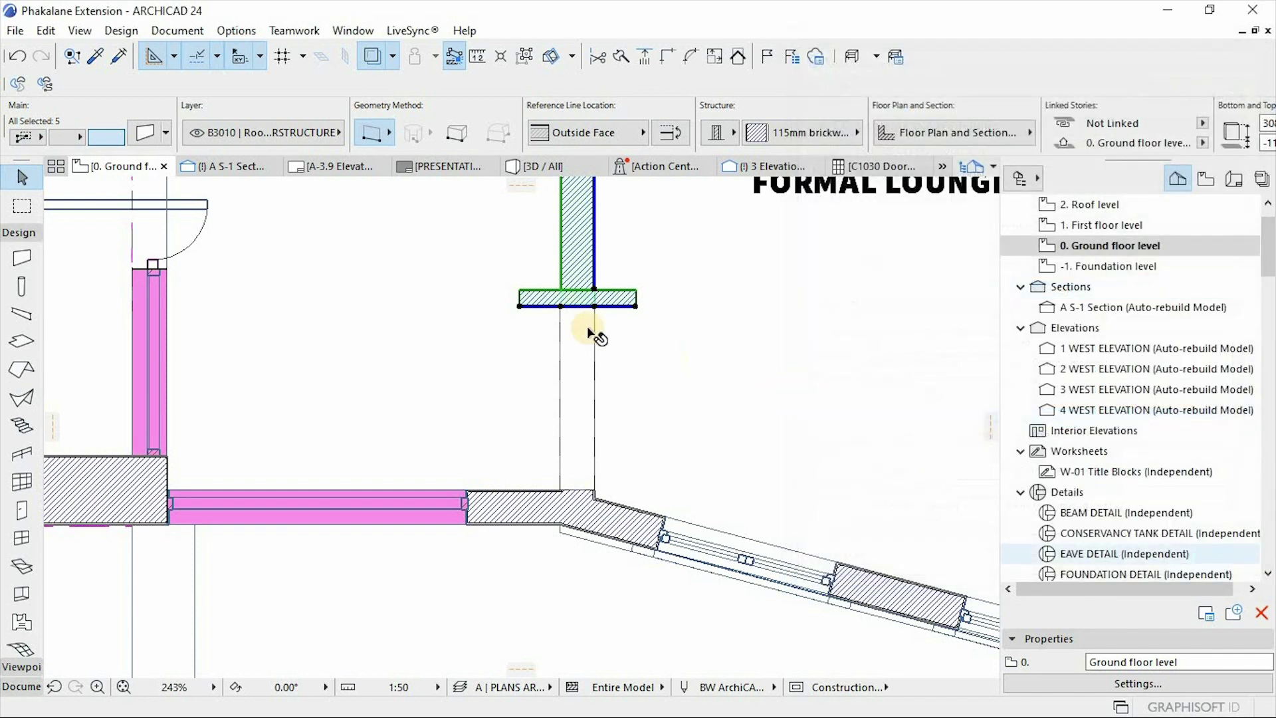
Select the straight and angled walls between the Formal Lounge and Swimming Pool, and set their Renovation Status to To Be Demolished
scroll(595, 336, down, 8)
scroll(615, 306, up, 5)
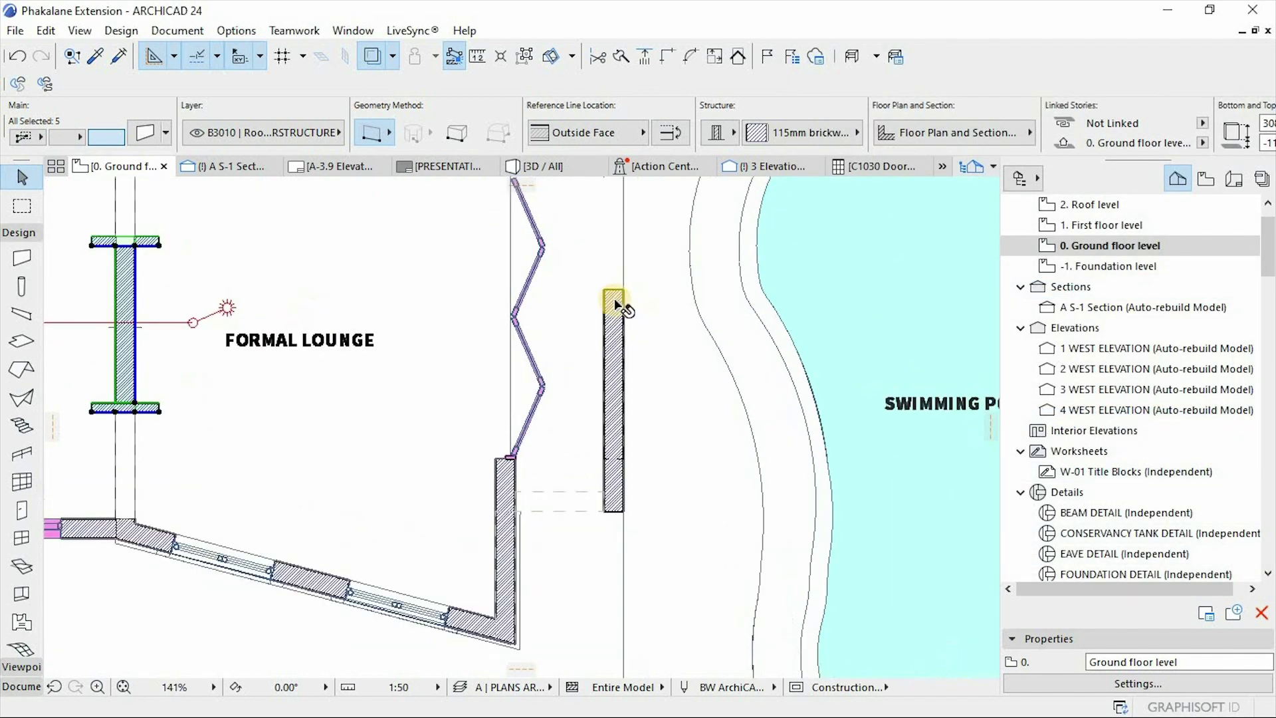
click(615, 306)
scroll(645, 462, down, 5)
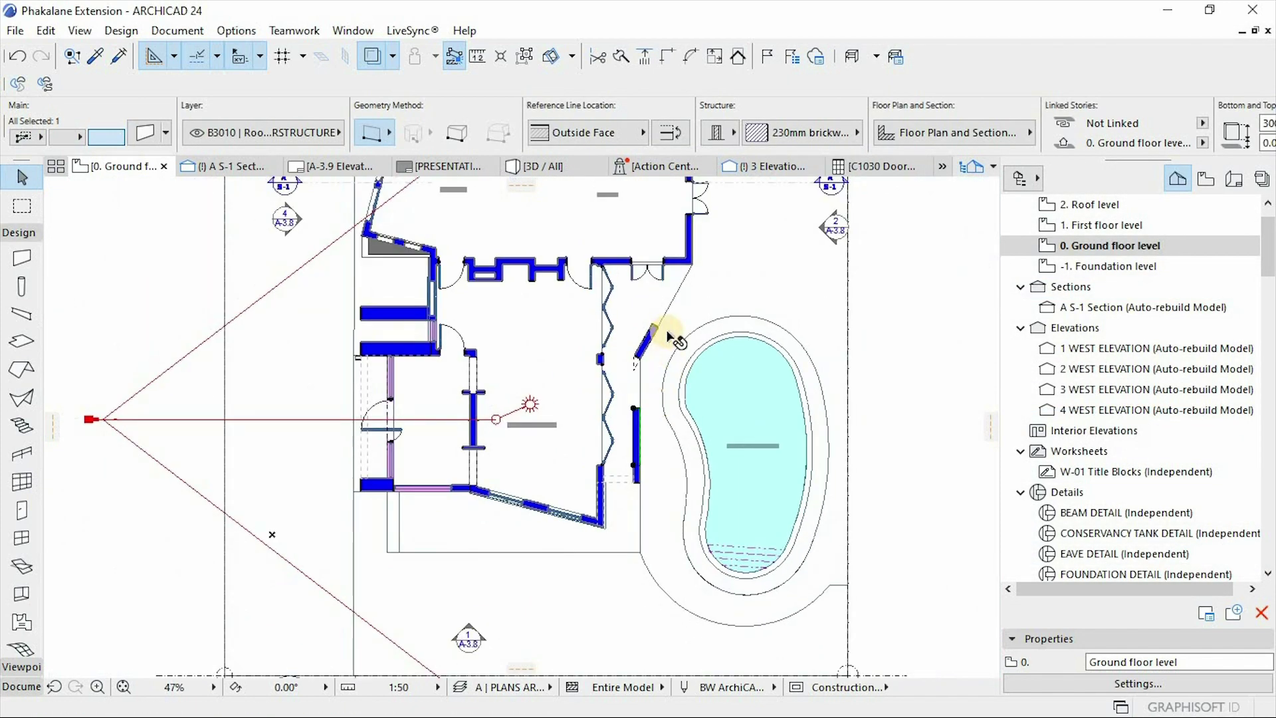
scroll(670, 335, up, 5)
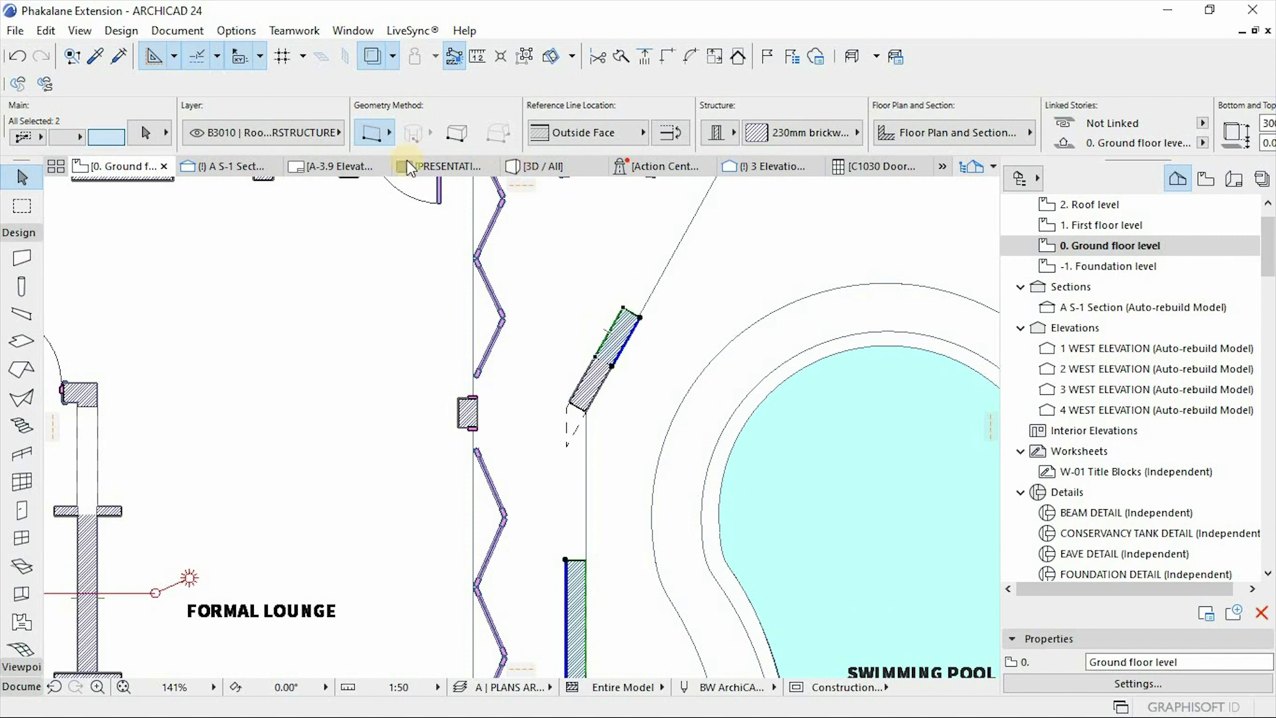
scroll(638, 292, down, 4)
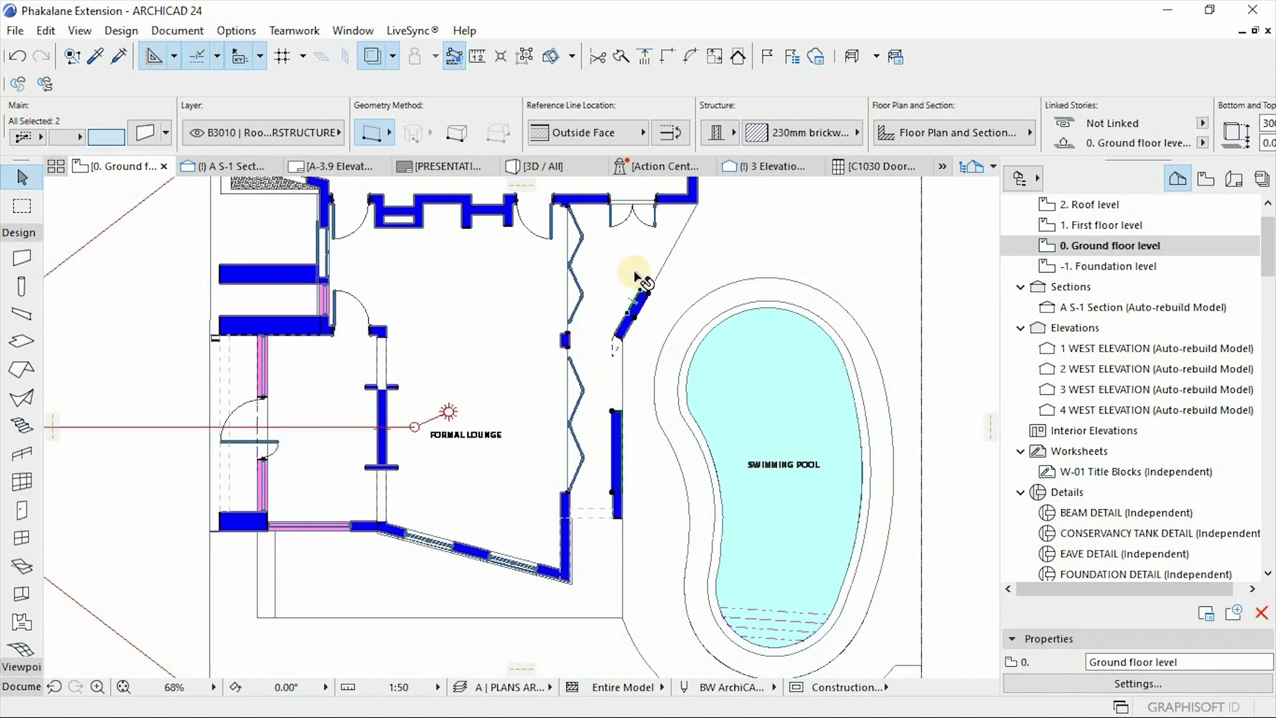
scroll(570, 252, up, 3)
scroll(571, 252, down, 2)
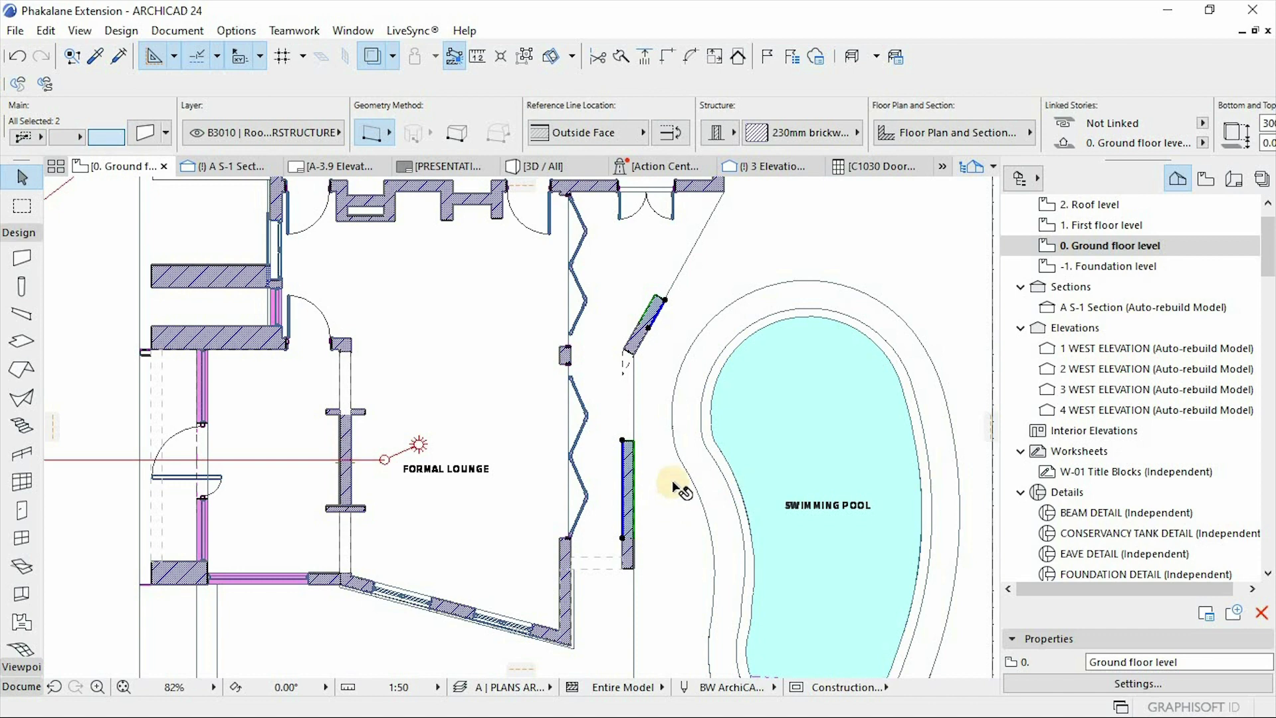
scroll(636, 419, up, 3)
scroll(631, 507, down, 3)
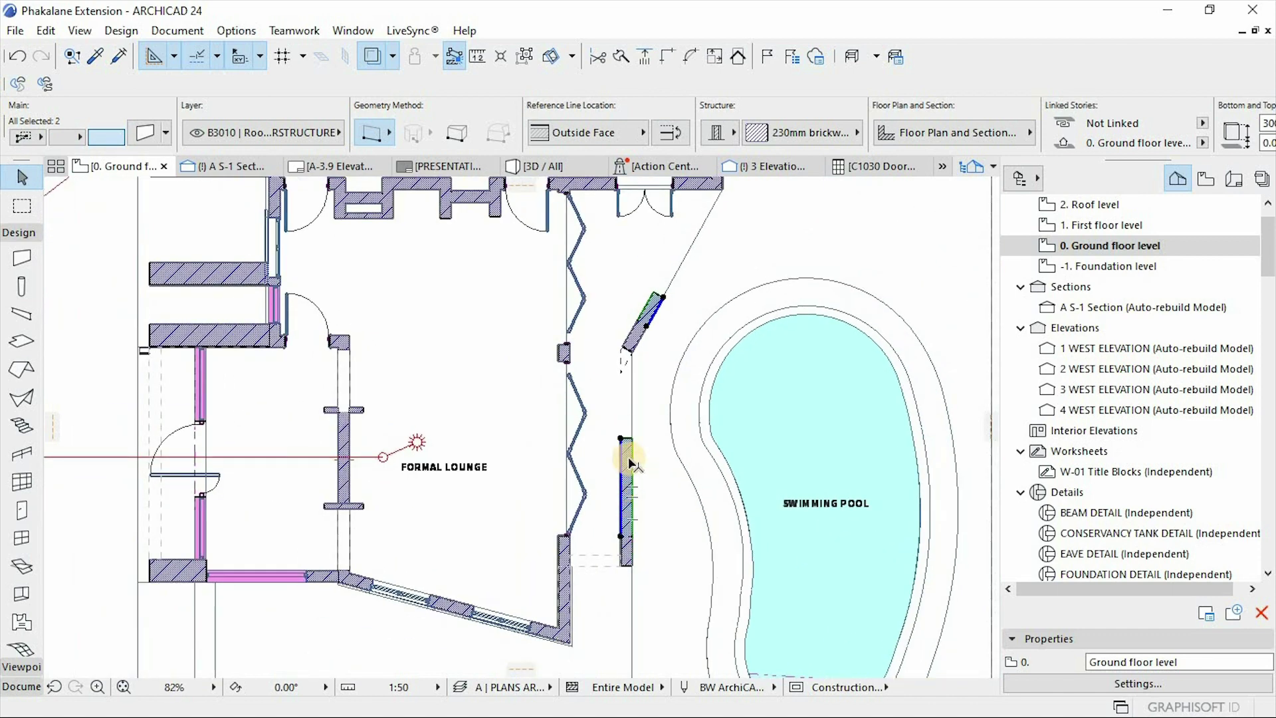
mouse_move(631, 463)
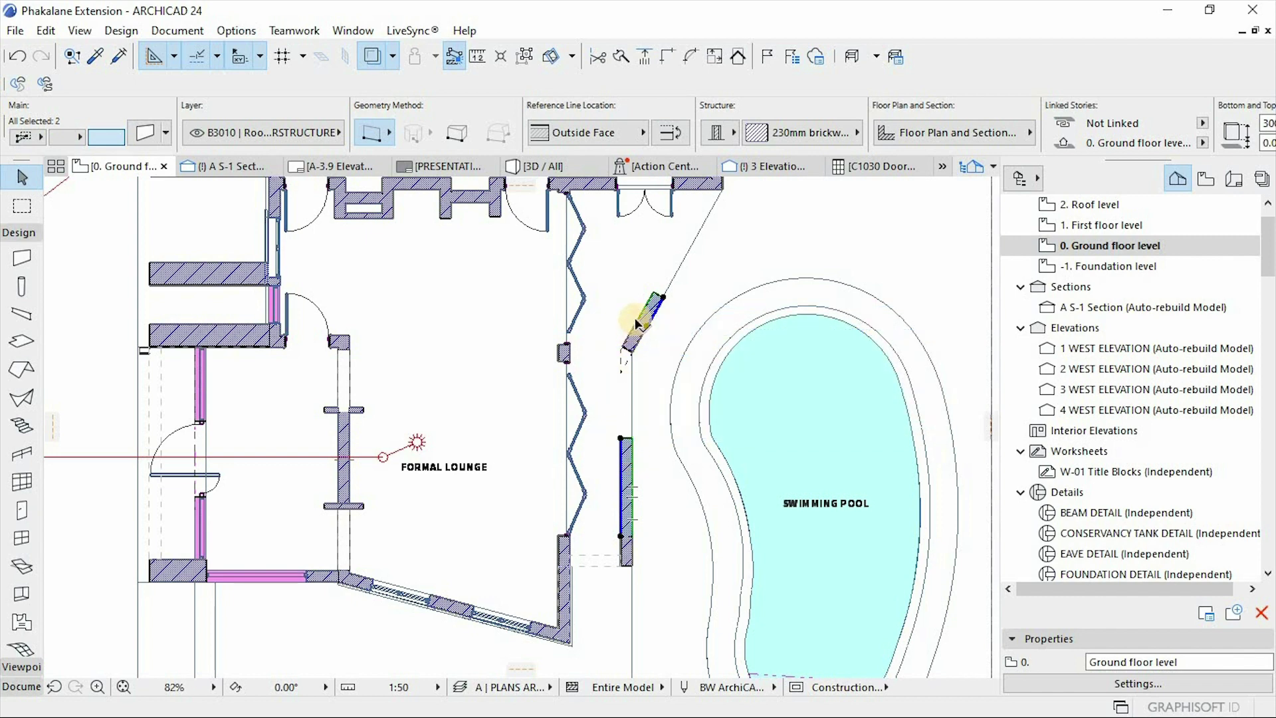
scroll(649, 319, up, 3)
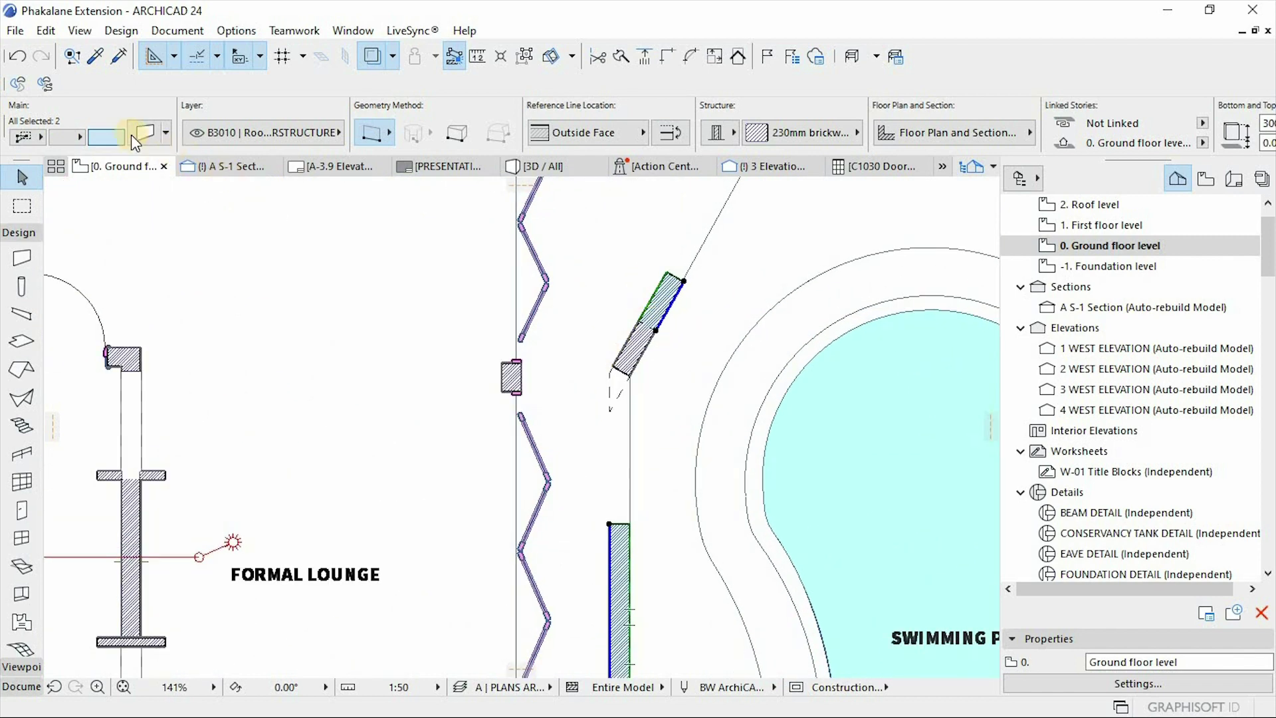
click(132, 136)
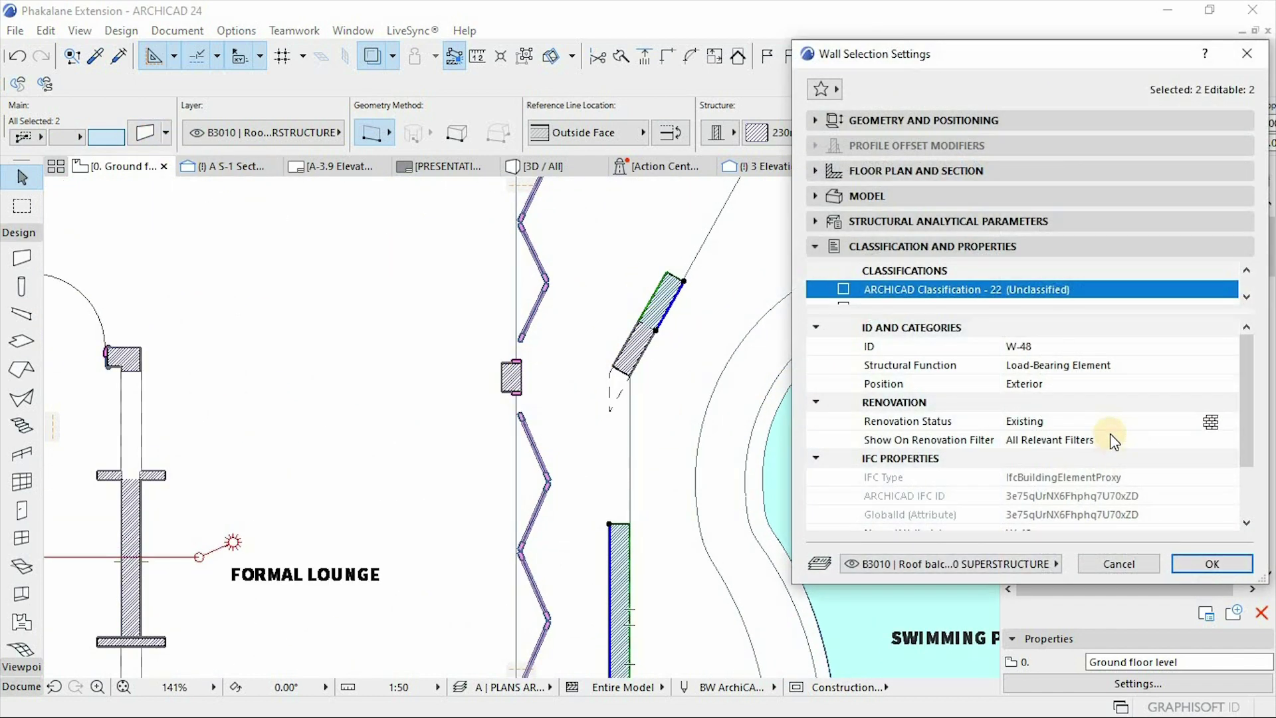
click(1160, 422)
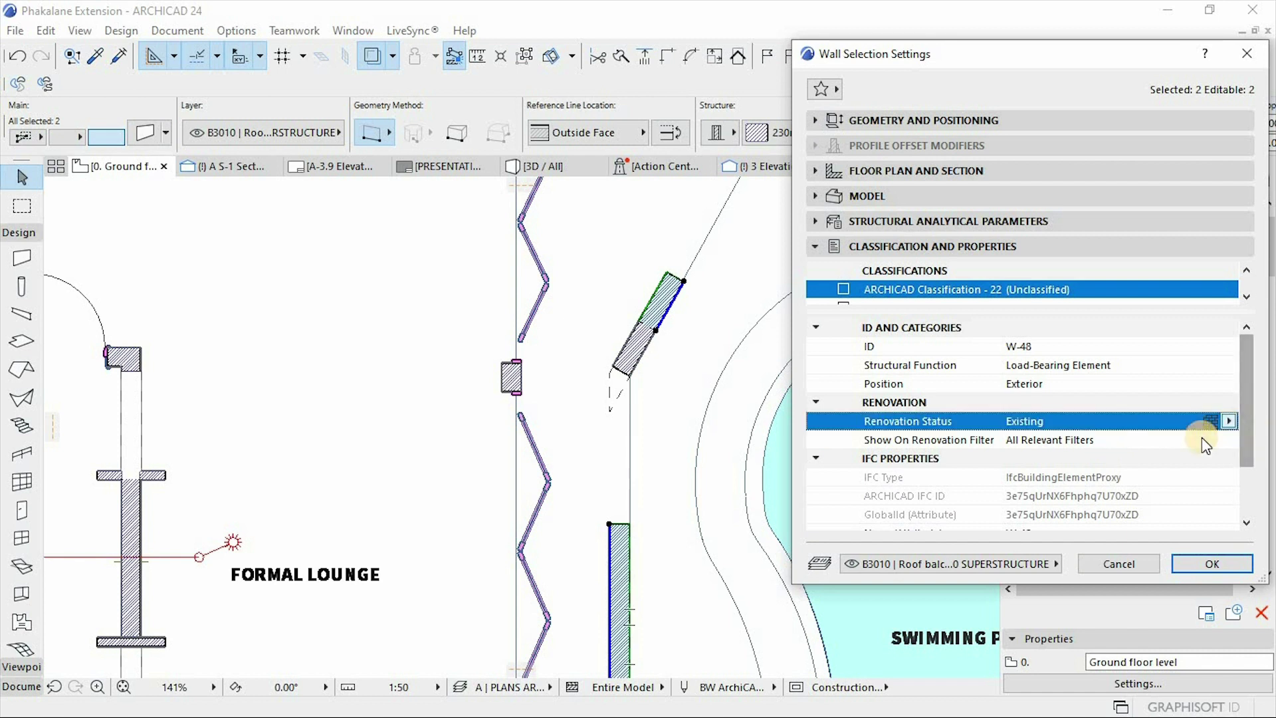
click(1212, 421)
click(1192, 442)
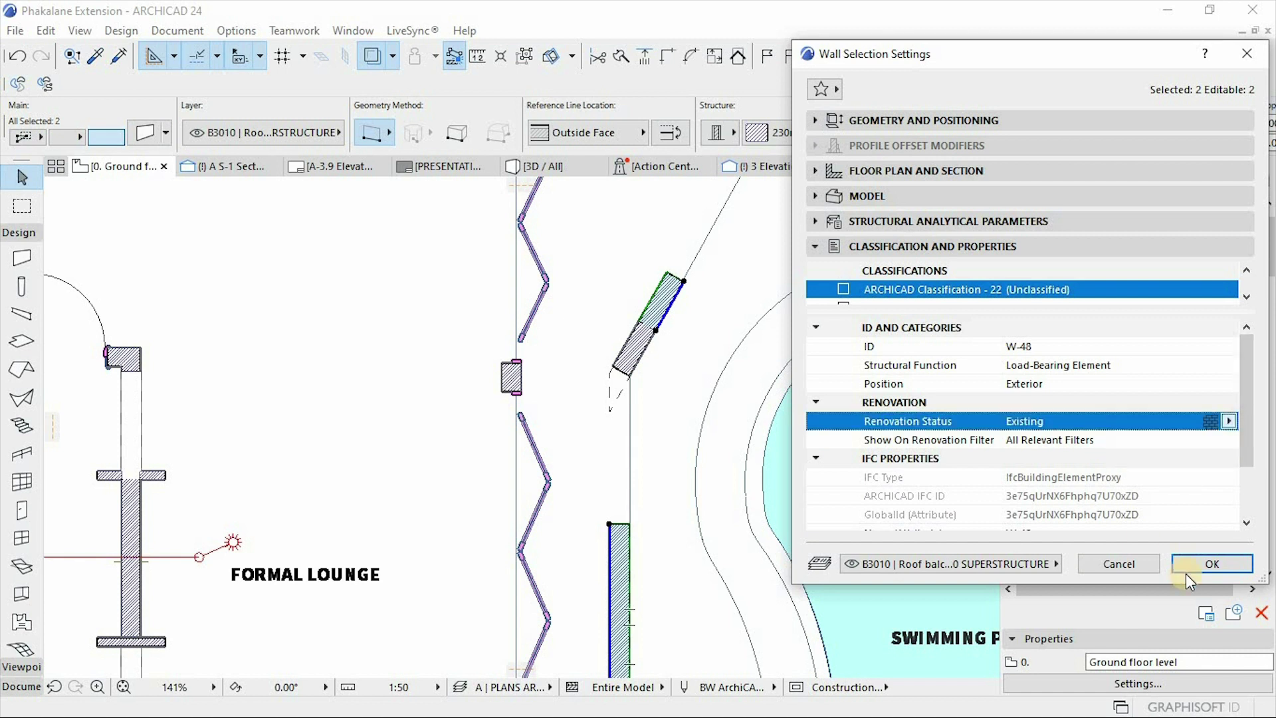
key(Return)
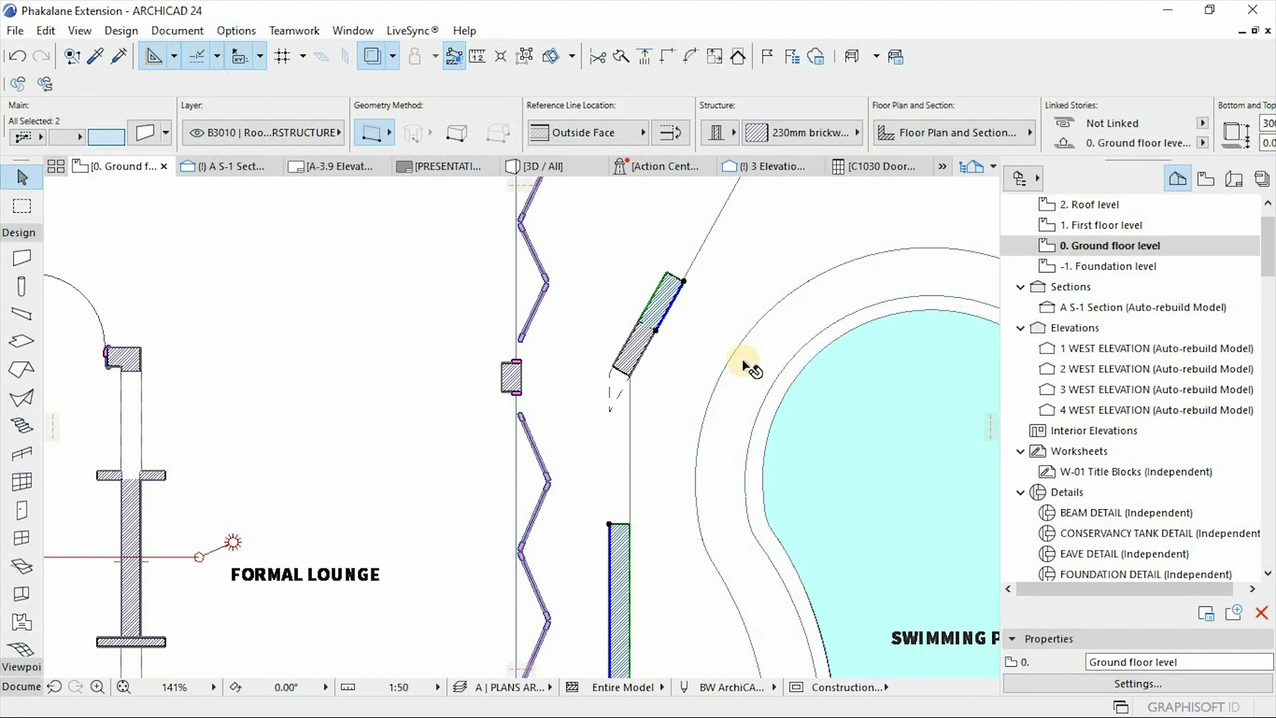
Suspend grouping, select the long wall between the entrance and Formal Lounge on the ground floor, and set its Renovation Status to To Be Demolished
scroll(731, 365, down, 6)
scroll(665, 373, up, 5)
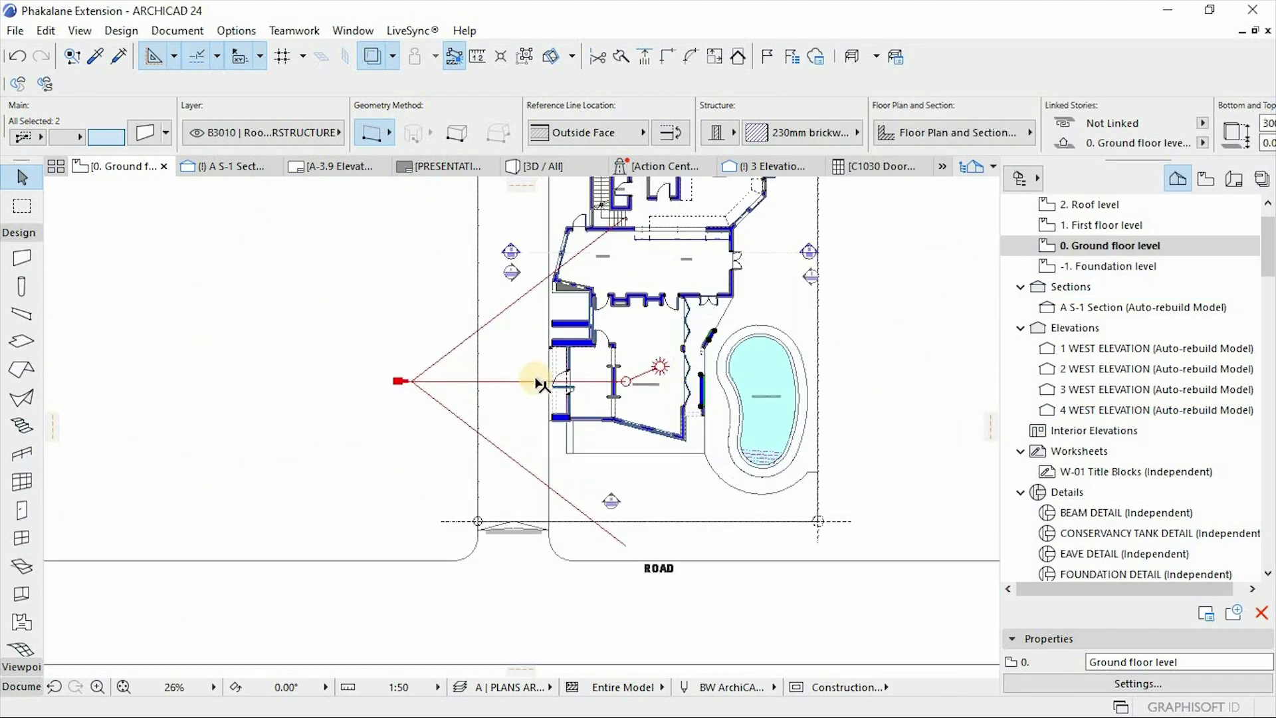
click(583, 234)
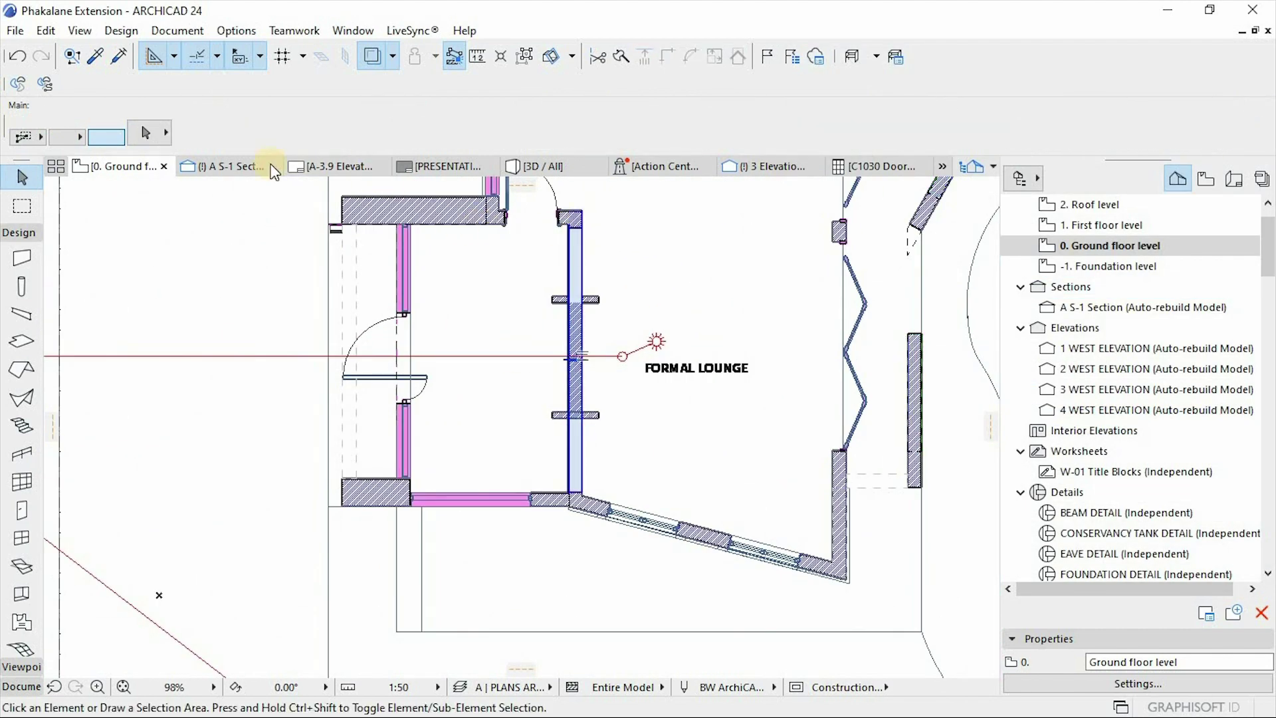
click(577, 218)
click(520, 56)
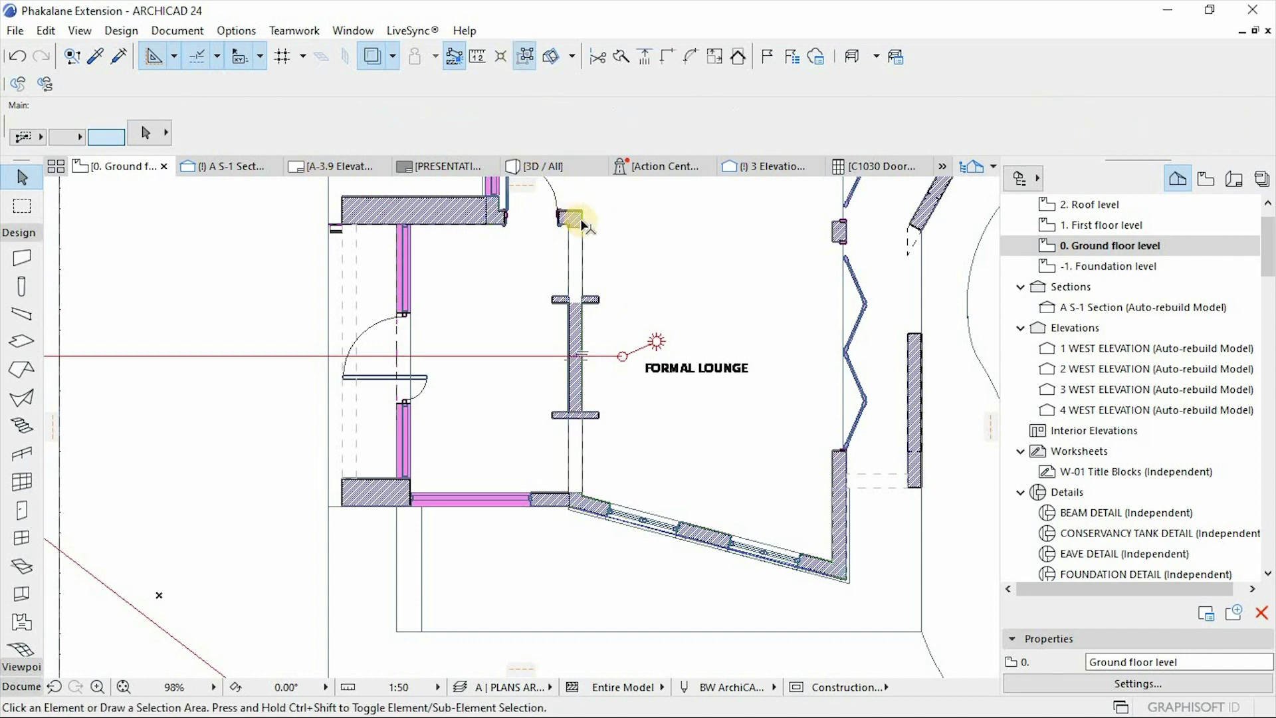
click(159, 133)
key(ctrl+t)
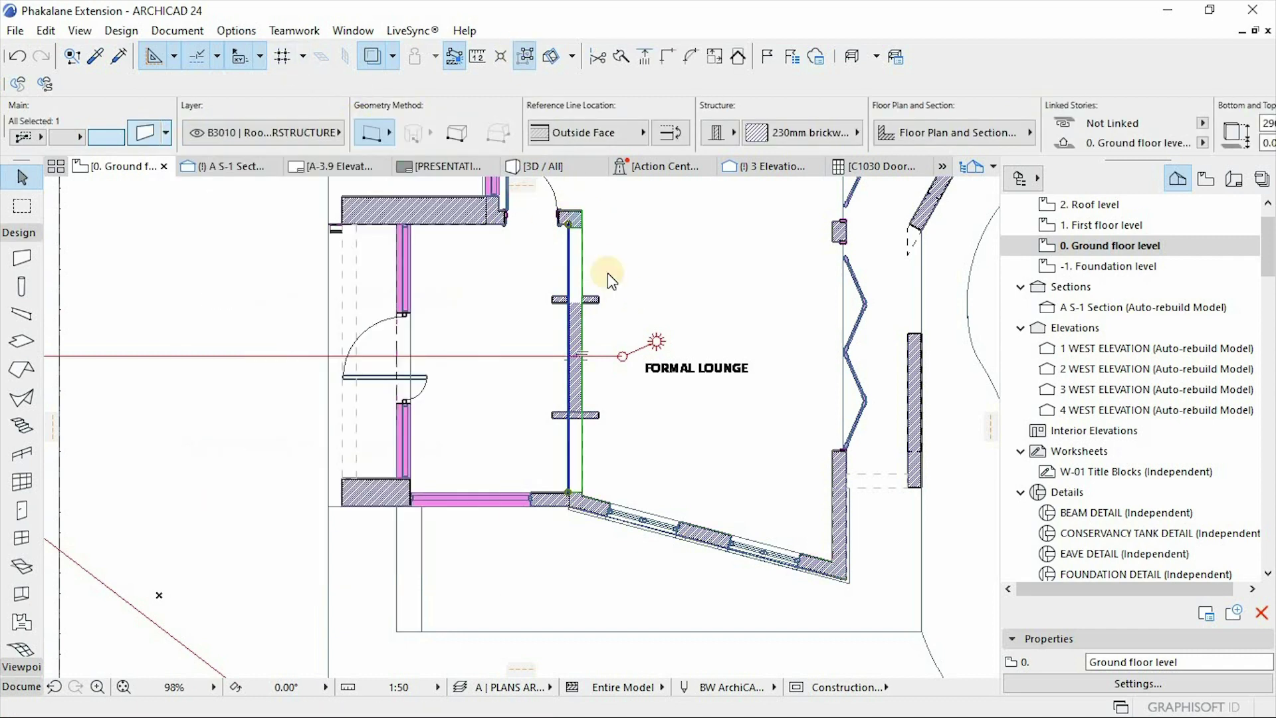
click(1210, 421)
click(1200, 442)
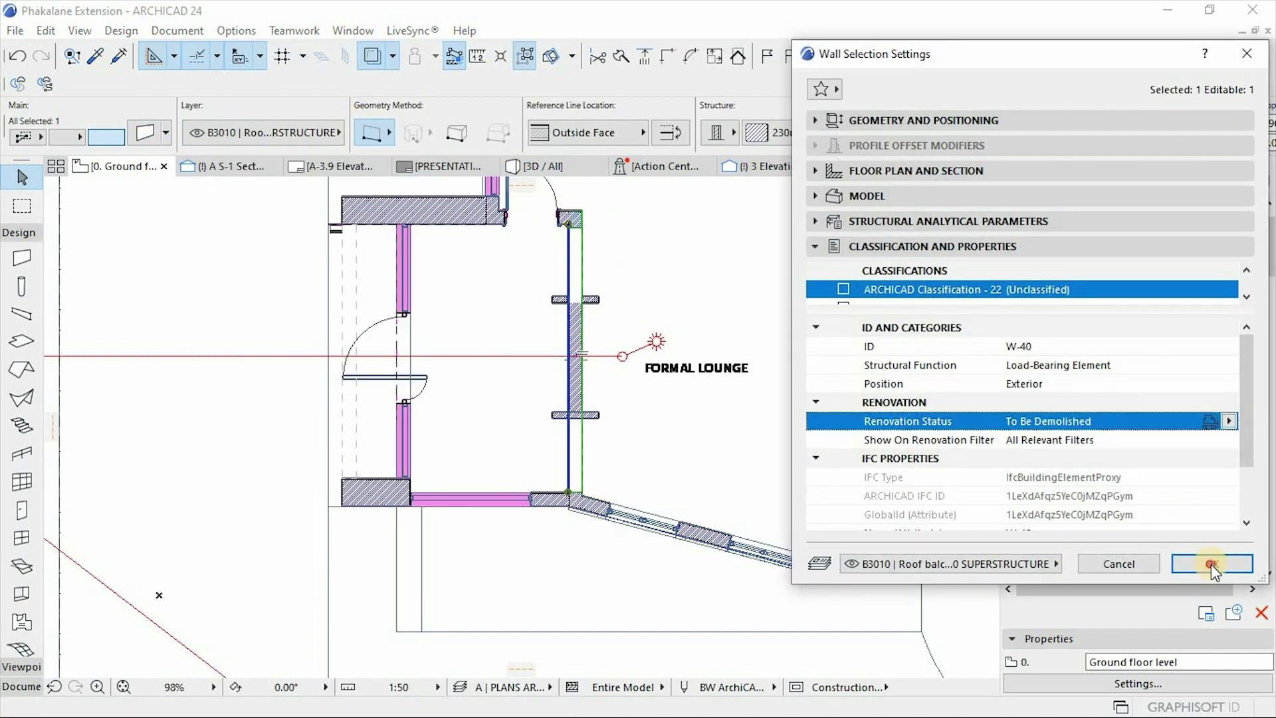
click(1212, 564)
Select the short solid wall between the two crosspieces beside the Formal Lounge and review its Renovation Status options
scroll(585, 346, up, 2)
click(584, 345)
scroll(585, 345, up, 4)
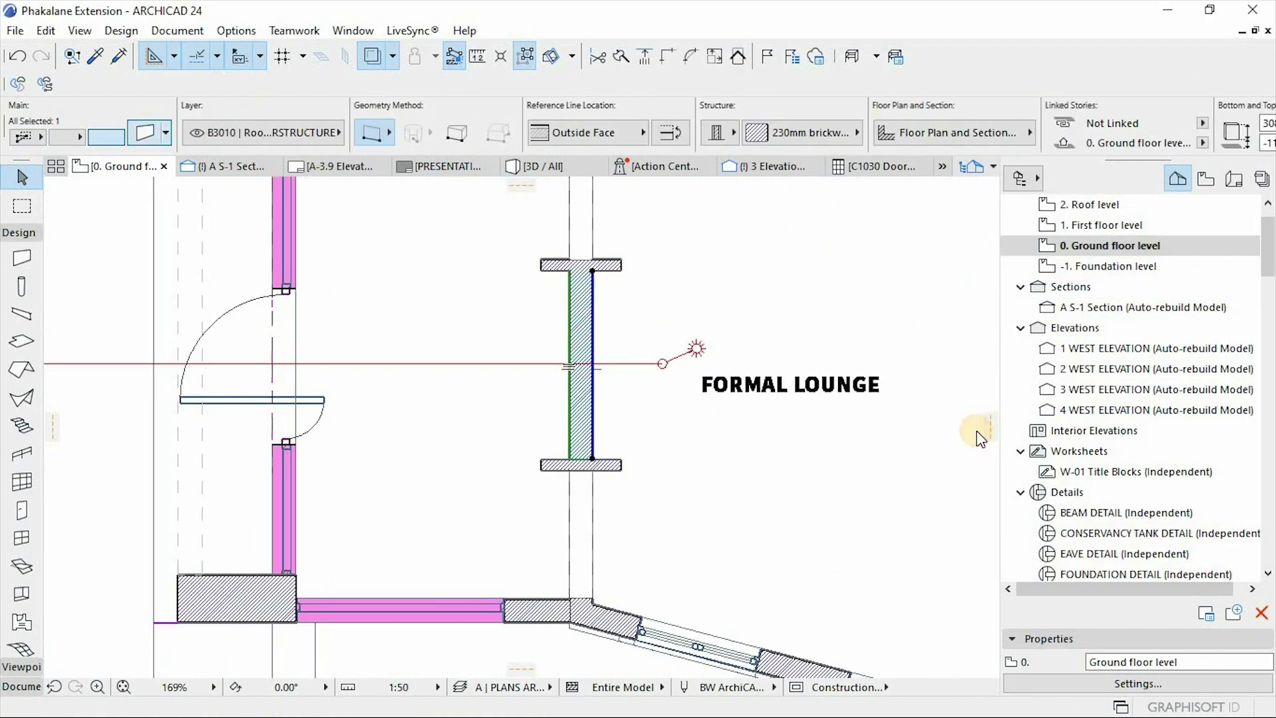
key(ctrl+t)
click(1210, 421)
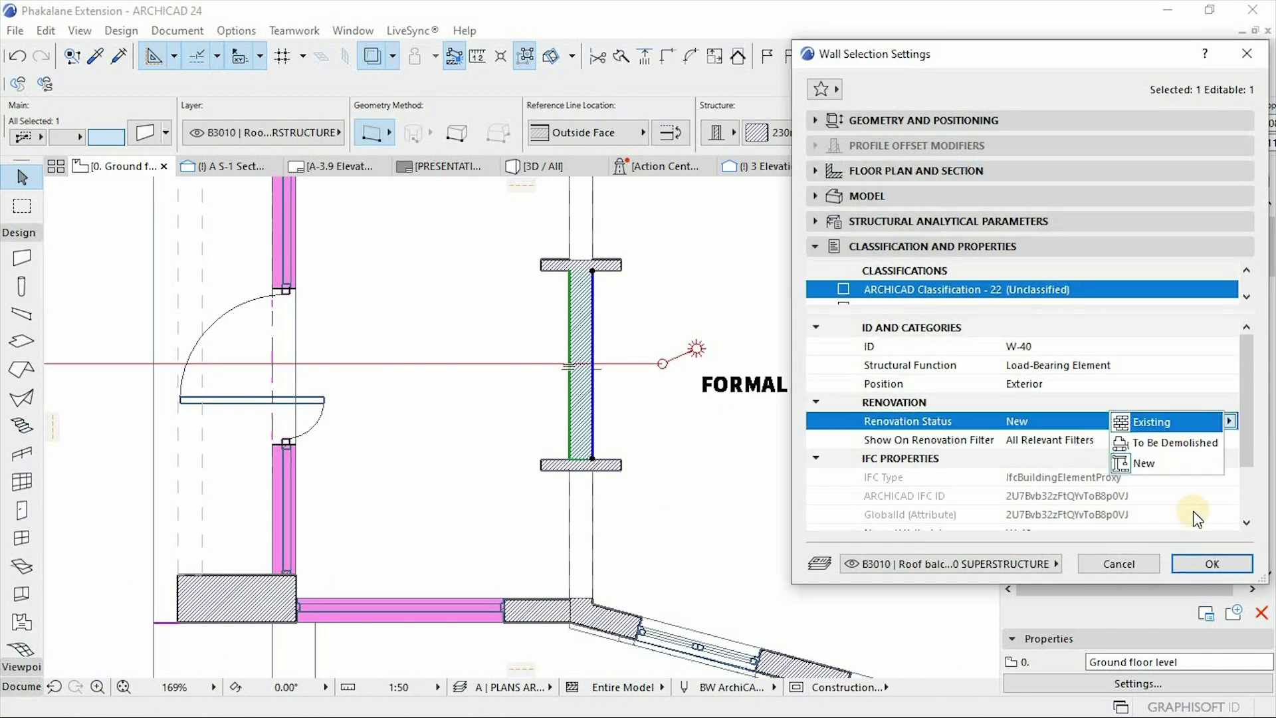
key(Return)
click(1212, 563)
Switch to the first floor plan and check the Renovation Status of the thick wall projecting outward beside the Bath
scroll(598, 392, down, 5)
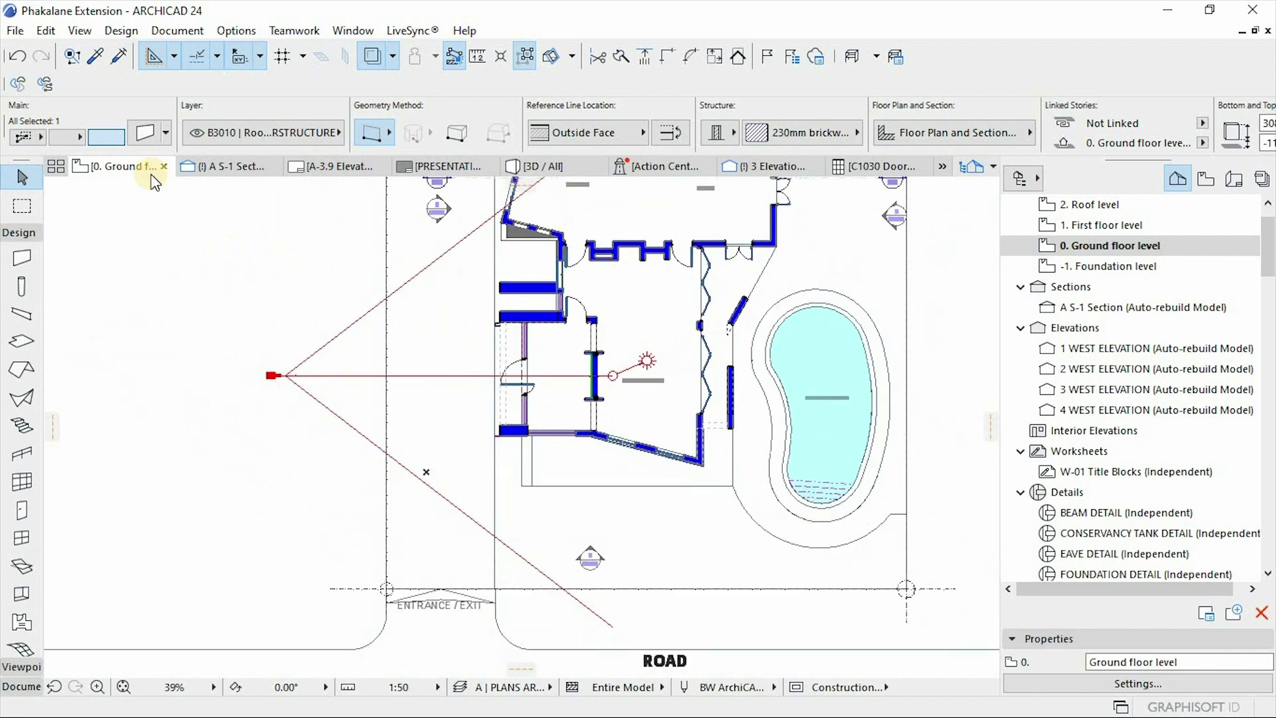
right_click(136, 166)
click(200, 330)
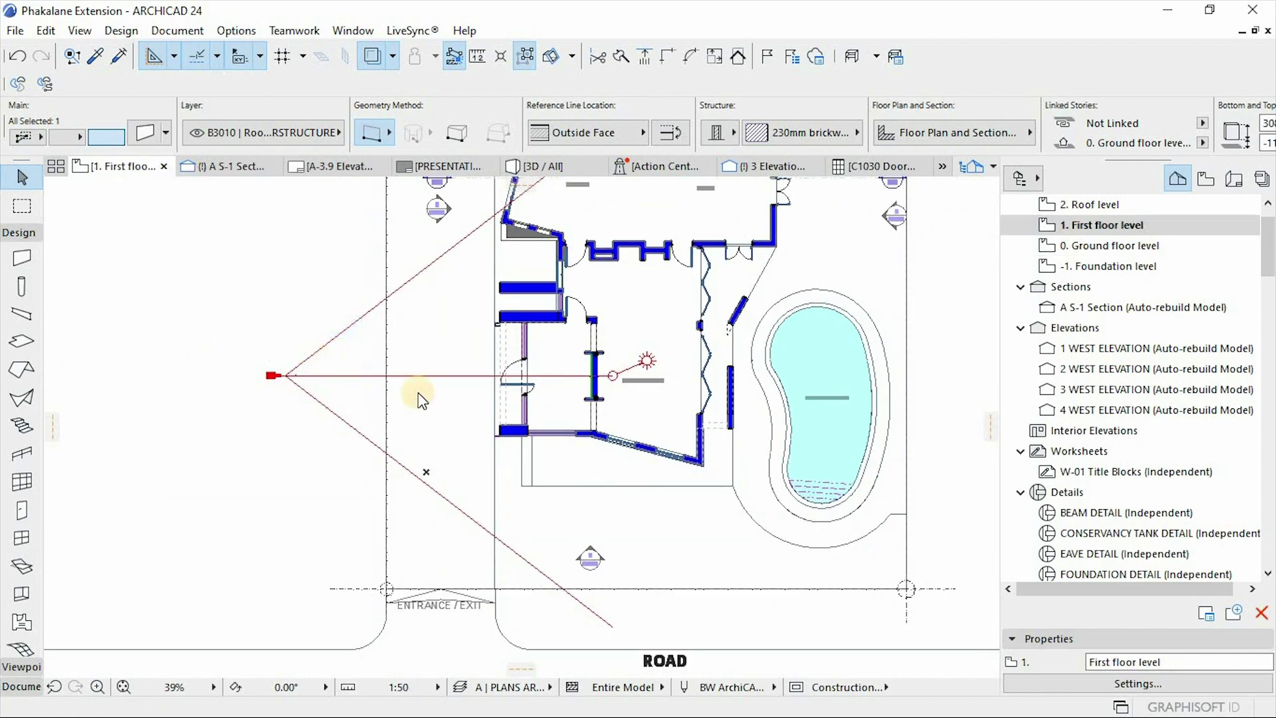
scroll(525, 286, up, 5)
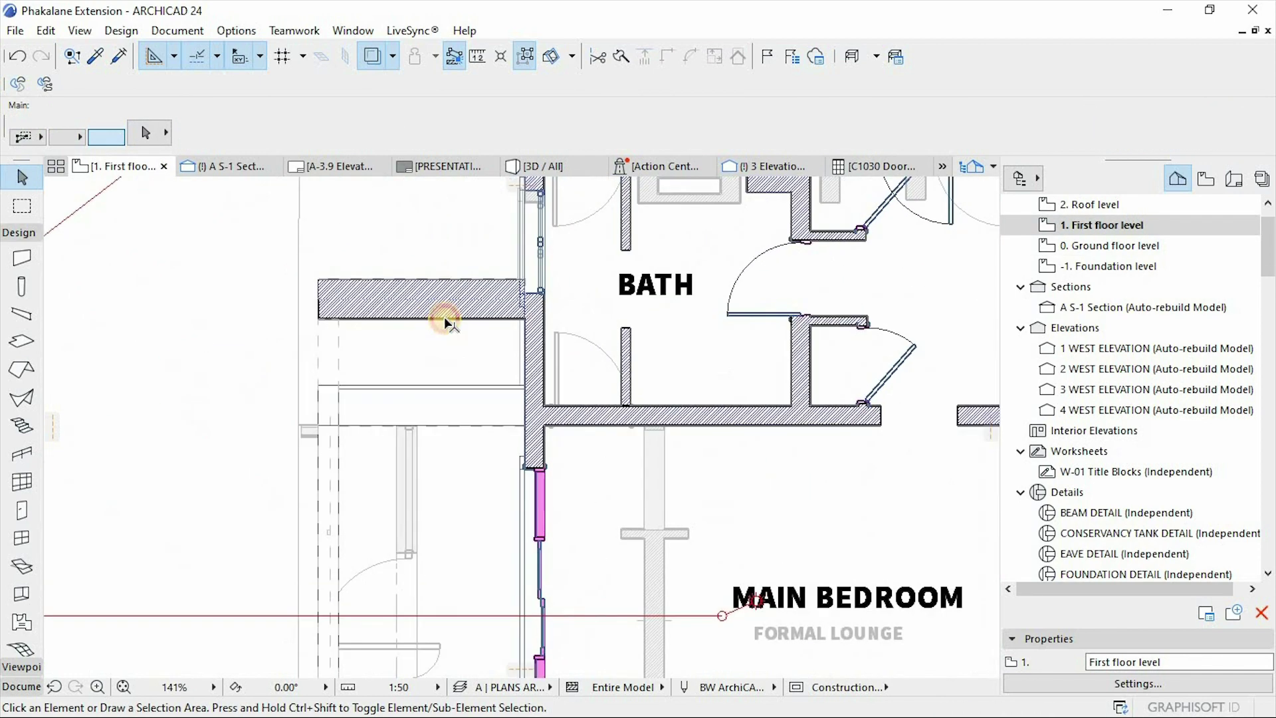
click(444, 317)
click(154, 130)
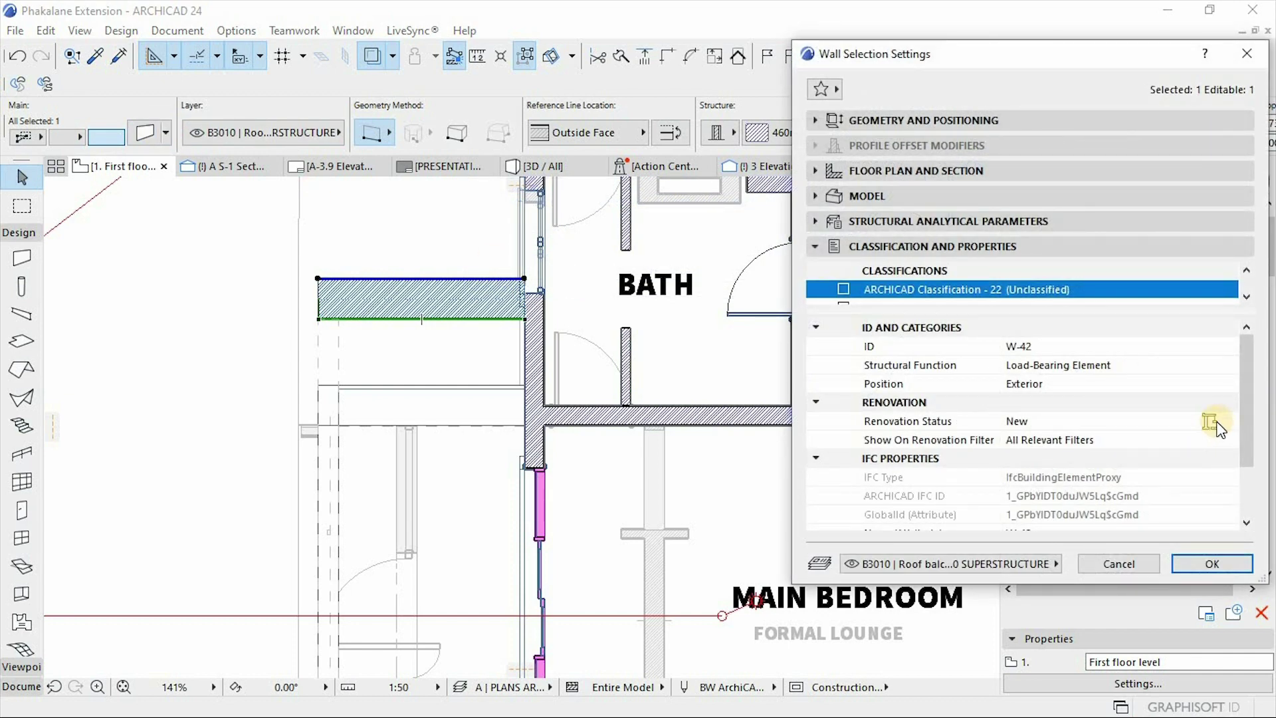
click(1211, 564)
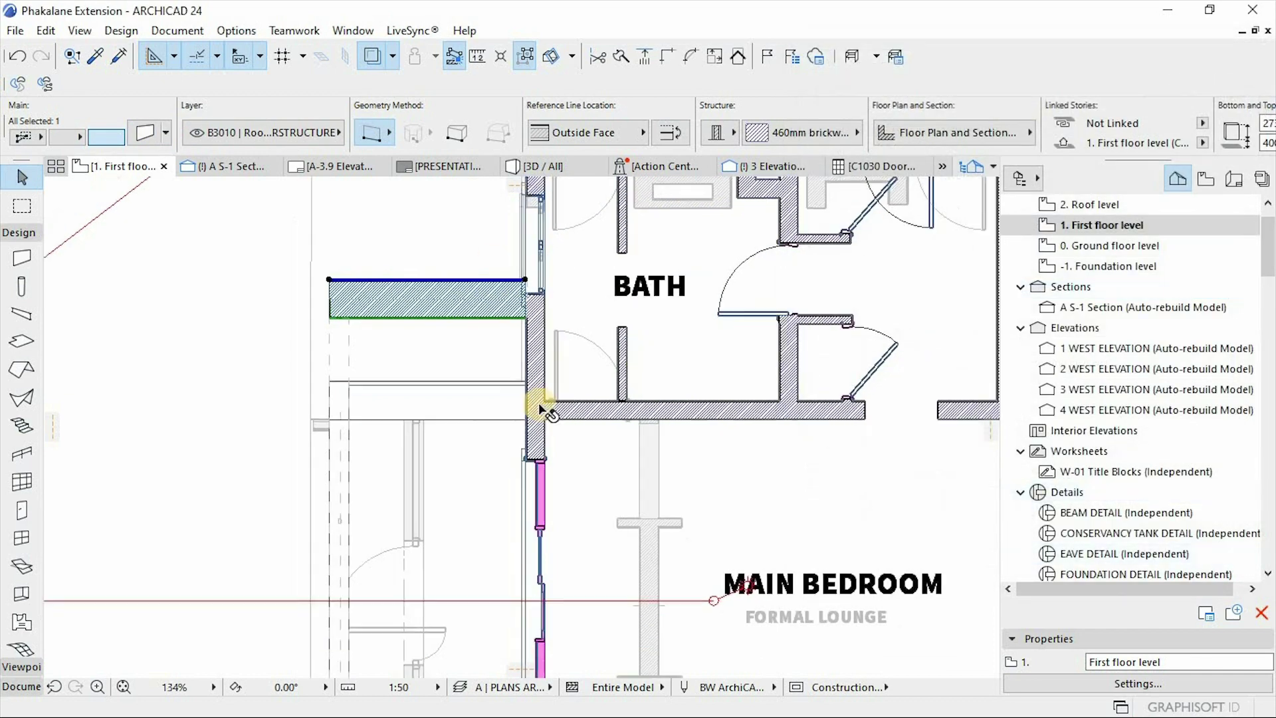
Select the front balcony slab outside the Main Bedroom on the first floor and set its Renovation Status to New
scroll(561, 436, down, 5)
scroll(577, 384, up, 5)
click(573, 399)
scroll(512, 484, up, 1)
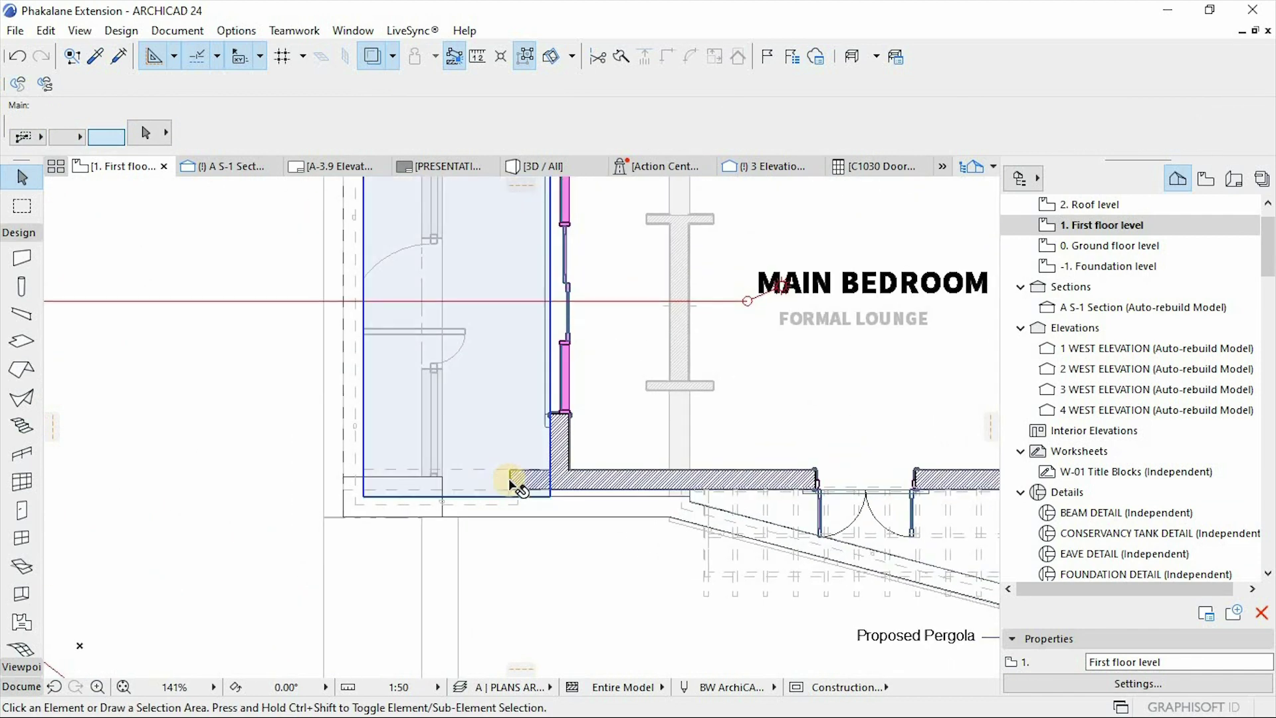
click(484, 371)
click(141, 131)
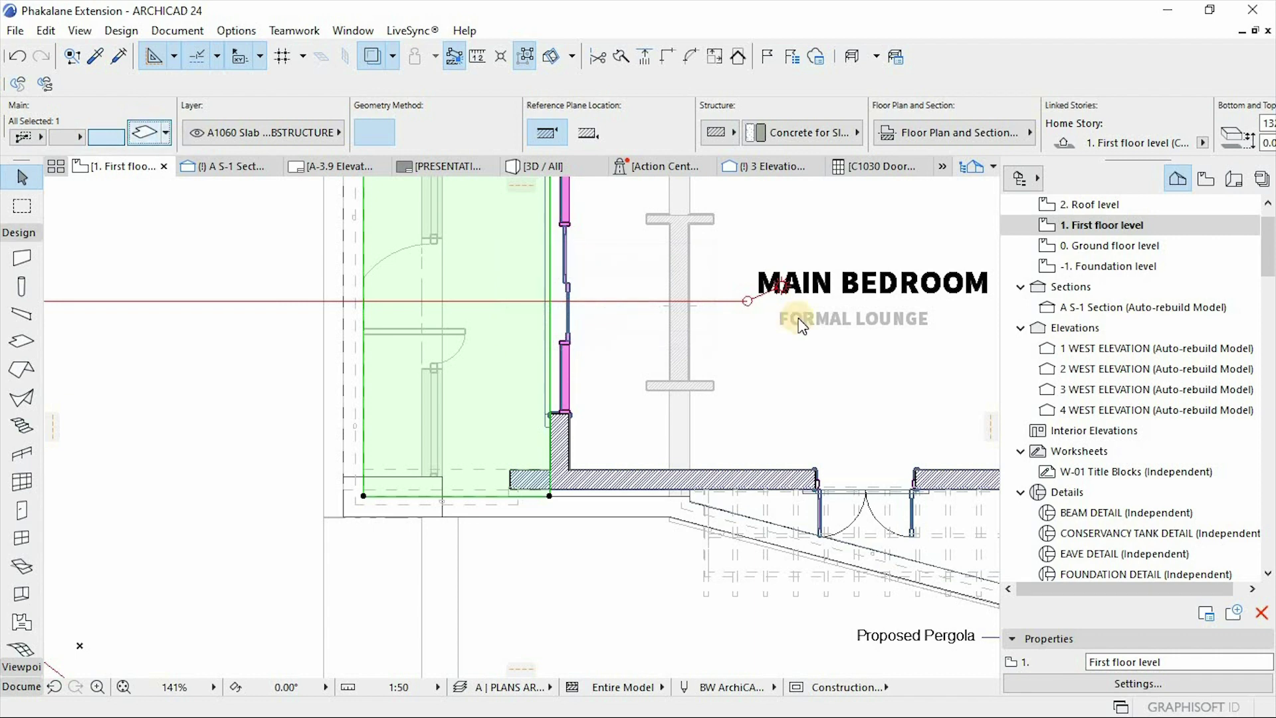
click(1056, 529)
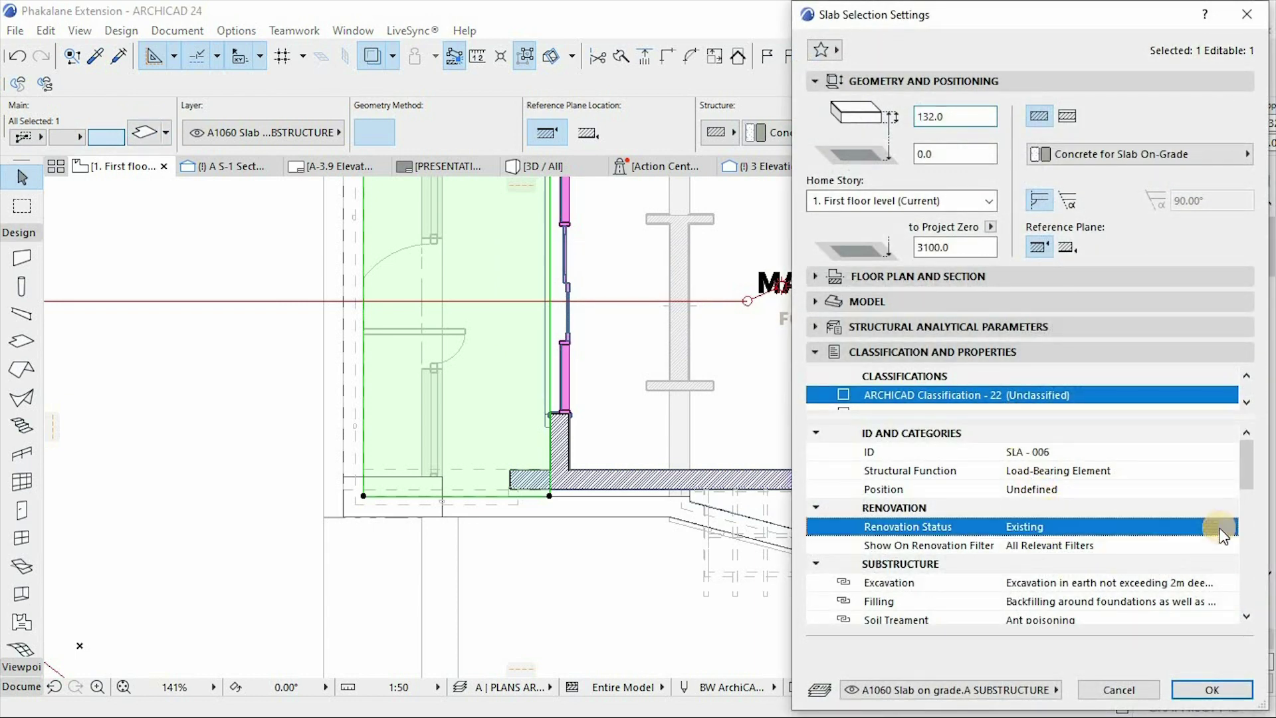
click(1217, 527)
click(1180, 566)
click(1202, 691)
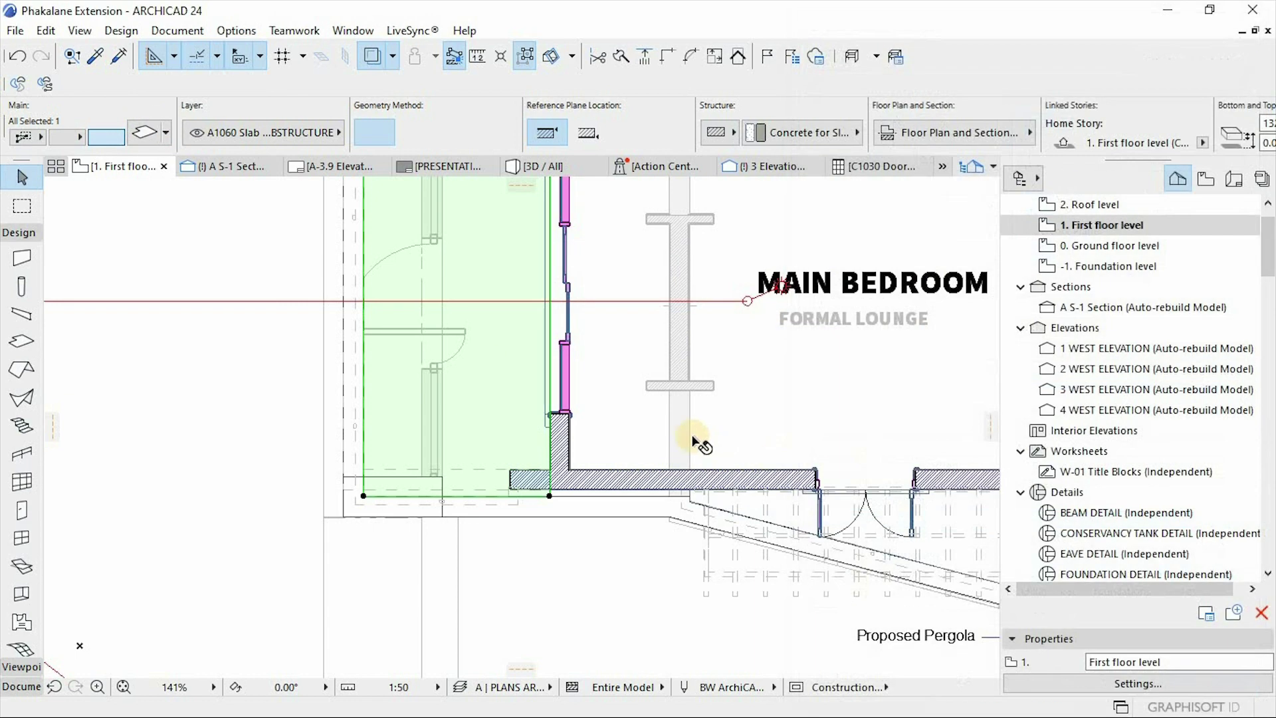
Check the Renovation Status of the 230 mm brick wall overlapping the thick projecting wall beside the Bath
scroll(731, 465, down, 5)
scroll(807, 489, up, 5)
scroll(743, 527, down, 2)
scroll(742, 527, down, 2)
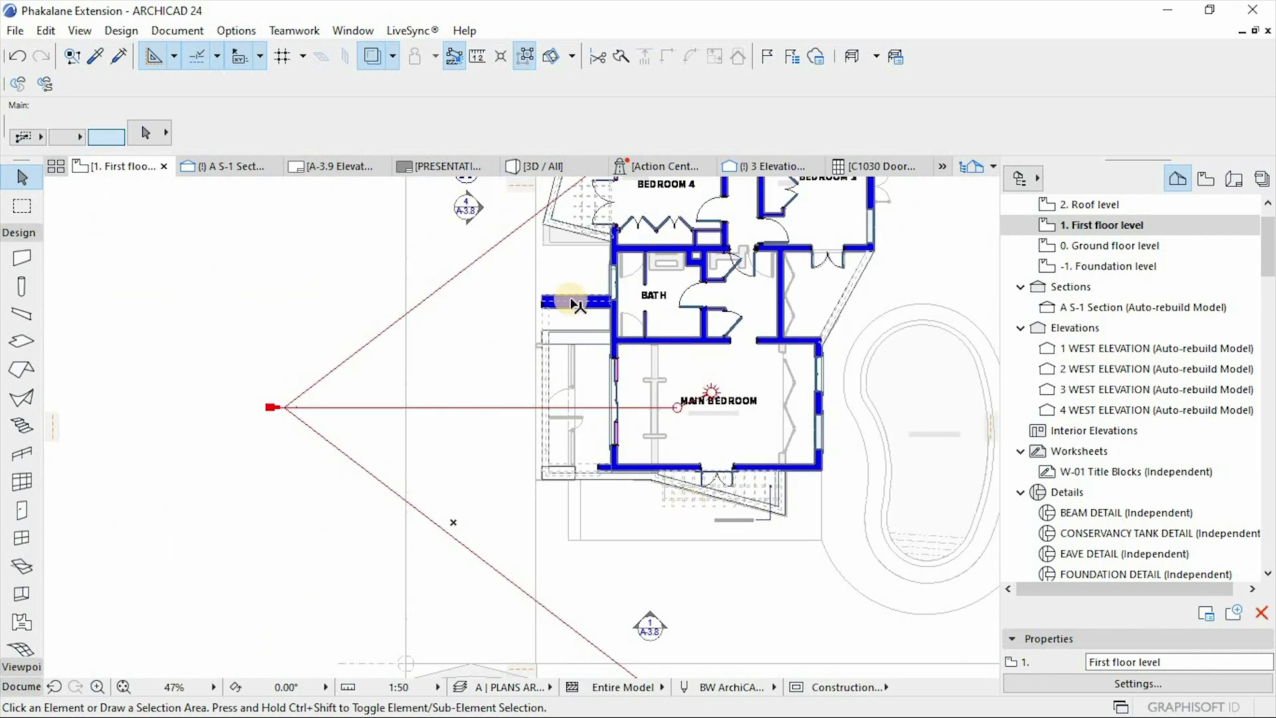
scroll(578, 295, up, 3)
scroll(579, 296, down, 2)
click(577, 301)
scroll(577, 300, up, 5)
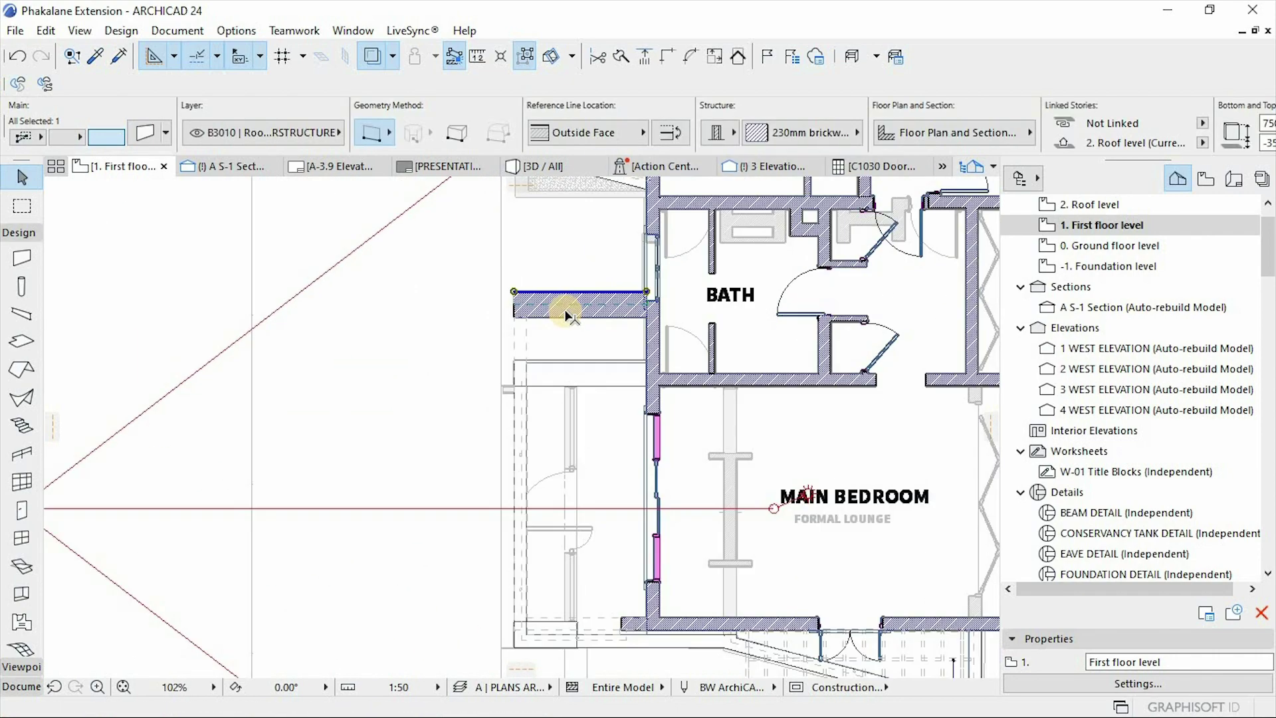
click(138, 133)
click(1207, 562)
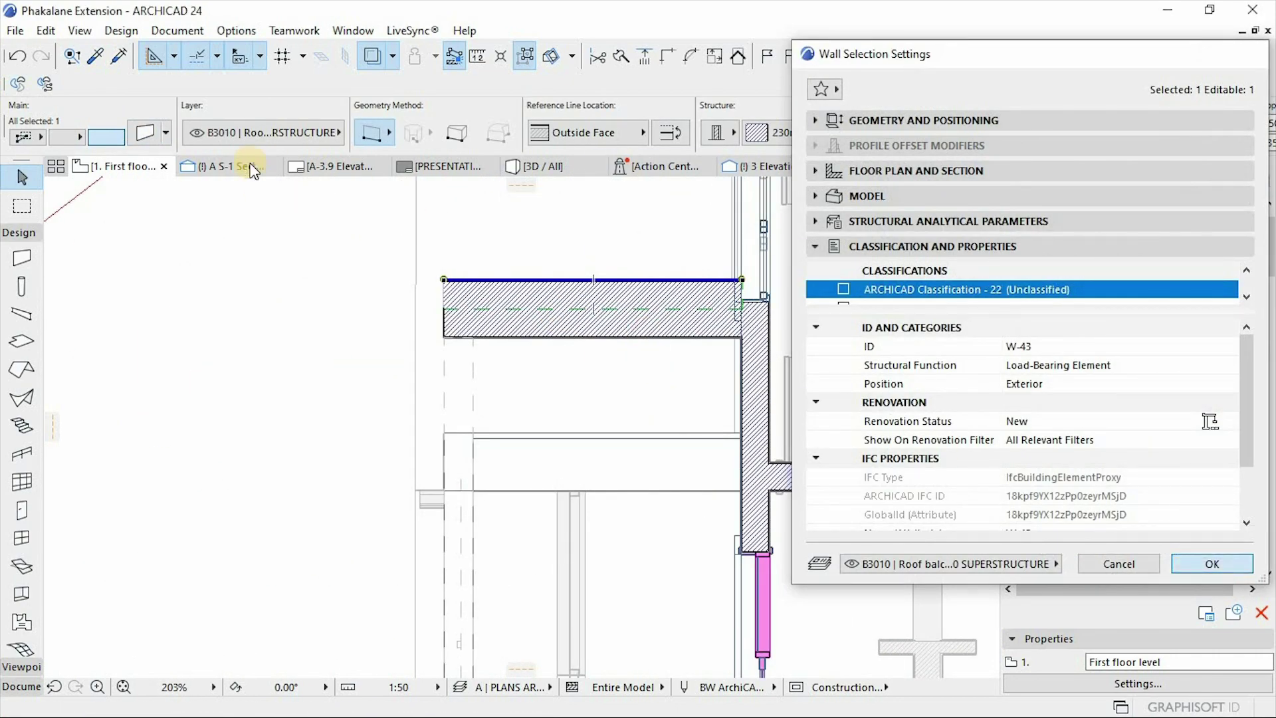
Switch to the roof level plan, select the slab covering the front balcony, and set its Renovation Status to New
right_click(133, 167)
click(193, 307)
click(580, 341)
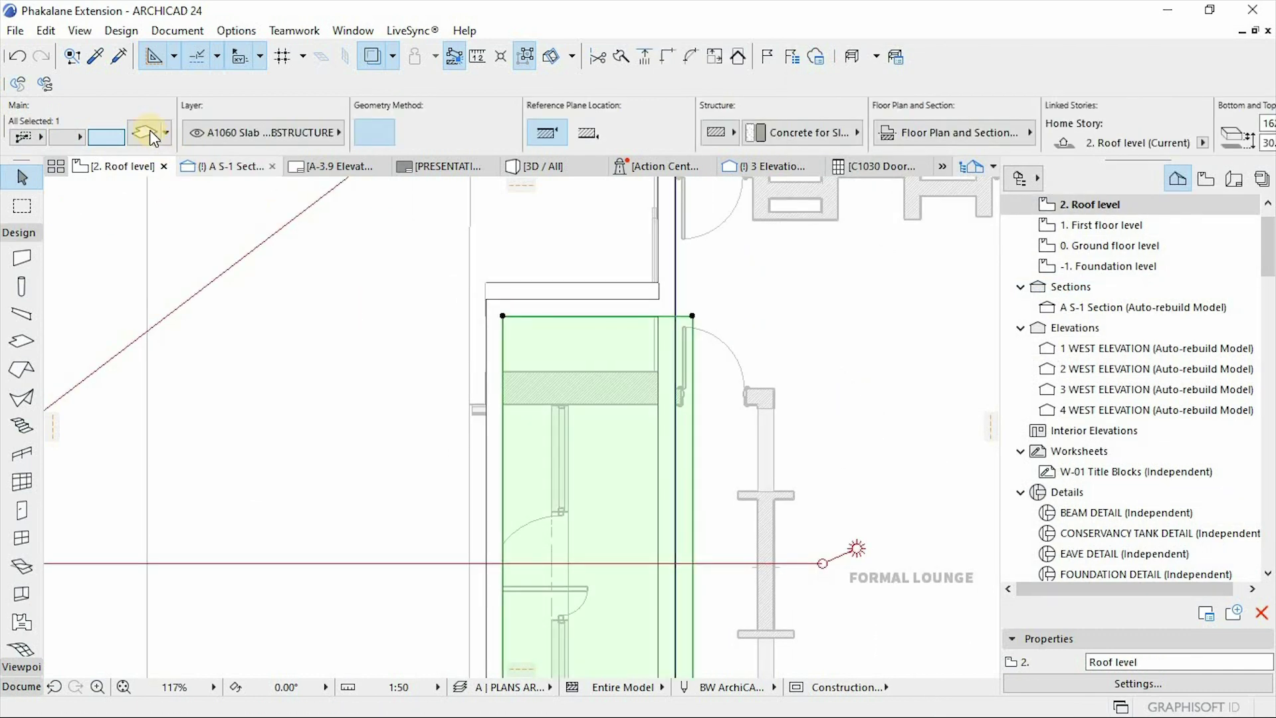
click(147, 133)
click(1203, 526)
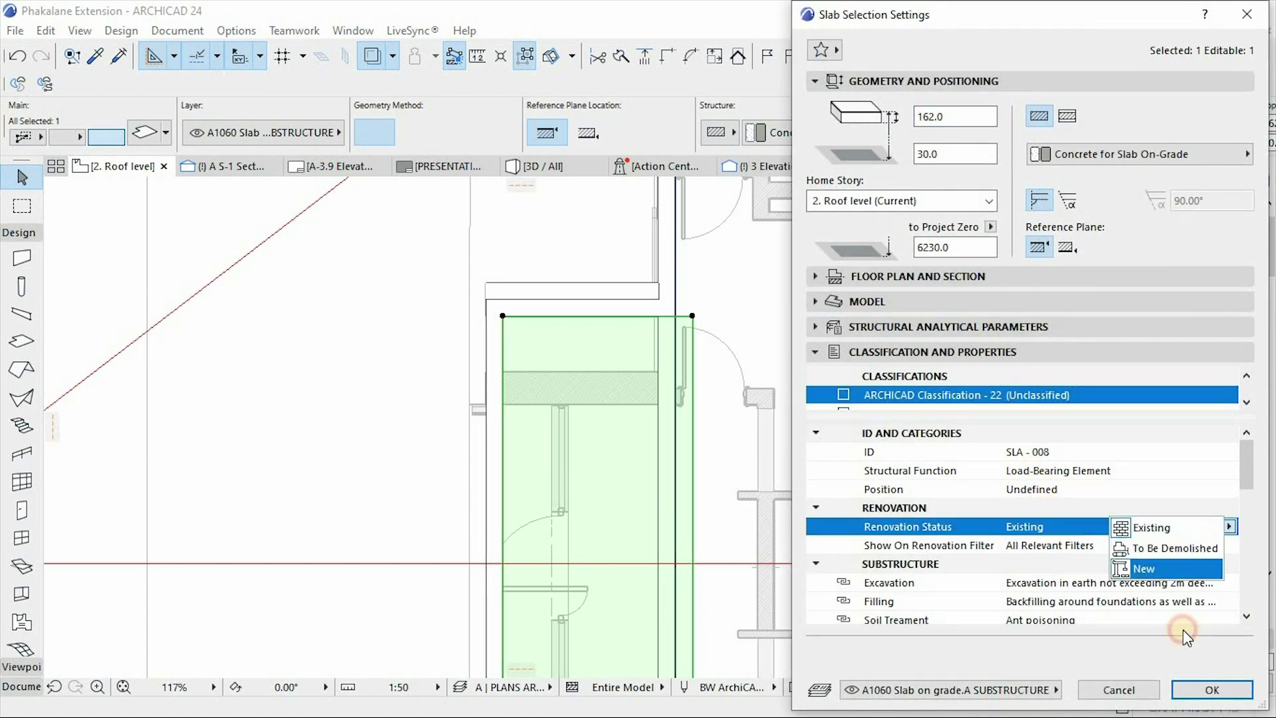
click(1164, 567)
click(1212, 689)
scroll(629, 279, down, 5)
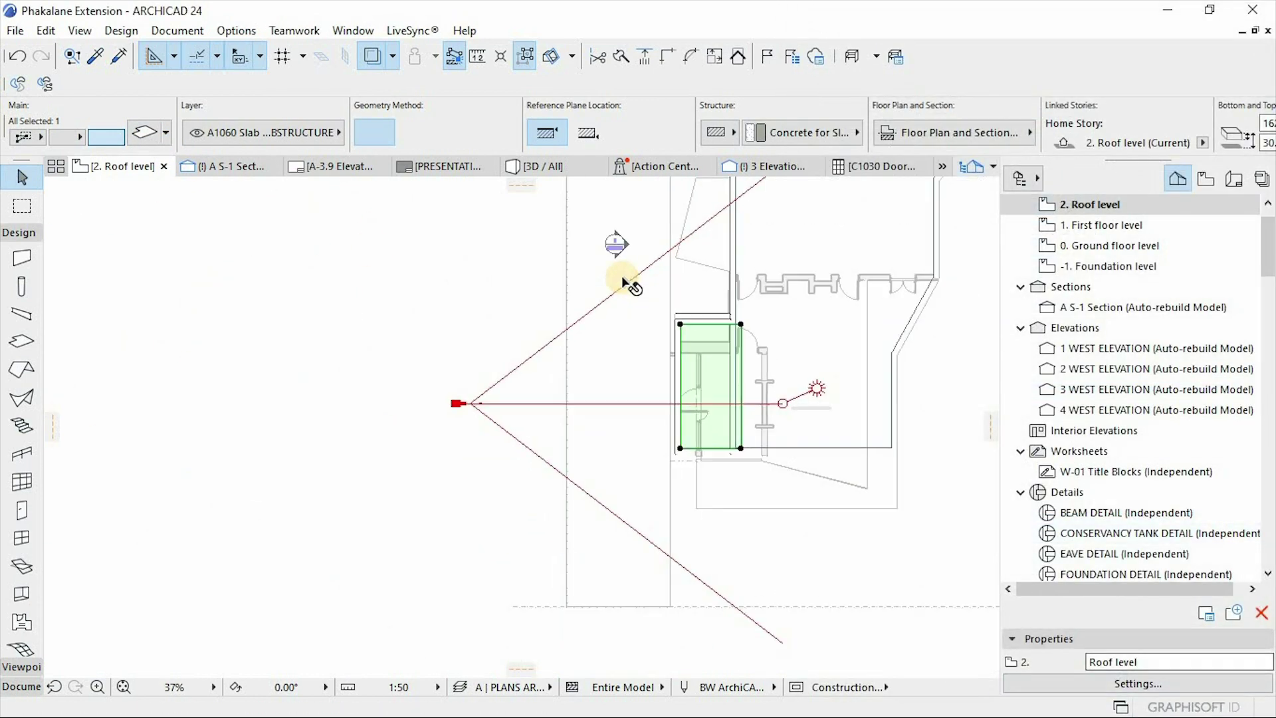
In the 3D view, select the three balustrade beams around the front balcony and set their Renovation Status to New
click(532, 166)
click(640, 485)
scroll(491, 399, up, 3)
scroll(495, 372, up, 2)
click(499, 351)
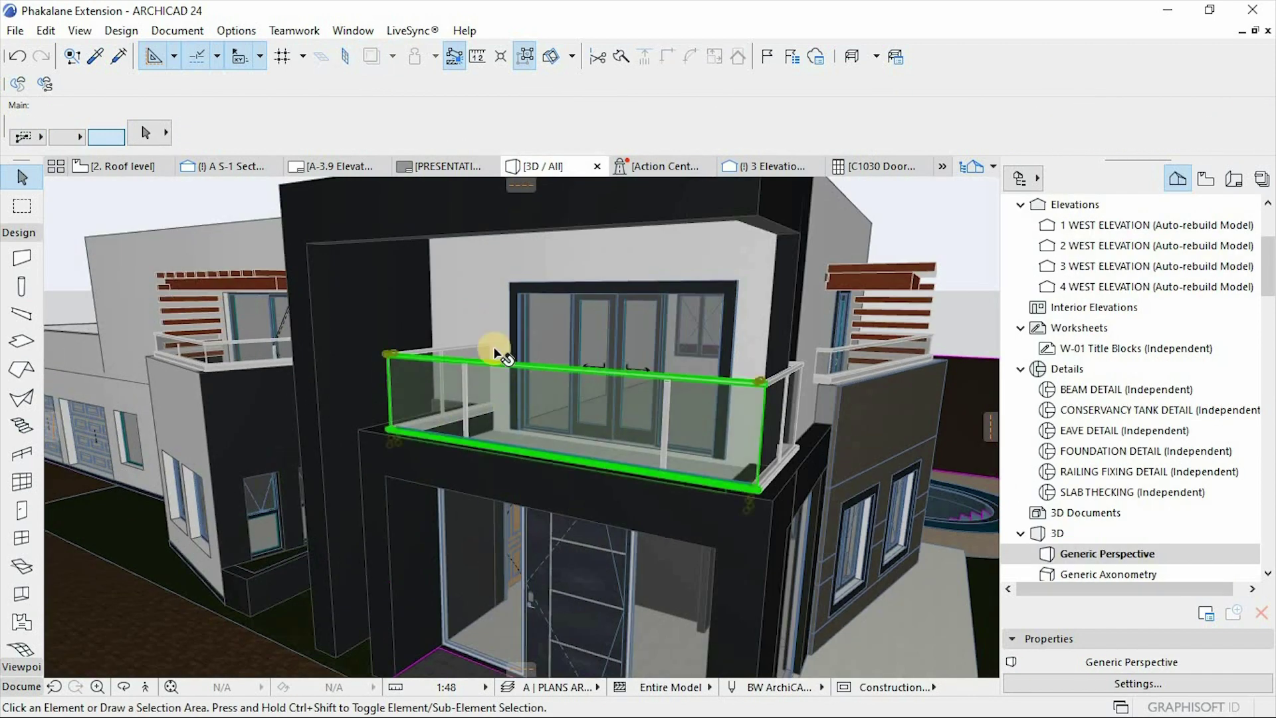
scroll(499, 351, up, 2)
click(530, 57)
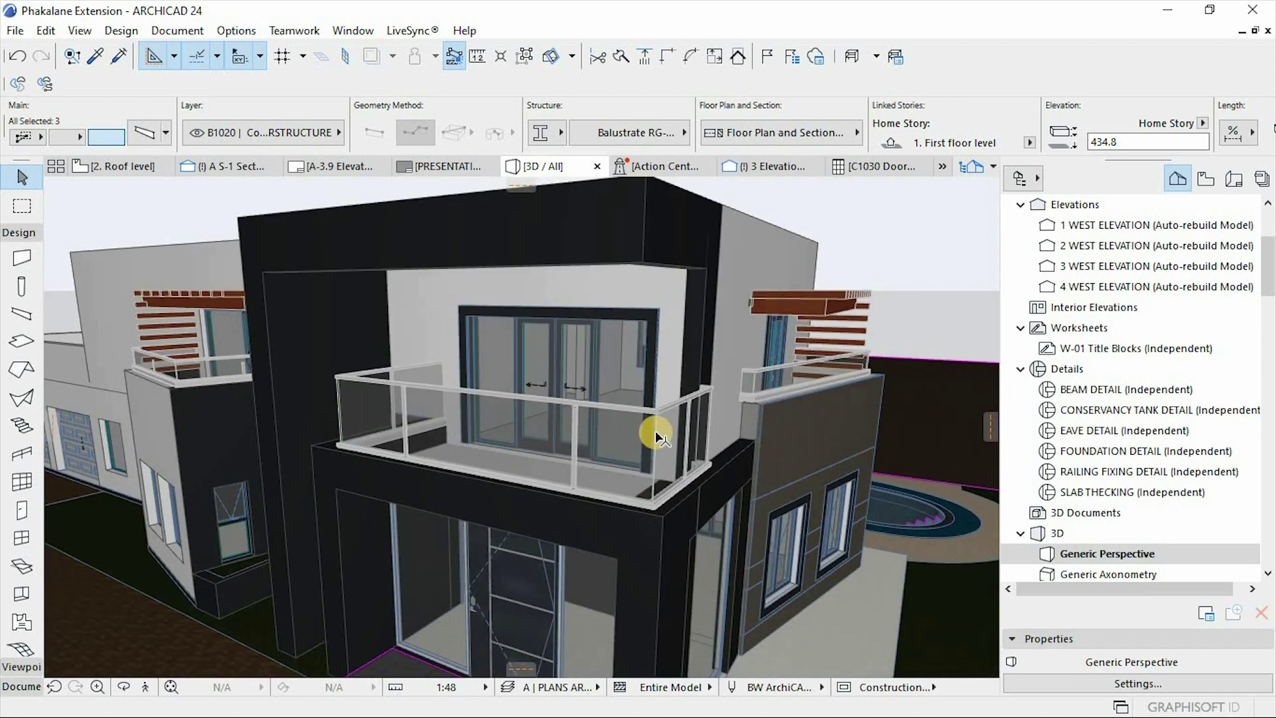
click(555, 415)
click(565, 378)
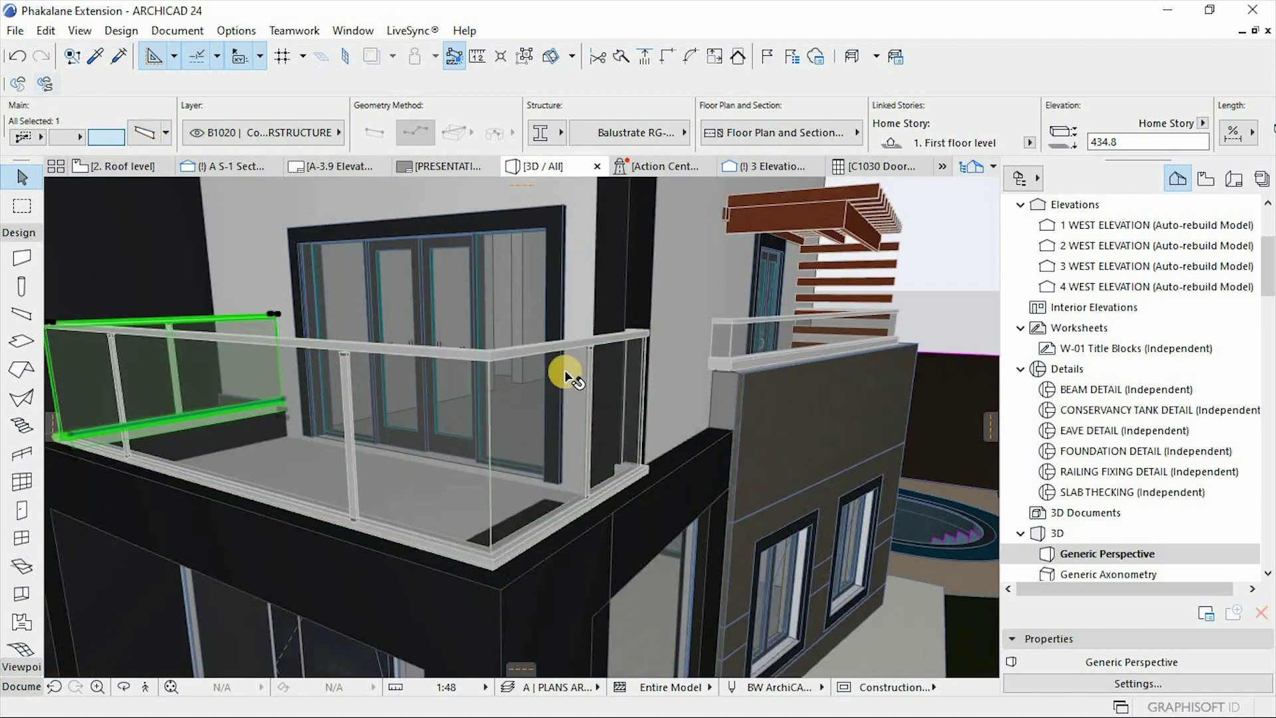
click(394, 393)
key(ctrl+t)
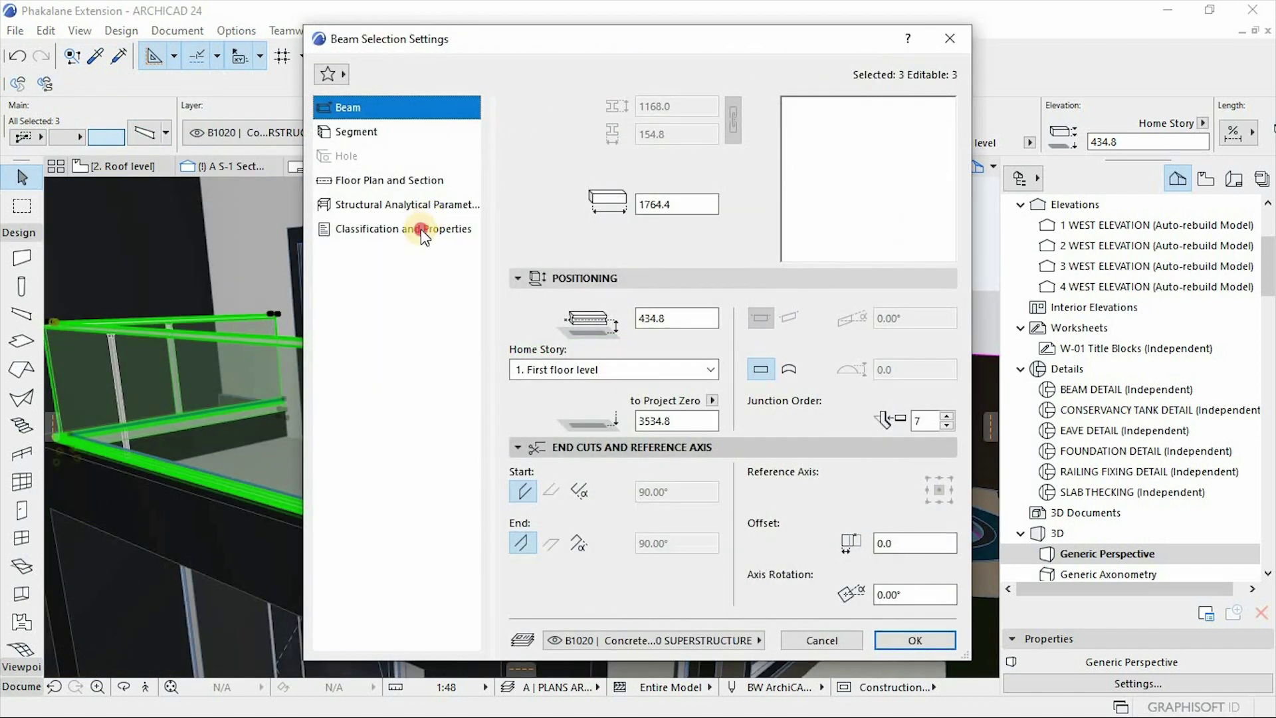
click(402, 228)
click(935, 504)
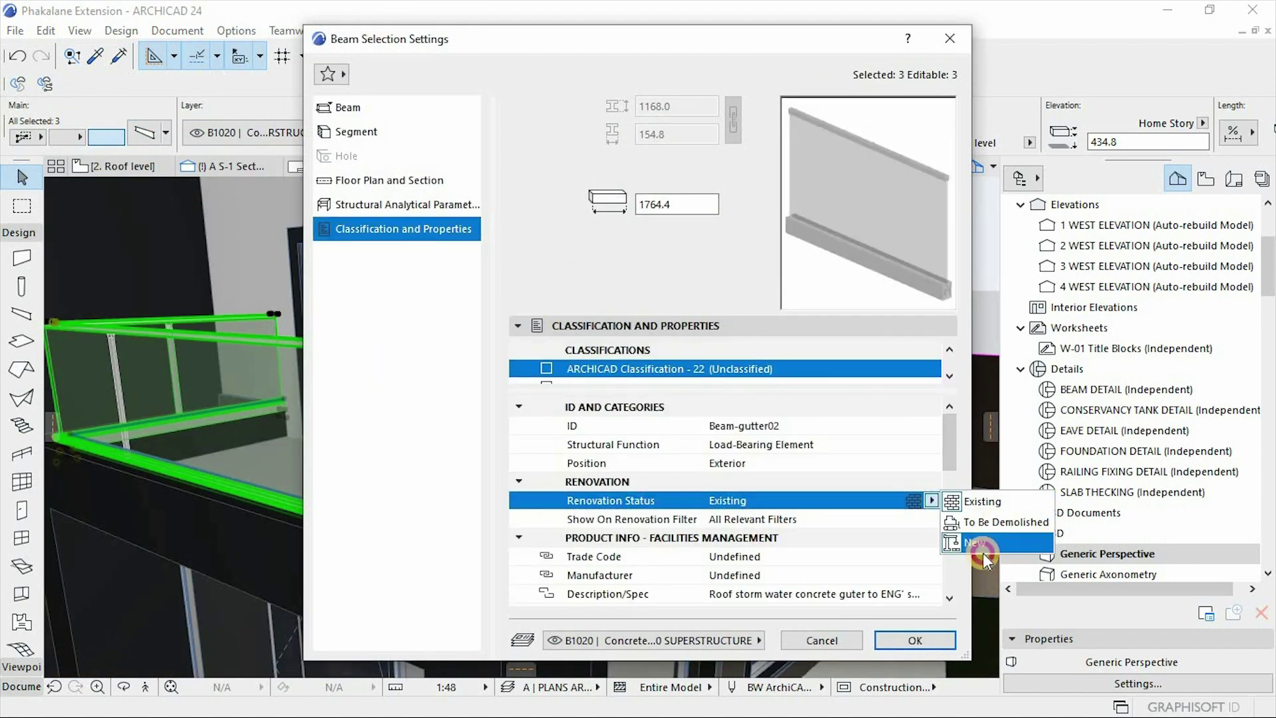
click(964, 529)
click(909, 635)
Select the 10 brown cladding slabs on both sides of the front entrance in 3D and set their Renovation Status to New
scroll(649, 351, down, 5)
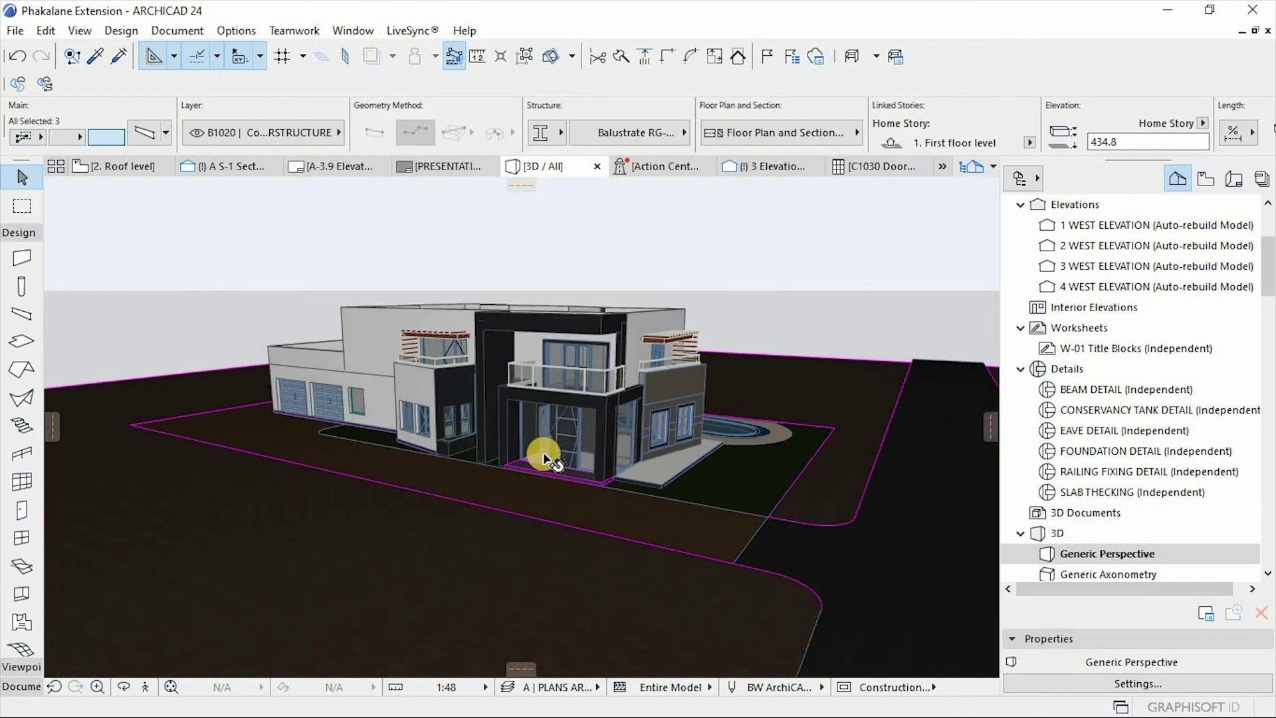
click(552, 291)
scroll(558, 313, up, 5)
shift+middle_drag(601, 420, 378, 393)
scroll(399, 399, up, 5)
shift+click(459, 401)
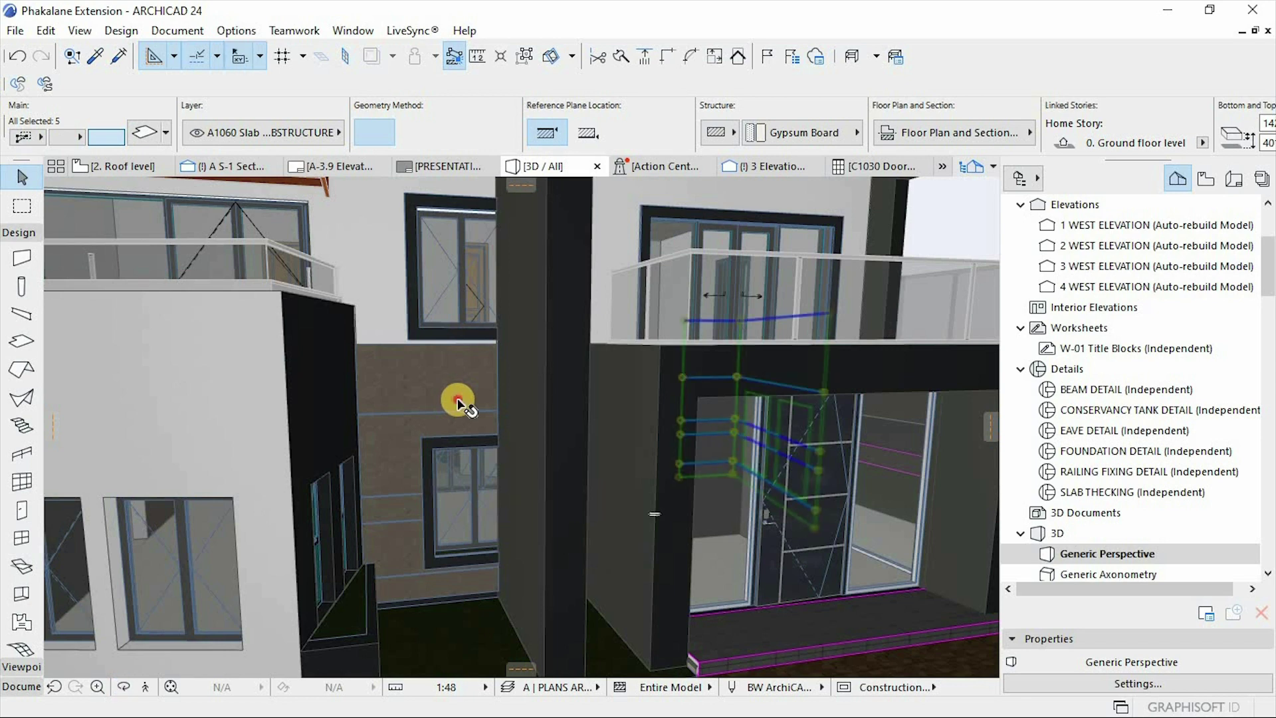
key(ctrl+t)
click(1229, 526)
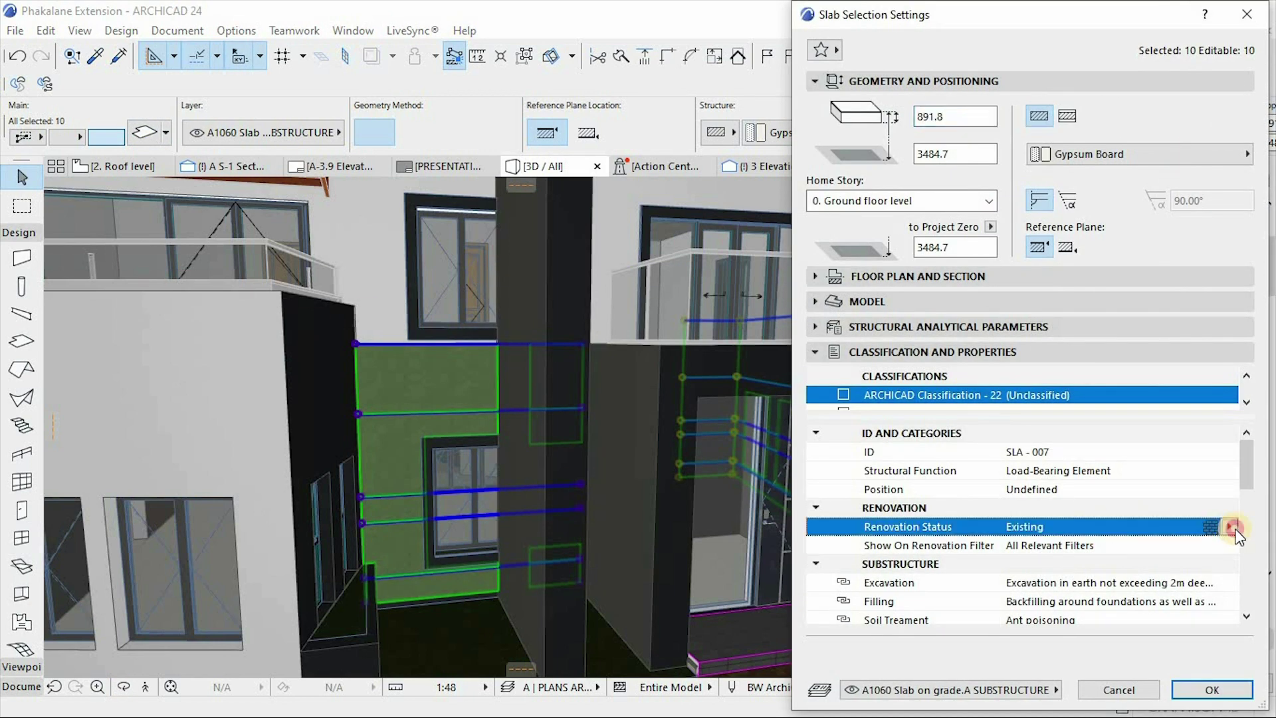
click(1183, 567)
click(1210, 692)
Set the Renovation Status of the 10 selected cladding slabs to New
double_click(1130, 554)
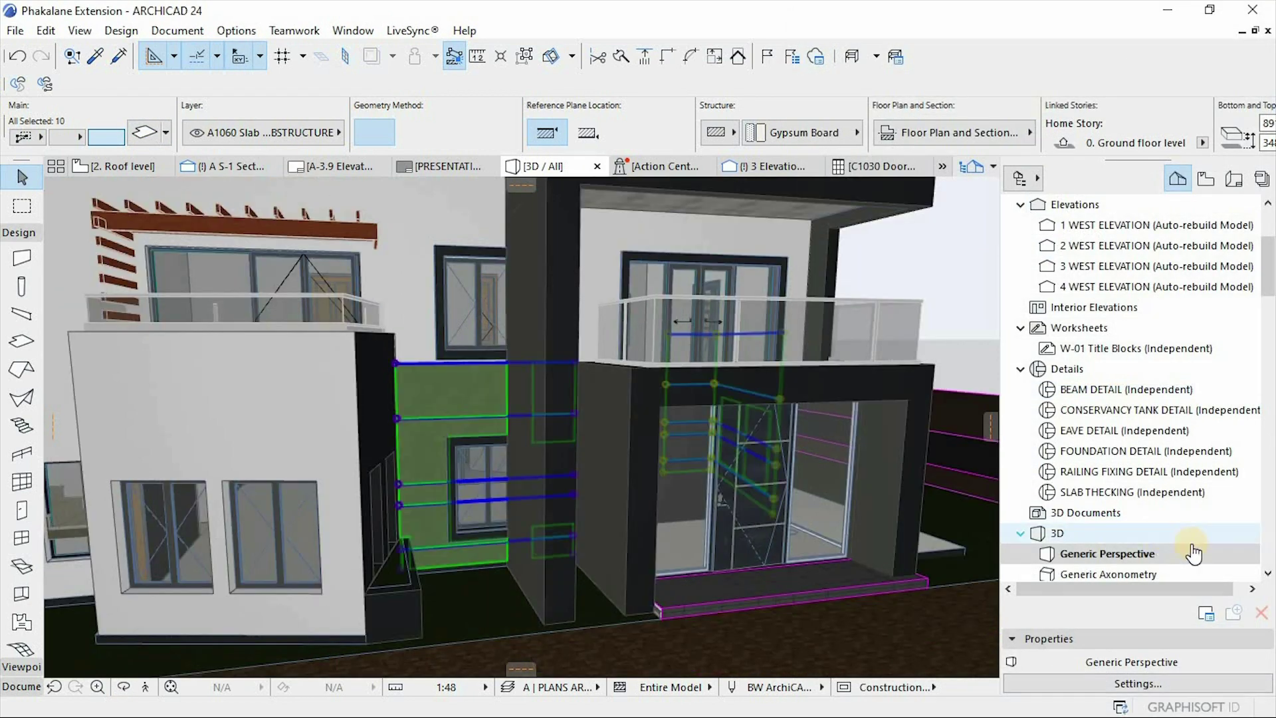
Suspend groups, select only the wall containing the folding doors beside the brown-clad room, and set its Renovation Status to To Be Demolished
scroll(670, 488, up, 3)
scroll(499, 513, down, 3)
drag(499, 512, 441, 521)
scroll(543, 503, up, 5)
scroll(542, 504, down, 5)
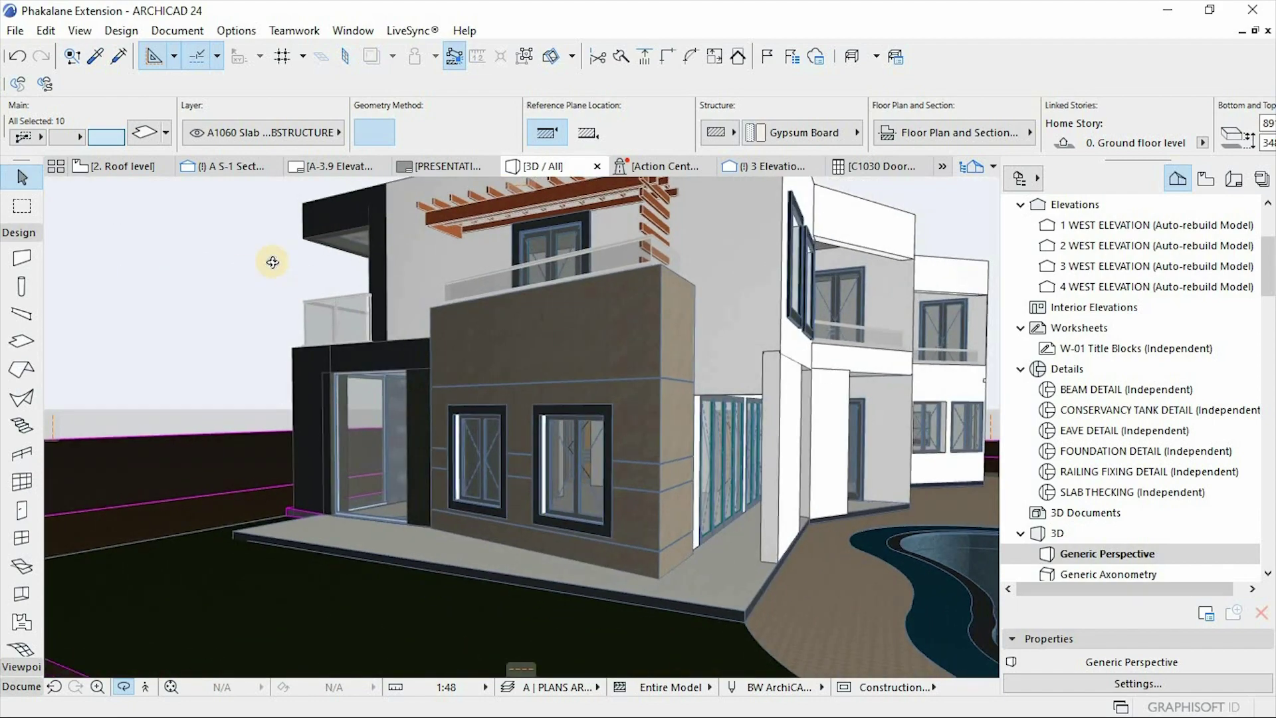
scroll(750, 466, up, 5)
click(735, 323)
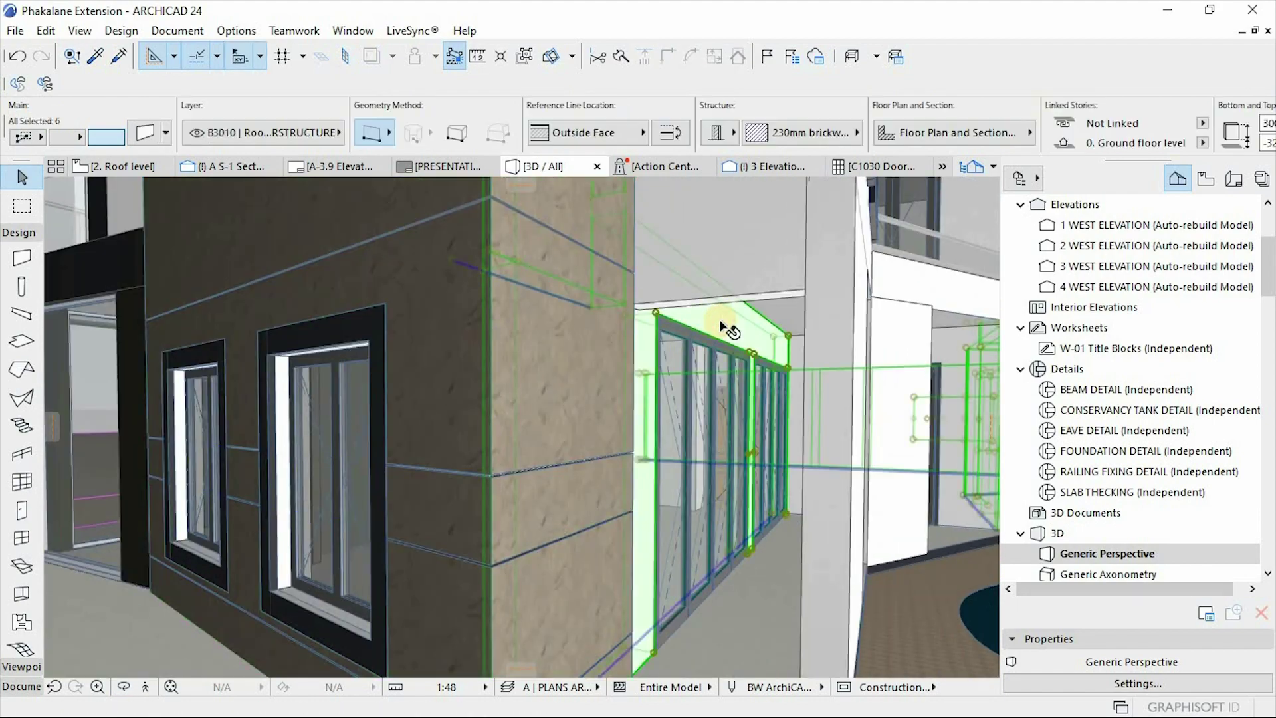
click(749, 338)
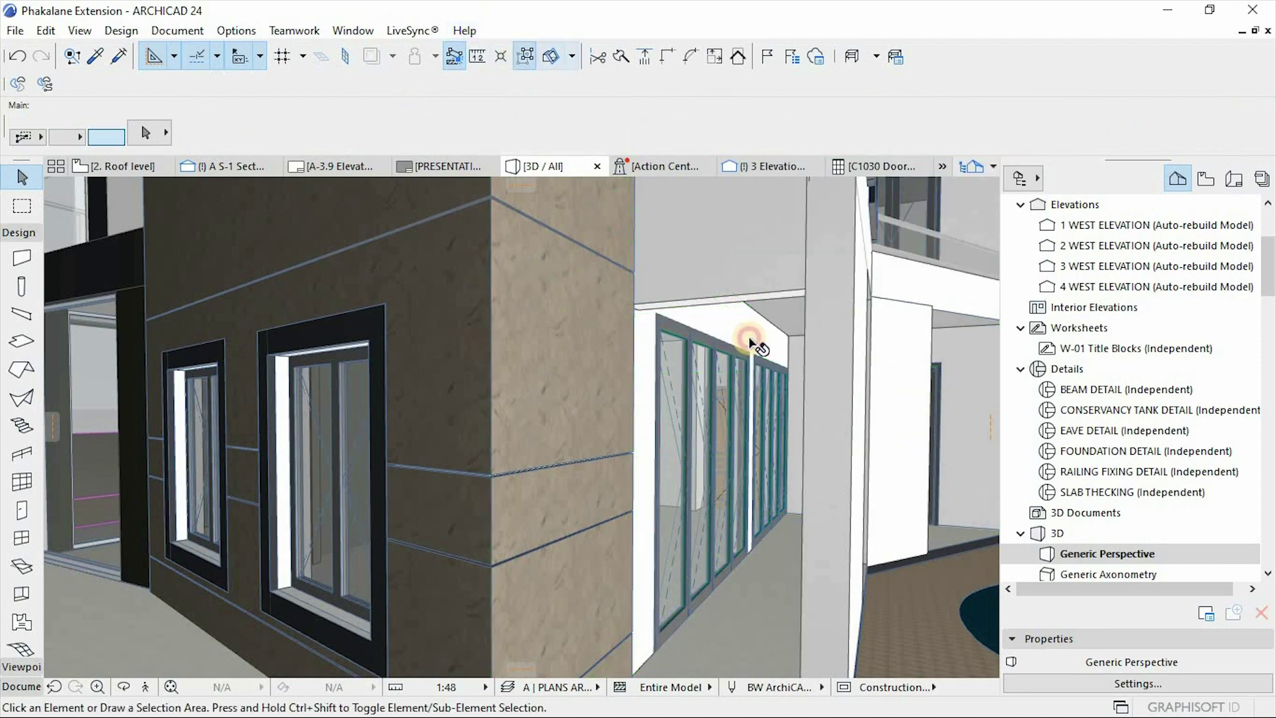
double_click(648, 465)
click(1047, 418)
click(1230, 420)
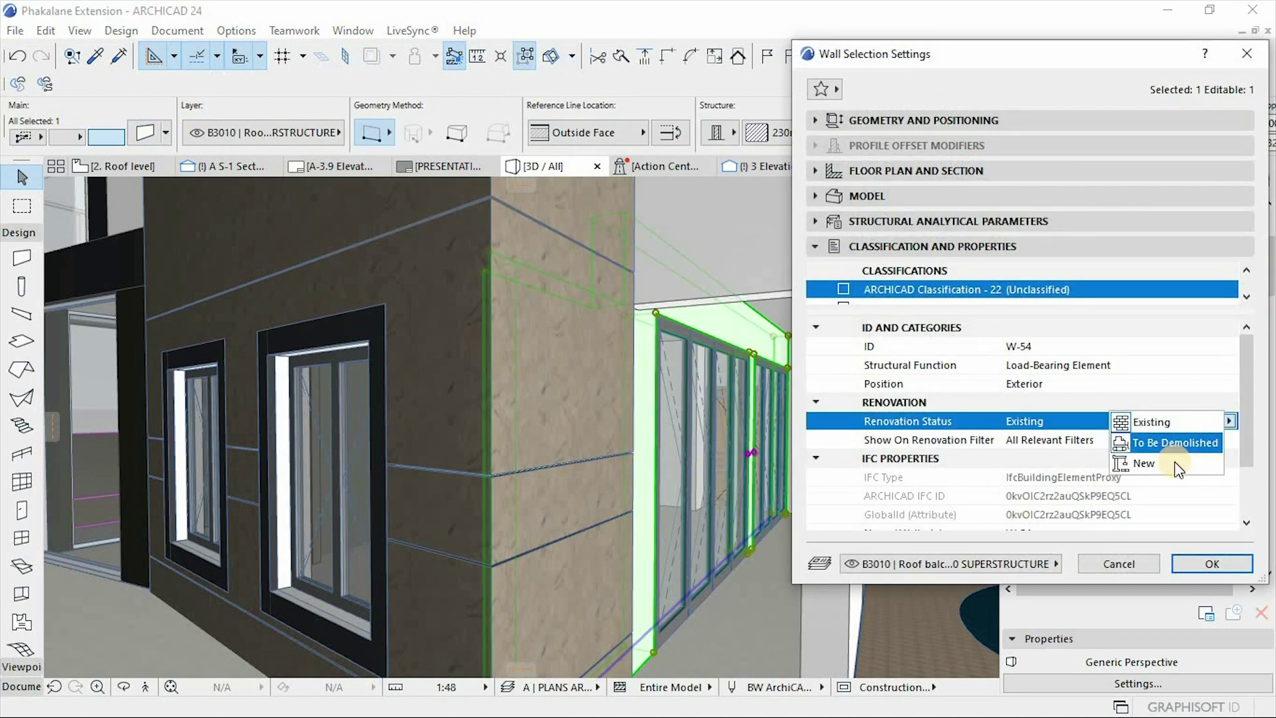
click(1163, 442)
key(Return)
scroll(762, 515, down, 10)
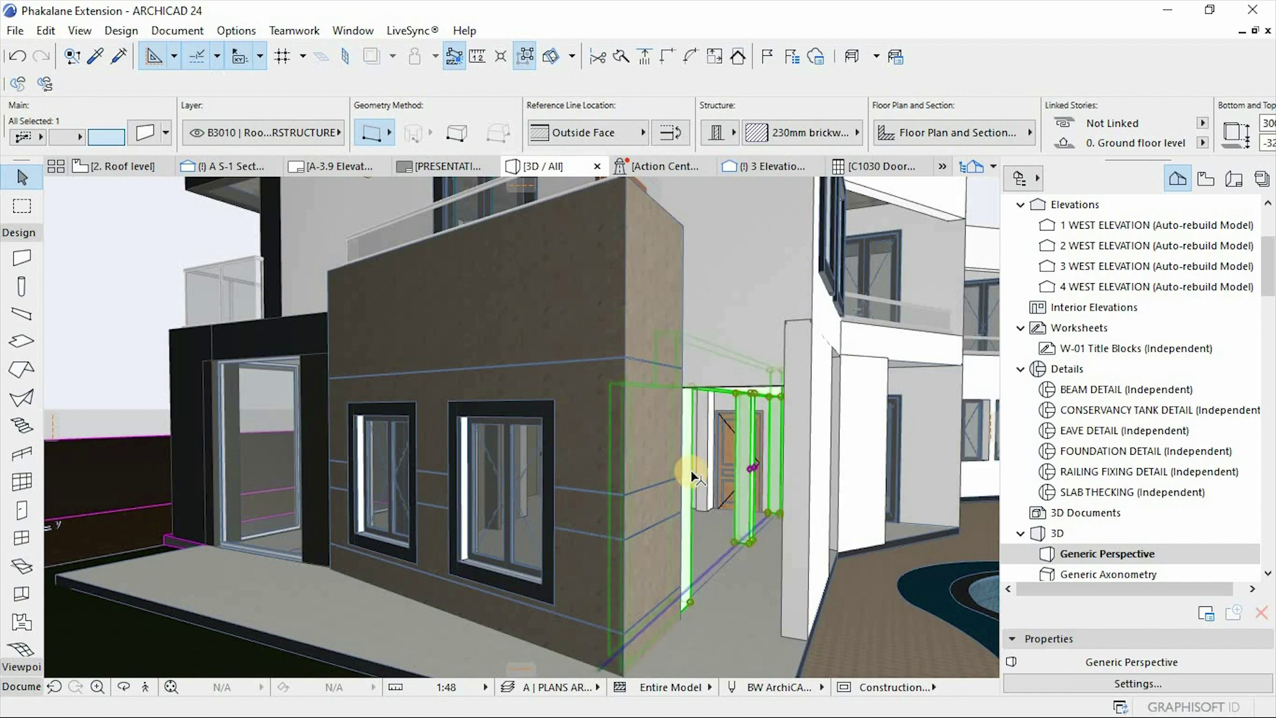
key(Escape)
scroll(715, 459, up, 3)
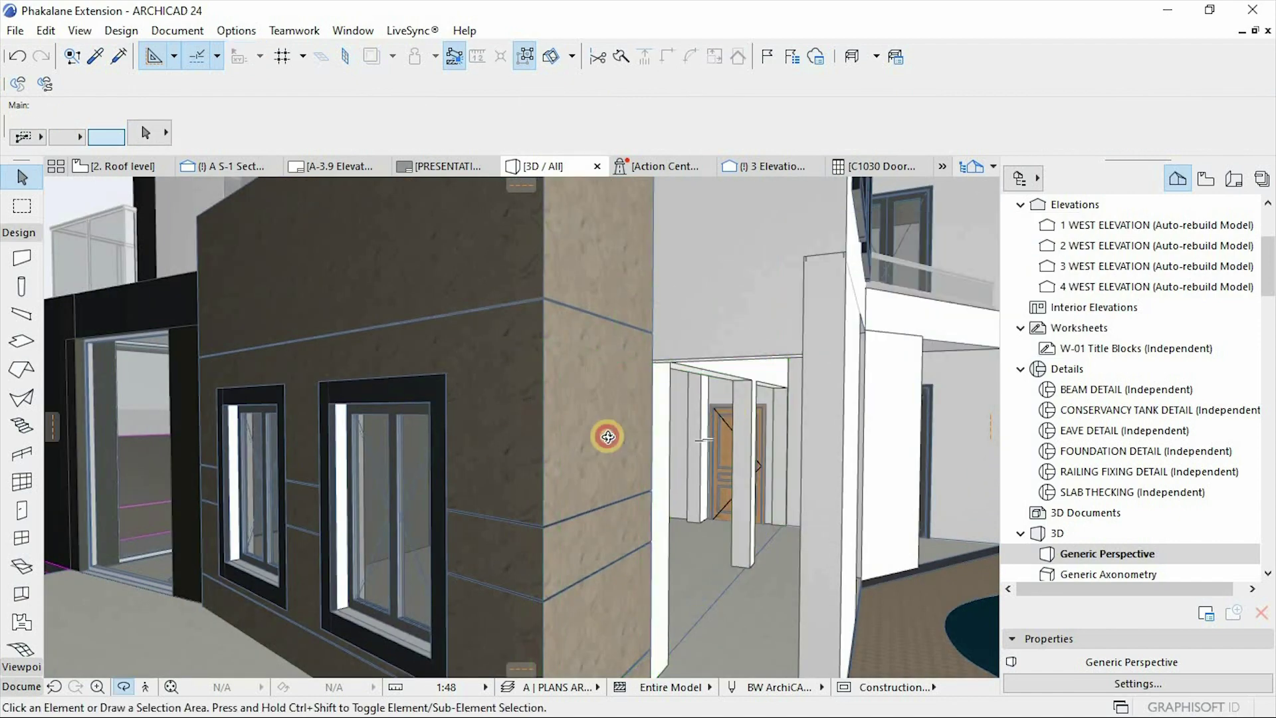
shift+middle_drag(601, 276, 673, 402)
scroll(604, 430, down, 3)
scroll(604, 431, up, 6)
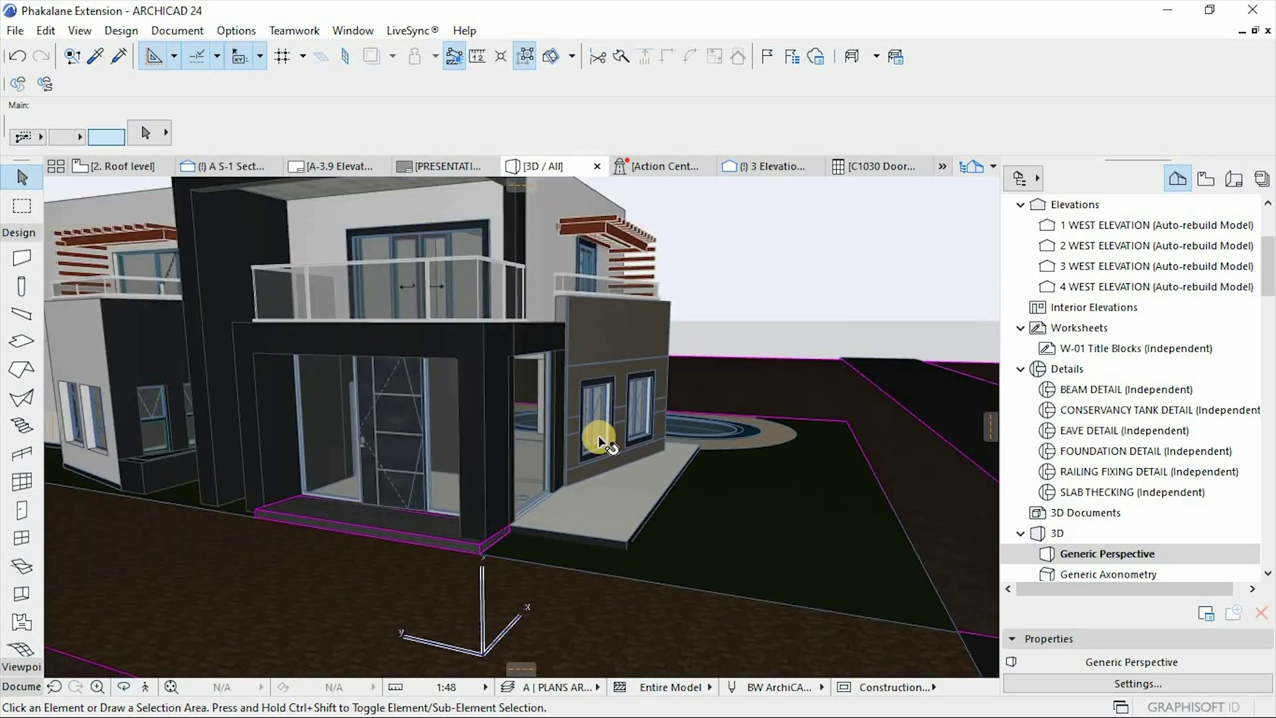
mouse_move(598, 436)
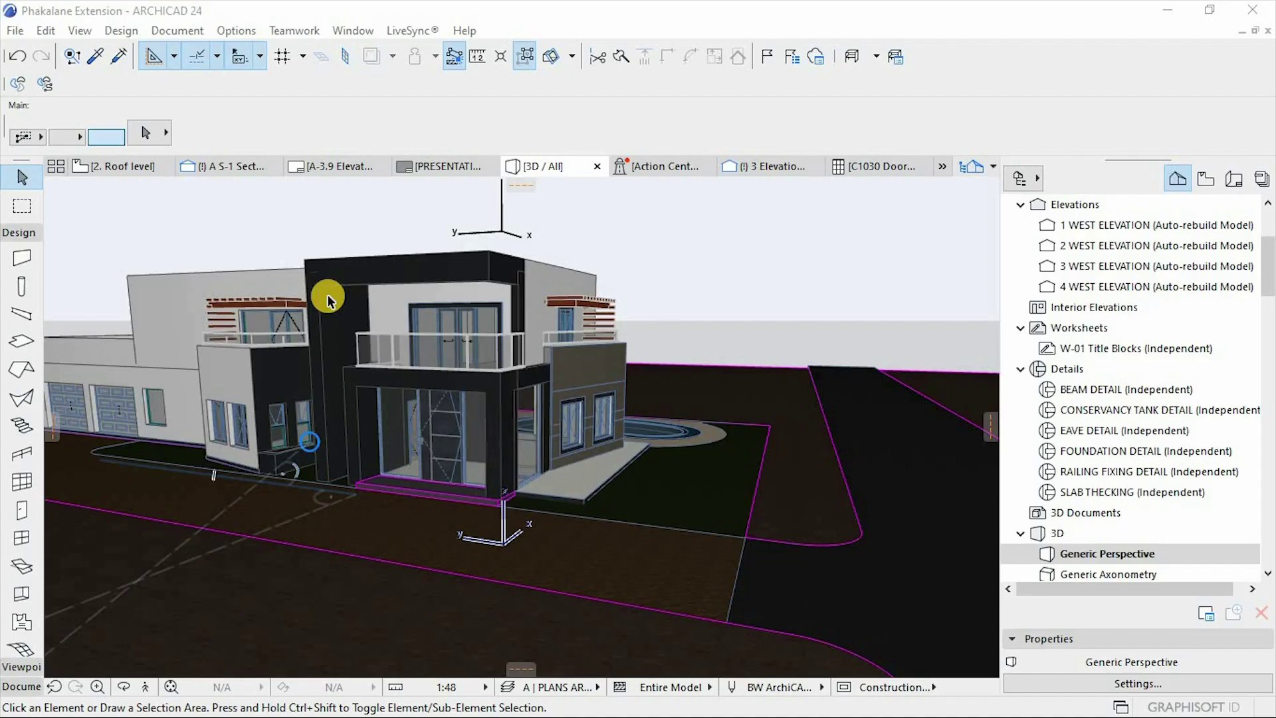
Open the Renovation Filter Options to look over the available filters, and close them without changes
click(186, 31)
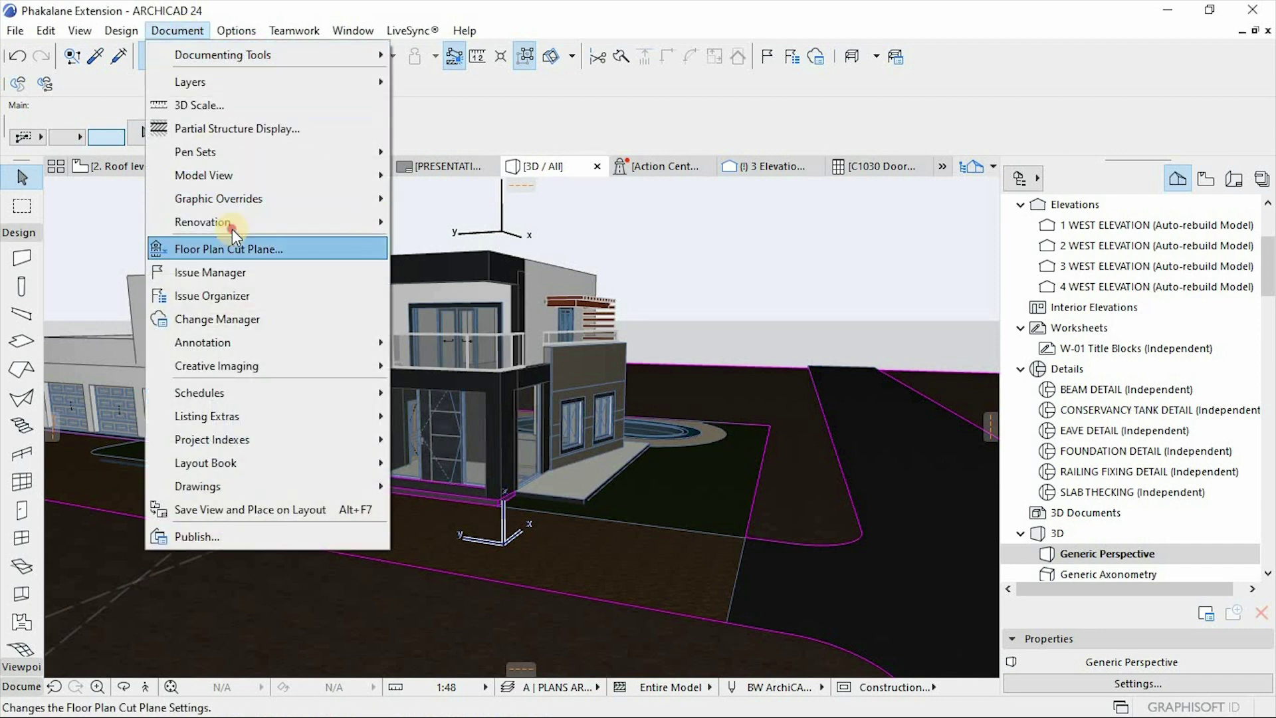
mouse_move(232, 228)
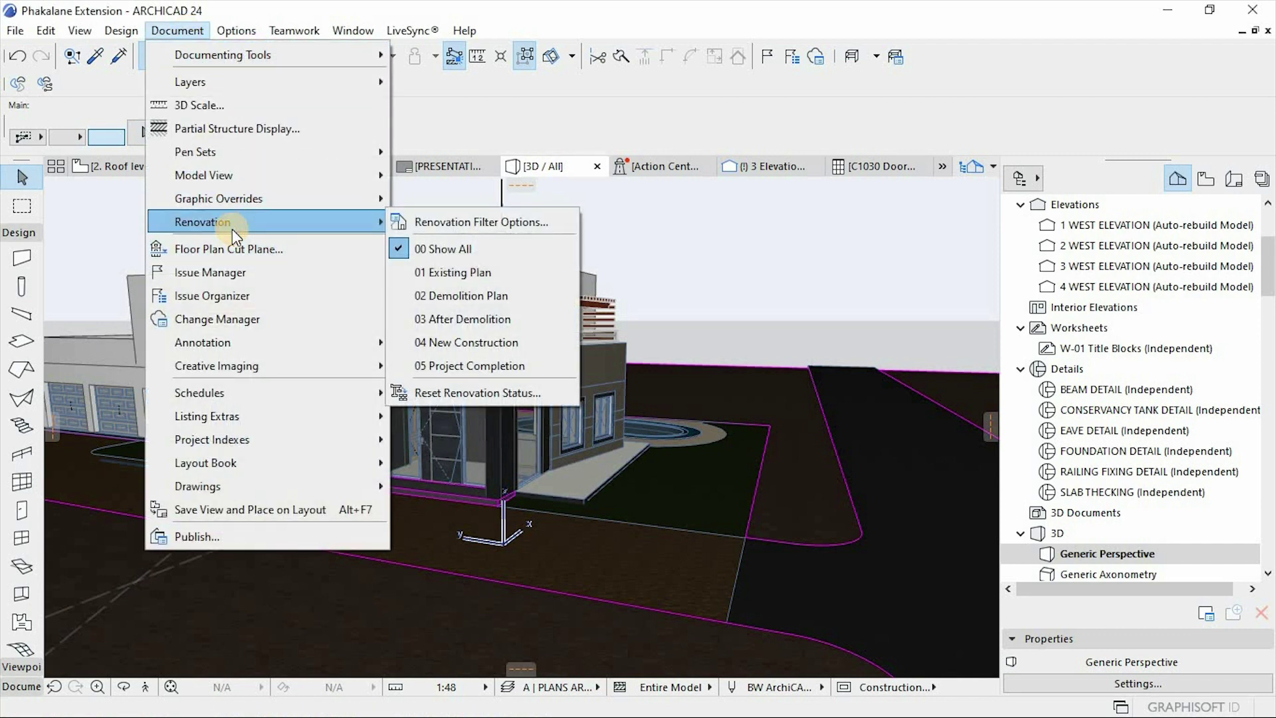
click(421, 223)
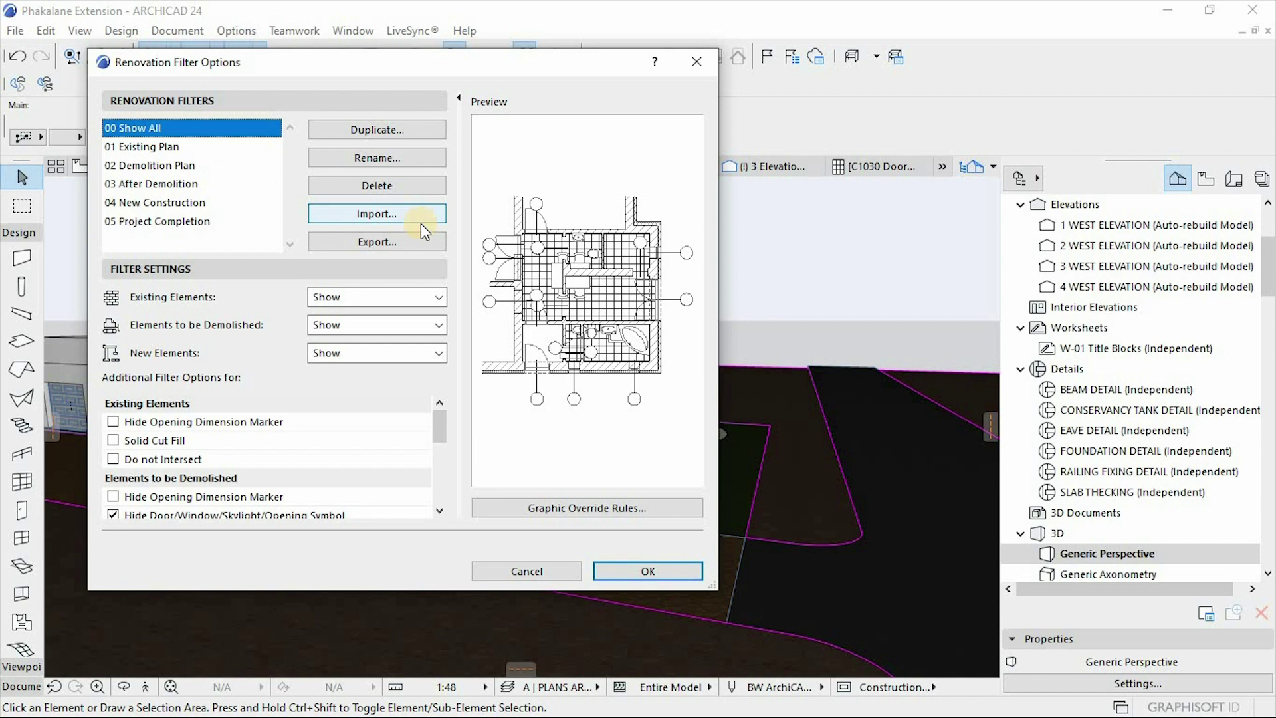
click(696, 62)
Show the Renovation palette and dock it beside the toolbox
click(362, 27)
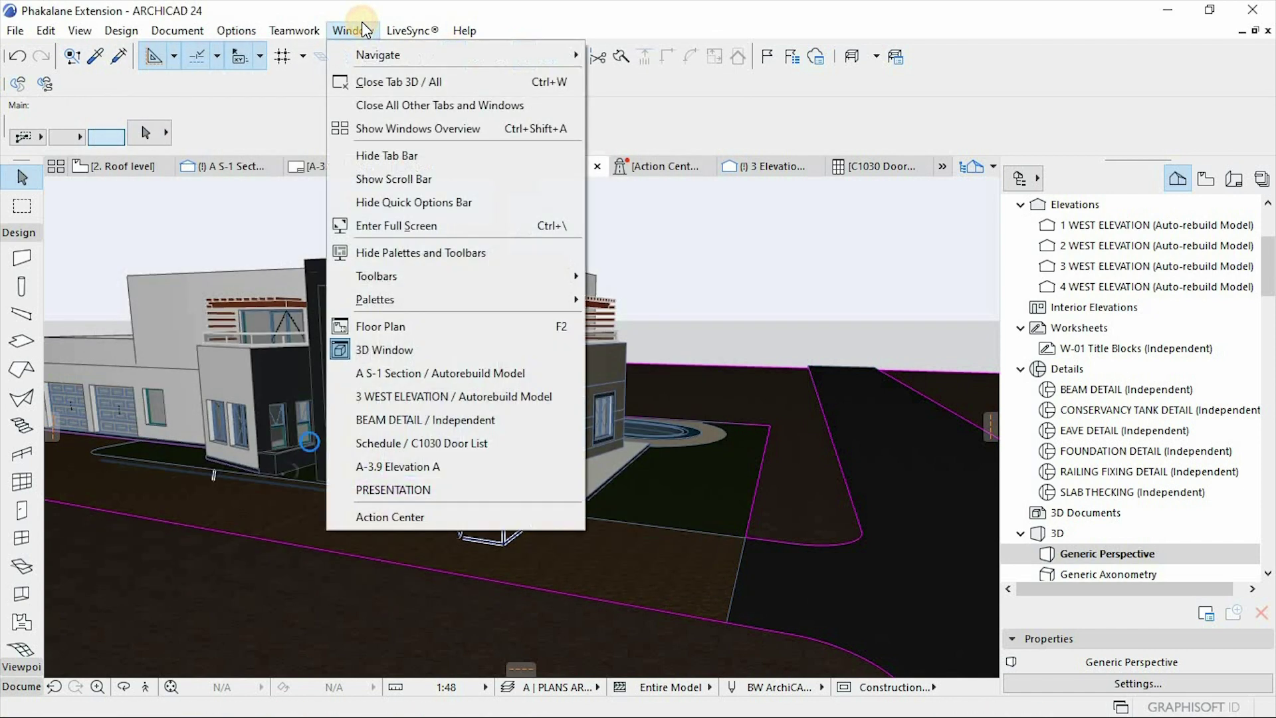
click(412, 300)
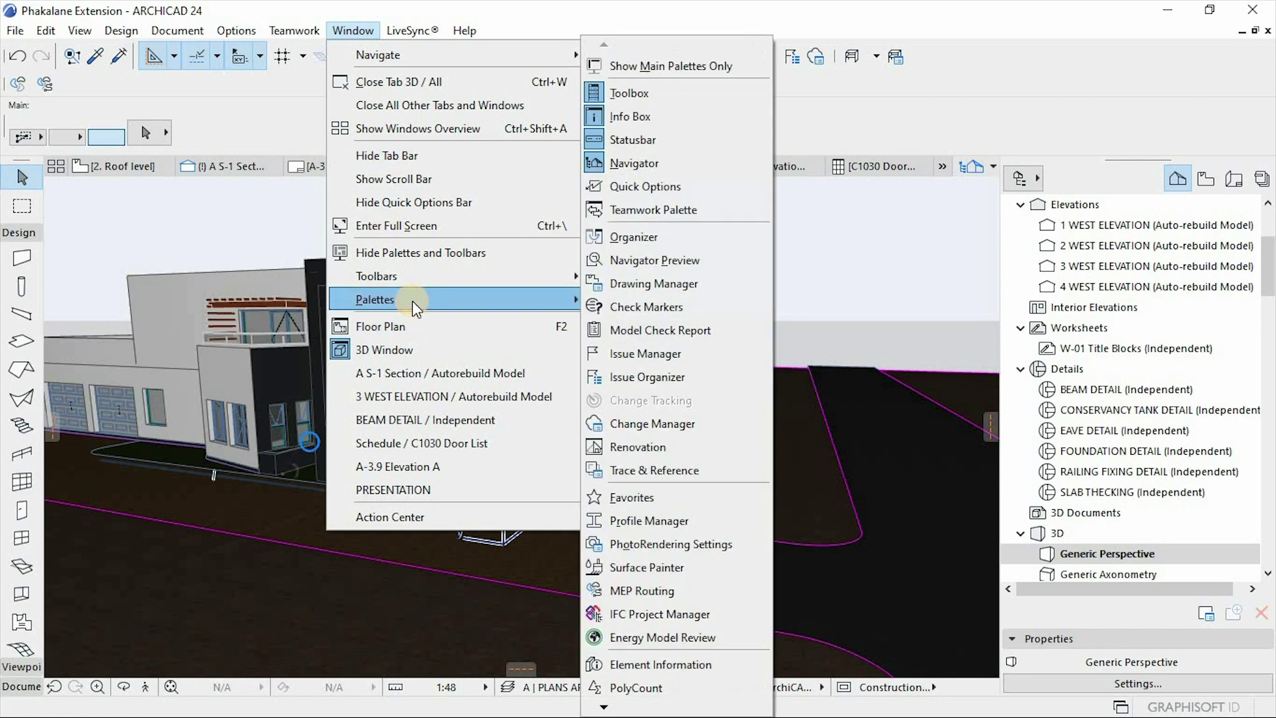
click(638, 446)
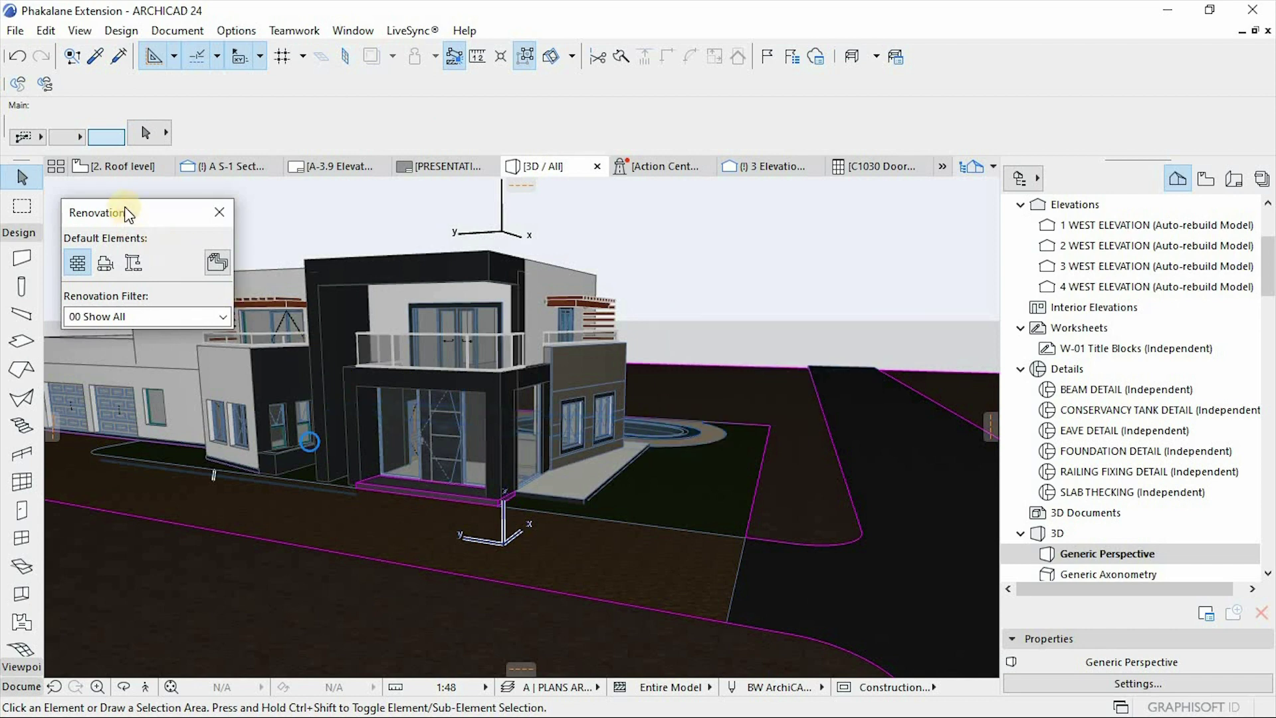
drag(131, 220, 49, 170)
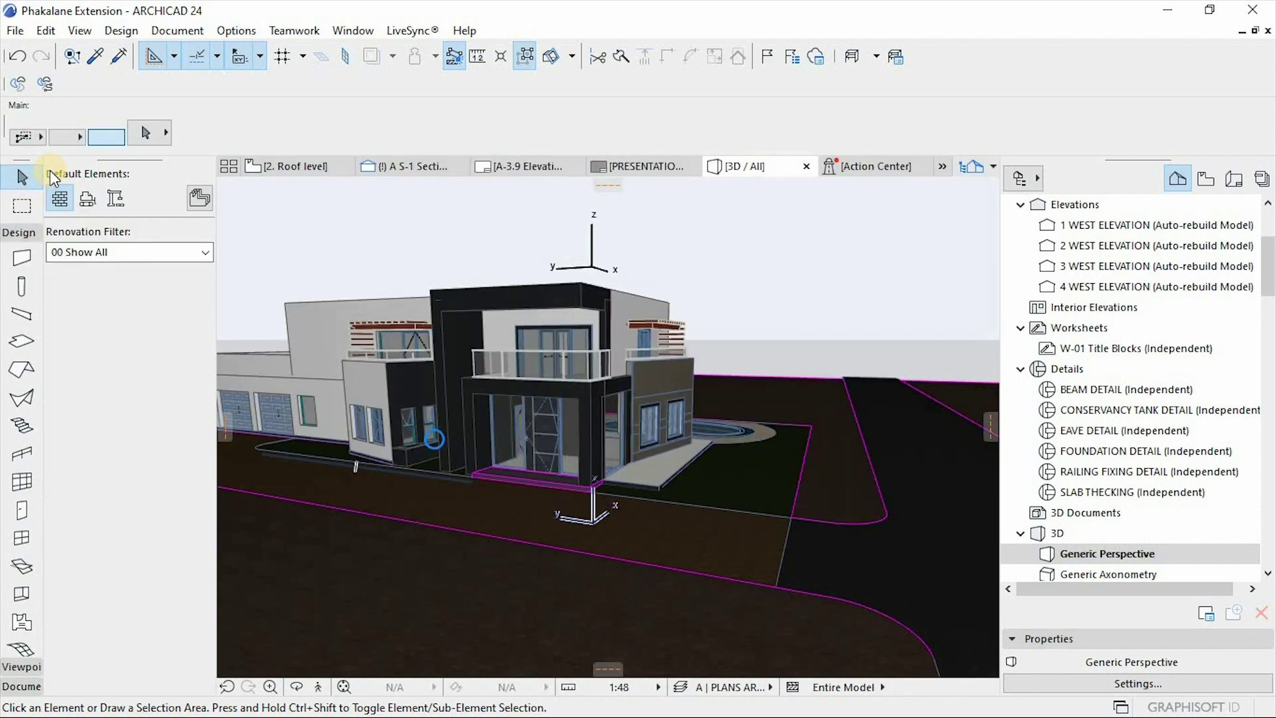
Set Existing Elements to Hide in the 00 Show All renovation filter and apply it to the 3D model
click(173, 251)
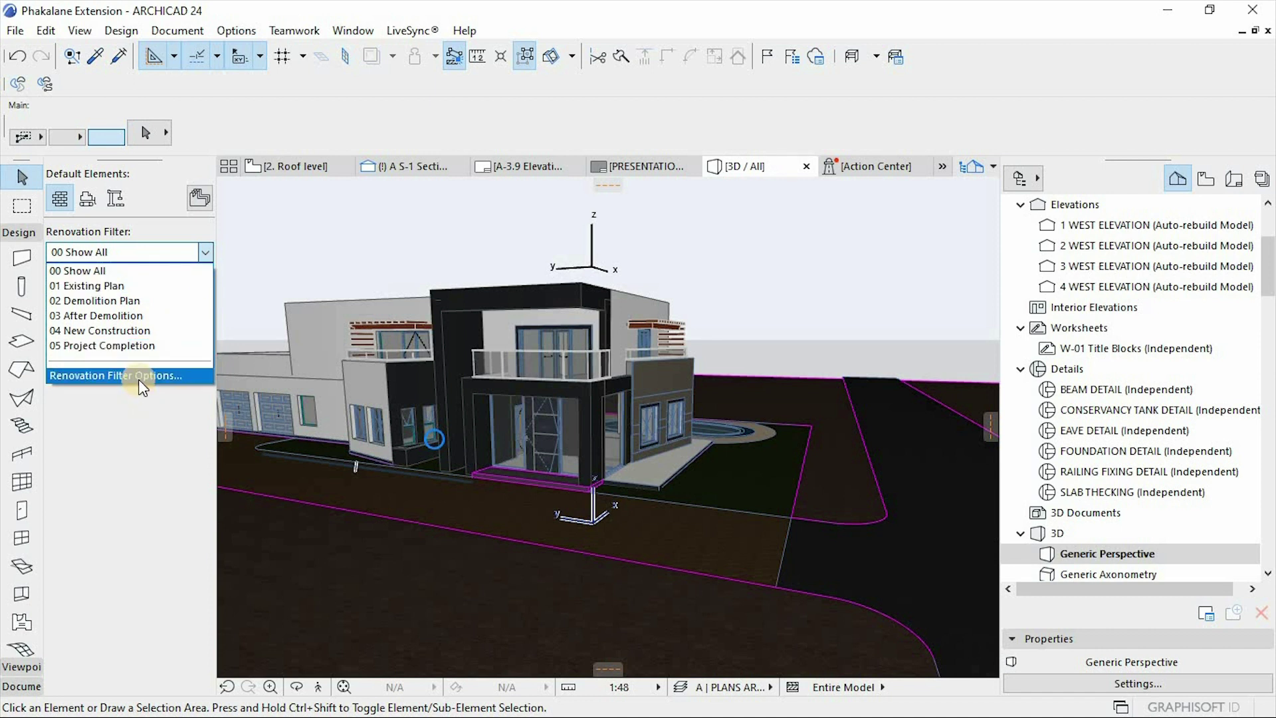
click(139, 376)
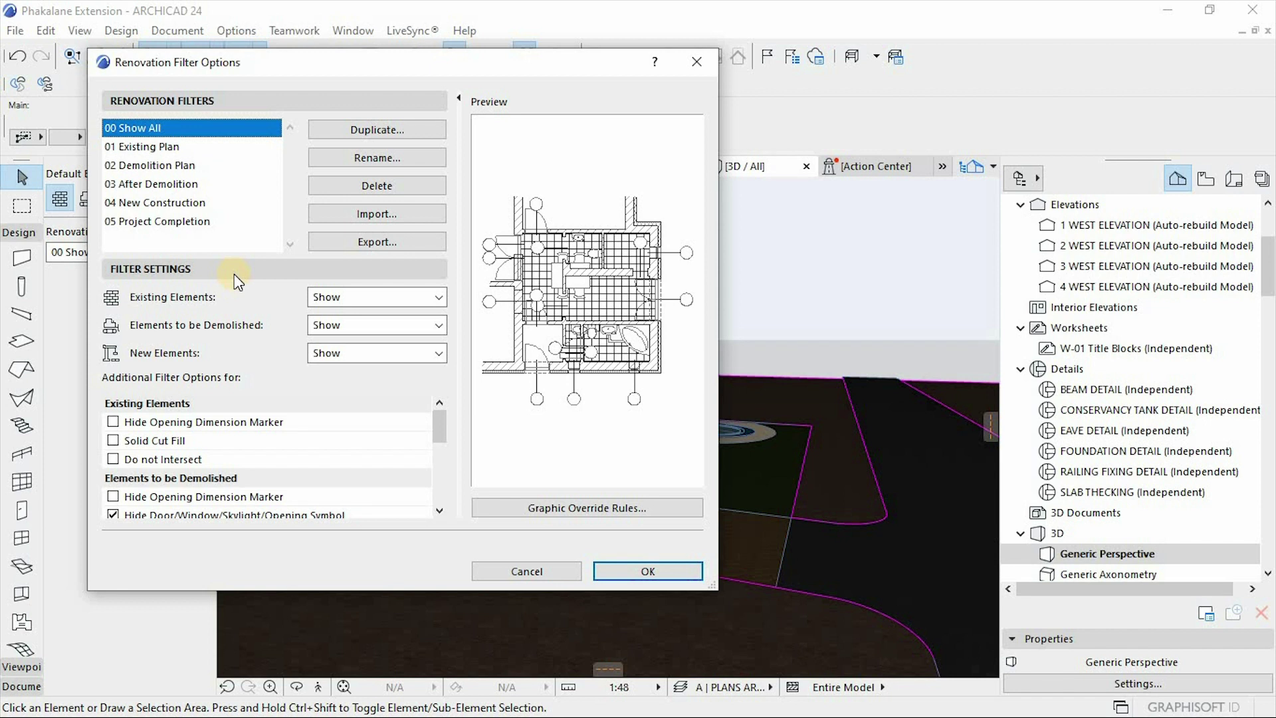
click(328, 297)
click(343, 329)
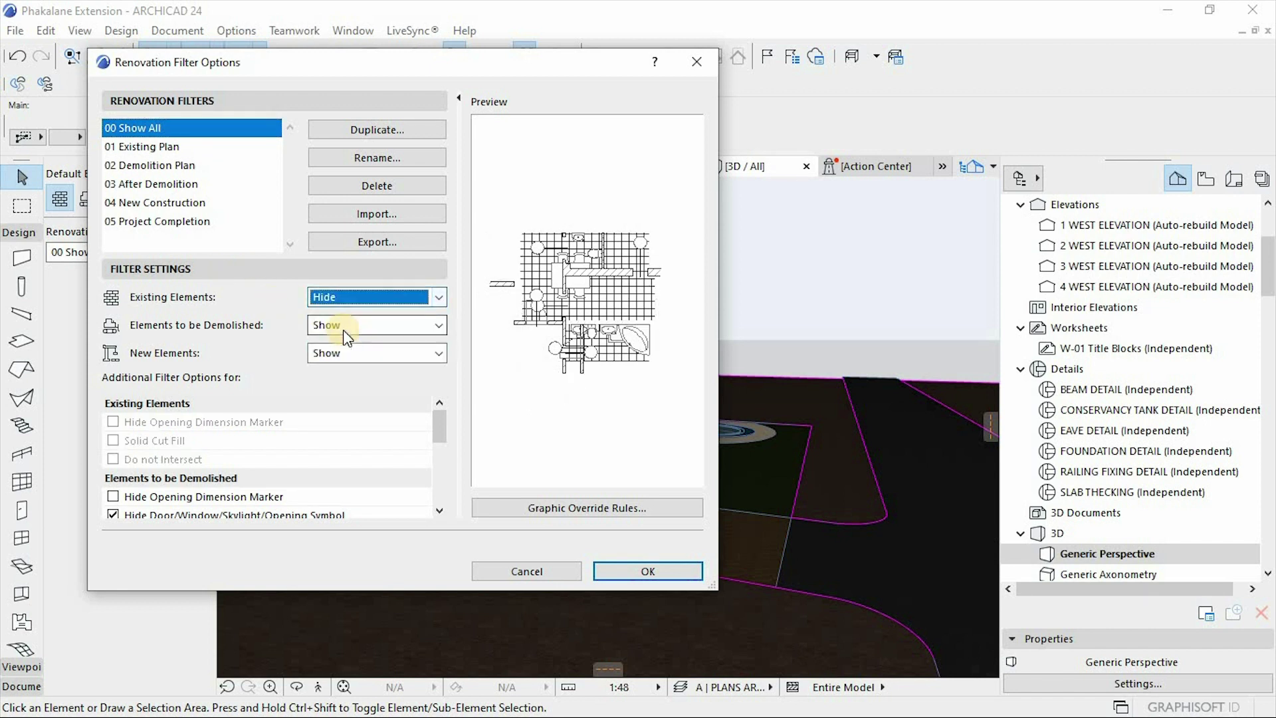
click(653, 577)
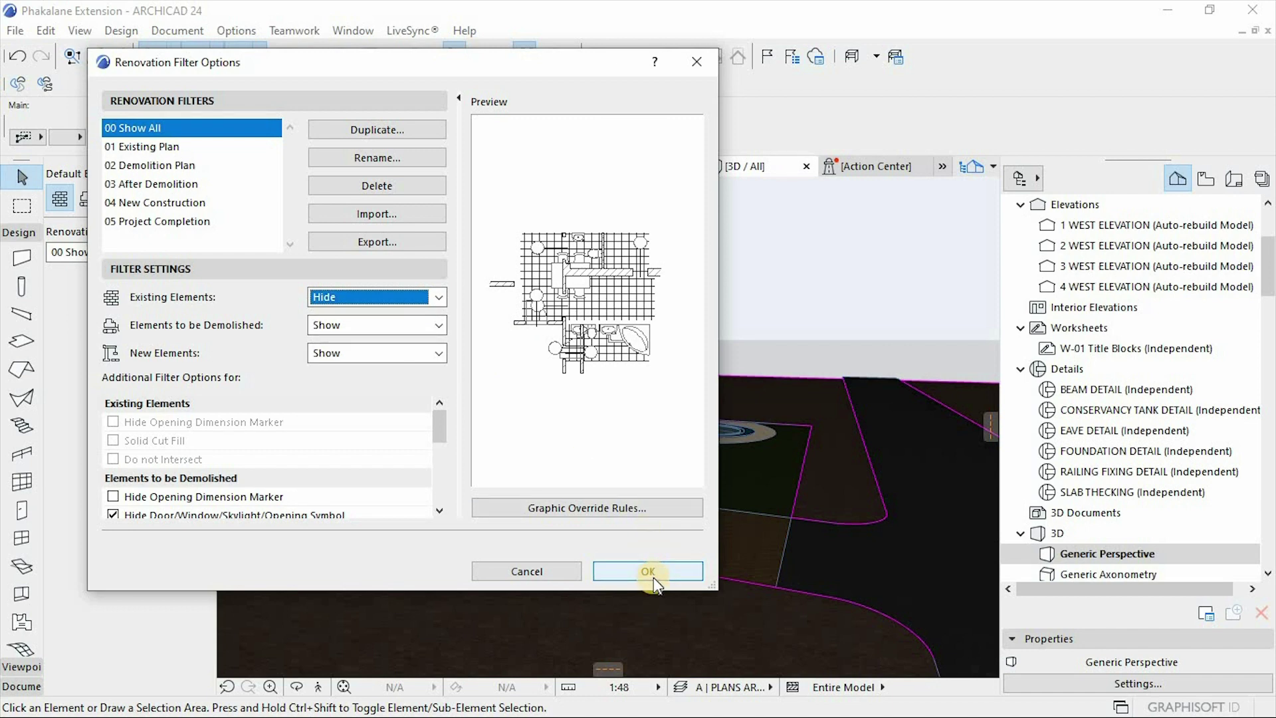
click(653, 577)
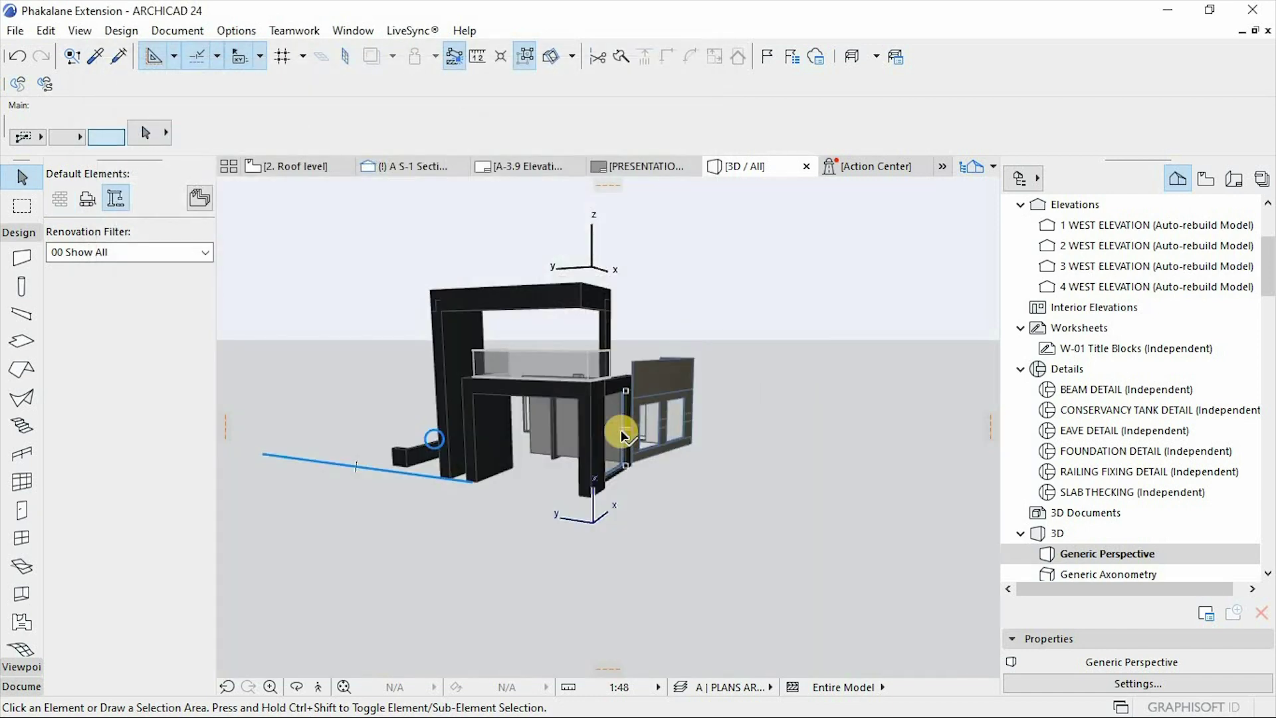
mouse_move(623, 436)
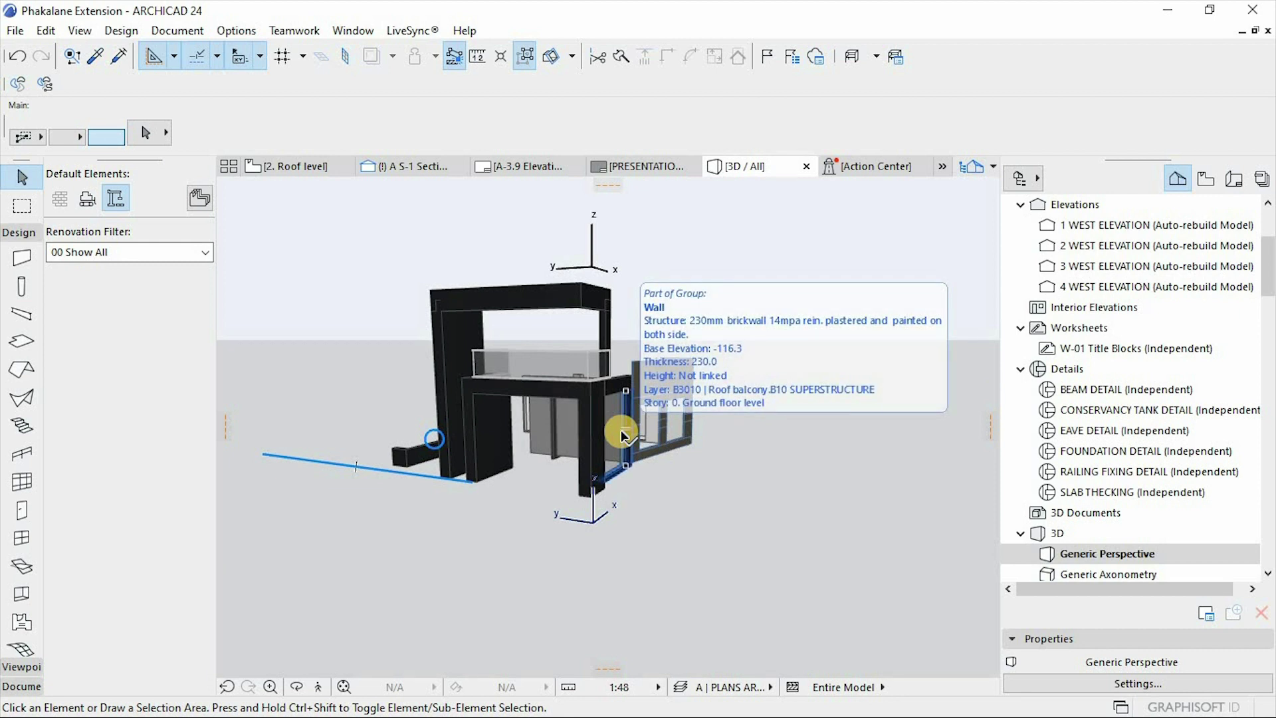
click(624, 436)
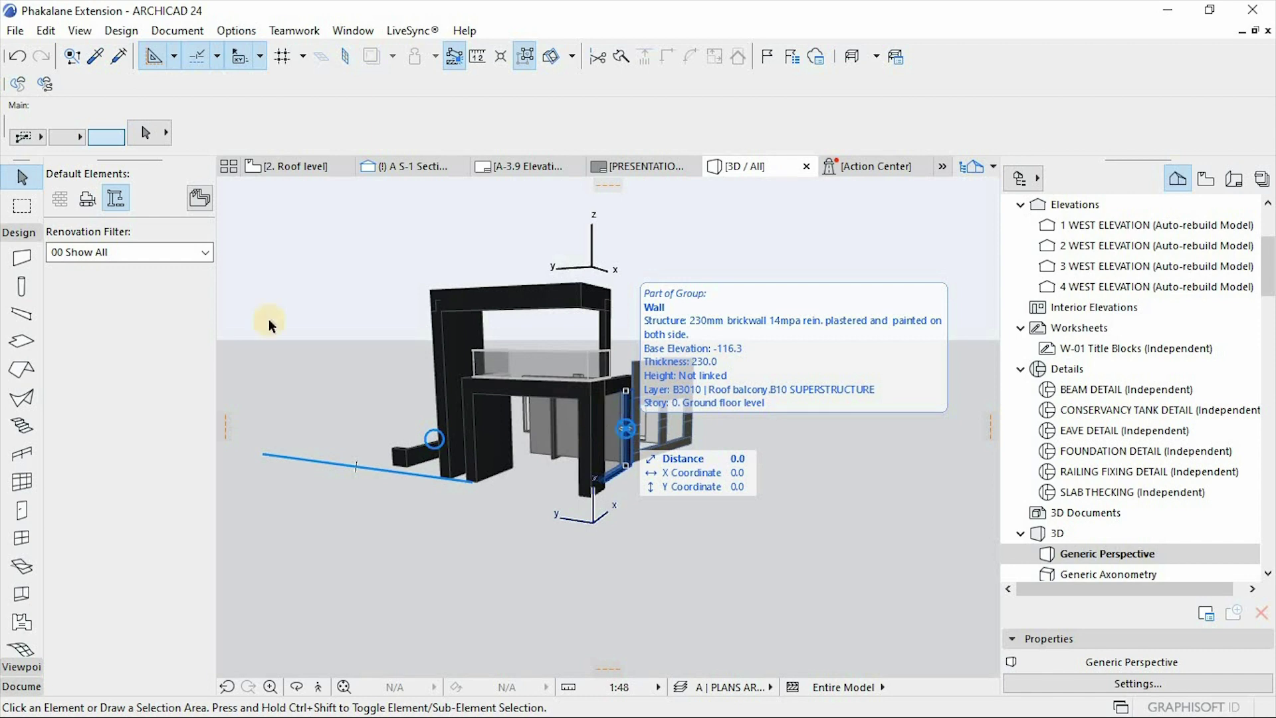
Reopen the Renovation Filter Options and set Existing Elements to Show in the 00 Show All filter
click(162, 251)
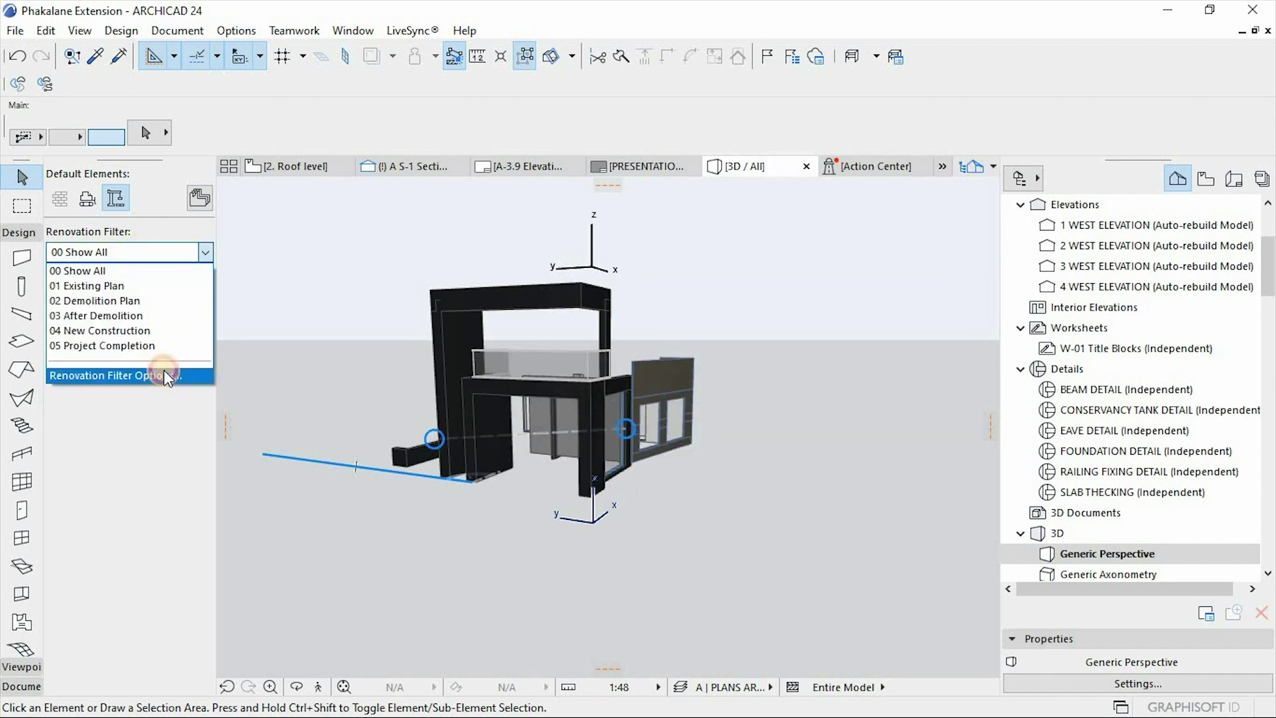
click(166, 376)
click(392, 307)
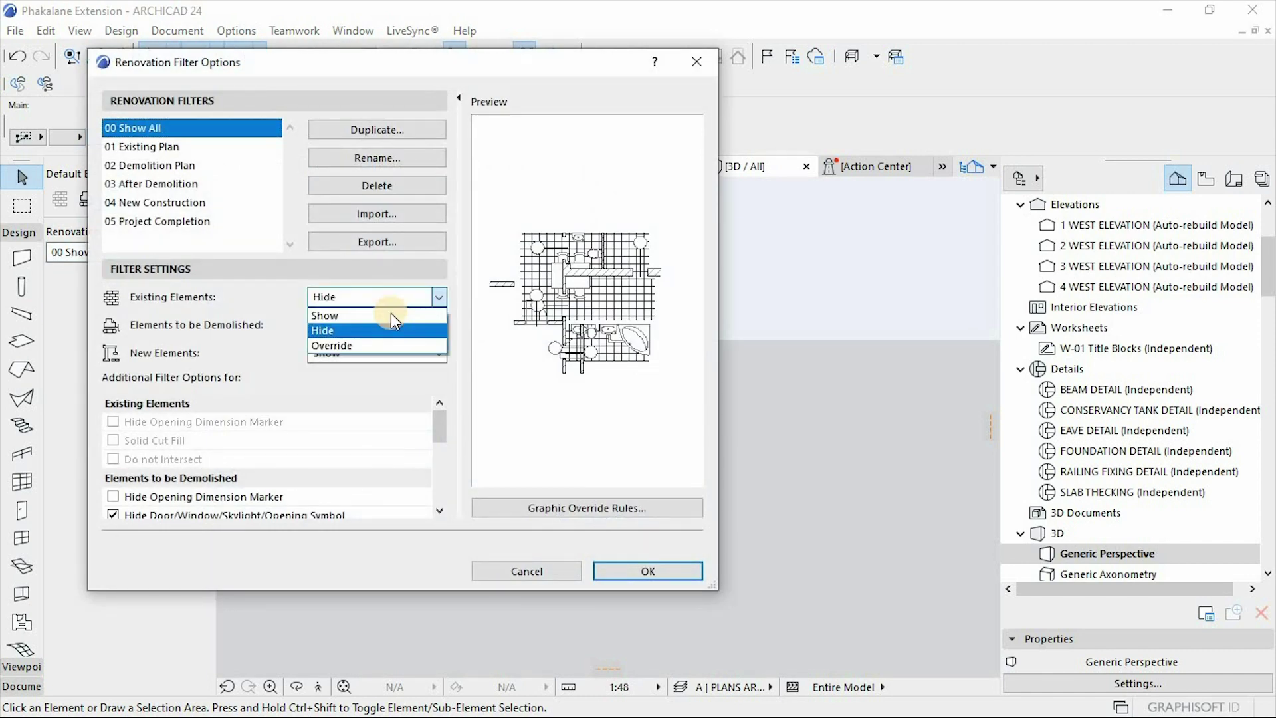
click(391, 313)
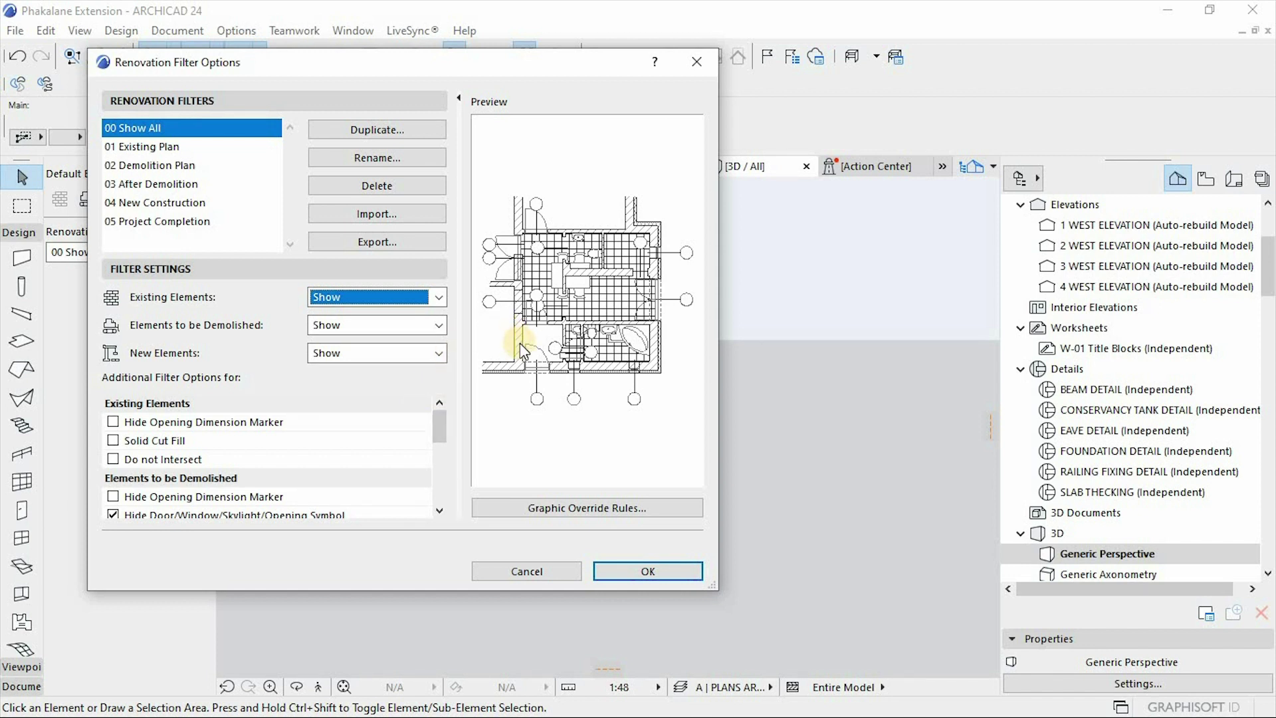
In the Graphic Override Rules, enable the Fill Type override for New Elements and choose the % 50 solid fill
click(615, 505)
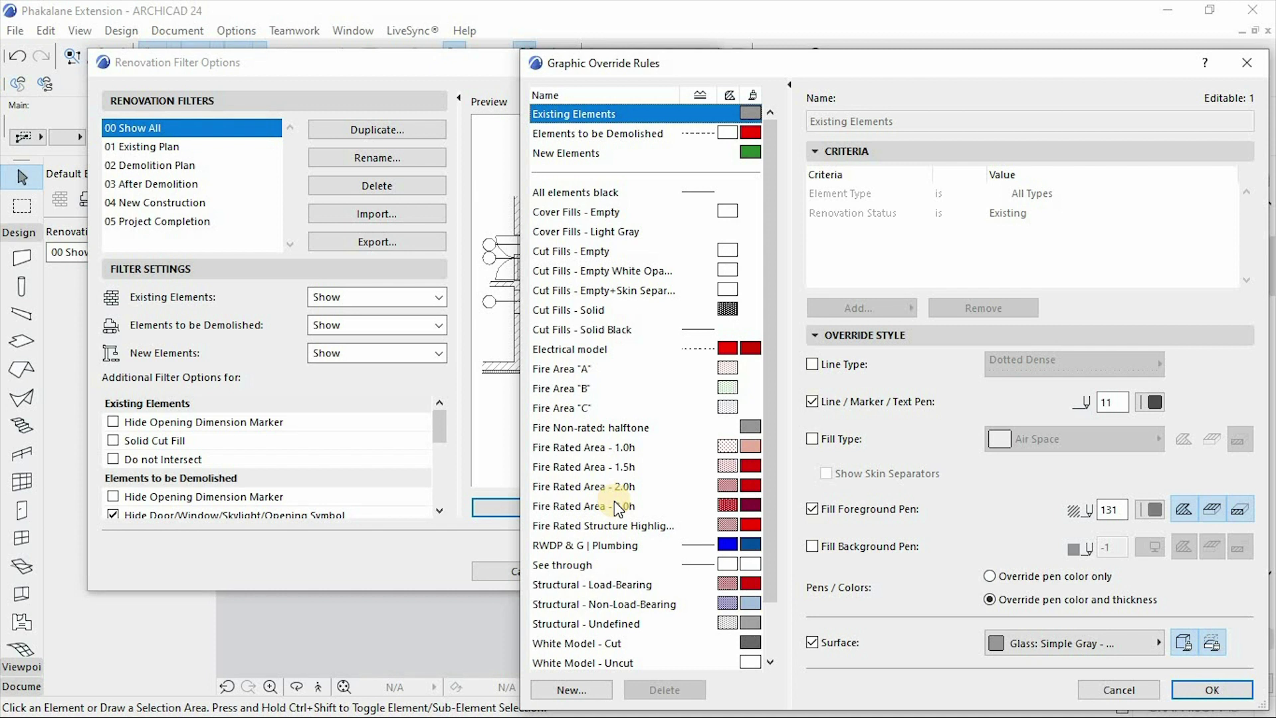
click(665, 149)
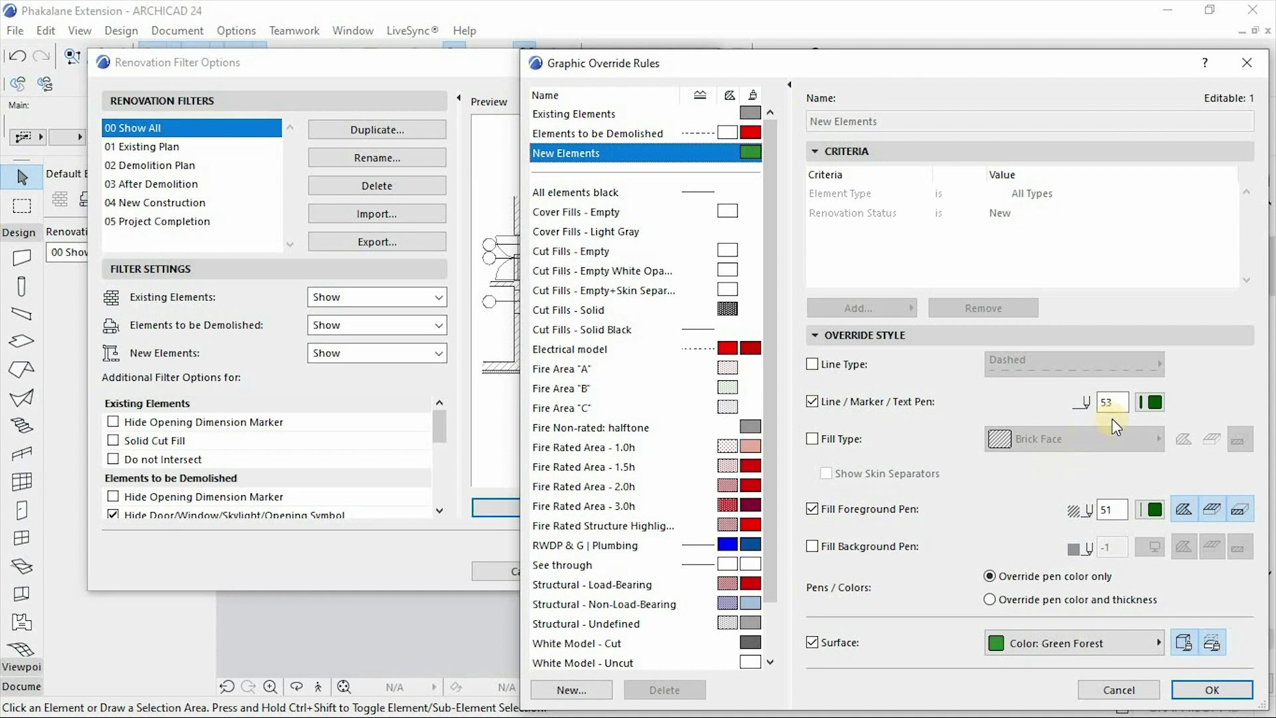
click(823, 440)
click(1046, 438)
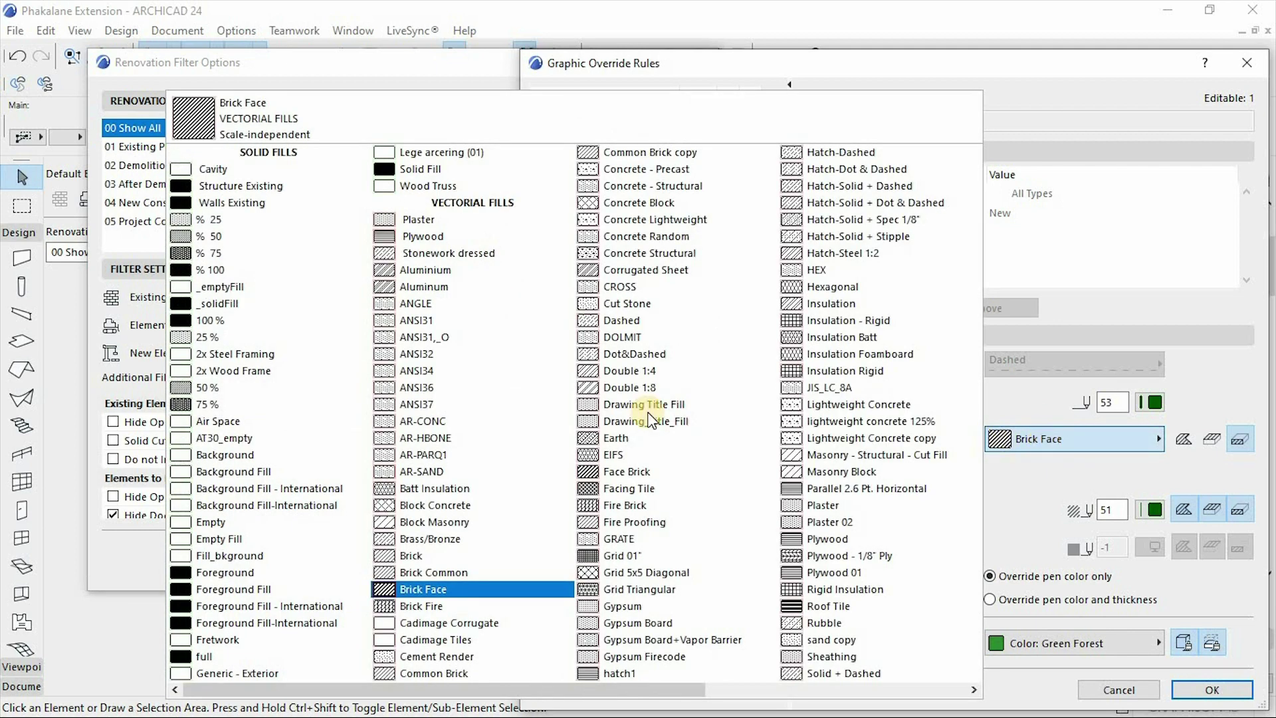
click(294, 237)
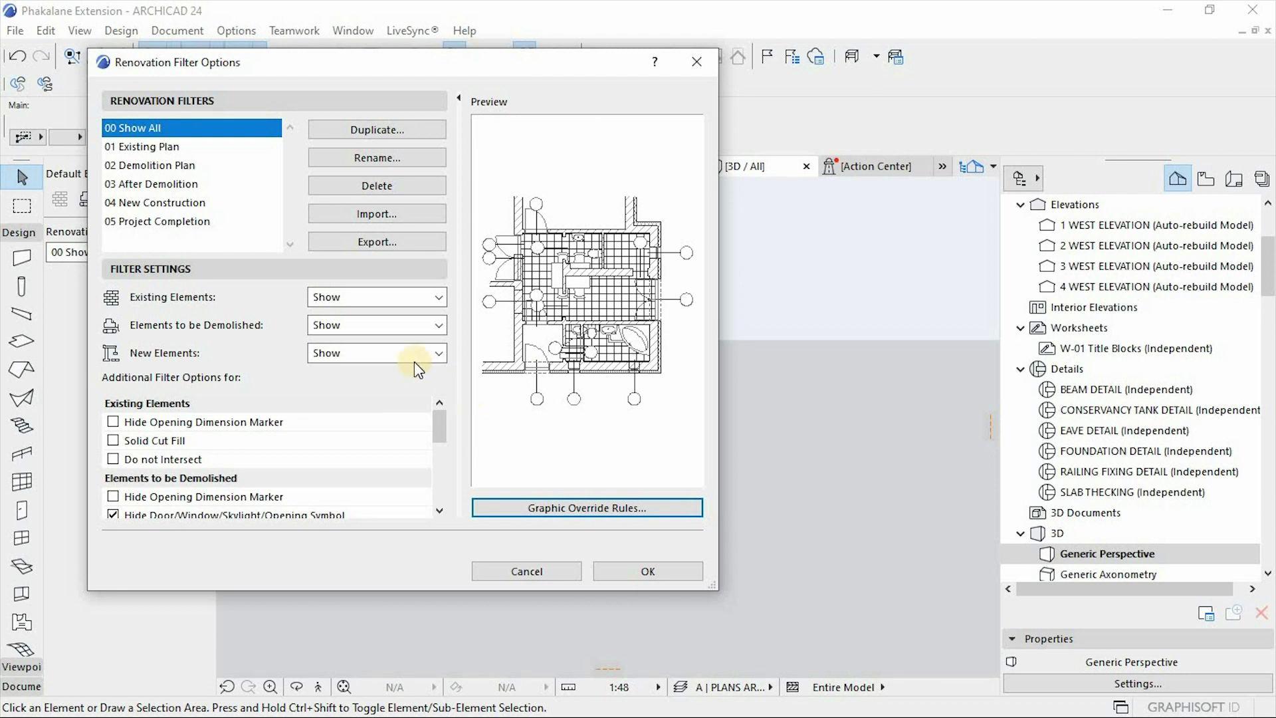
Set Existing Elements, Elements to be Demolished and New Elements to Override in the 05 Project Completion filter, and confirm the filter options
click(190, 223)
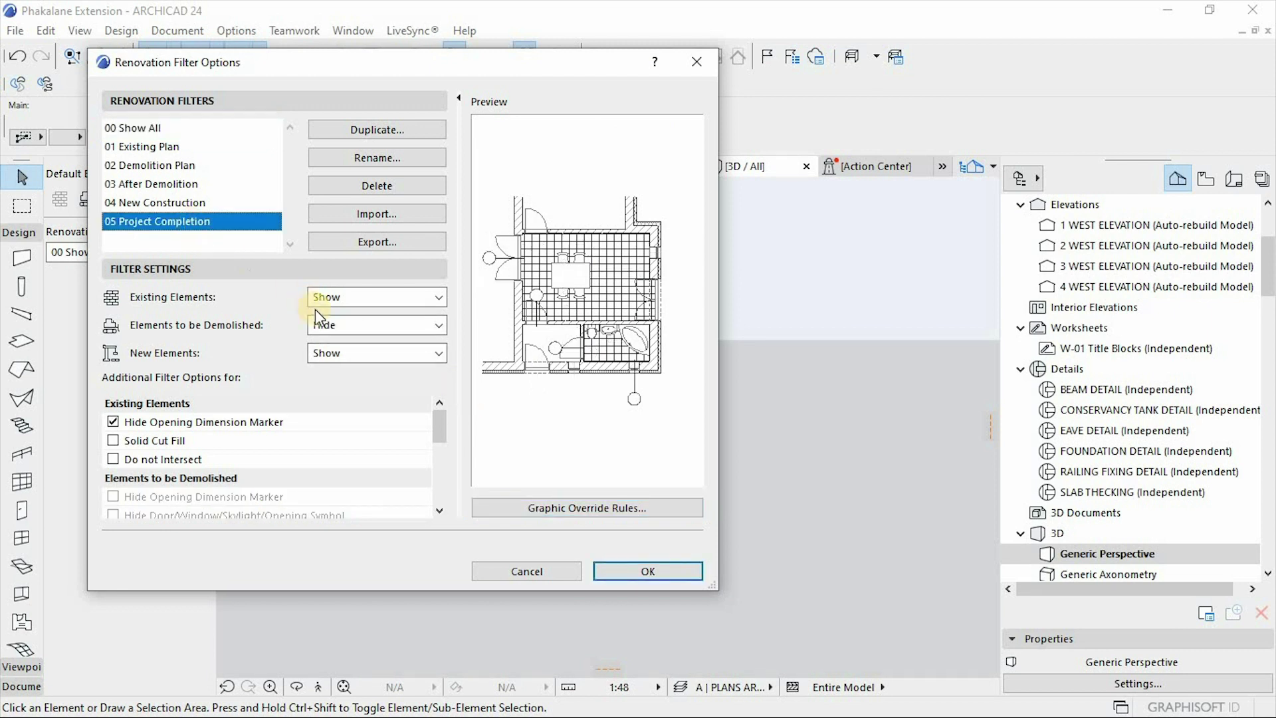
click(376, 302)
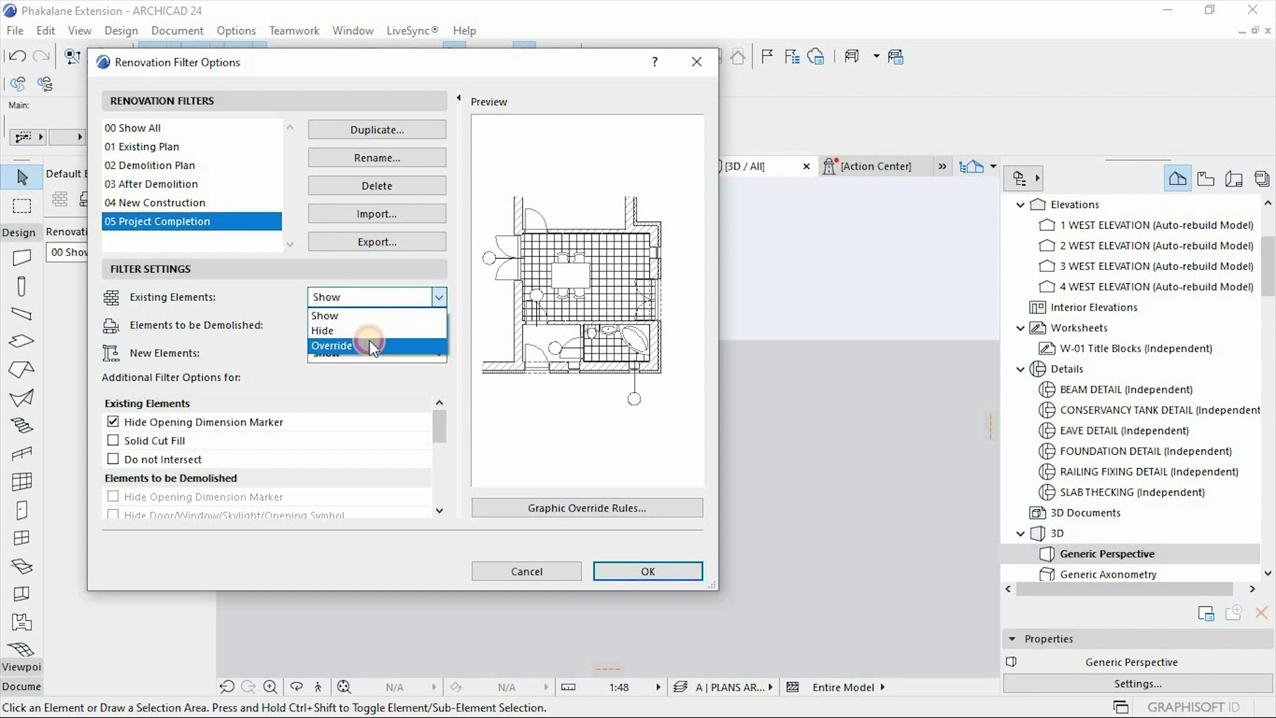
click(370, 346)
click(365, 326)
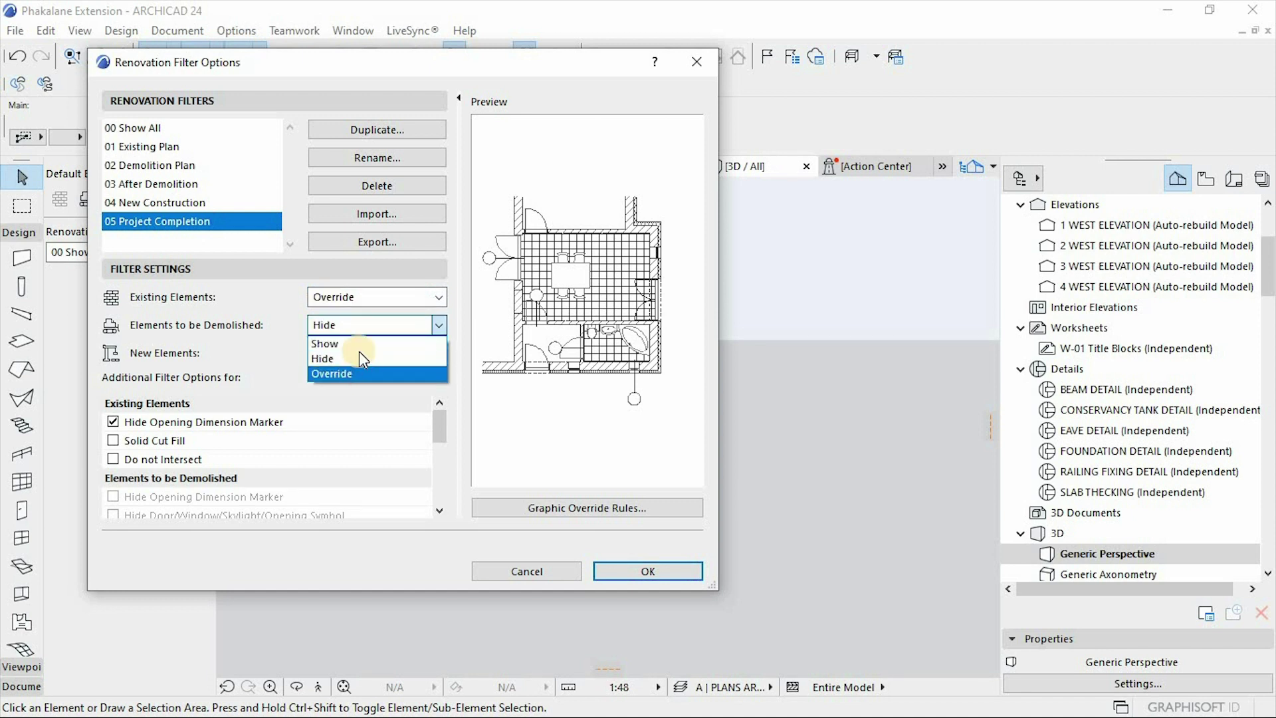
click(357, 372)
click(359, 352)
click(359, 402)
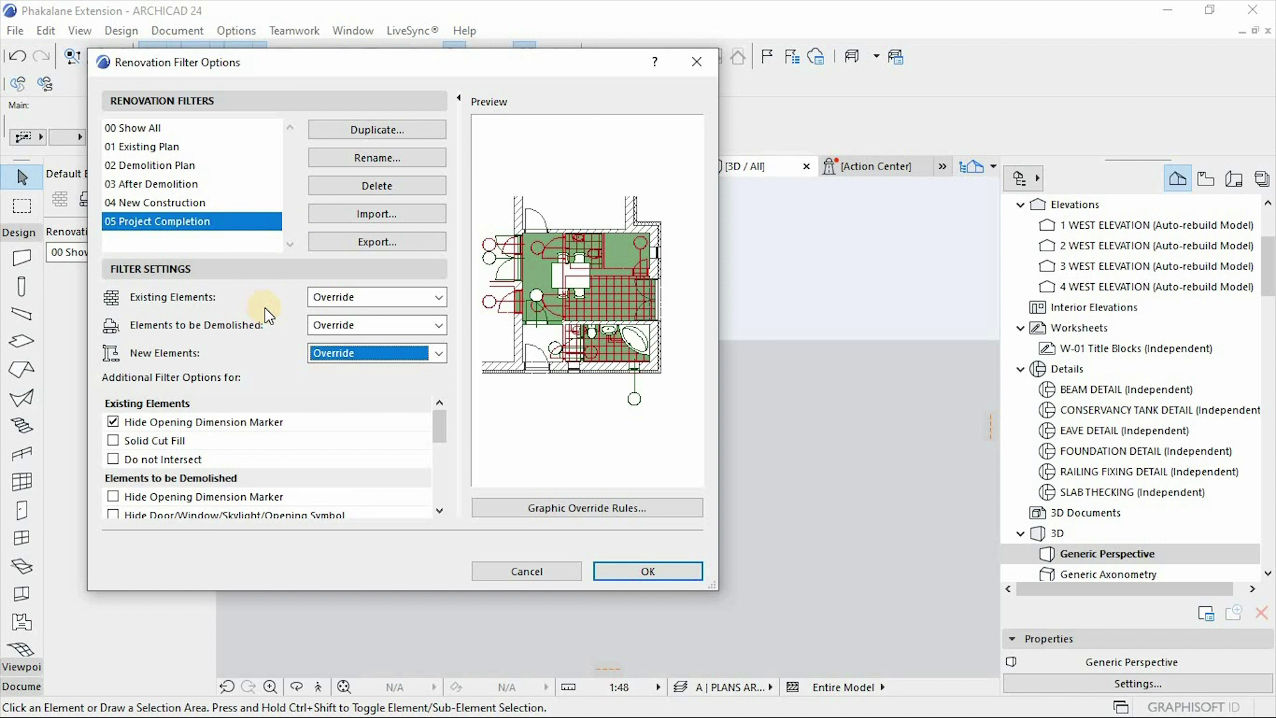
click(636, 573)
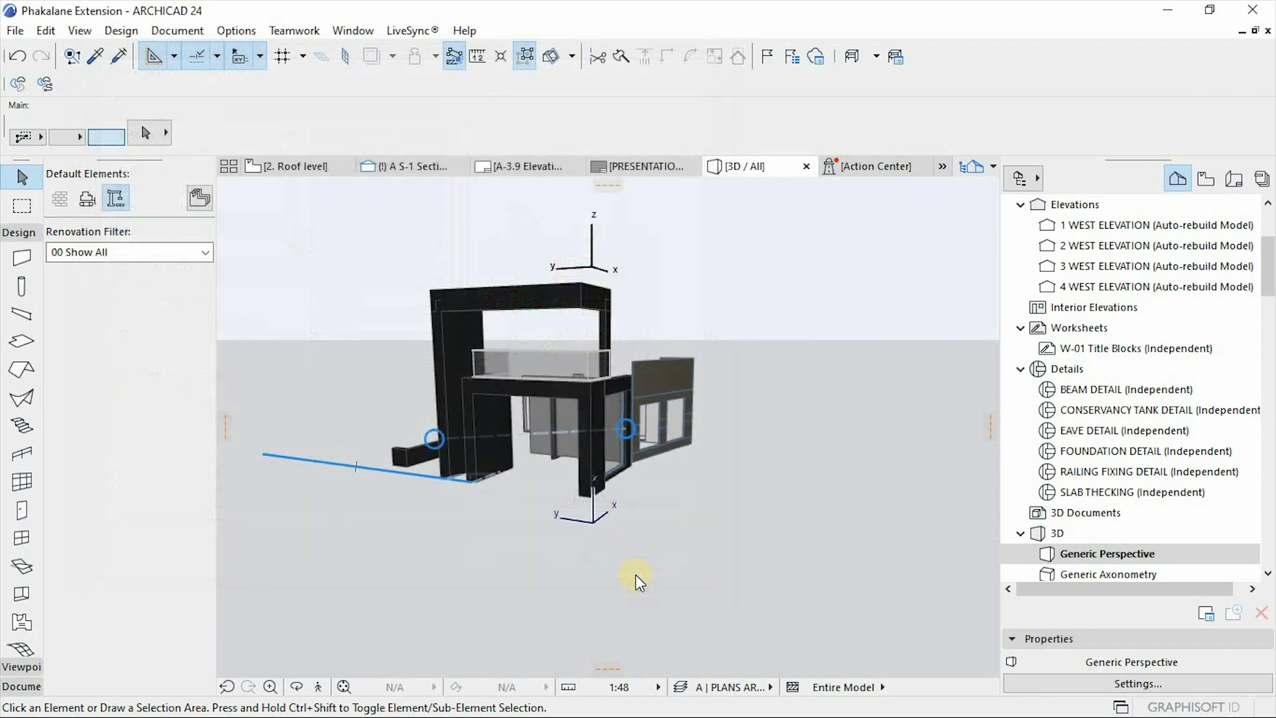
Examine the 3D model under the 05 Project Completion filter, checking the overrides on existing, new and demolished elements from several sides
scroll(664, 396, up, 5)
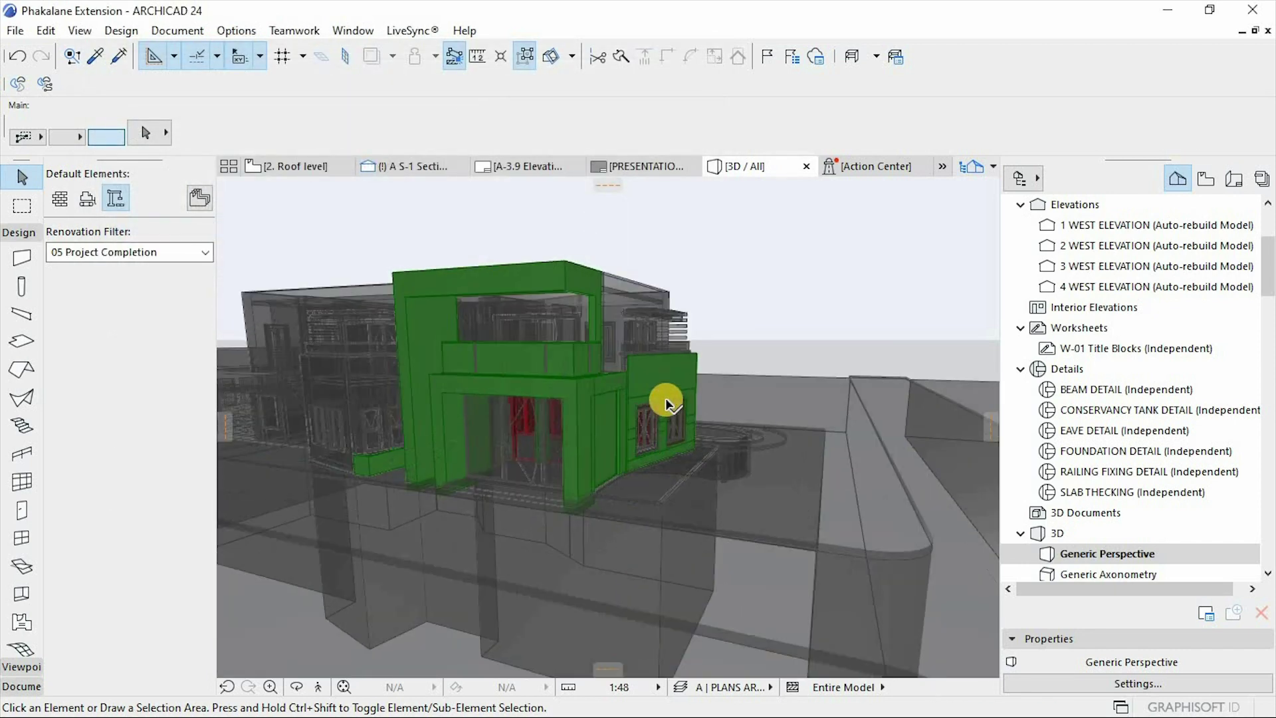
shift+middle_drag(746, 435, 772, 468)
shift+middle_drag(505, 461, 697, 453)
scroll(581, 445, down, 5)
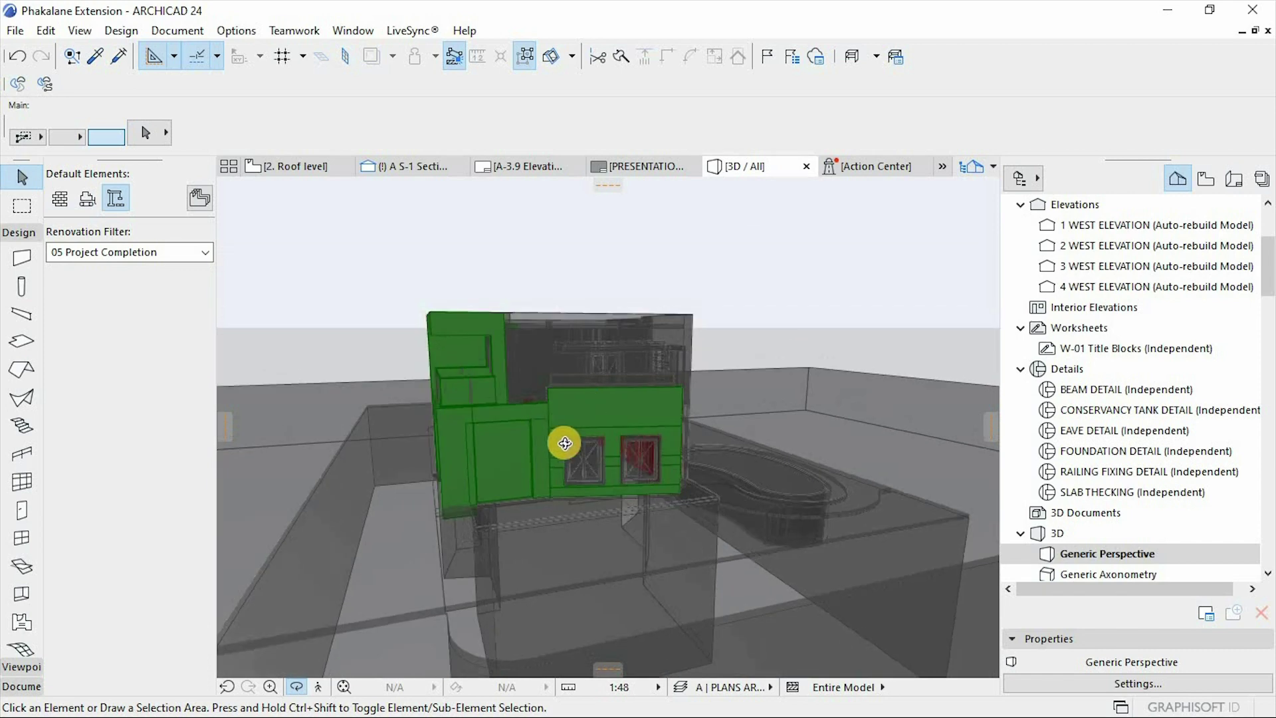
shift+middle_drag(561, 441, 412, 436)
scroll(587, 446, up, 3)
scroll(587, 446, down, 3)
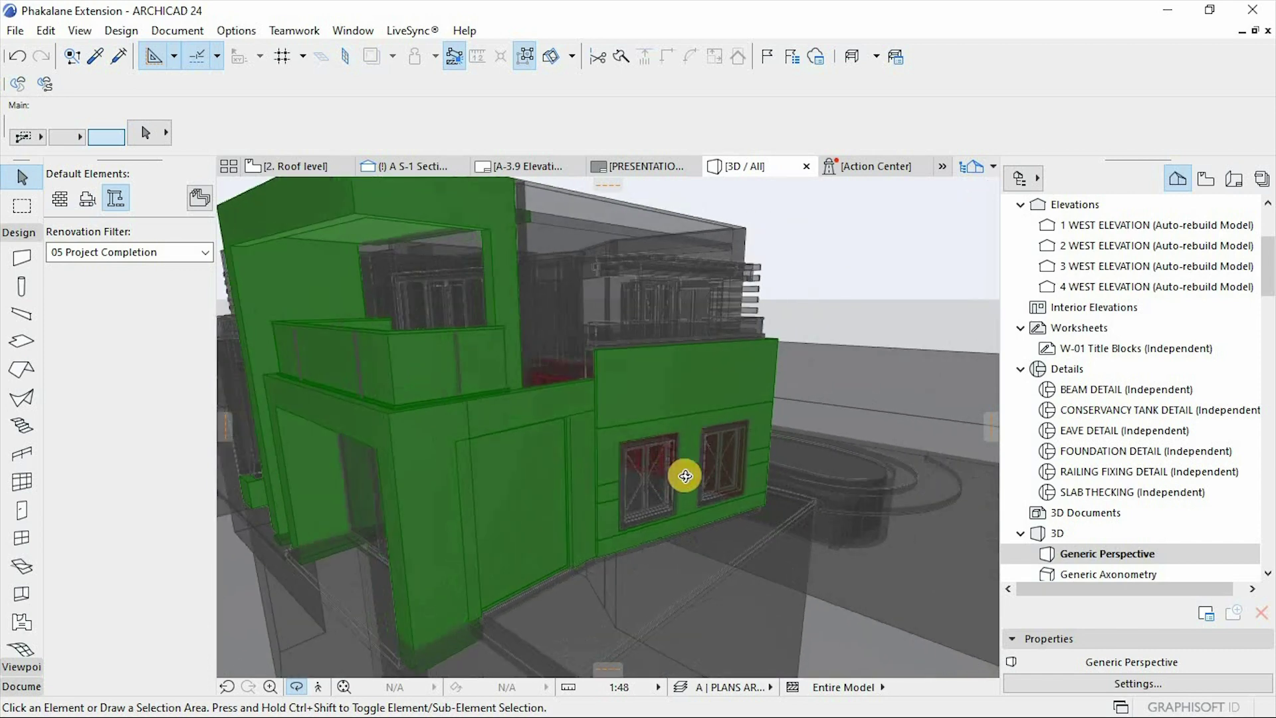
shift+middle_drag(684, 478, 620, 321)
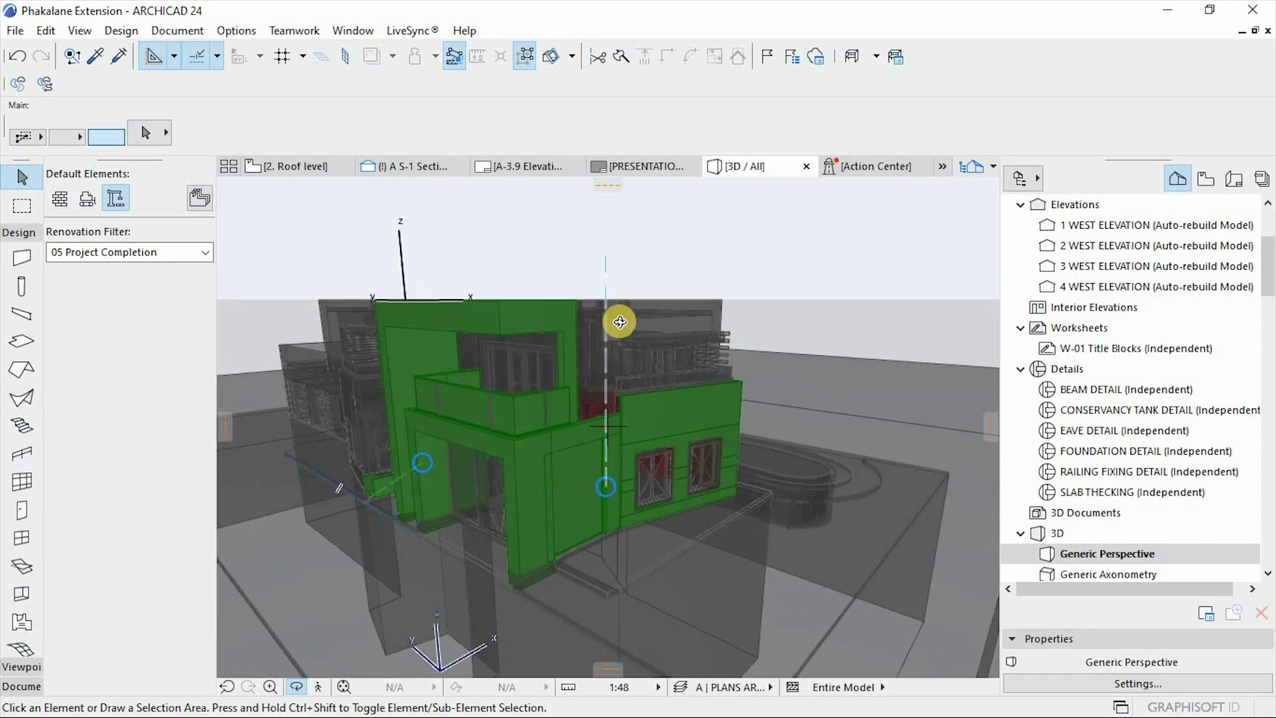
Set Existing Elements to Hide in the 05 Project Completion renovation filter, confirm it, and inspect the 3D model
click(204, 257)
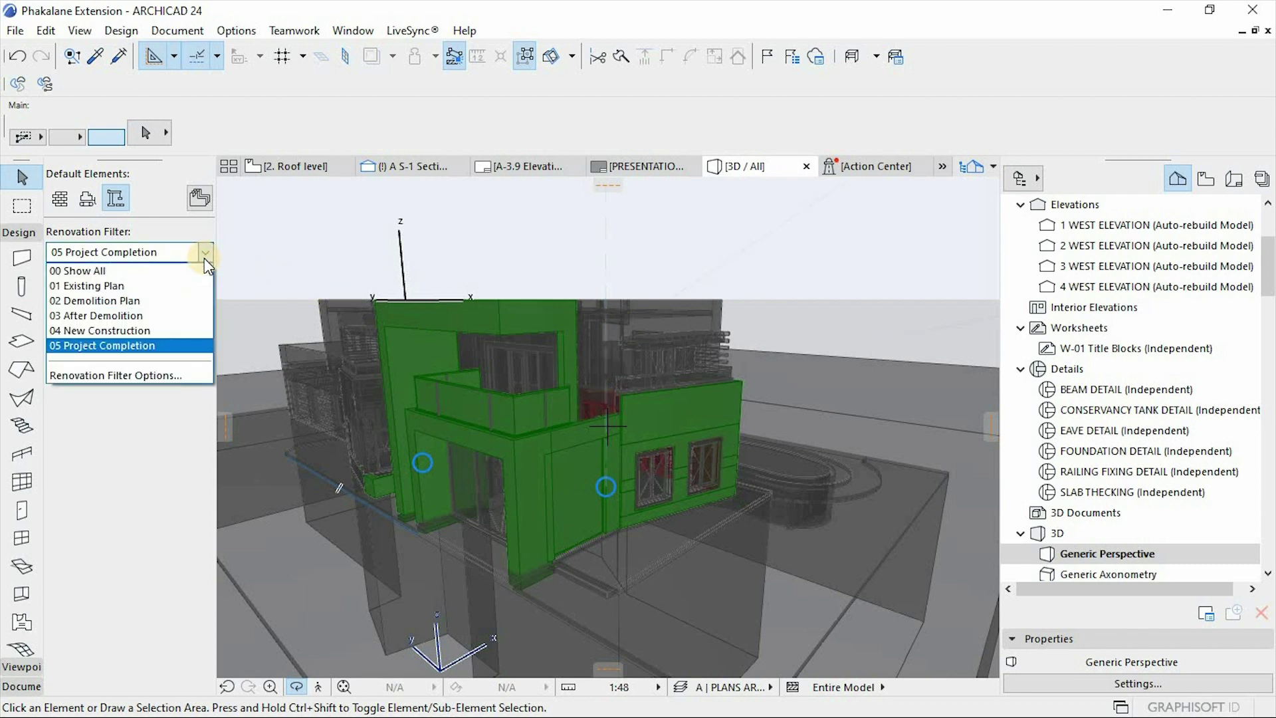
click(150, 375)
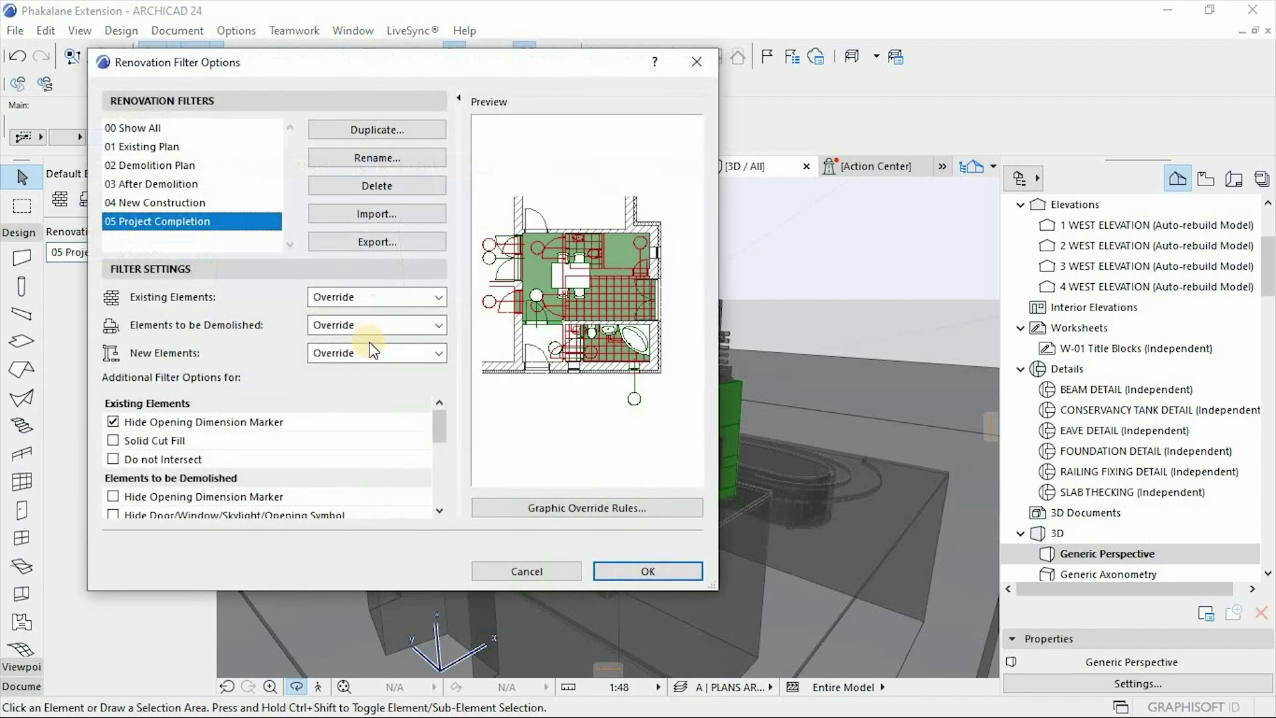
click(352, 296)
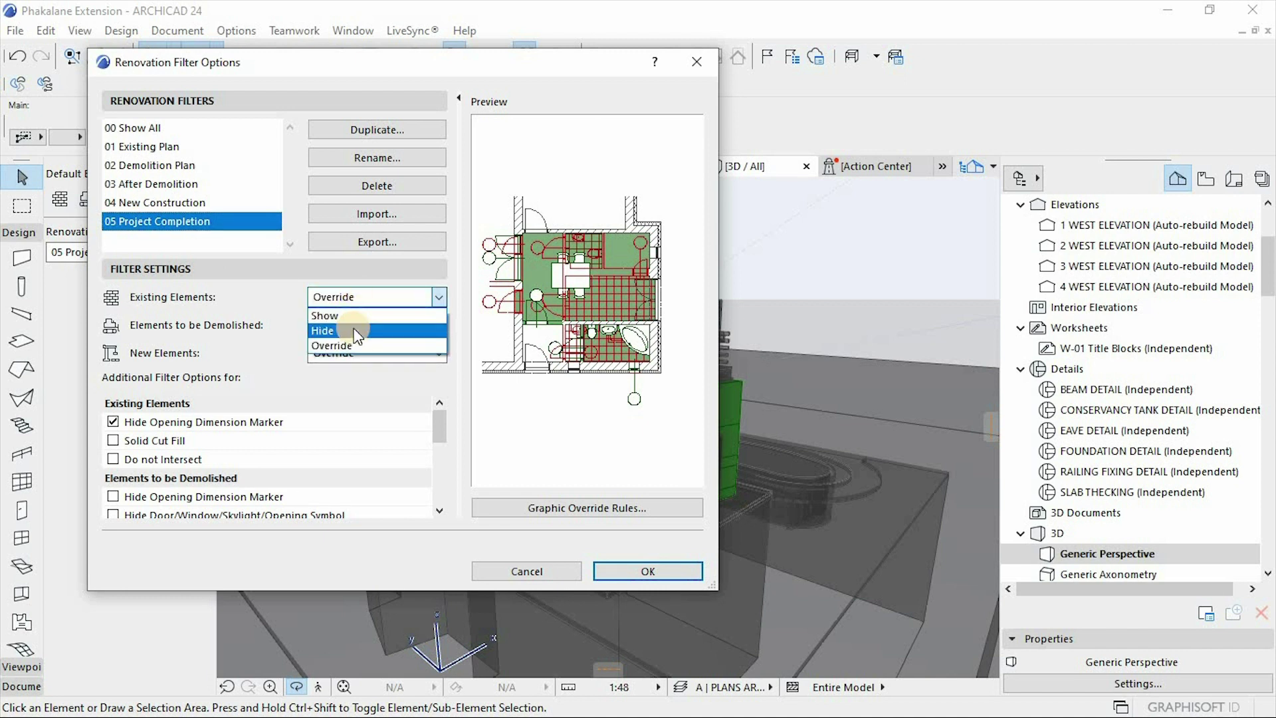
click(357, 332)
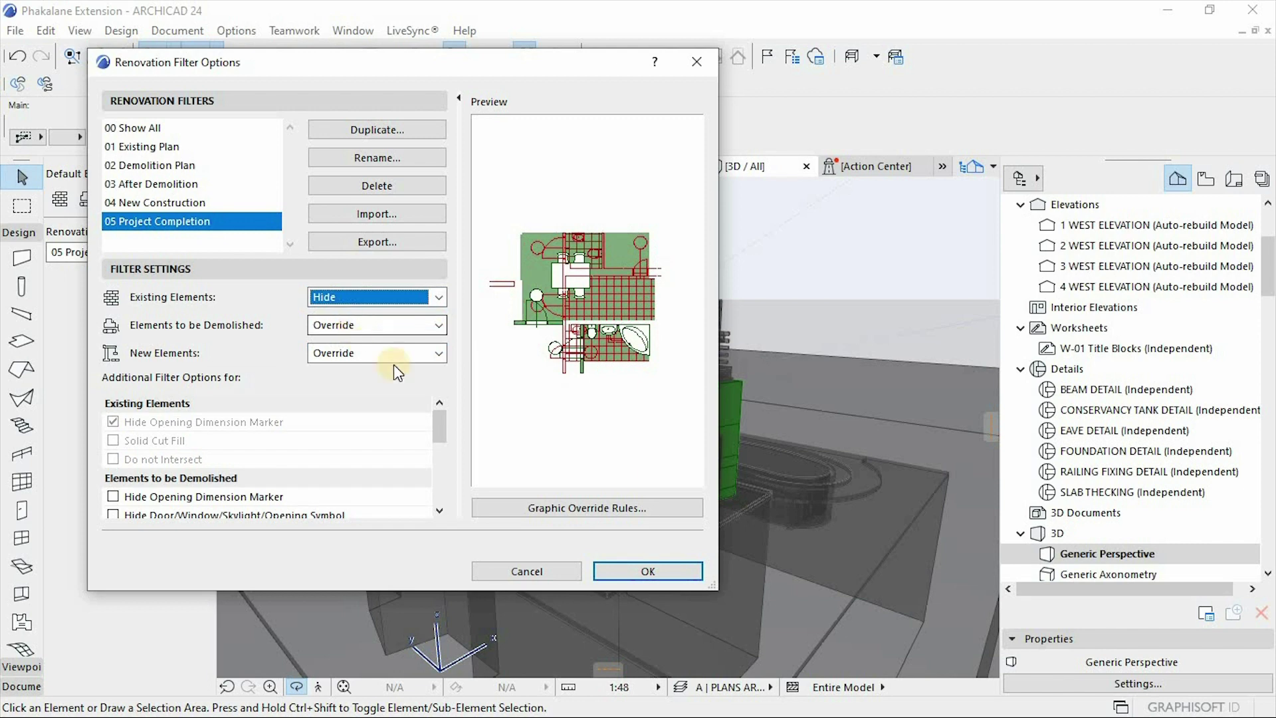
click(441, 298)
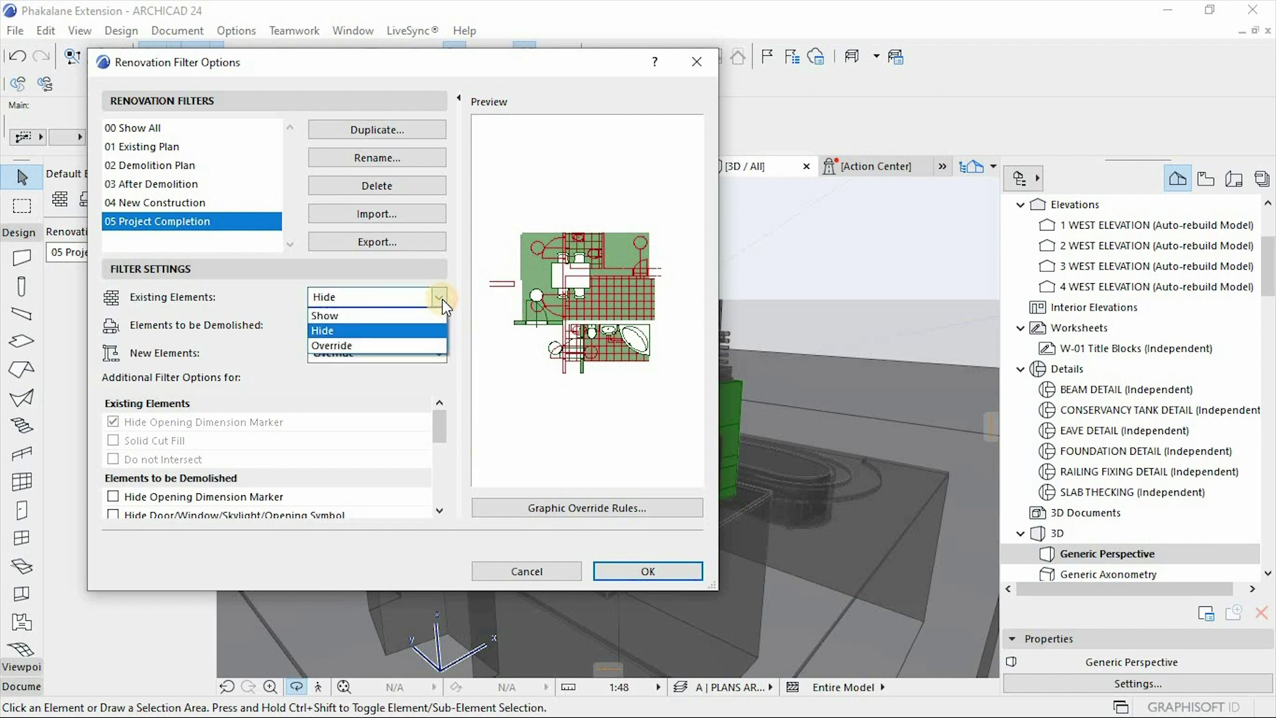
click(442, 299)
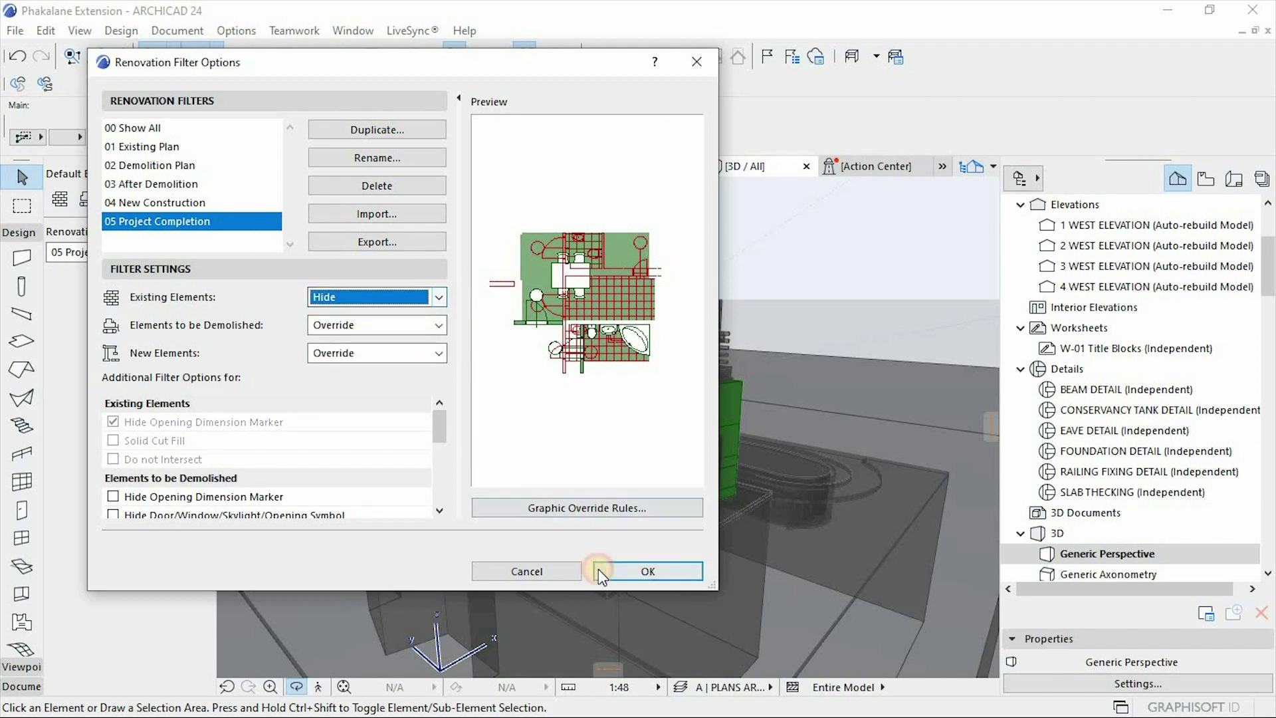
click(599, 570)
drag(569, 455, 587, 476)
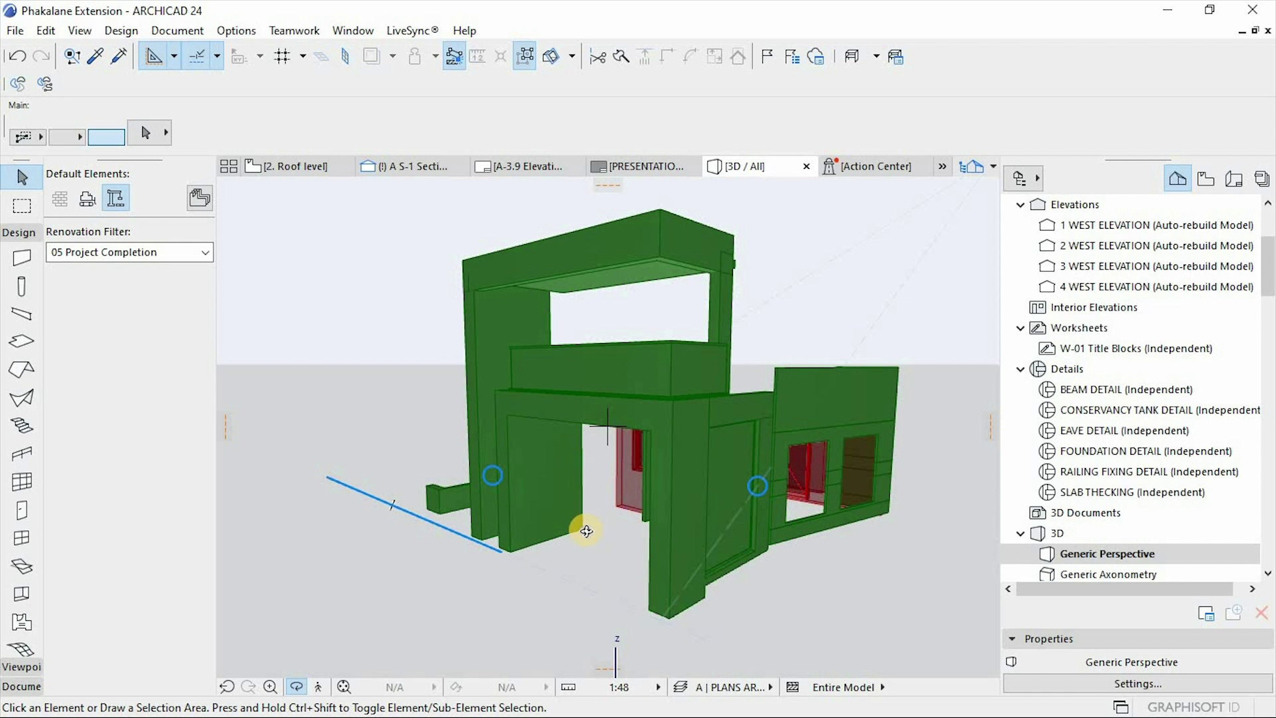
scroll(586, 530, up, 3)
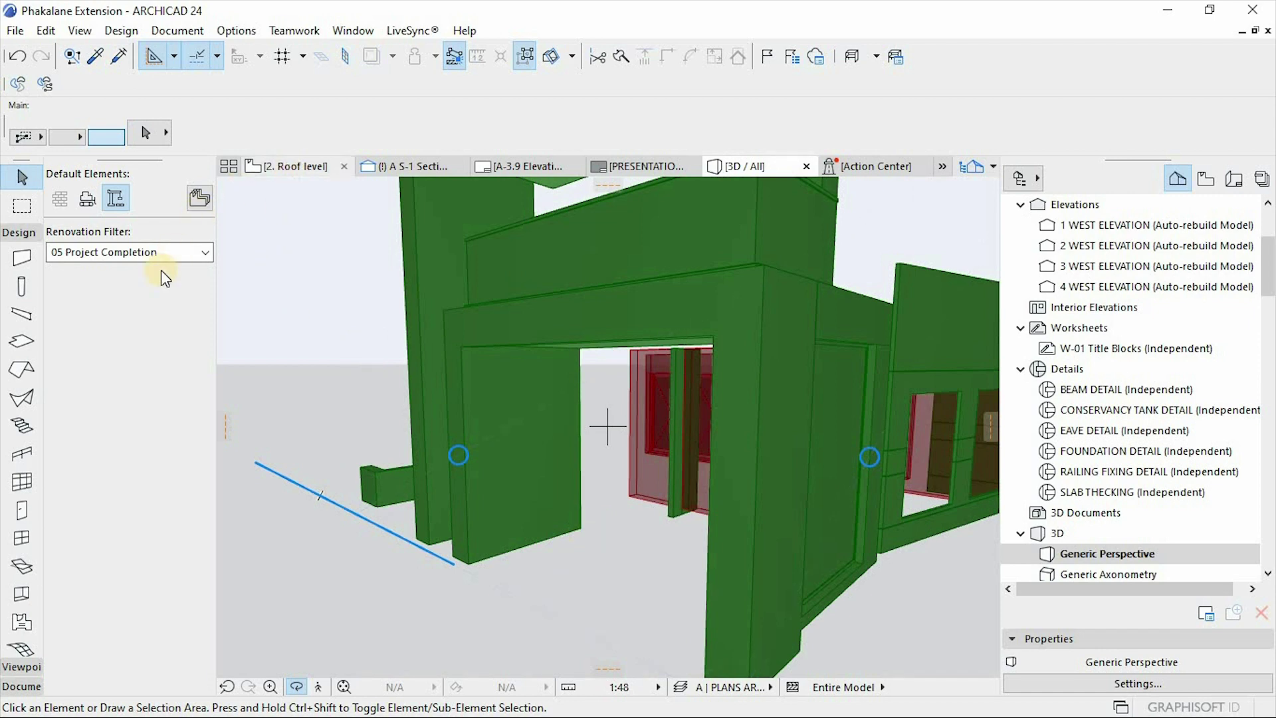
Set Existing Elements back to Override in the 05 Project Completion filter and confirm the filter options
click(199, 253)
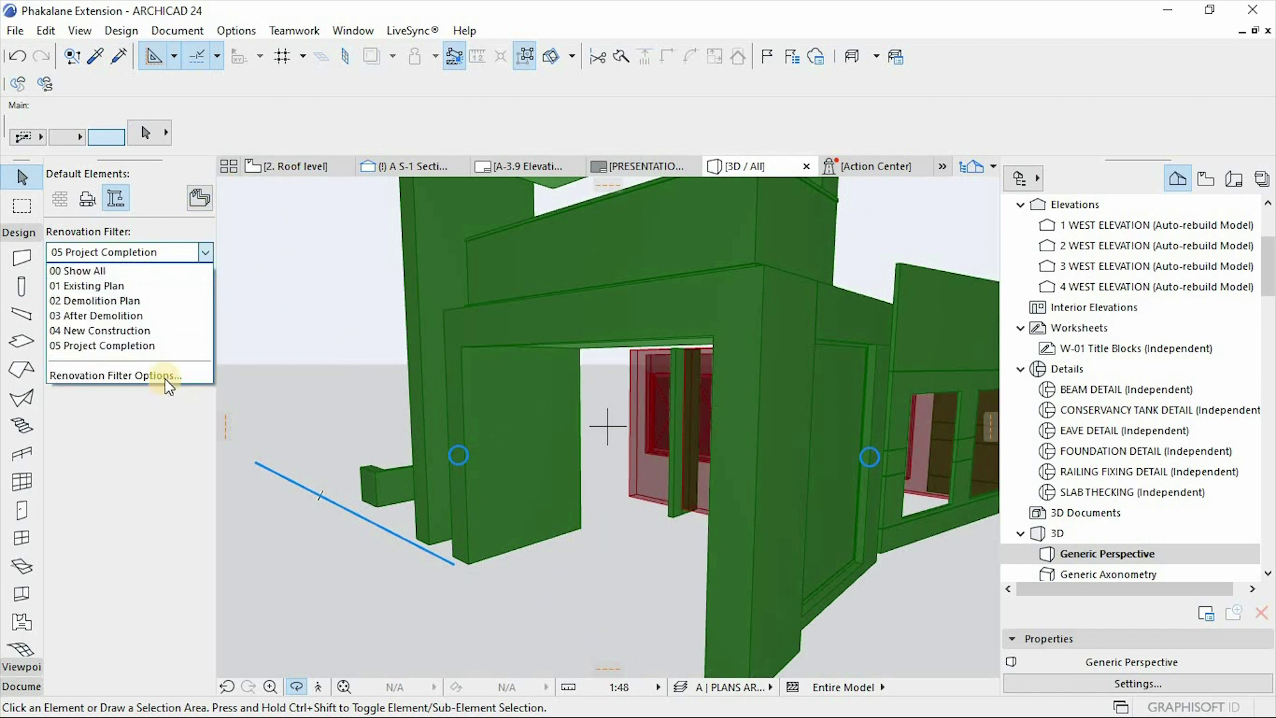
click(165, 376)
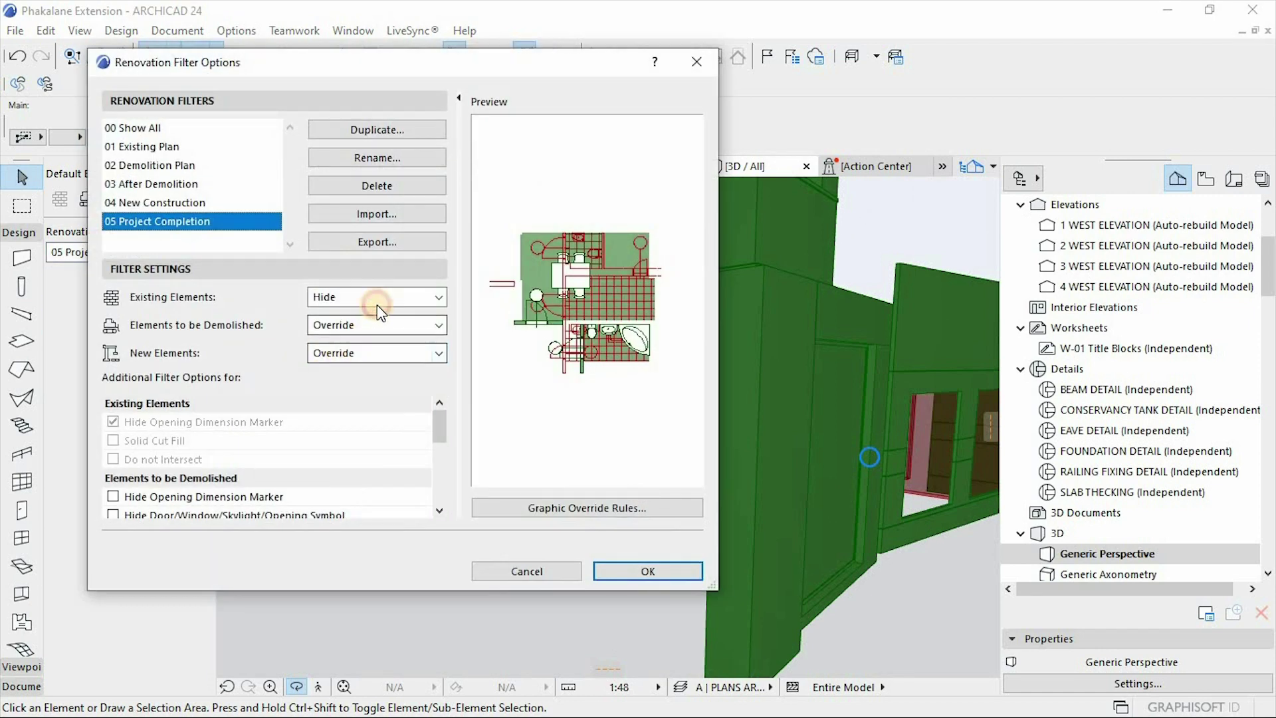
click(377, 305)
click(375, 345)
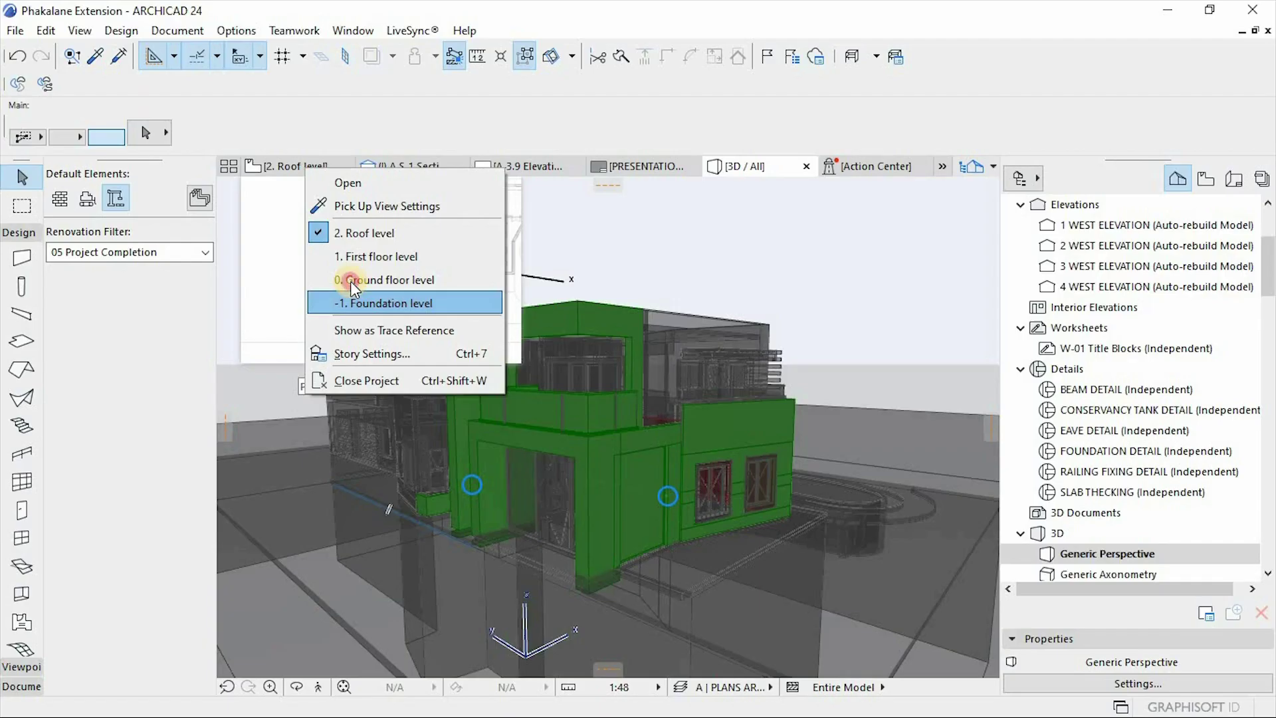
Open the 0. Ground floor level plan at the formal lounge and swimming pool area
click(349, 281)
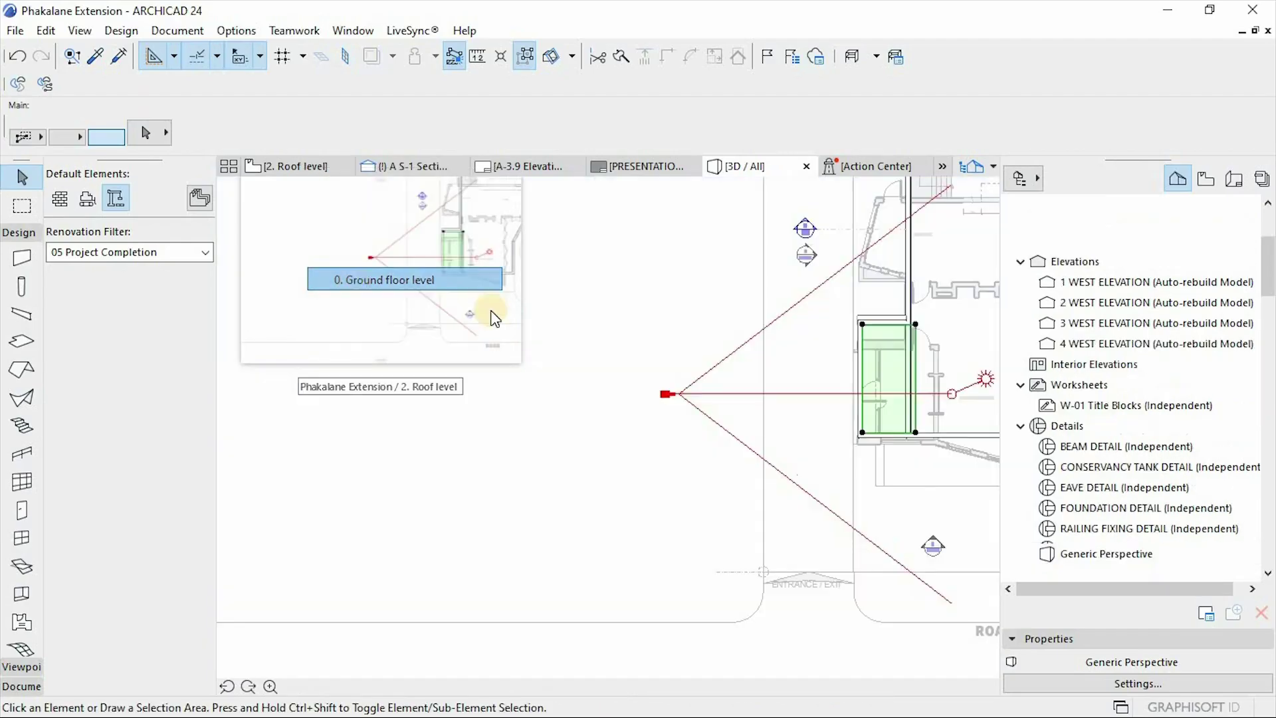
scroll(732, 359, down, 3)
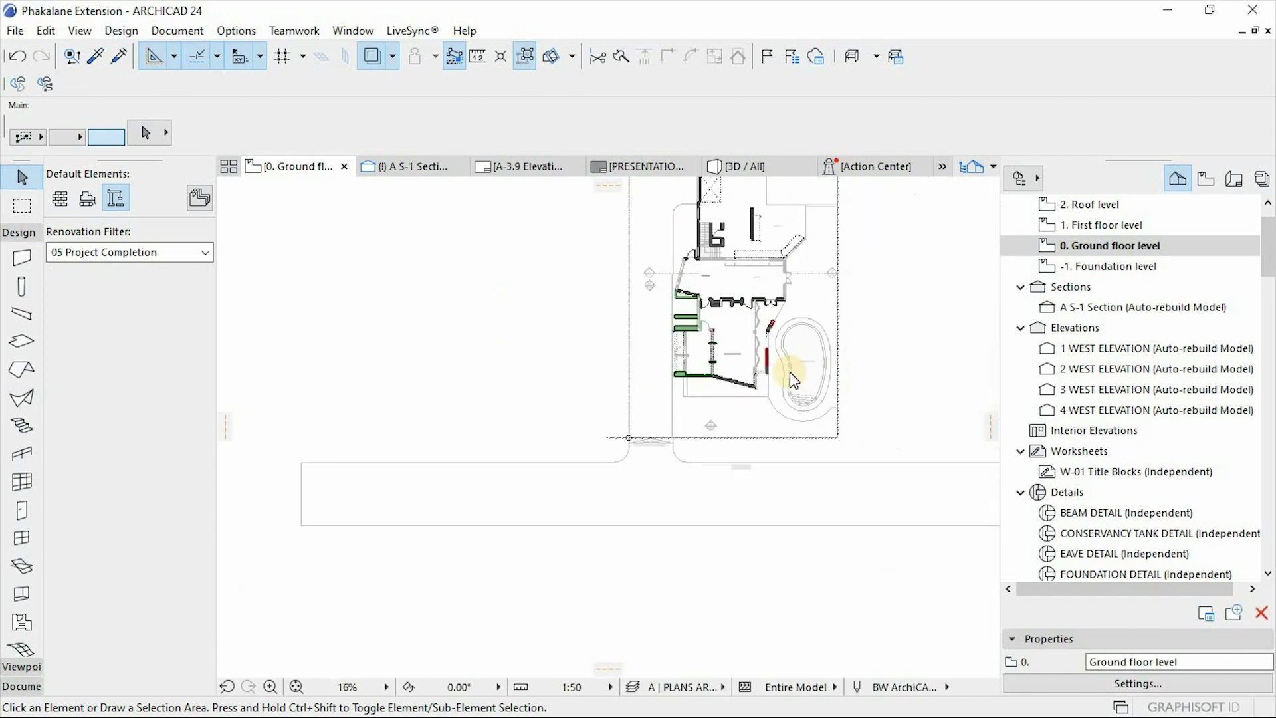
scroll(773, 357, up, 5)
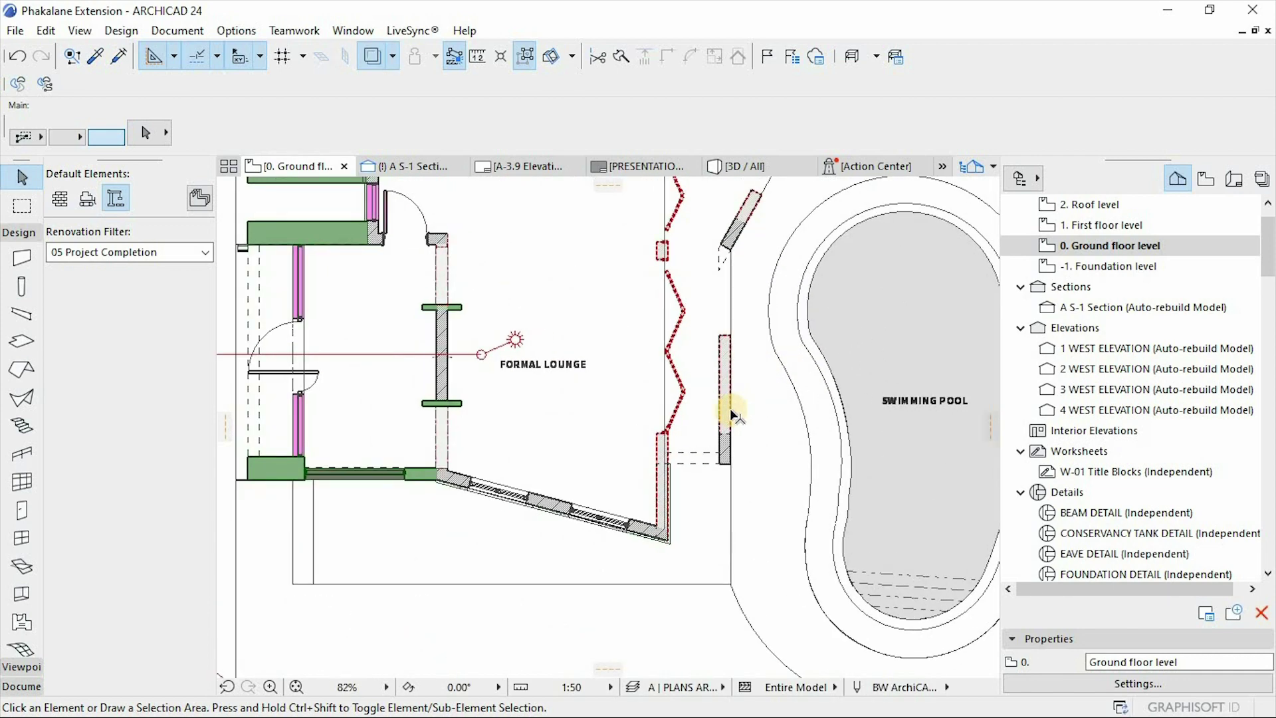
Examine the fills and line overrides of the walls, doors and windows around the formal lounge on the ground floor plan
scroll(711, 474, down, 3)
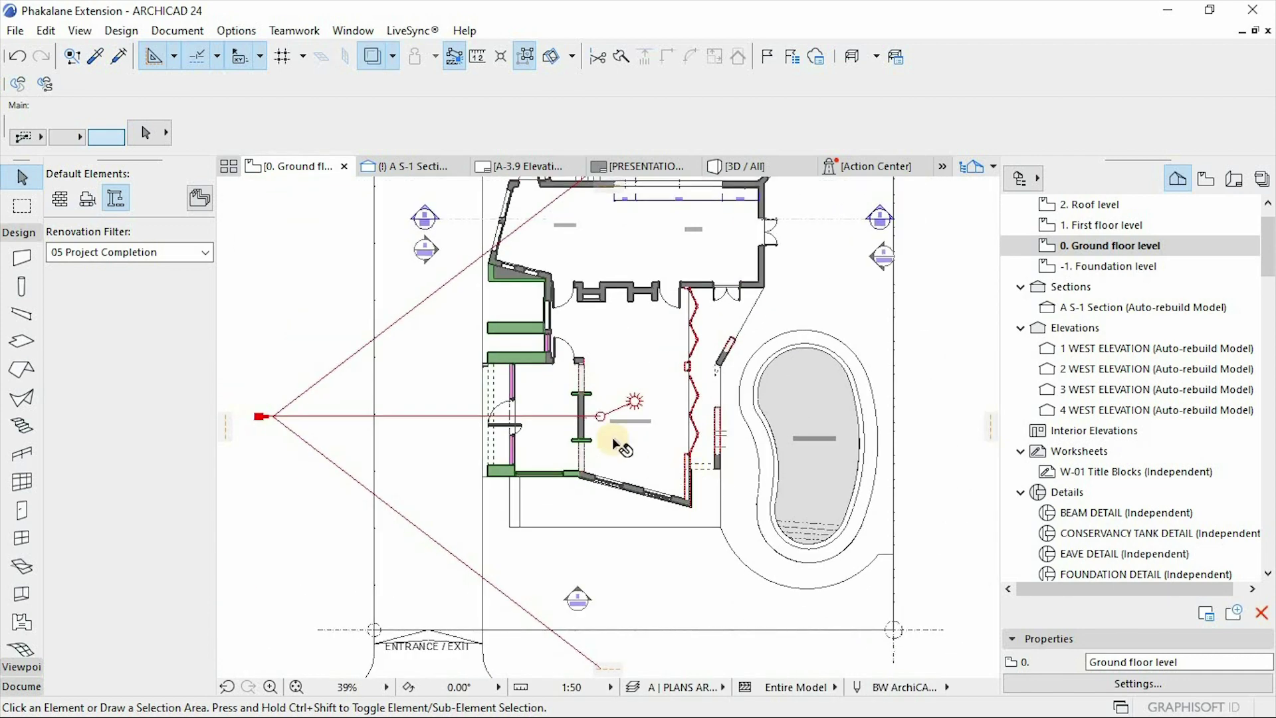
scroll(605, 305, up, 2)
scroll(605, 305, up, 2)
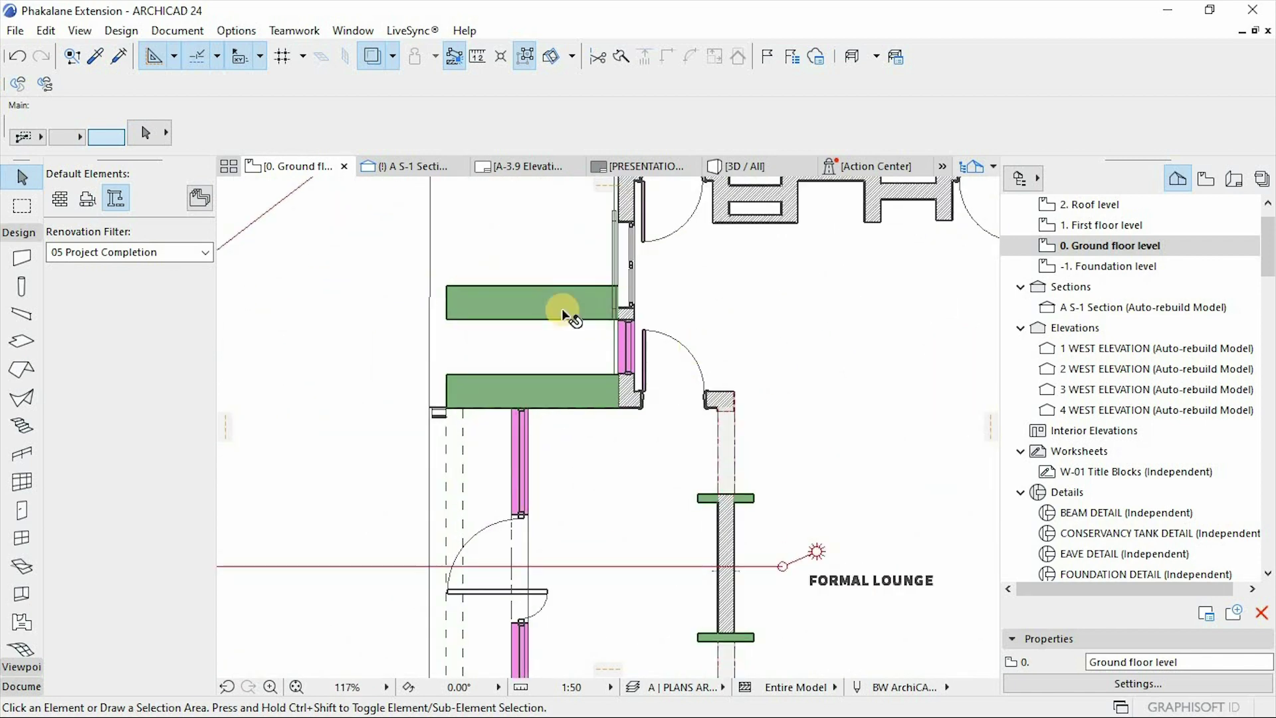
scroll(576, 394, down, 3)
scroll(620, 400, up, 4)
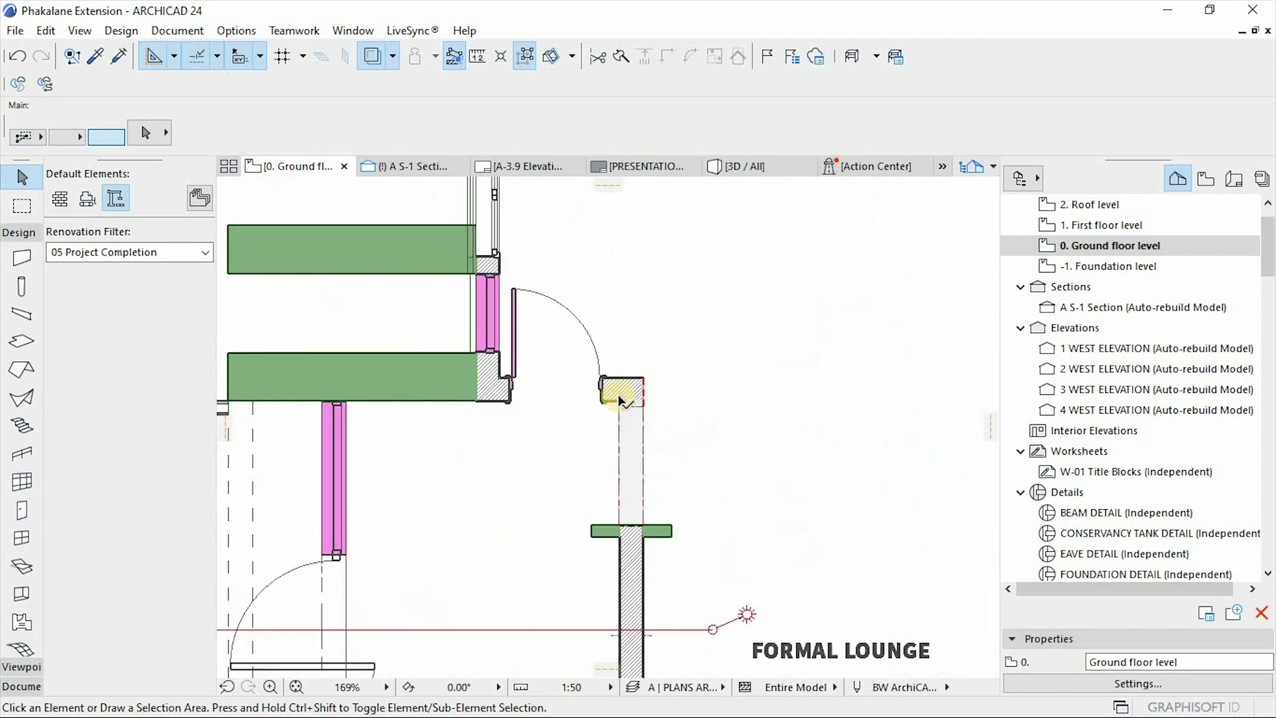
scroll(824, 252, down, 3)
scroll(735, 252, up, 3)
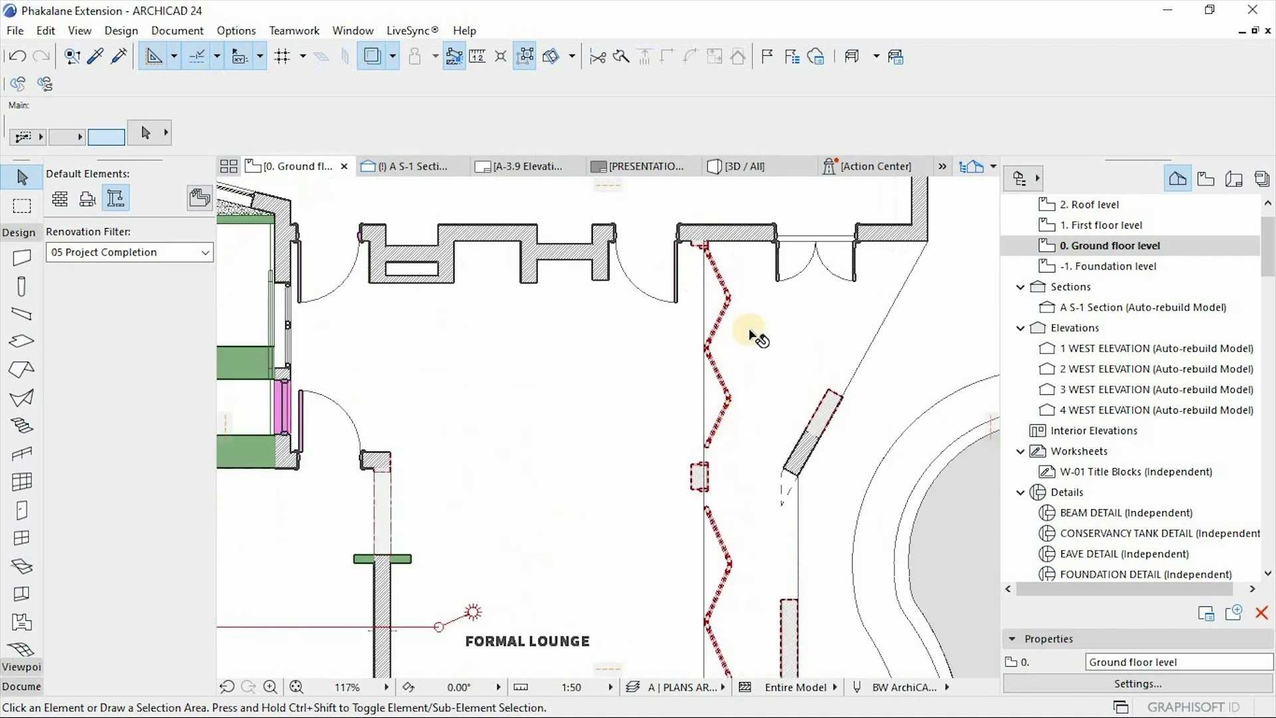
scroll(761, 353, down, 3)
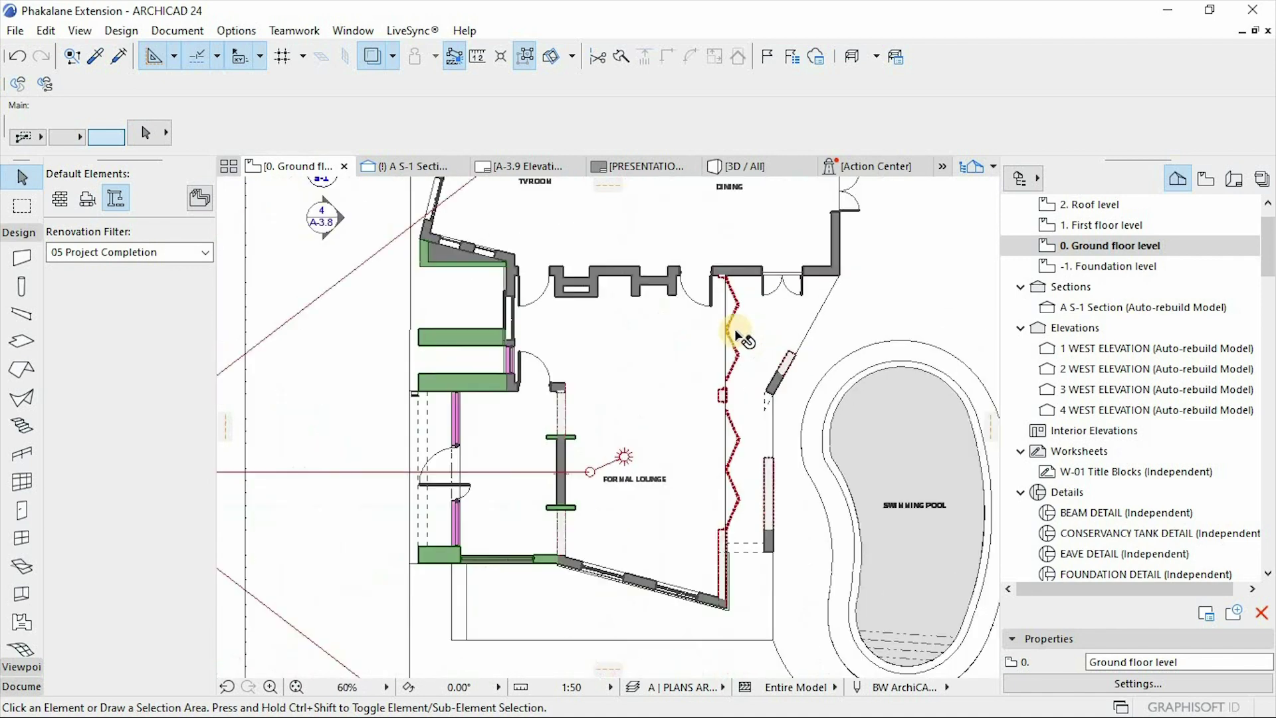
scroll(736, 334, down, 3)
Check the renovation status of the multipanel folding door and of the floor slab in the formal lounge
mouse_move(736, 334)
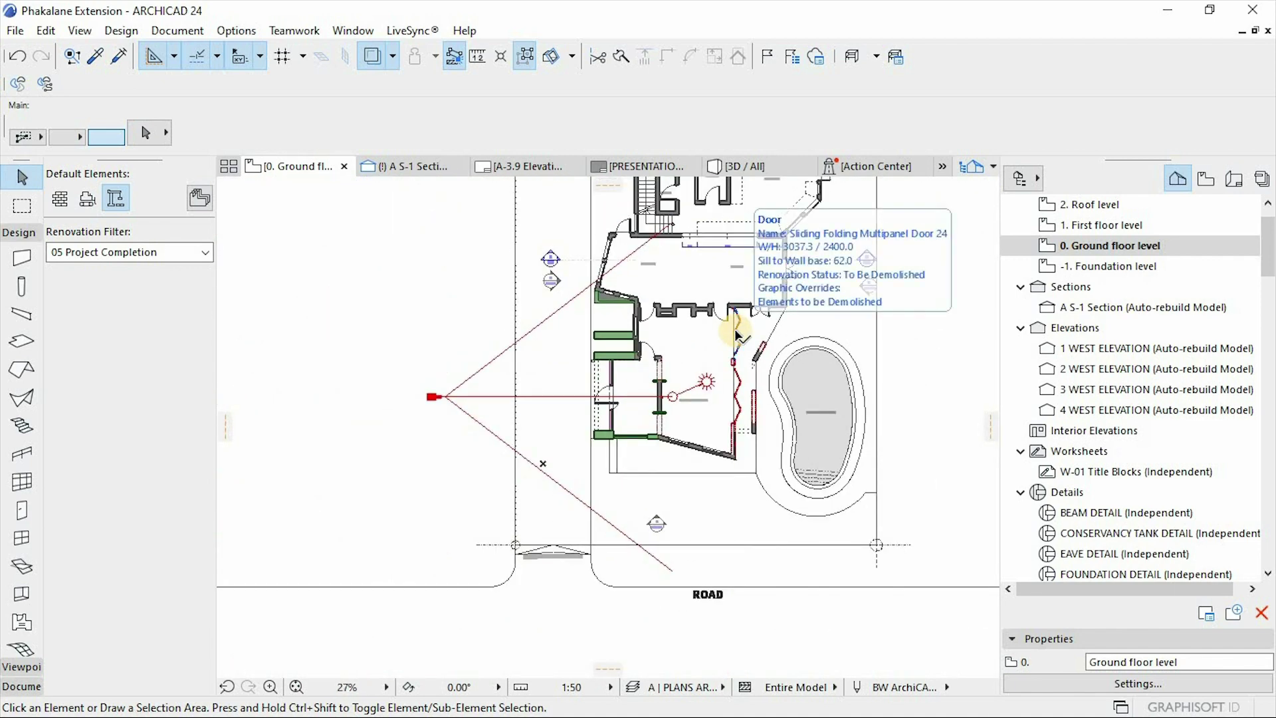
click(736, 334)
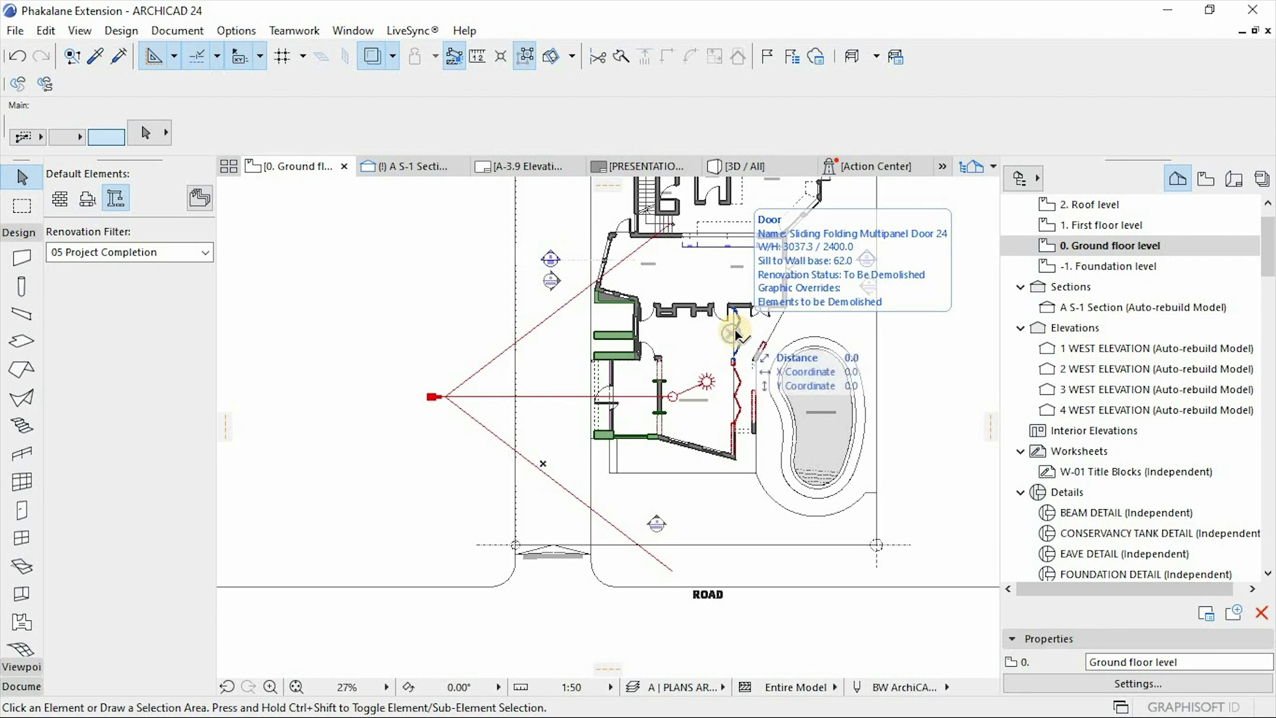
scroll(658, 392, up, 4)
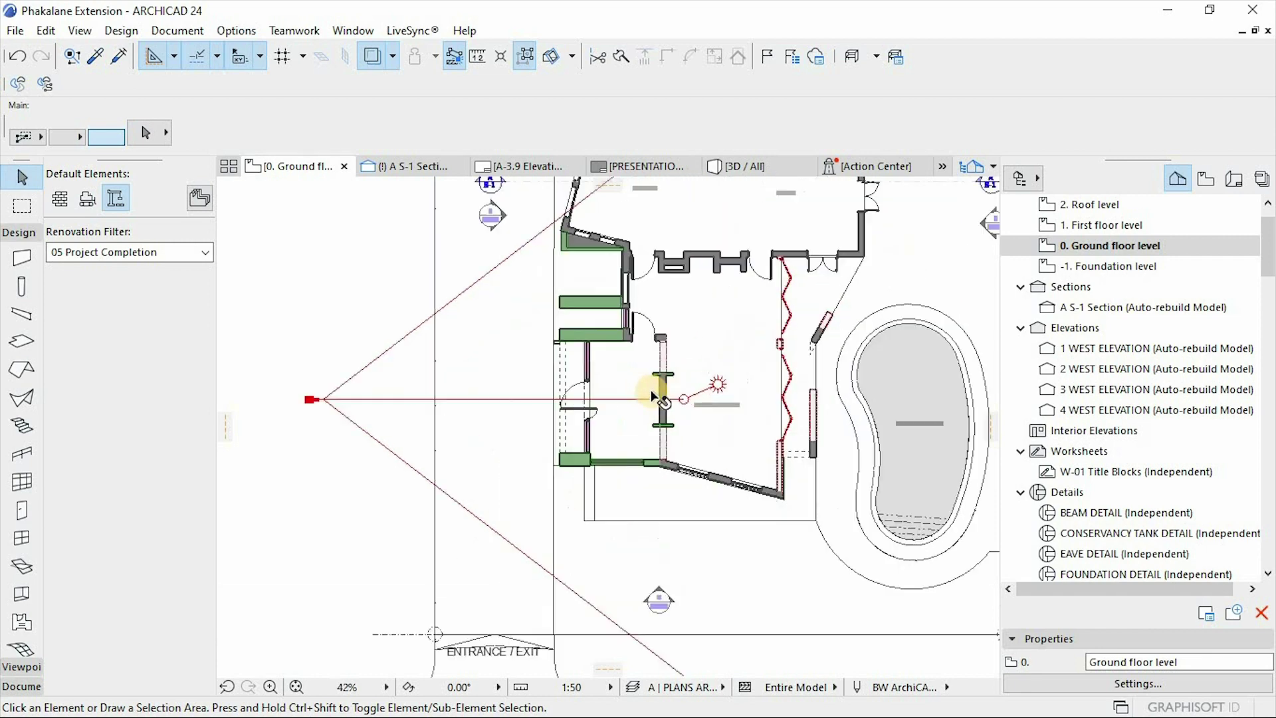
mouse_move(658, 397)
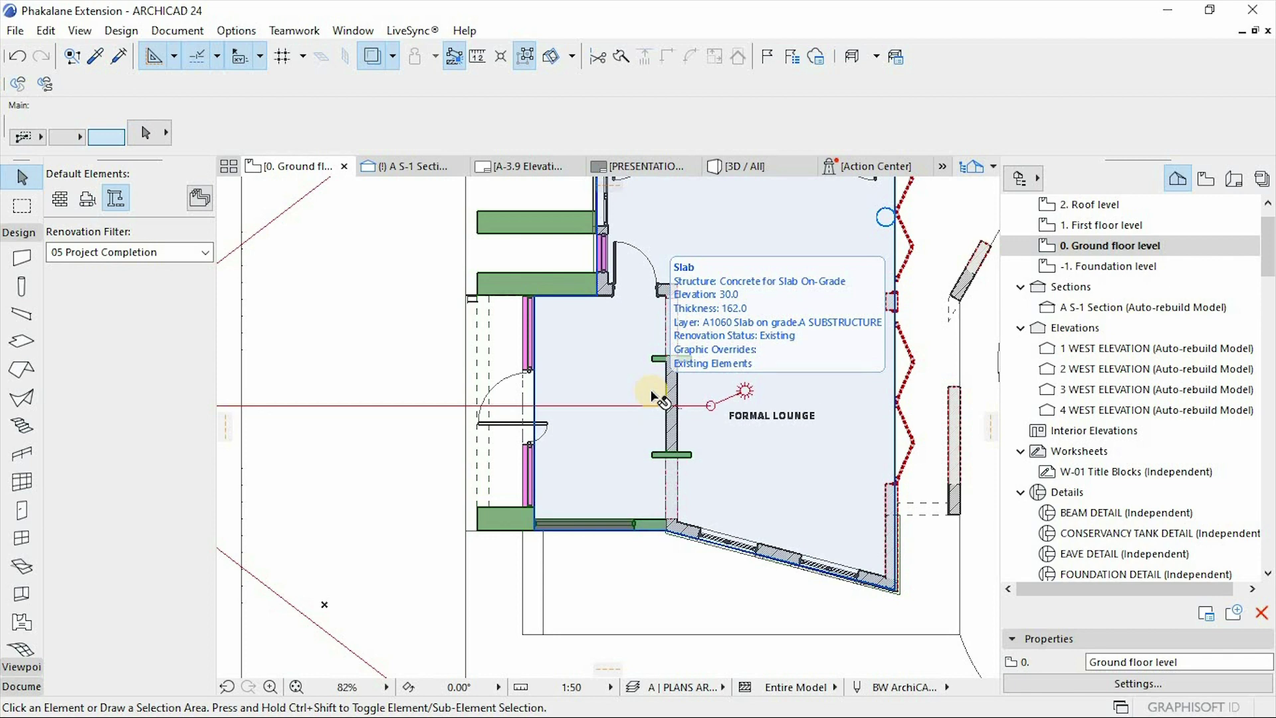
scroll(648, 413, down, 2)
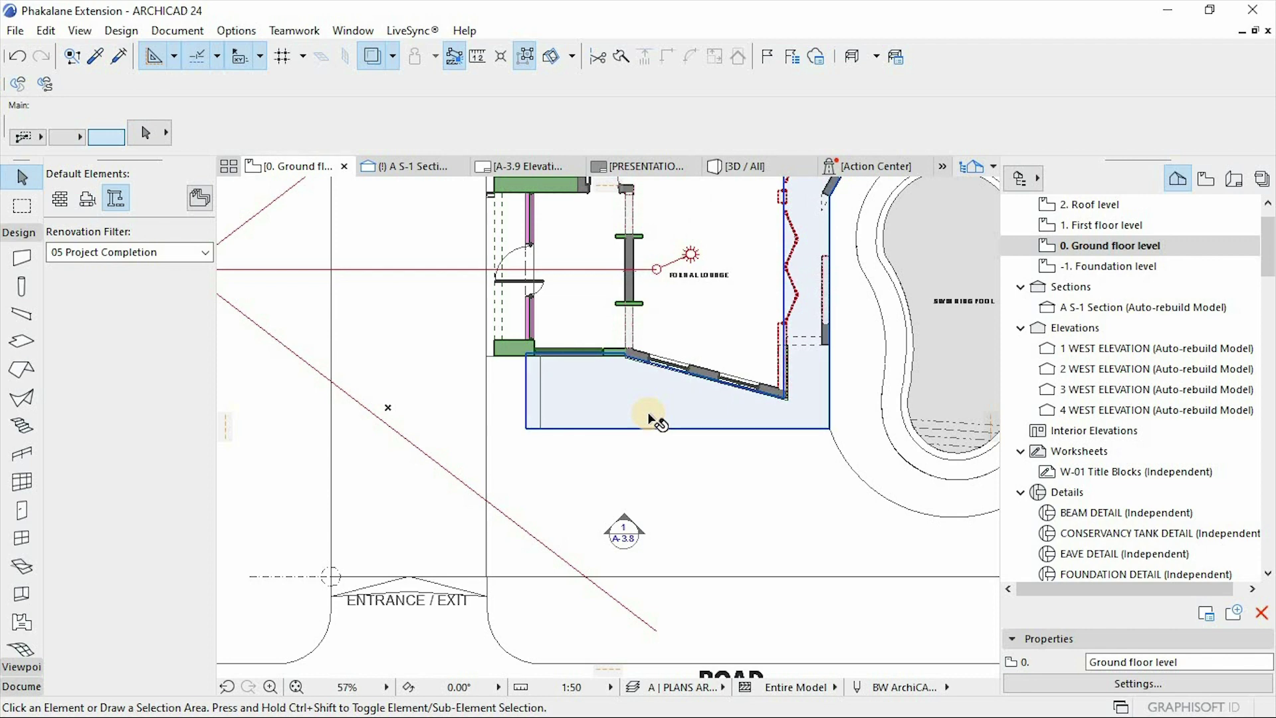
Examine the new entrance walls and windows, the door jambs and the wall ends beside the formal lounge for their renovation overrides
middle_drag(652, 419, 554, 618)
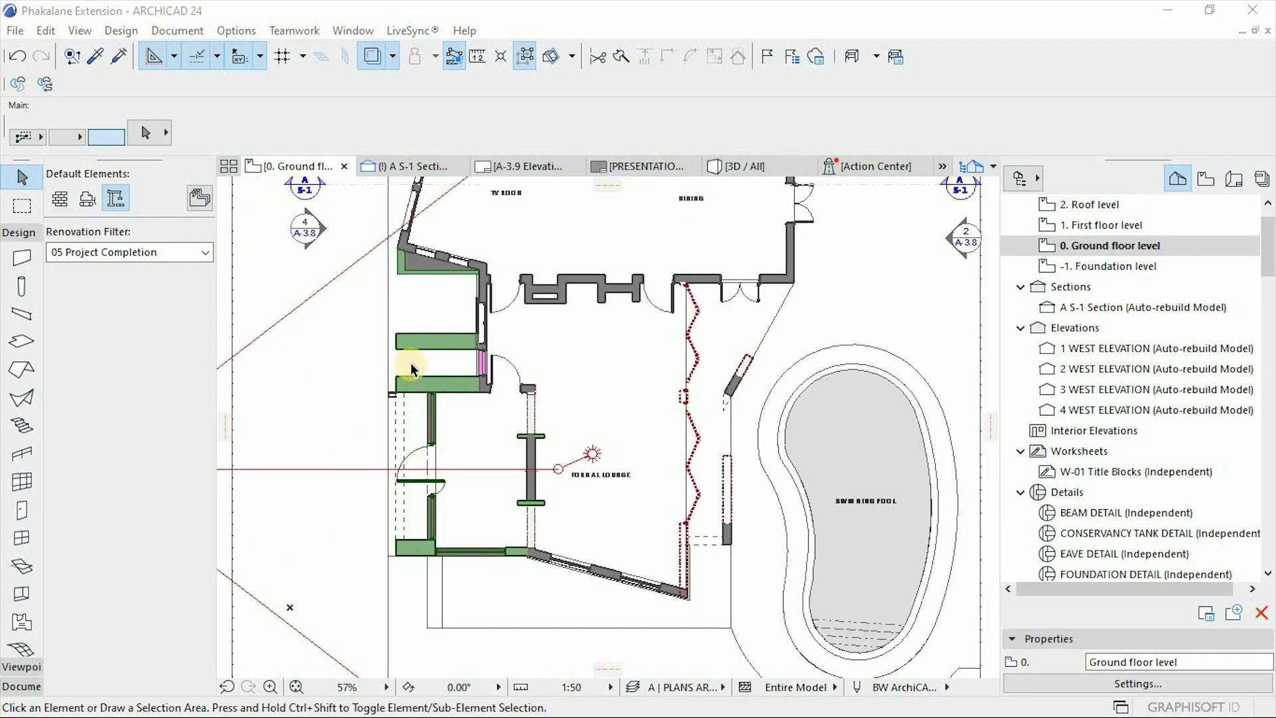
scroll(412, 369, up, 5)
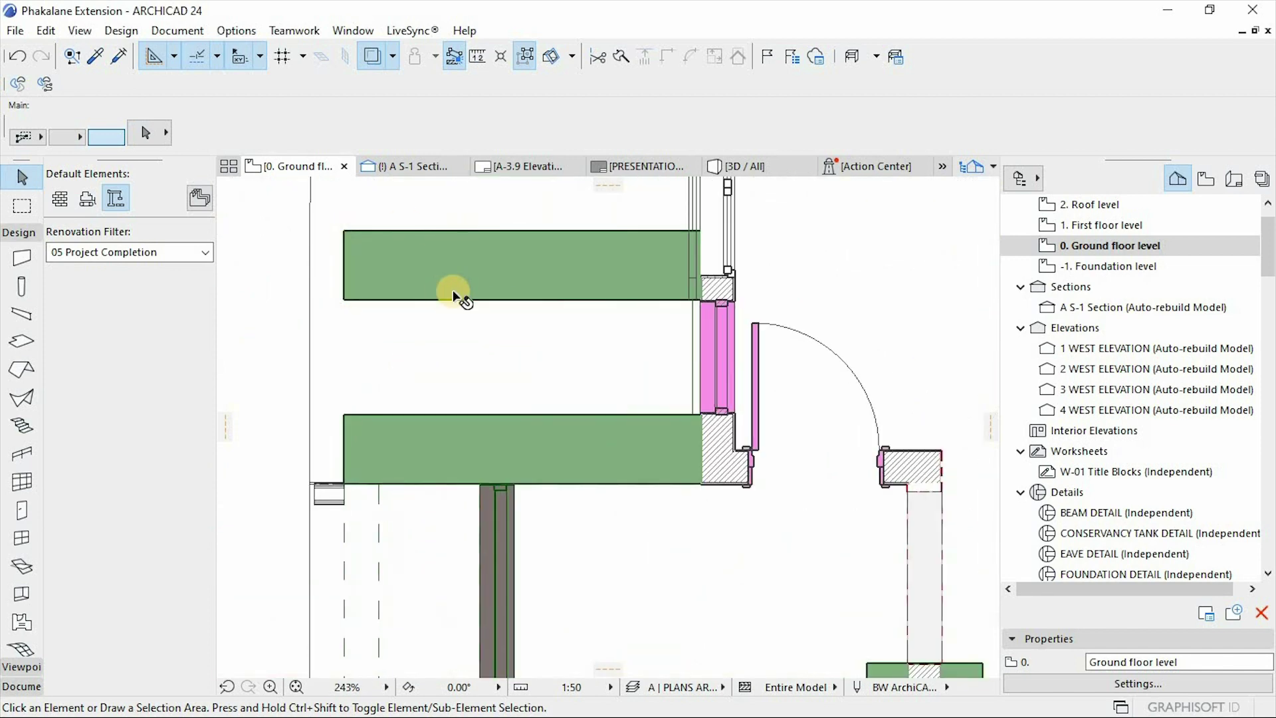
scroll(453, 295, down, 2)
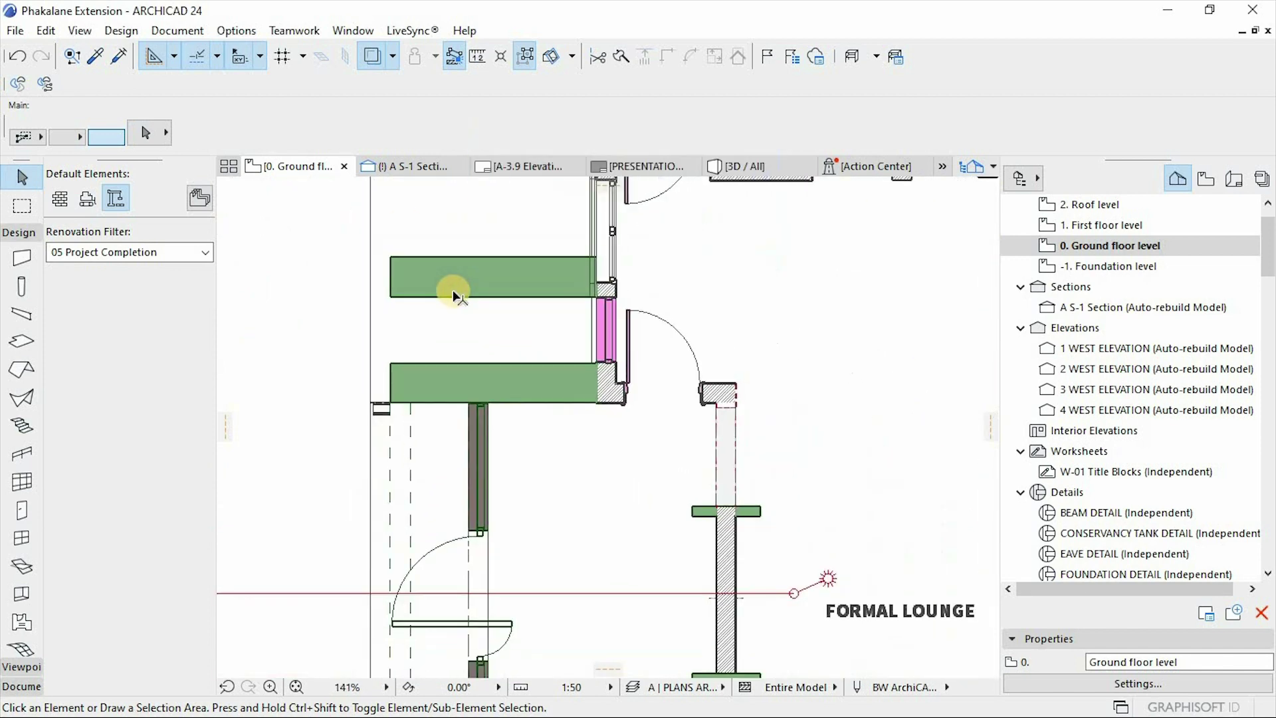
scroll(516, 277, down, 2)
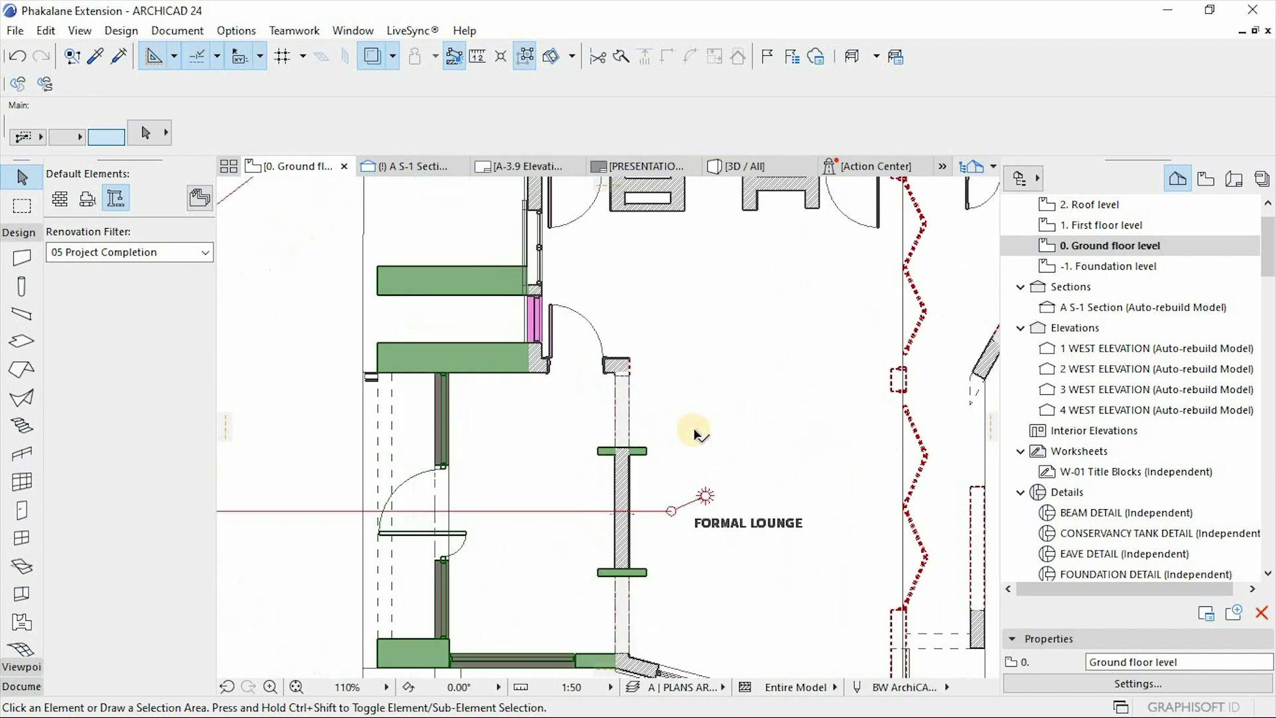
scroll(720, 452, up, 4)
scroll(720, 452, up, 4)
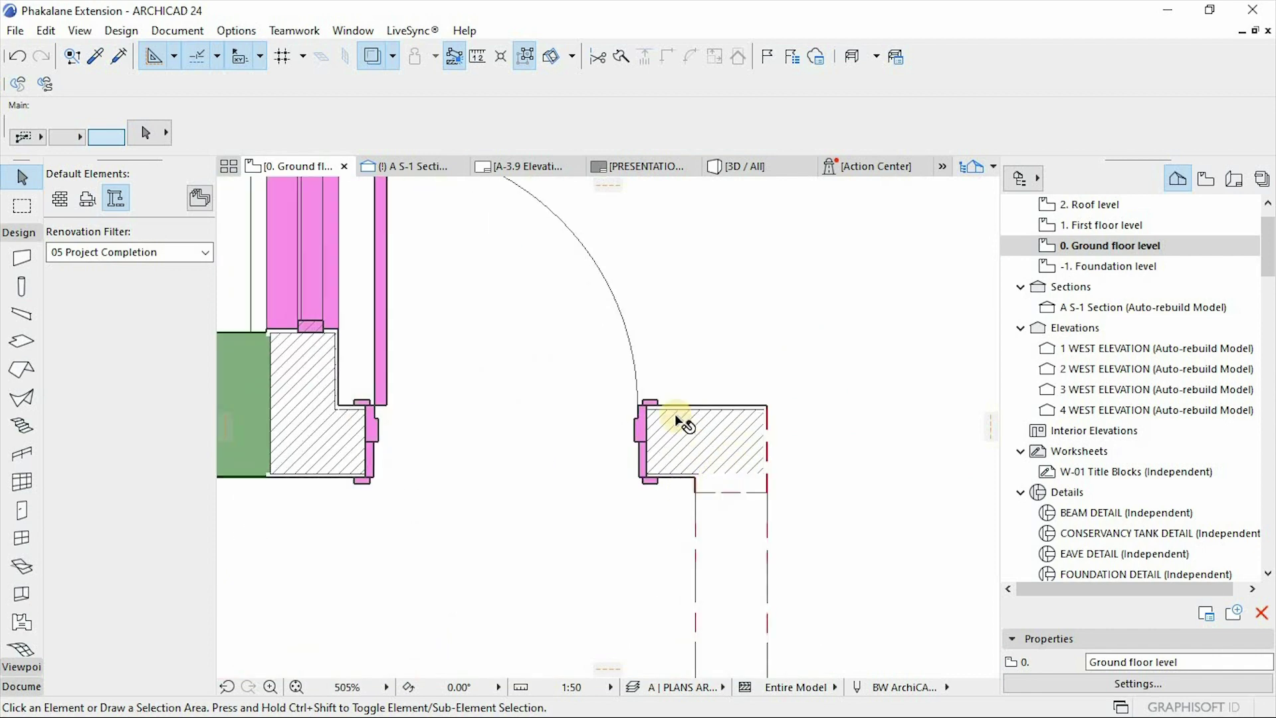
scroll(666, 387, down, 5)
scroll(685, 405, up, 3)
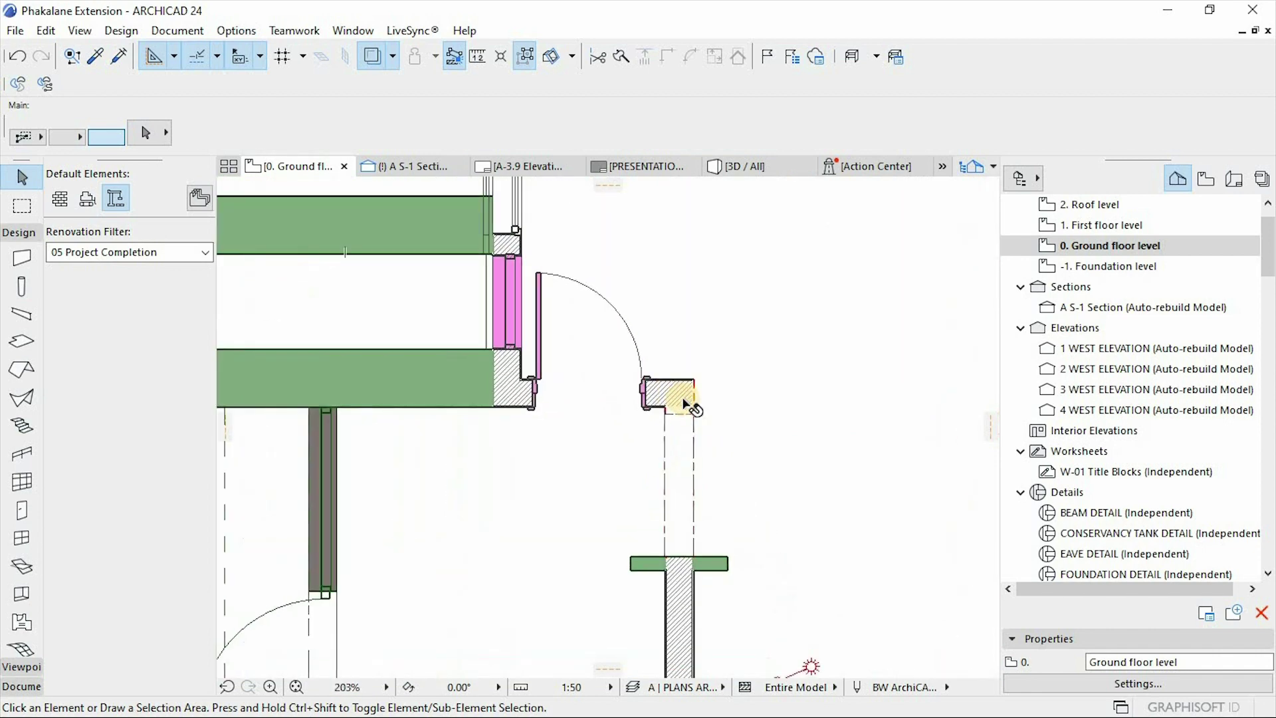
scroll(684, 402, down, 5)
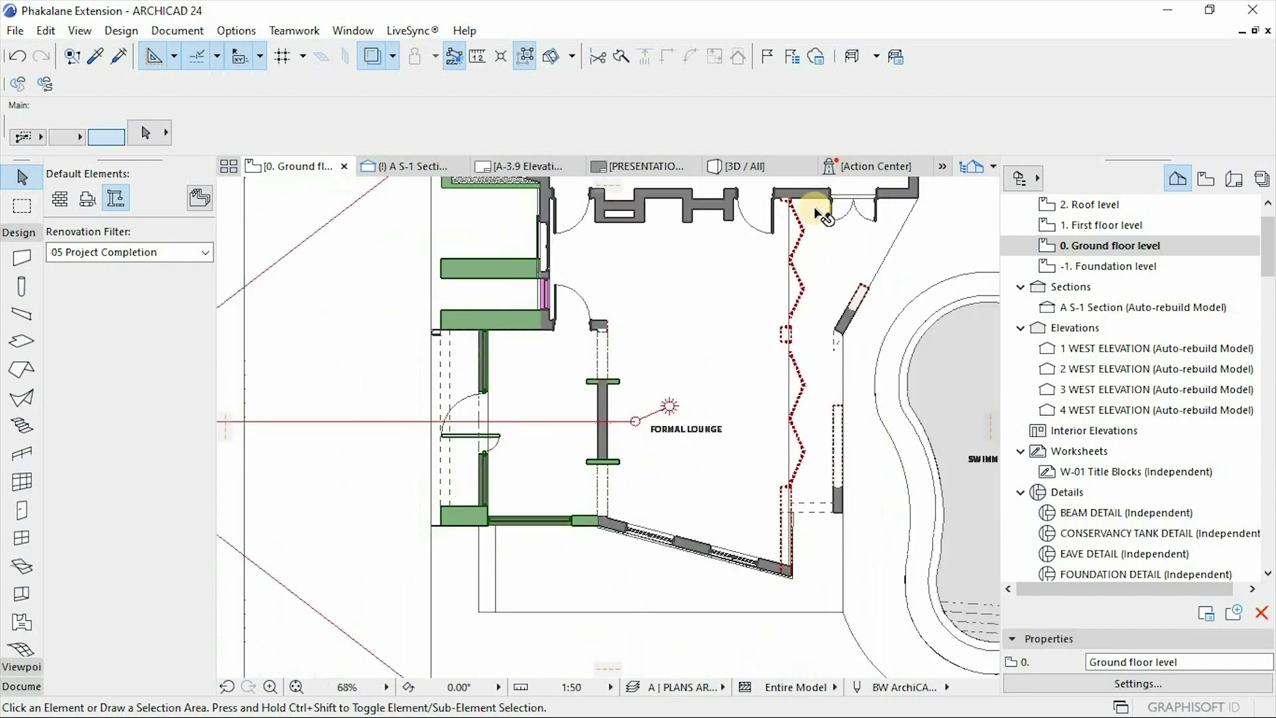
Examine the folding doors and walls marked for demolition between the formal lounge and the swimming pool on the ground floor plan
scroll(798, 239, up, 7)
scroll(765, 313, down, 5)
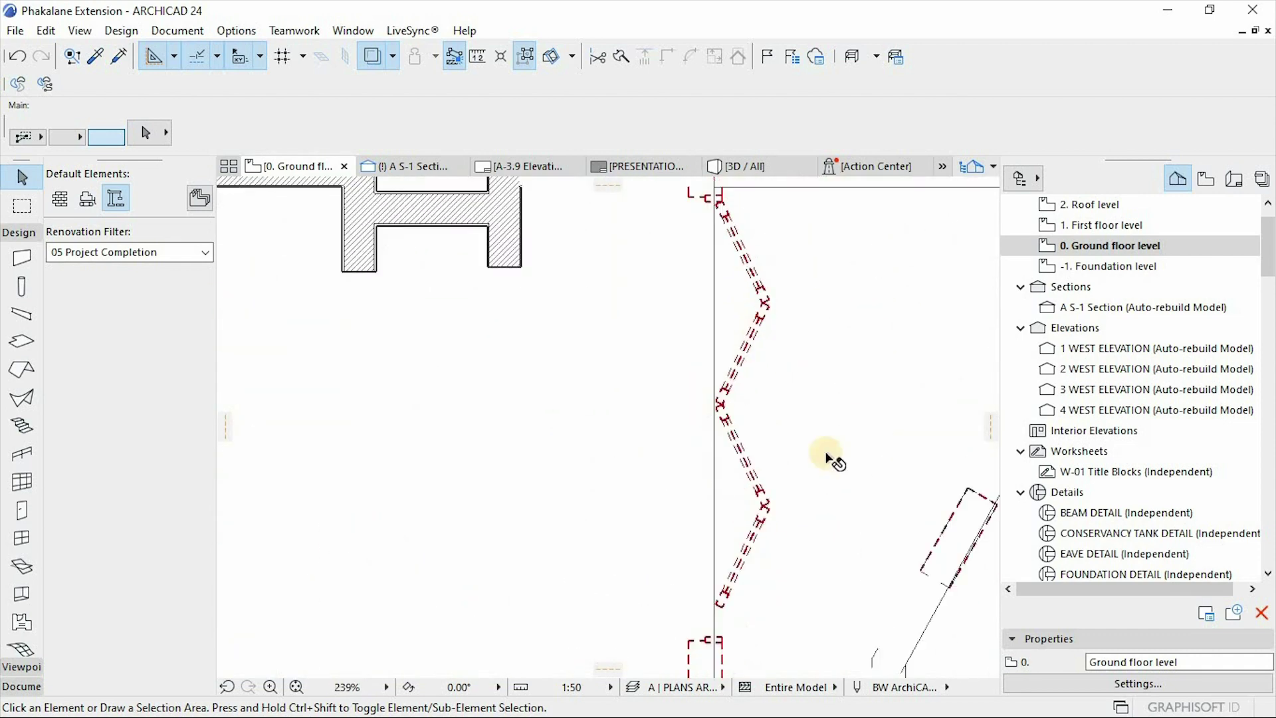
scroll(859, 417, up, 3)
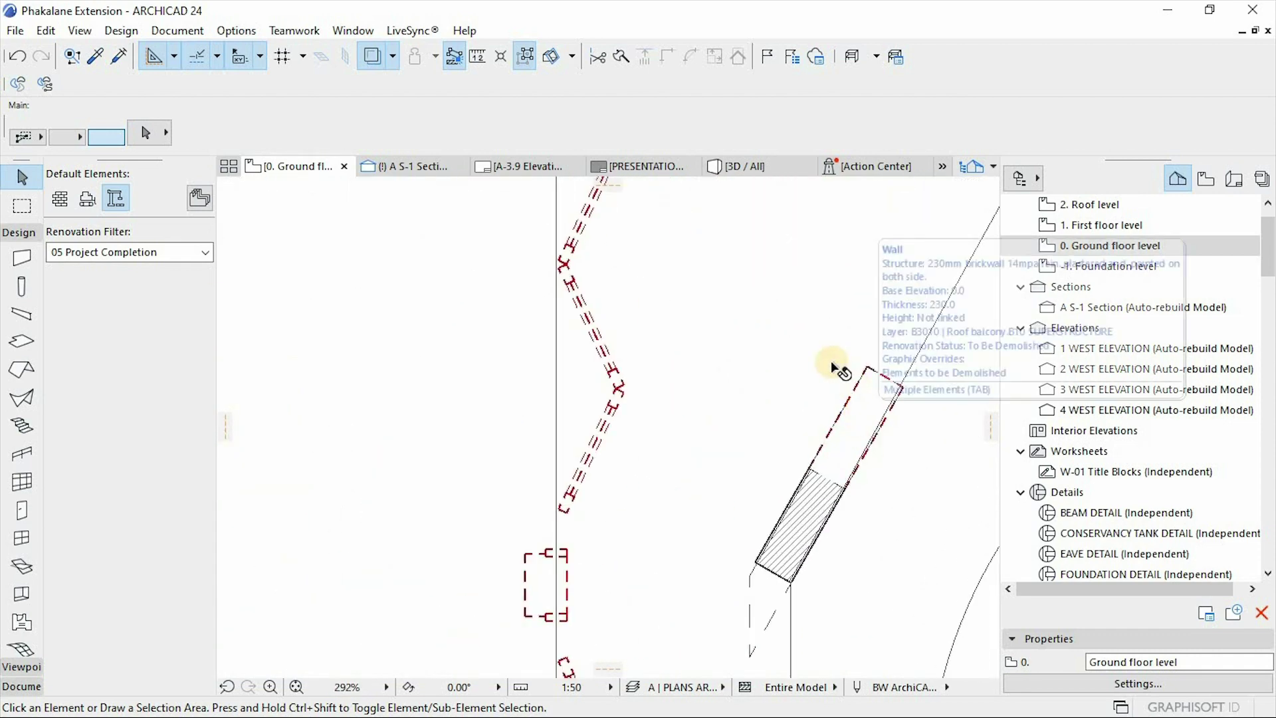
scroll(839, 371, down, 2)
scroll(718, 293, down, 8)
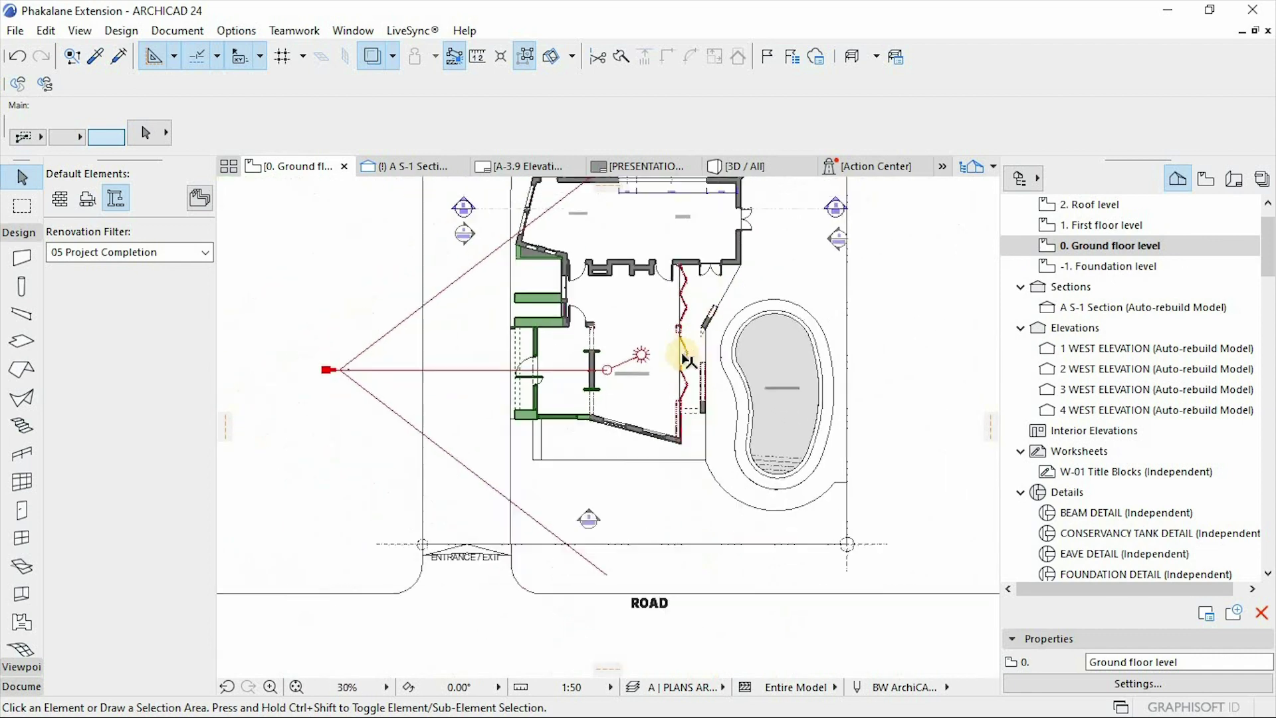
scroll(714, 300, up, 4)
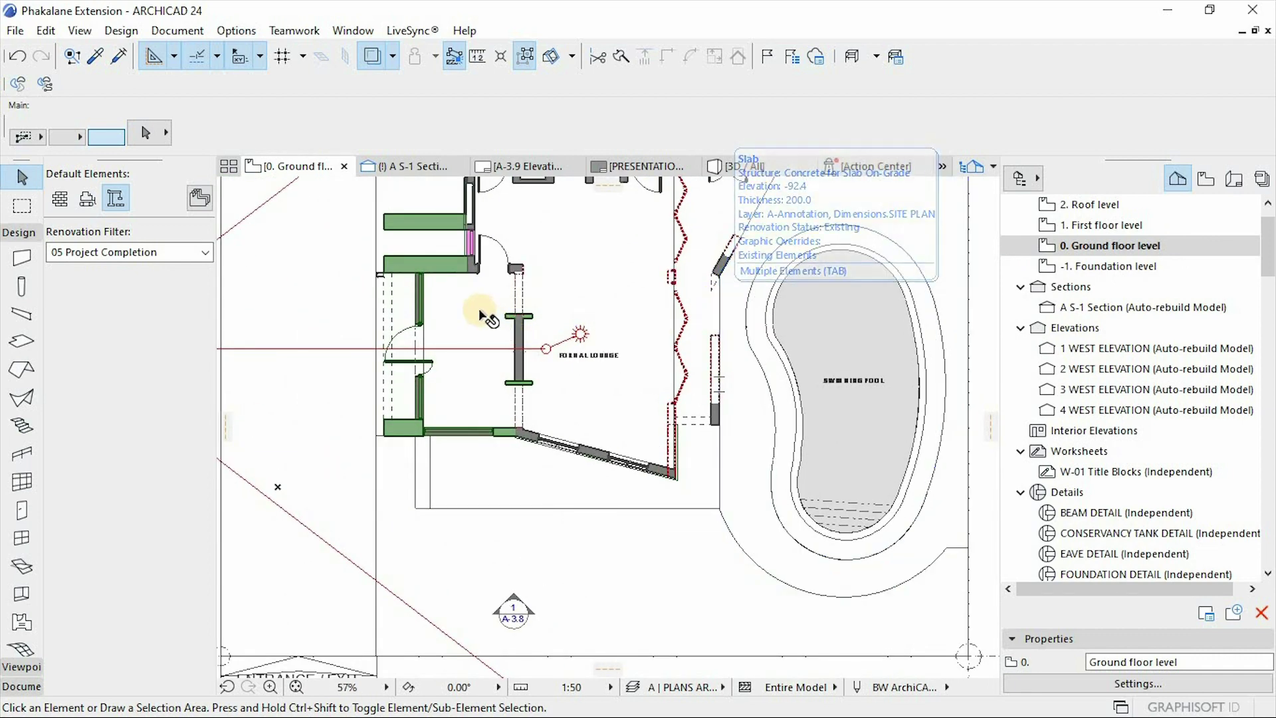
scroll(496, 309, up, 4)
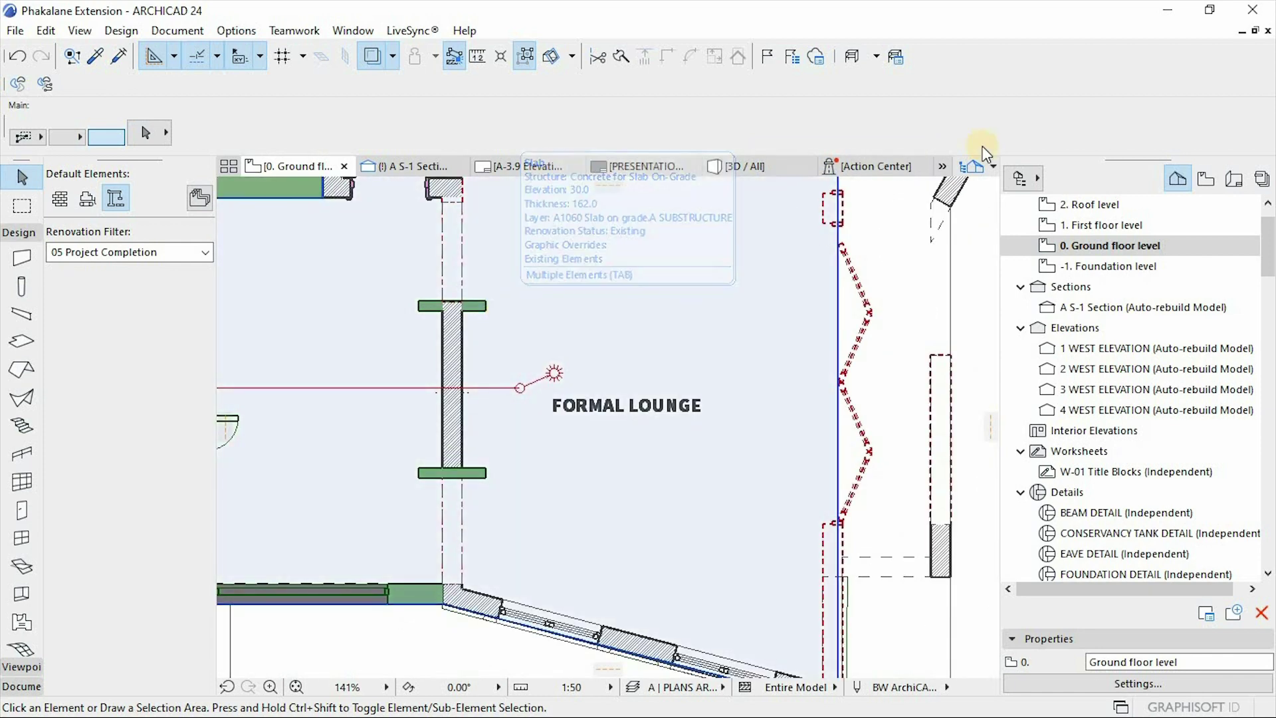
Create a new element schedule scheme with the ID A and the name Renovation Filter
scroll(1064, 339, down, 5)
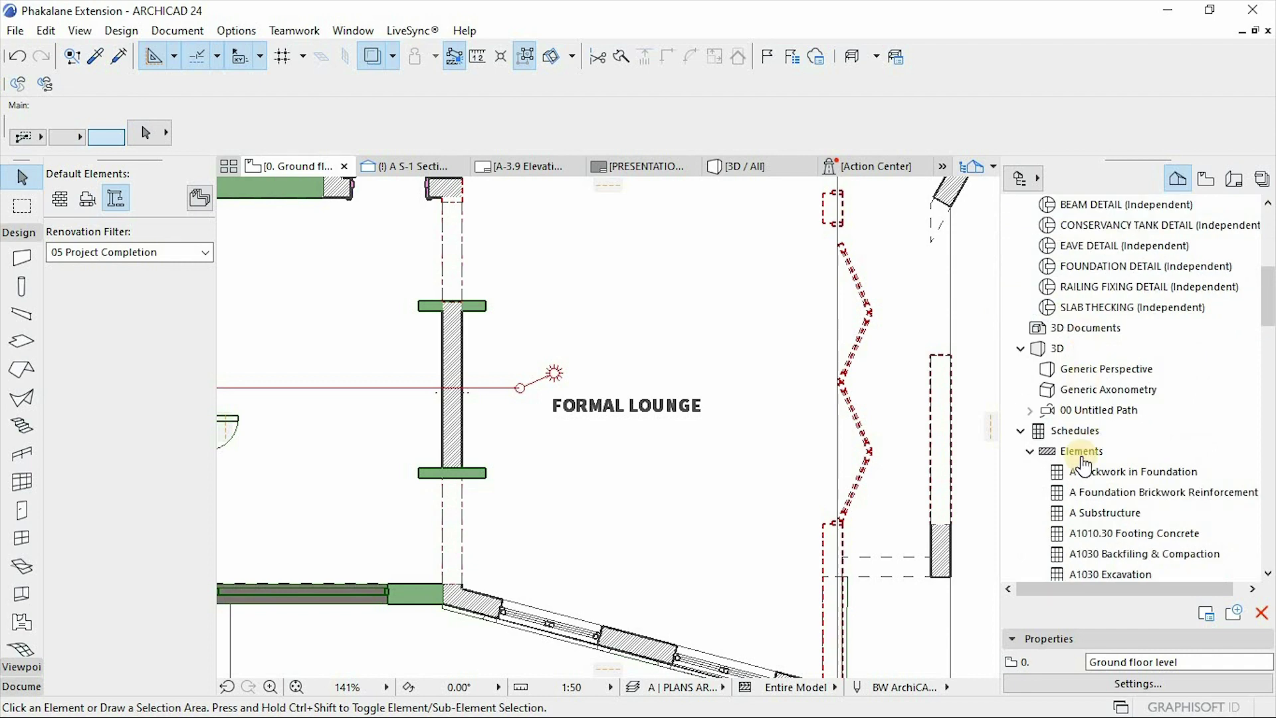
click(1084, 466)
right_click(1083, 457)
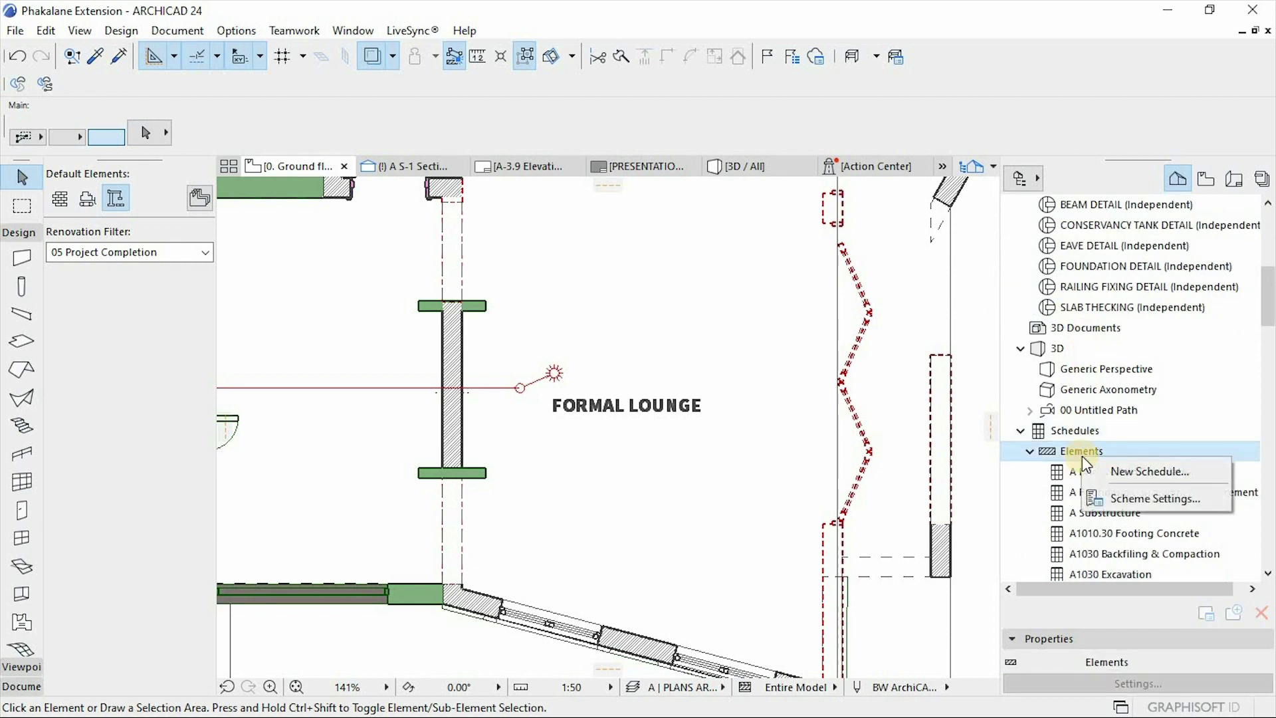
click(1103, 470)
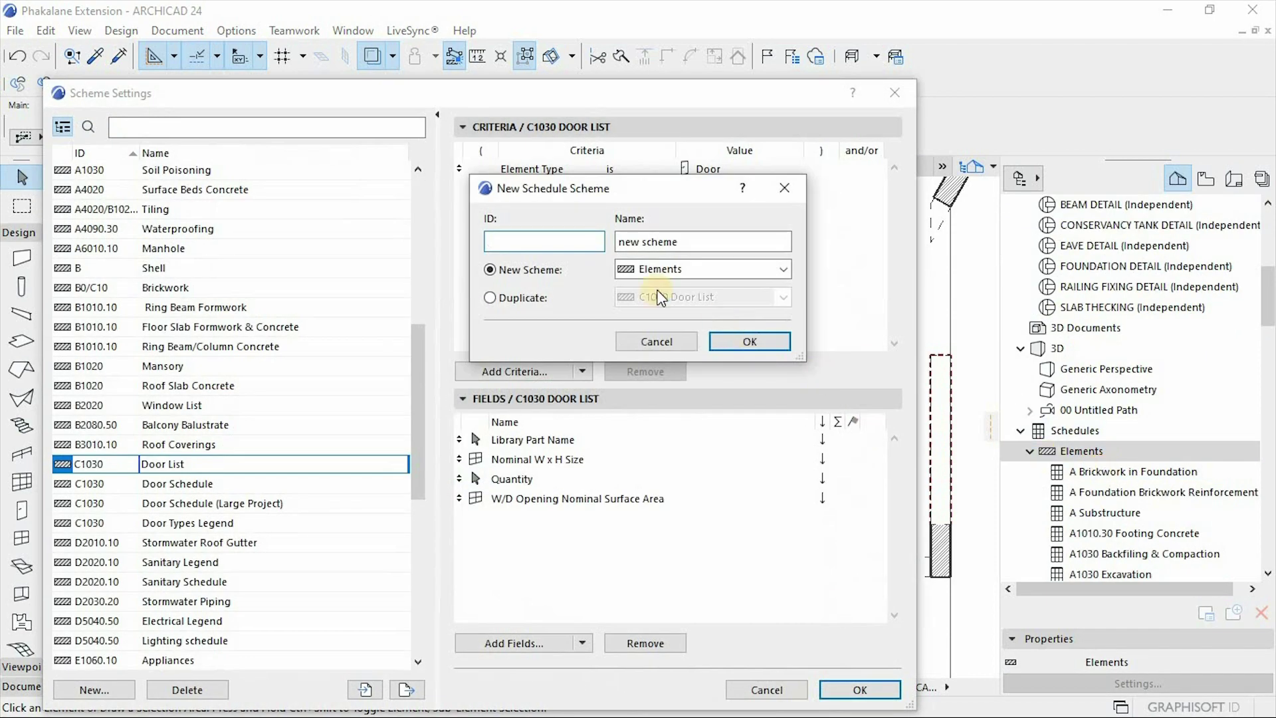
click(545, 238)
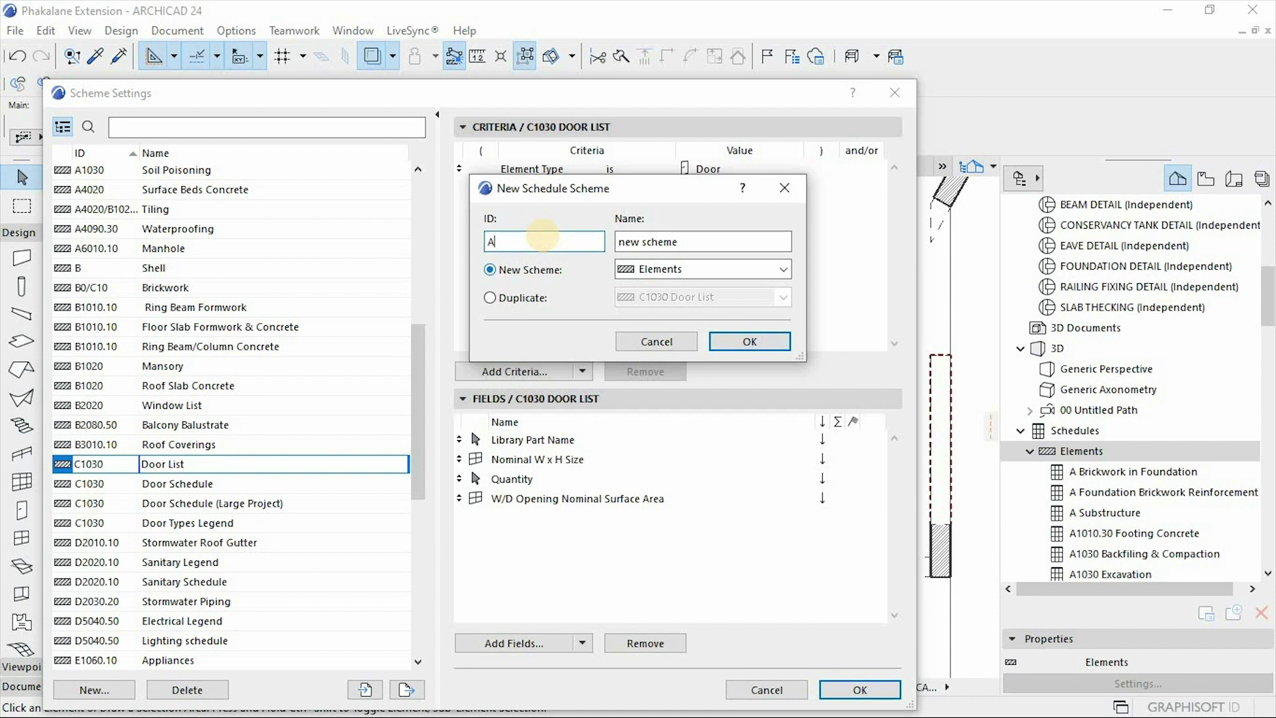
text(A)
key(Tab)
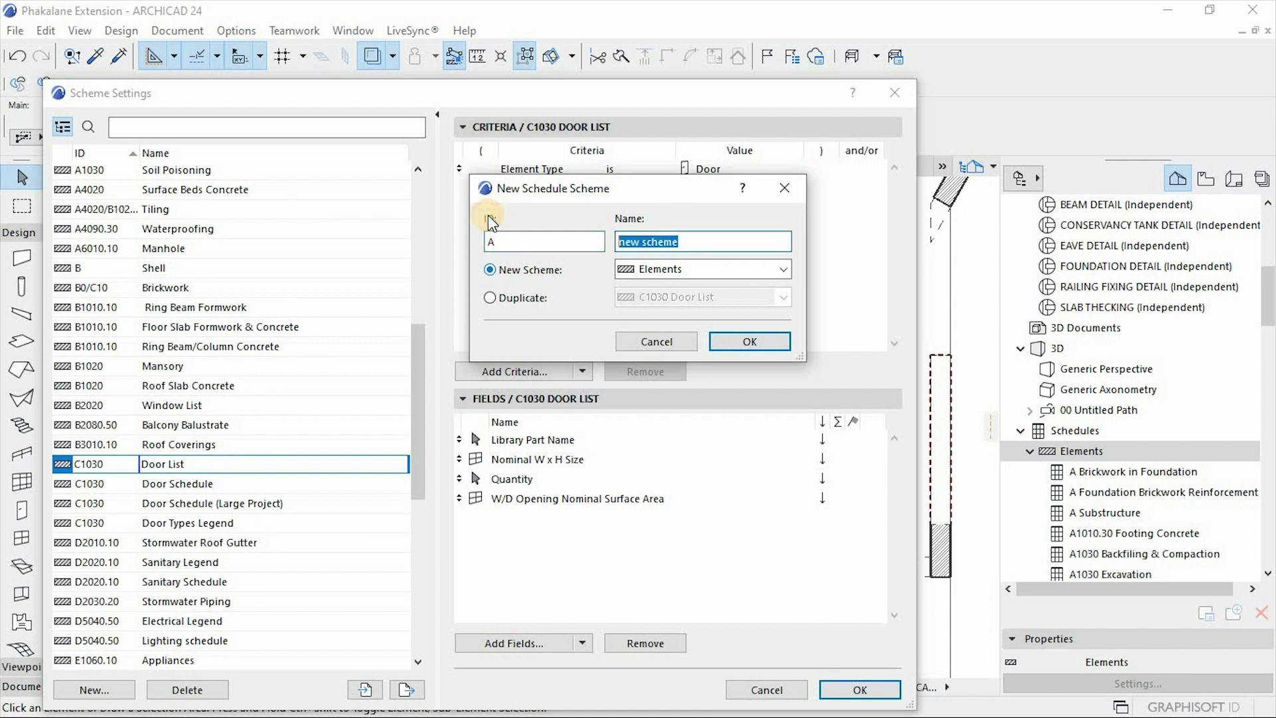
text(Renovation Filter)
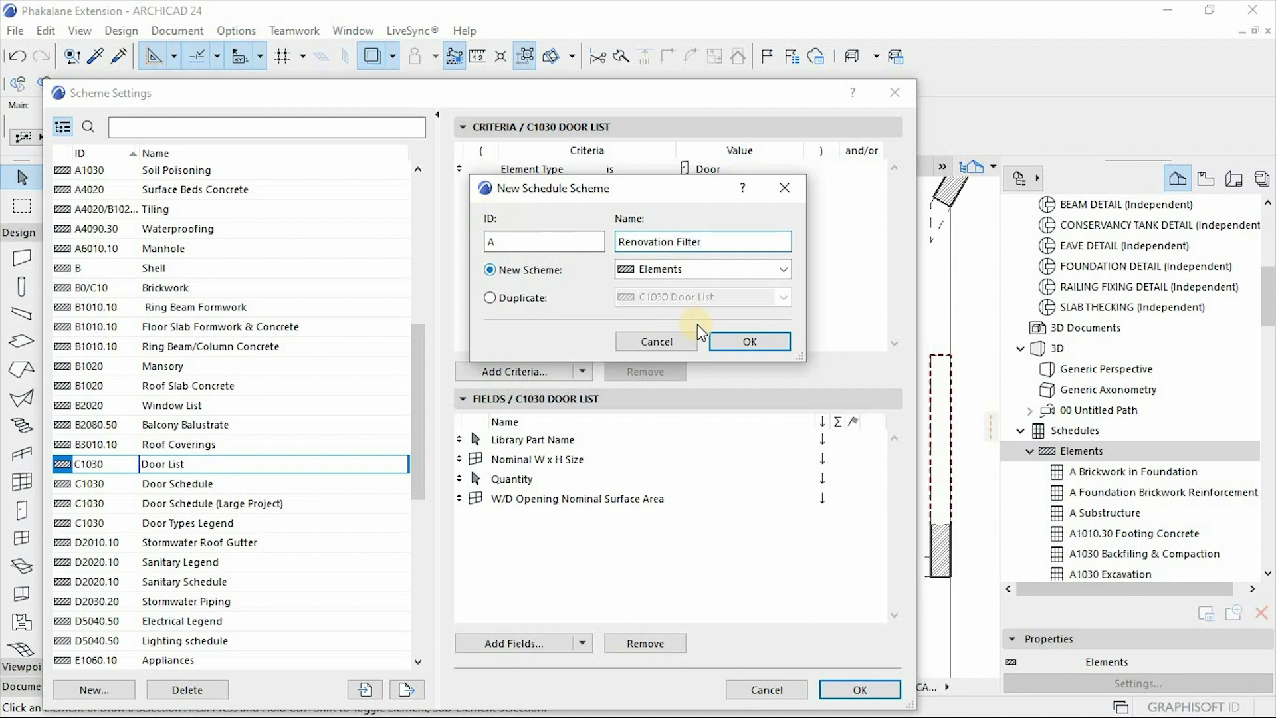
click(718, 340)
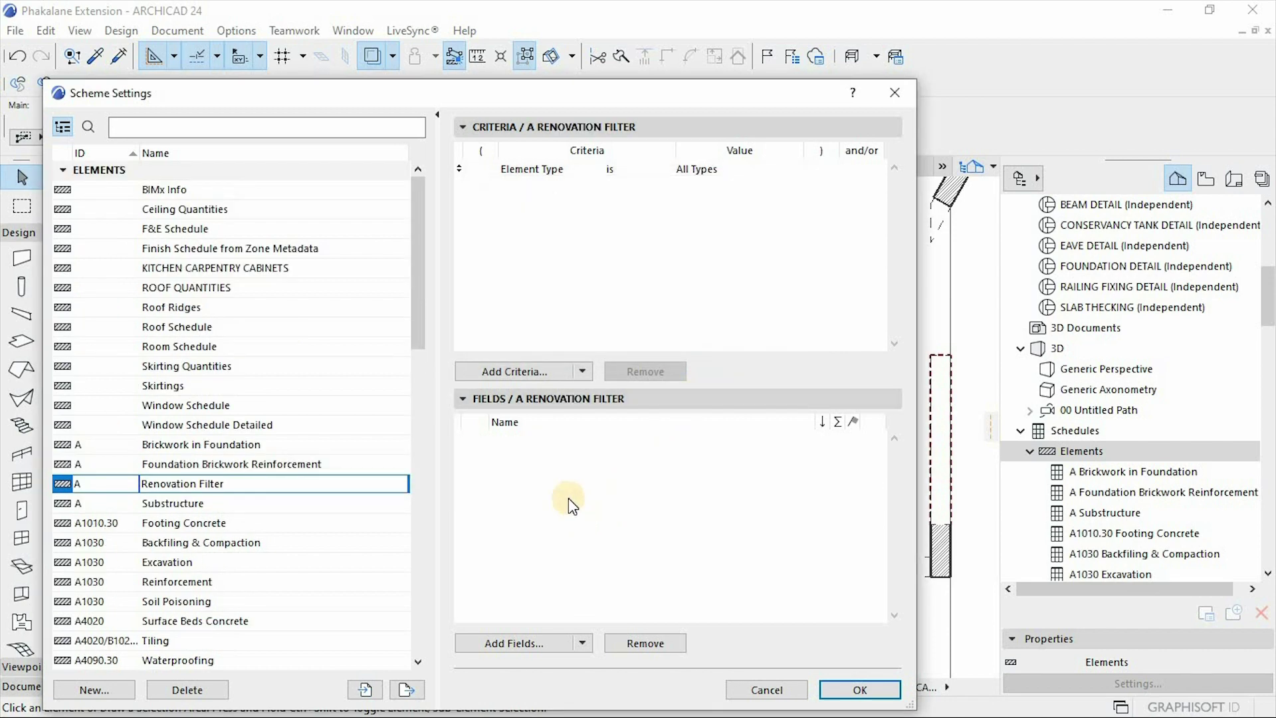
Set the Element Type criterion of the Renovation Filter scheme to Wall
click(679, 224)
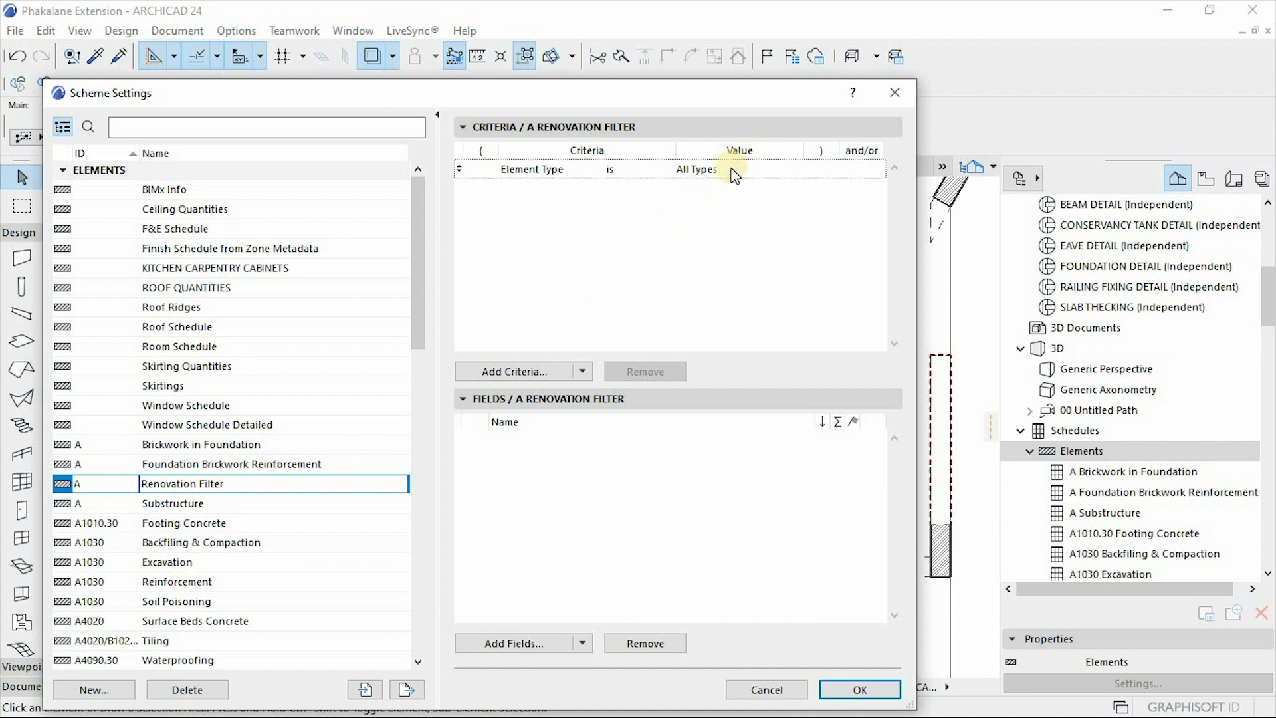
click(788, 171)
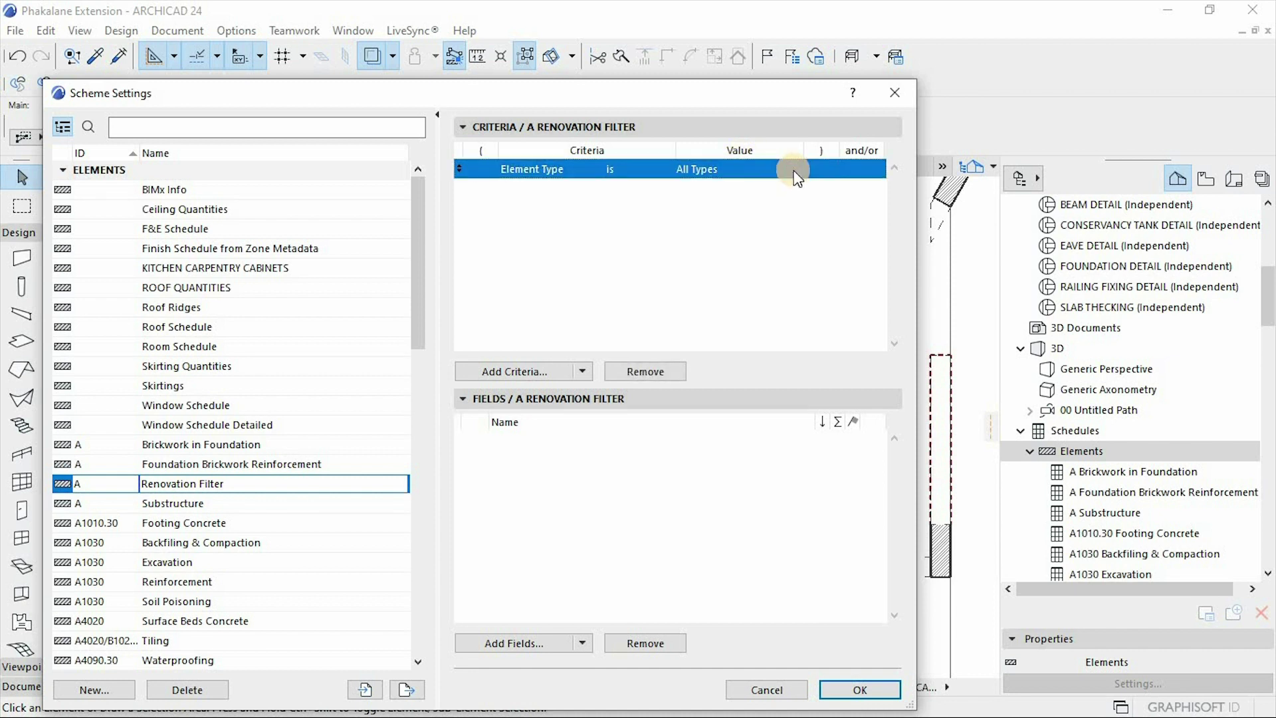
click(793, 168)
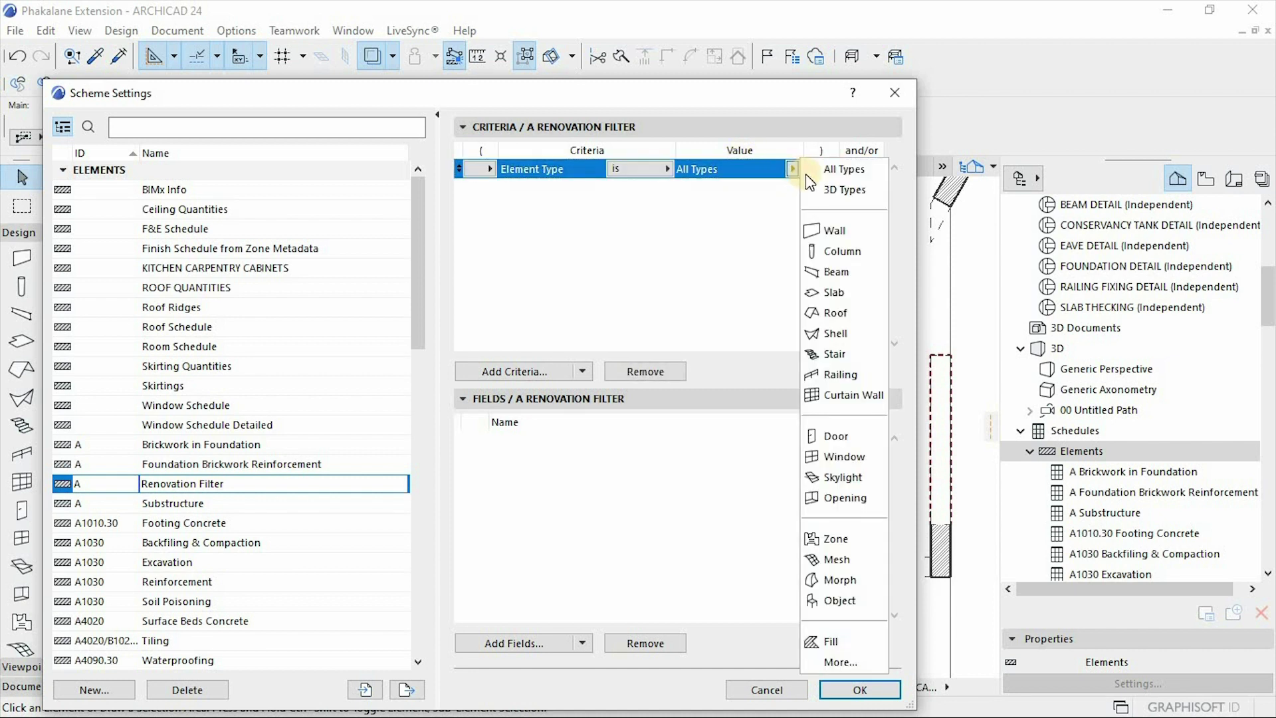
click(828, 231)
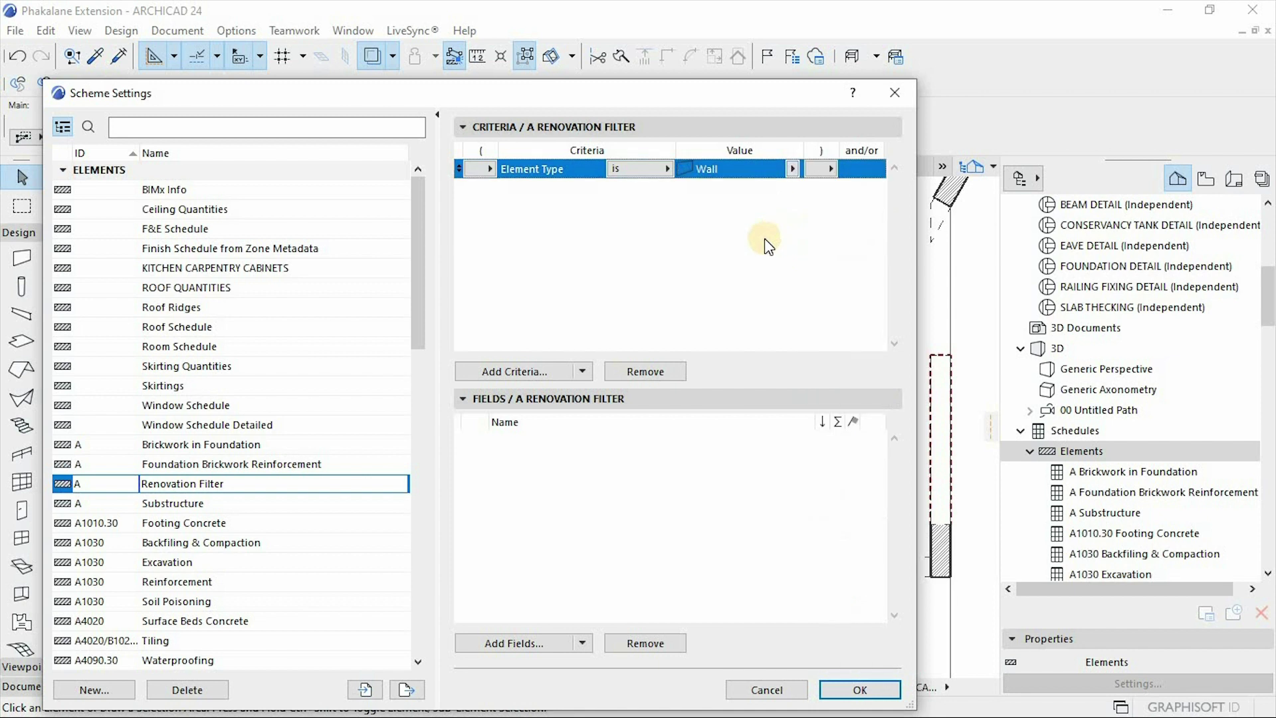
Add the Element Type field to the Renovation Filter scheme
click(505, 647)
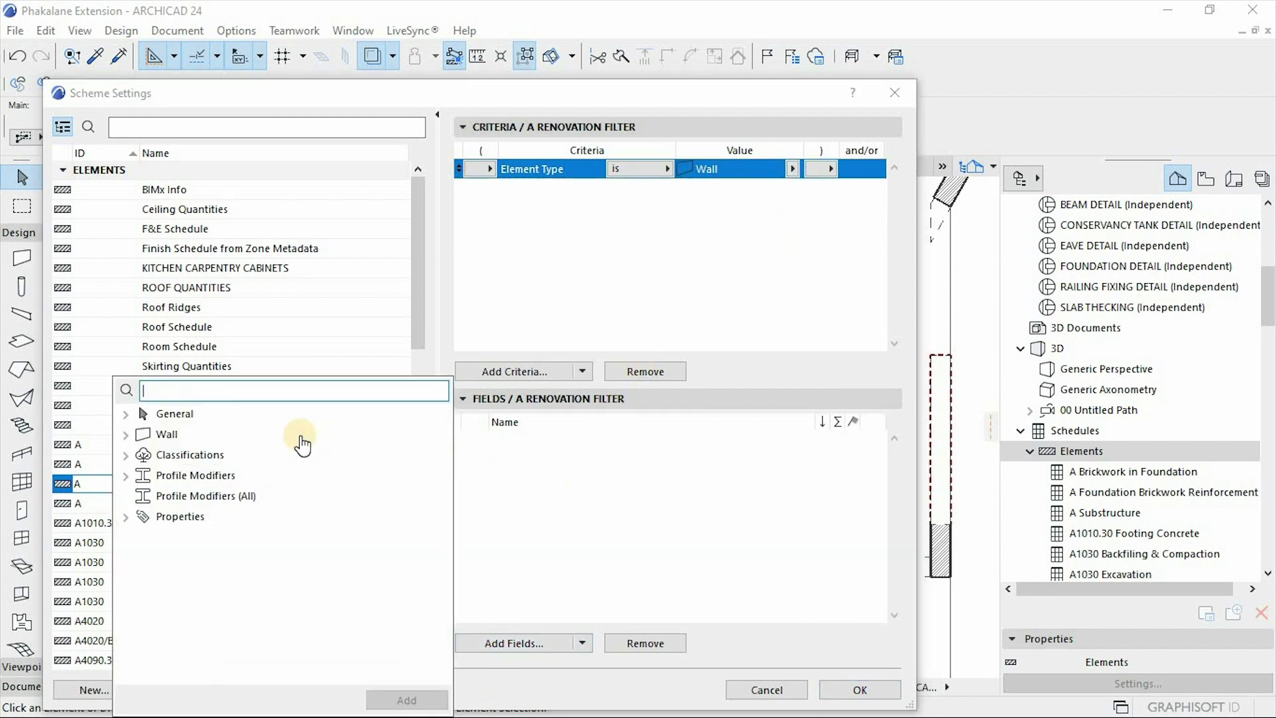
click(274, 390)
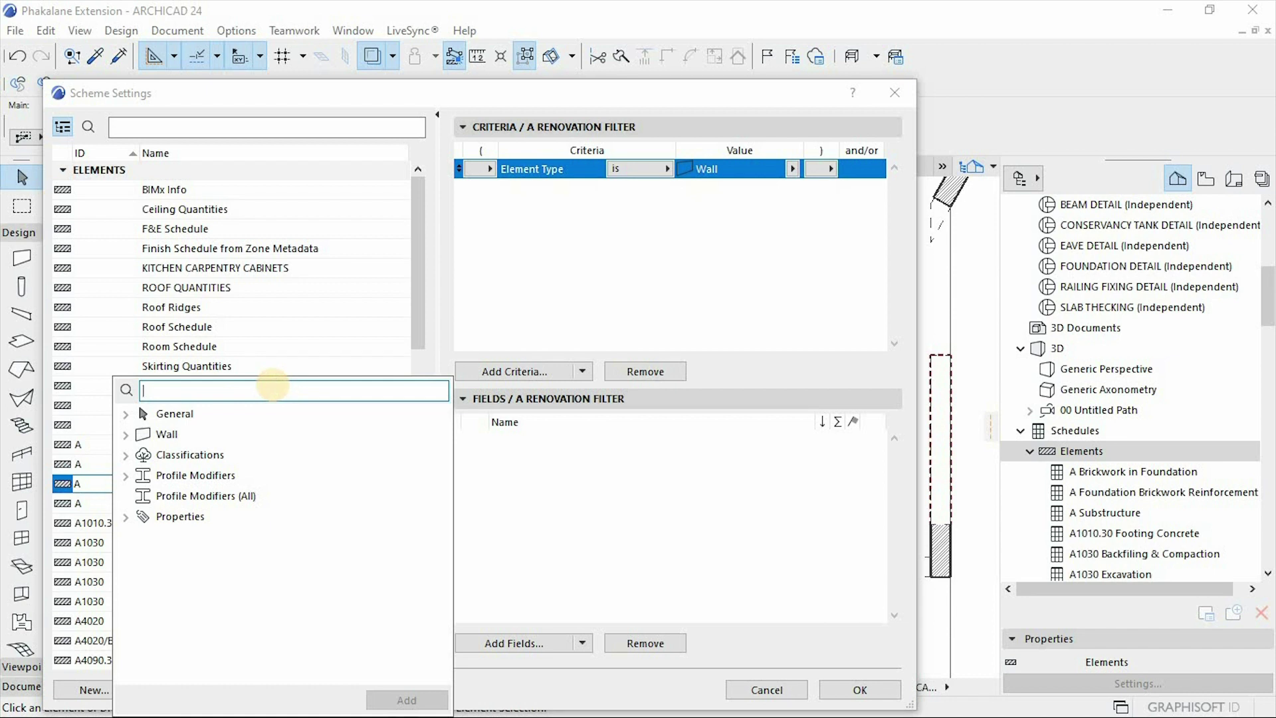
text(Elem)
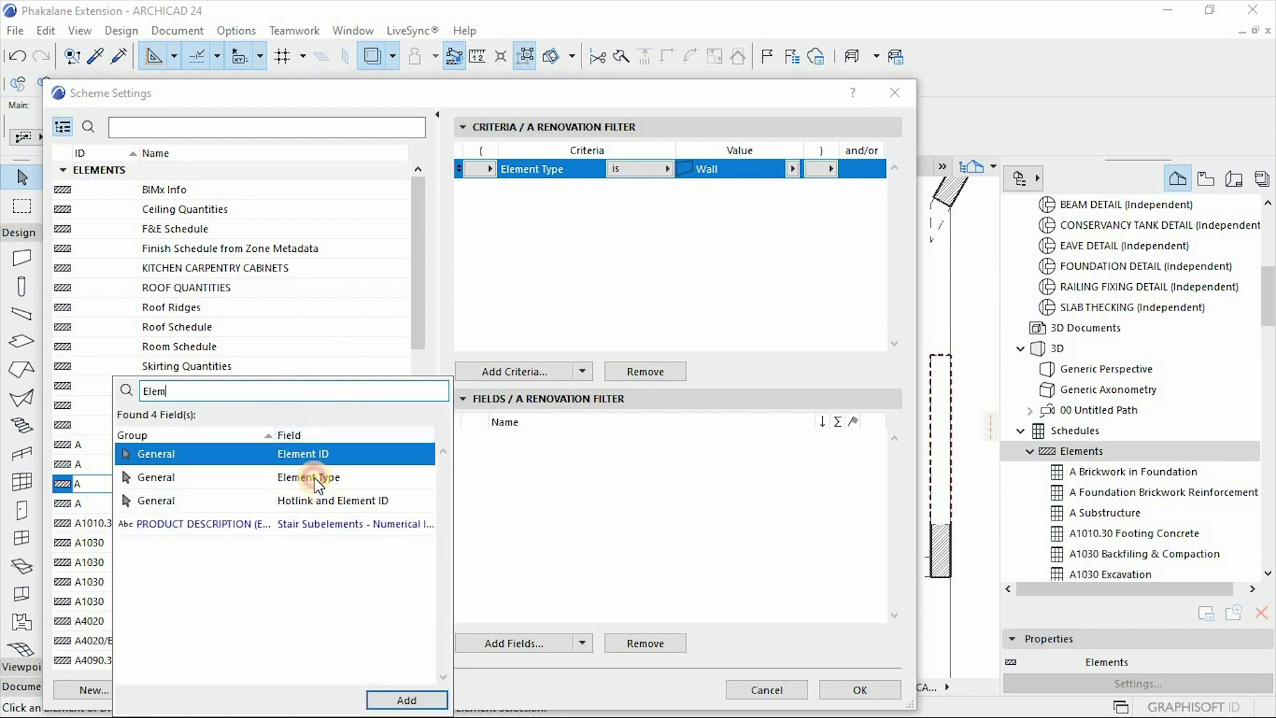
click(322, 477)
key(Return)
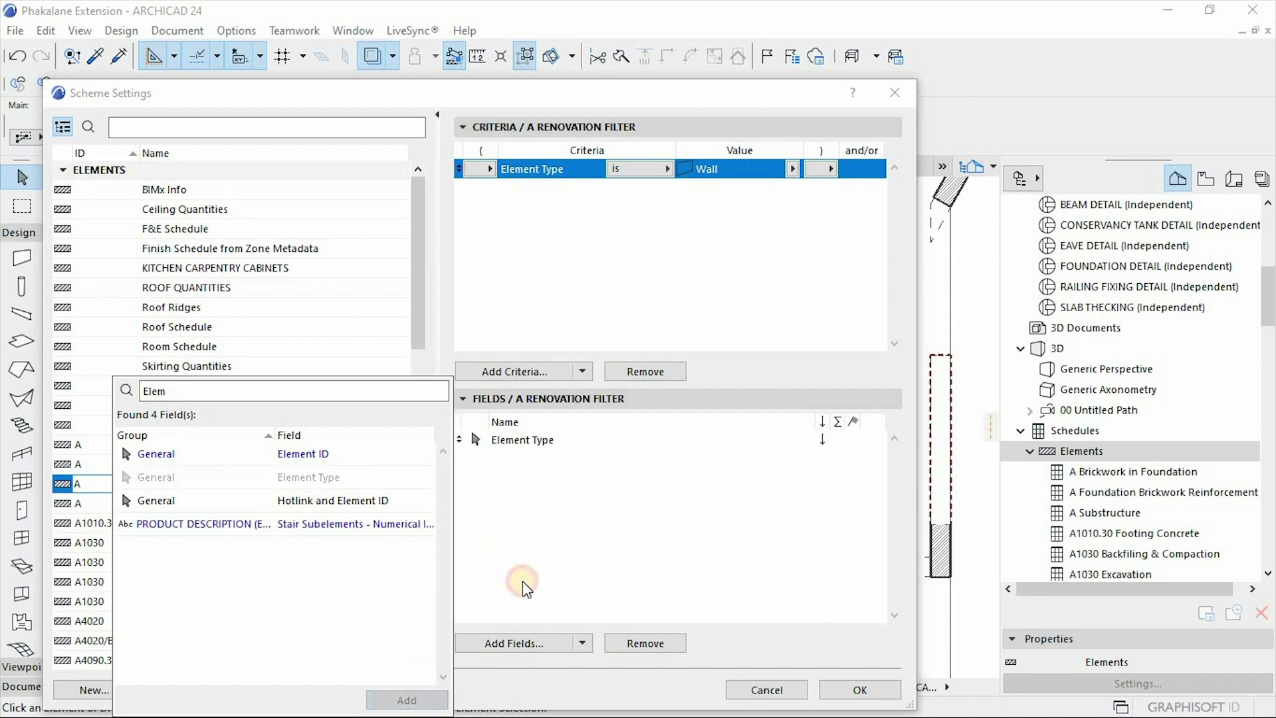
Find the 2D Plan Preview field and add it to the Renovation Filter scheme
click(520, 641)
click(244, 423)
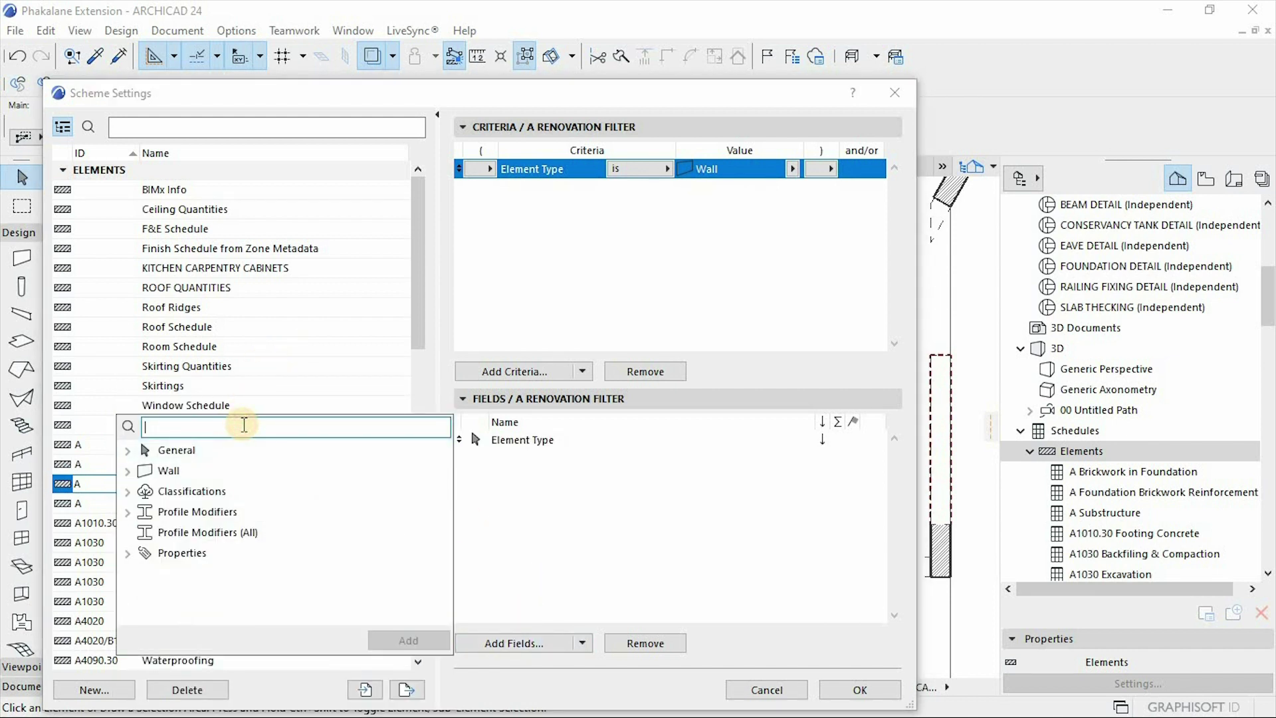
text(@)
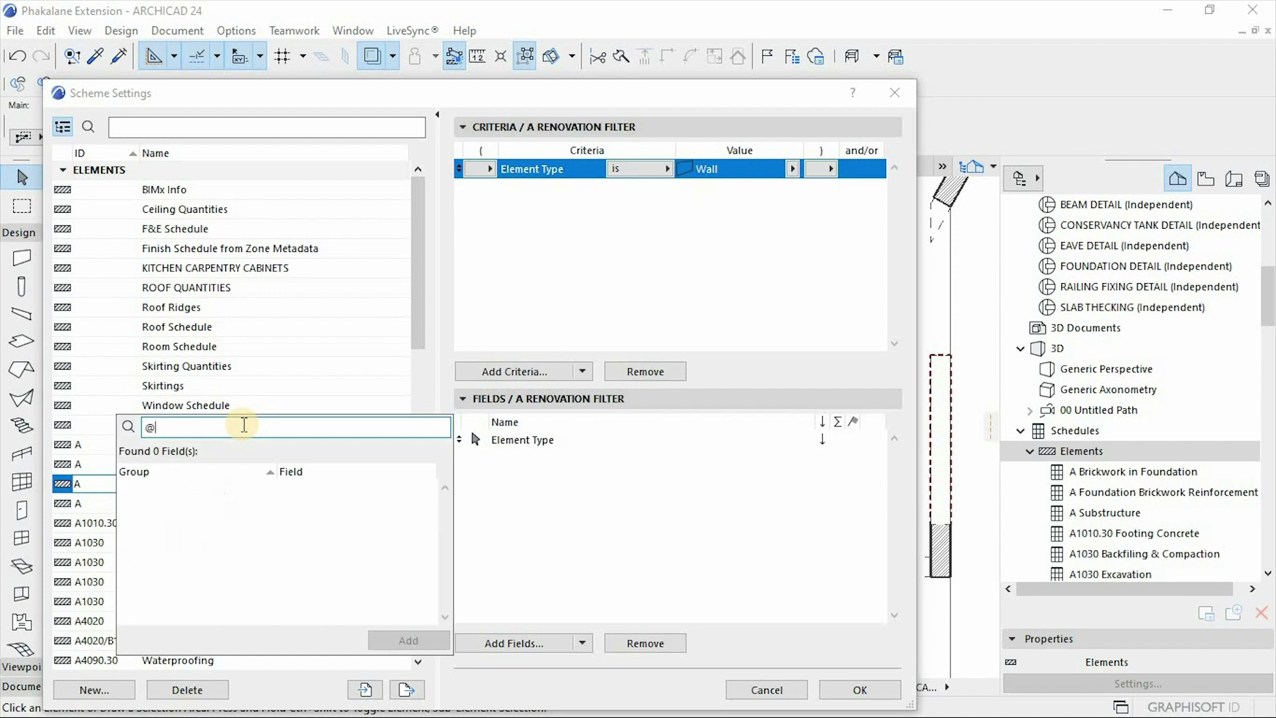
key(BackSpace)
text(2d)
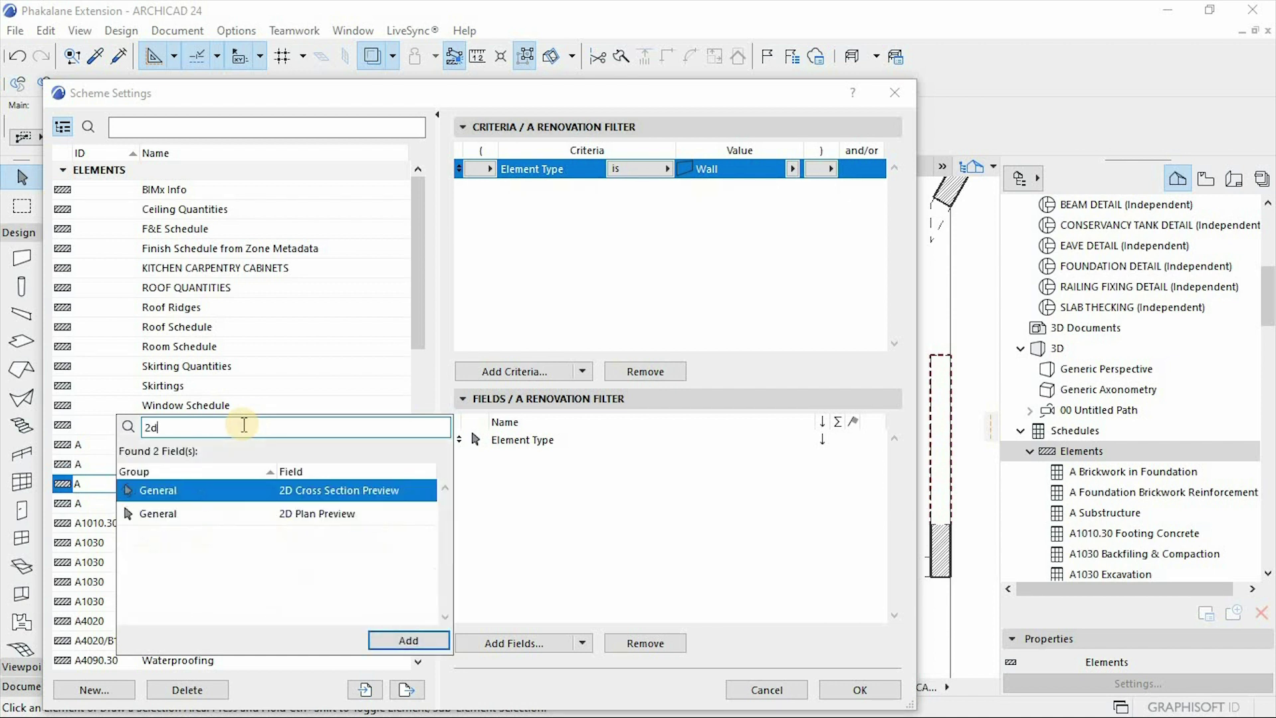
click(320, 514)
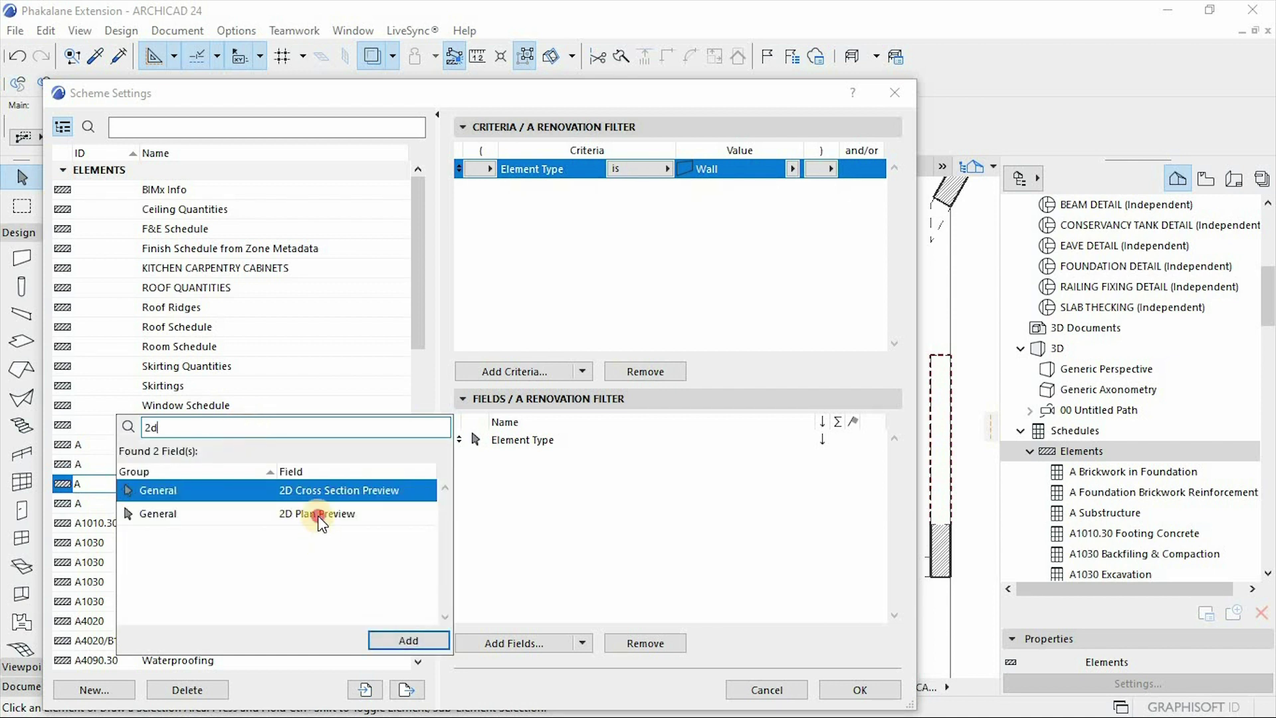
click(409, 640)
Add the Renovation Status field to the Renovation Filter scheme and accept the scheme settings
click(526, 644)
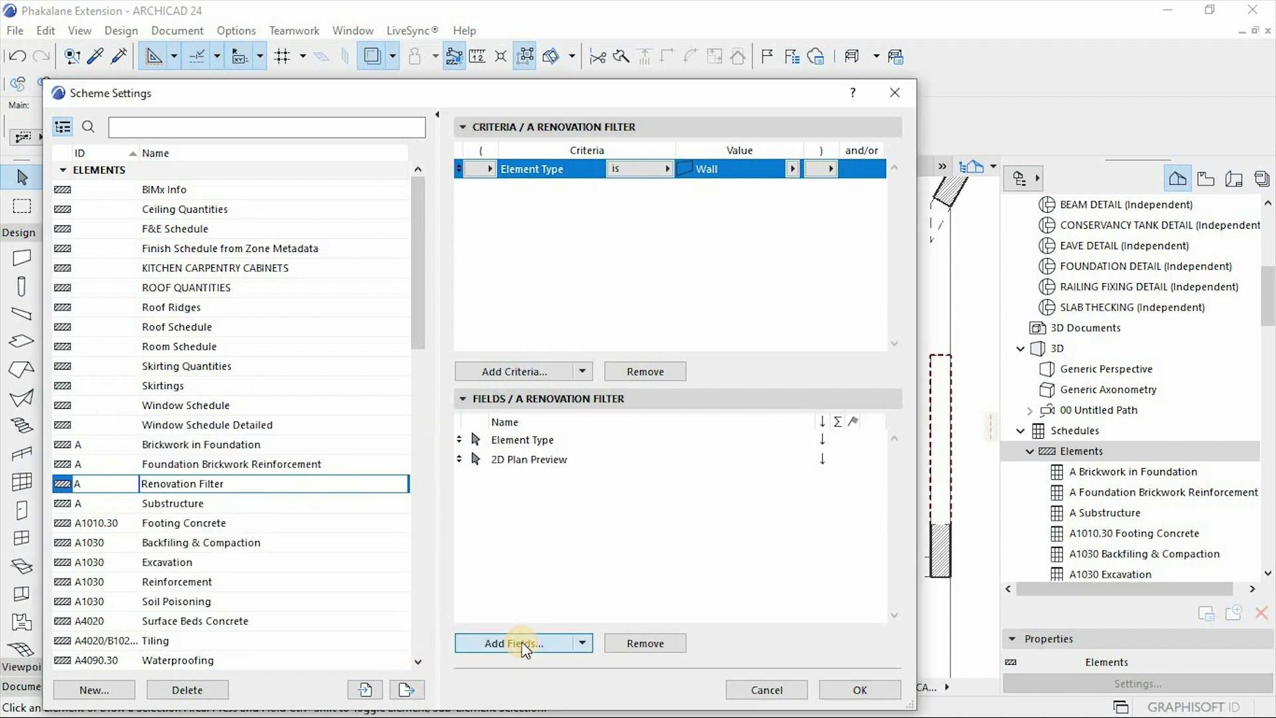
click(525, 643)
click(157, 426)
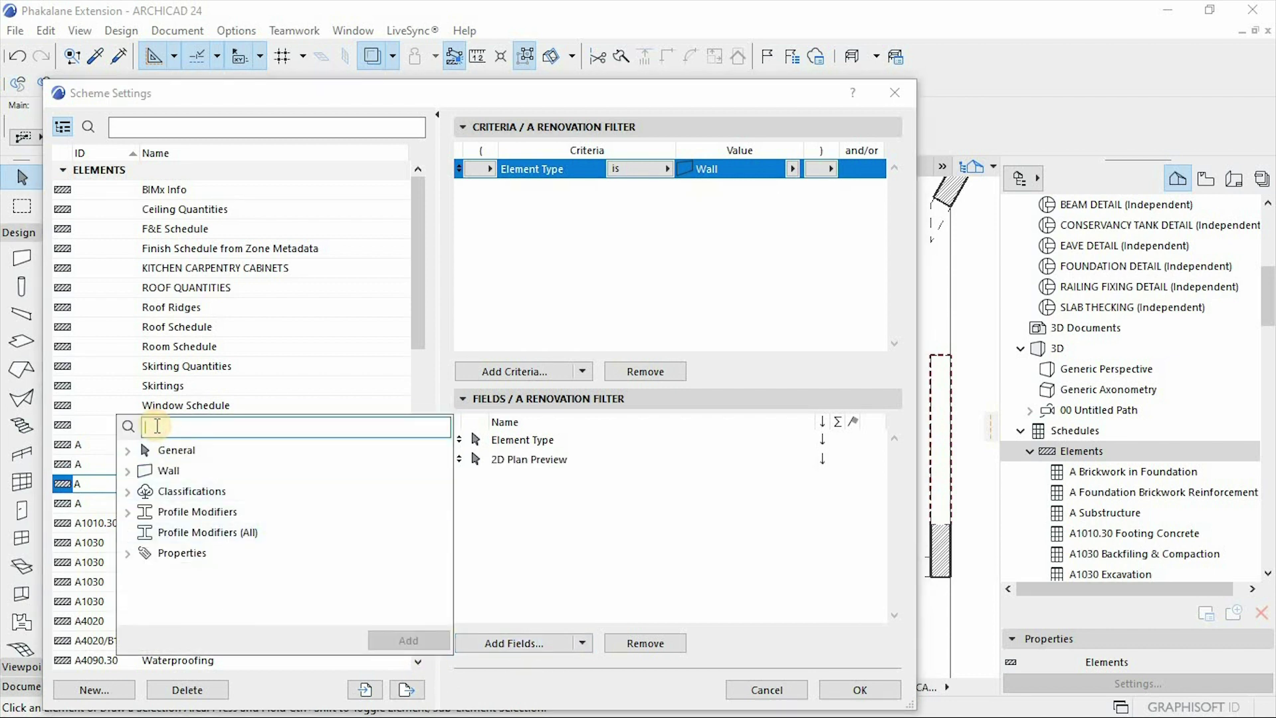
text(Re)
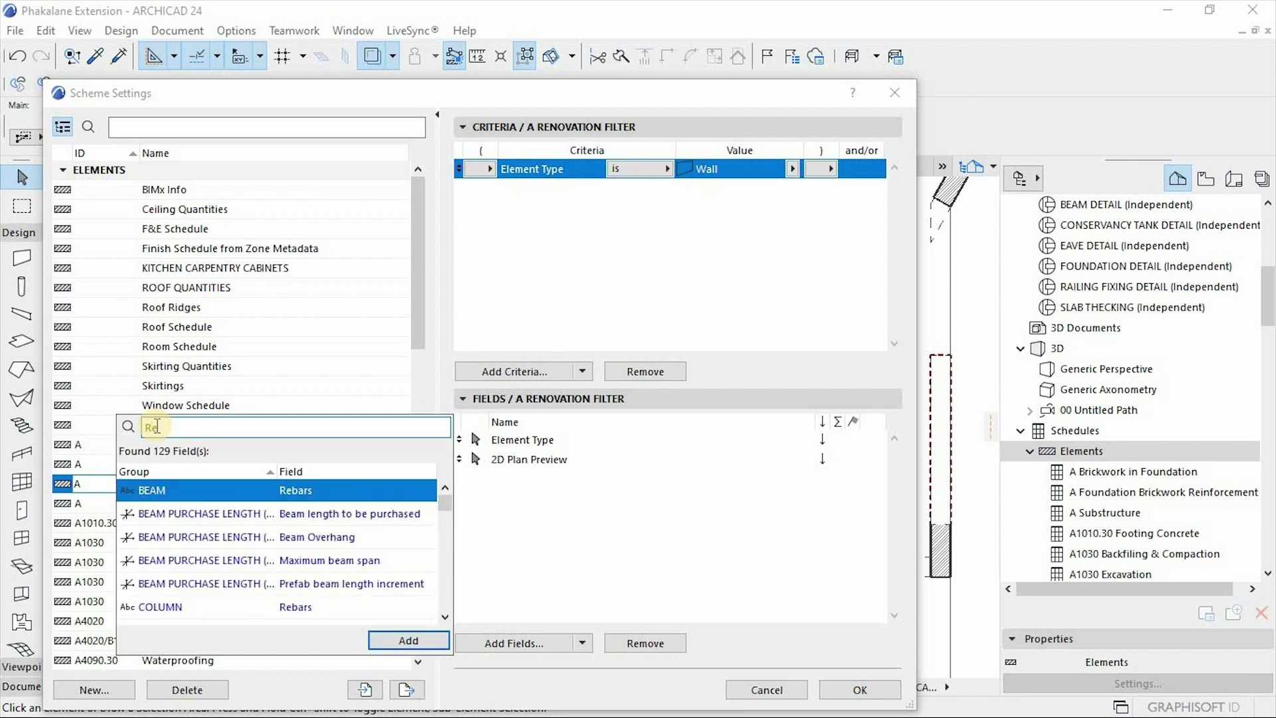
text(nova)
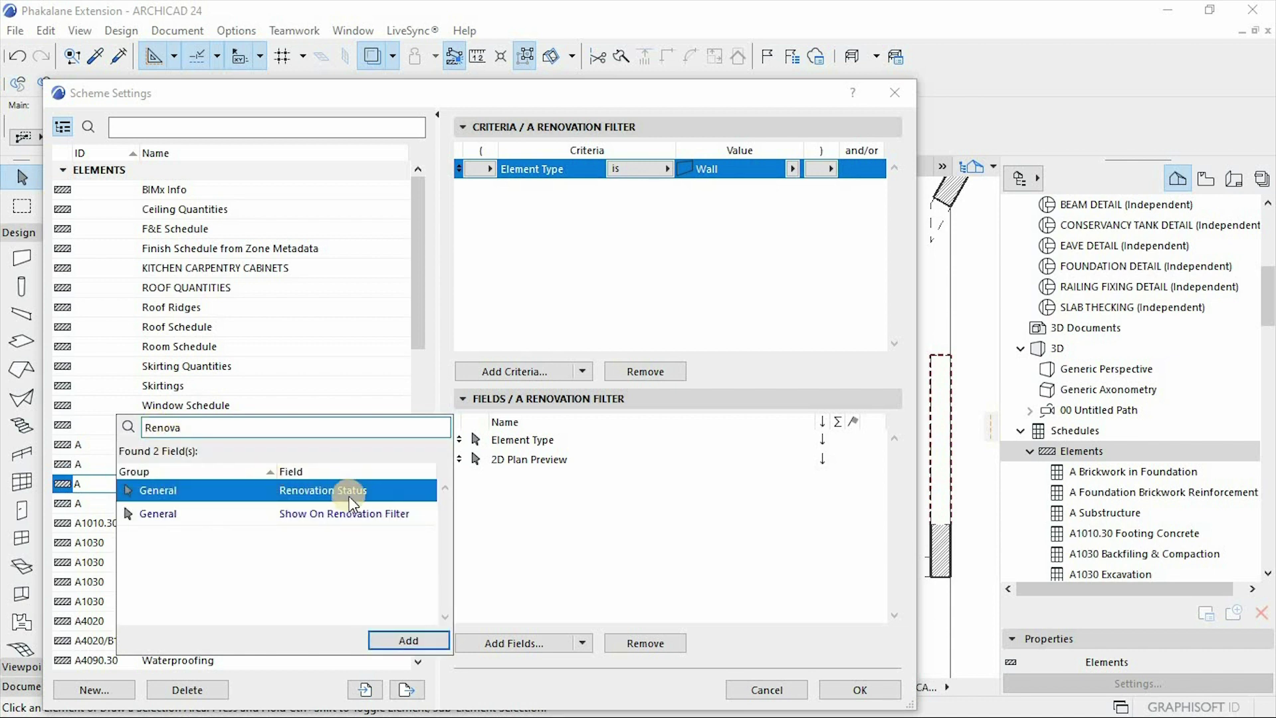
key(Return)
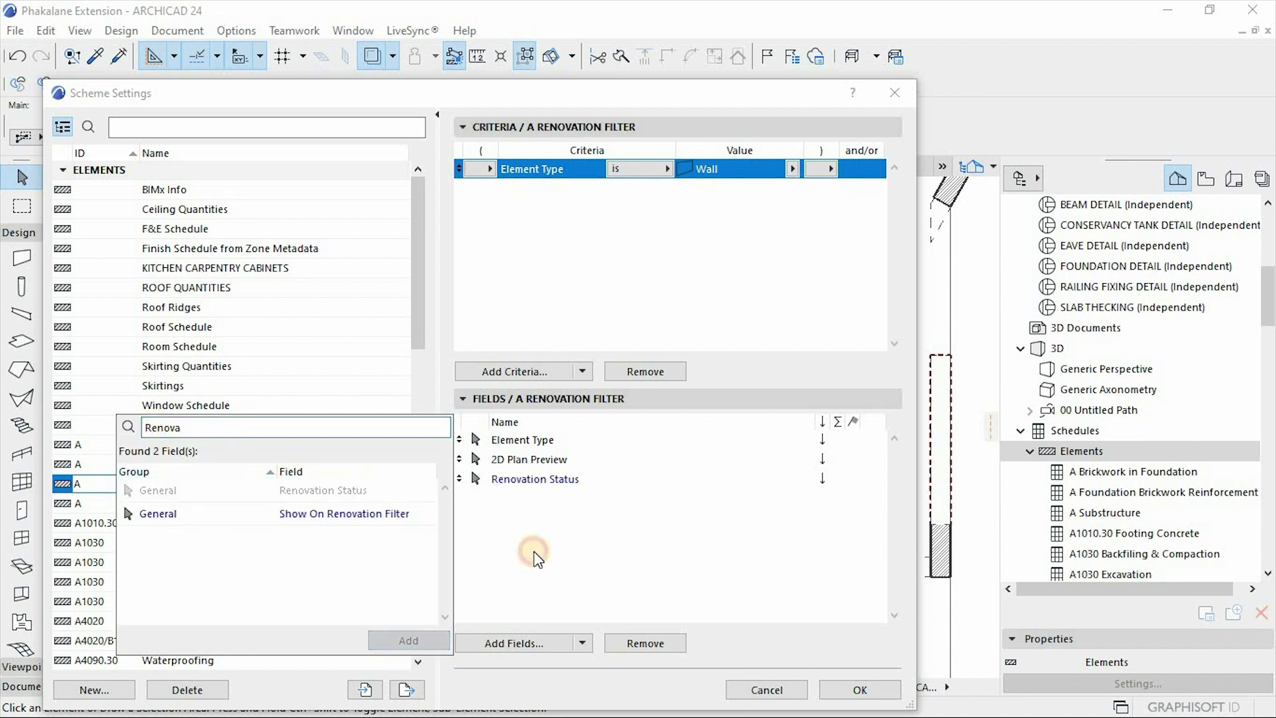
click(858, 690)
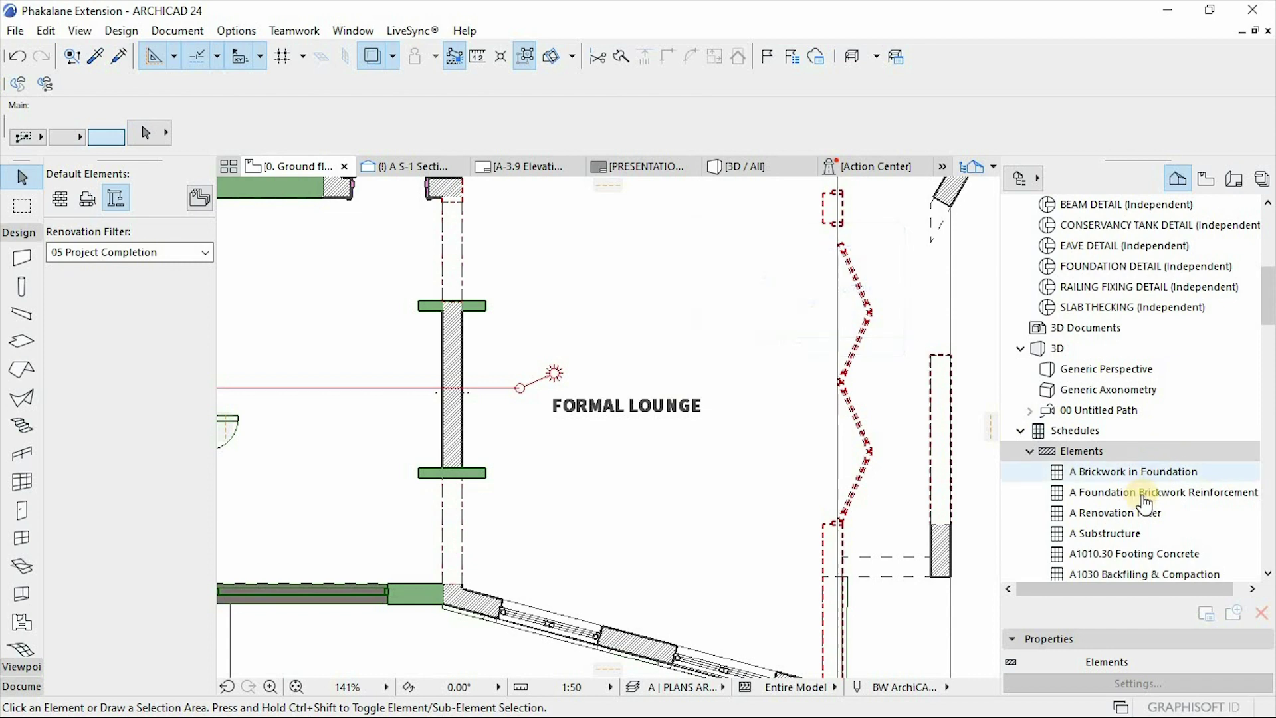
Open the A Renovation Filter schedule and merge its uniform items
scroll(1100, 492, down, 1)
double_click(1092, 455)
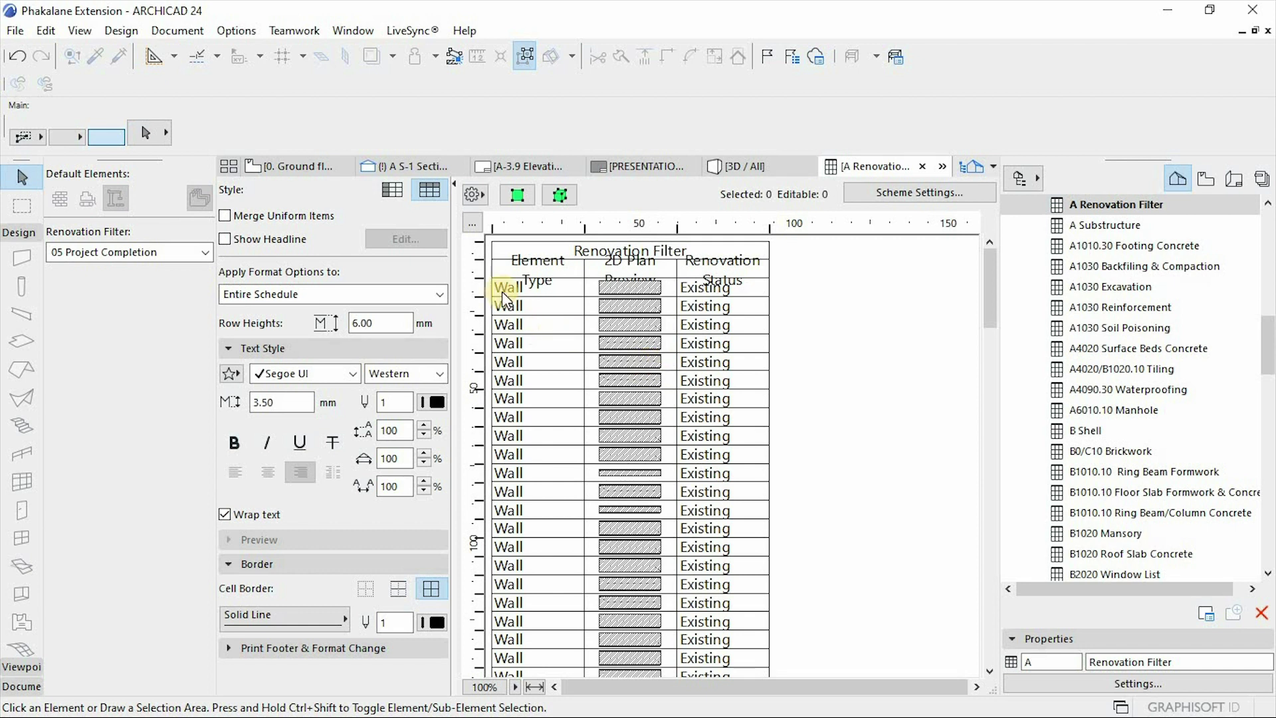
click(228, 217)
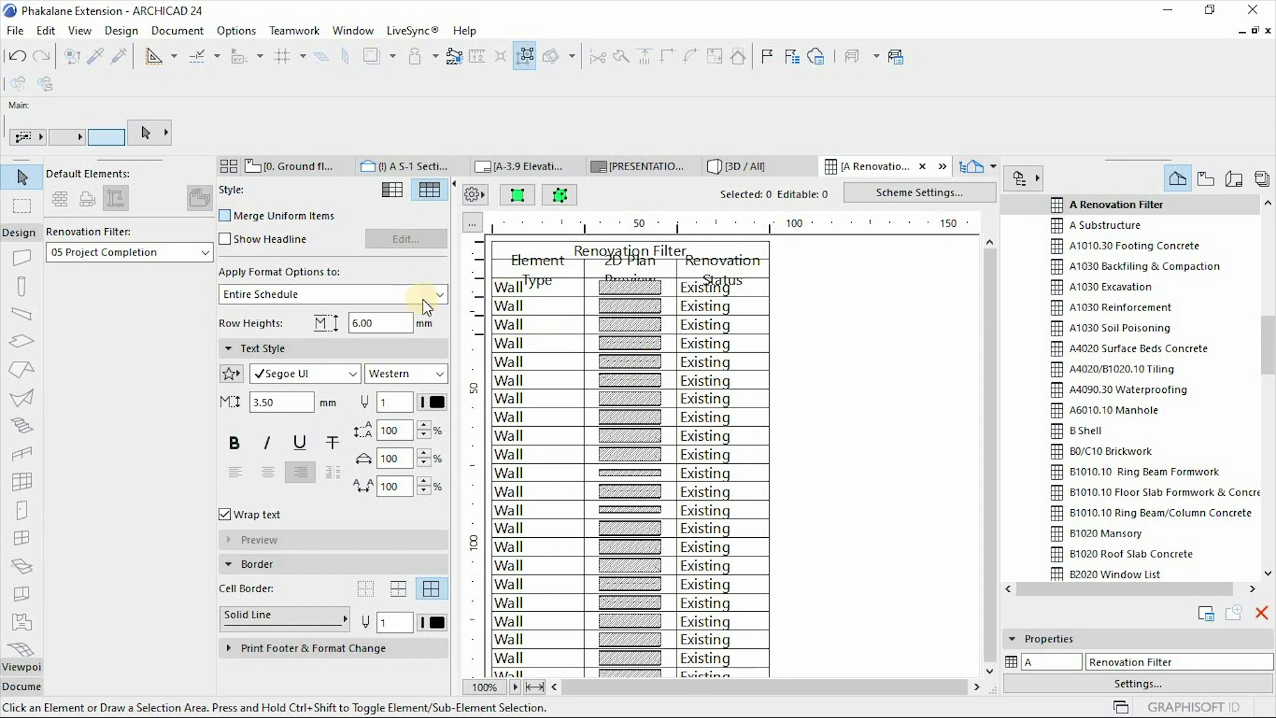
Widen the 2D Plan Preview column to about 42 mm and Renovation Status to about 45 mm, and make the title and header rows taller
drag(679, 230, 714, 226)
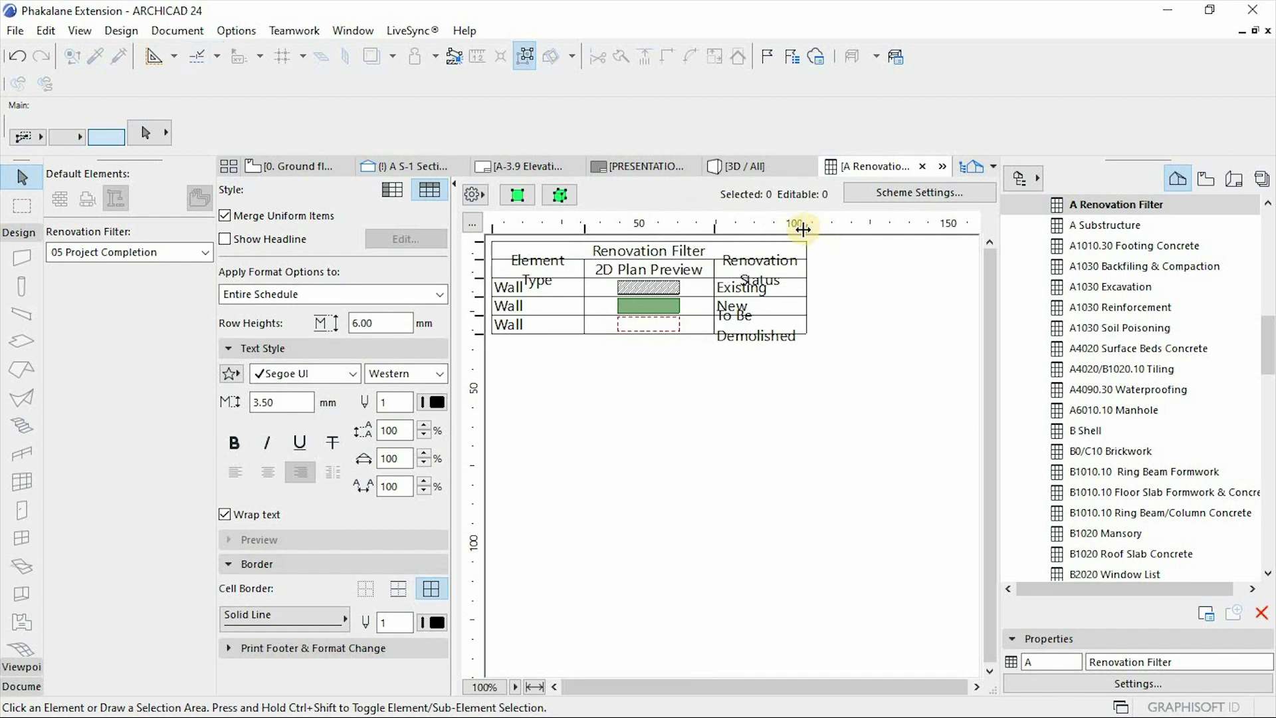
drag(805, 226, 853, 226)
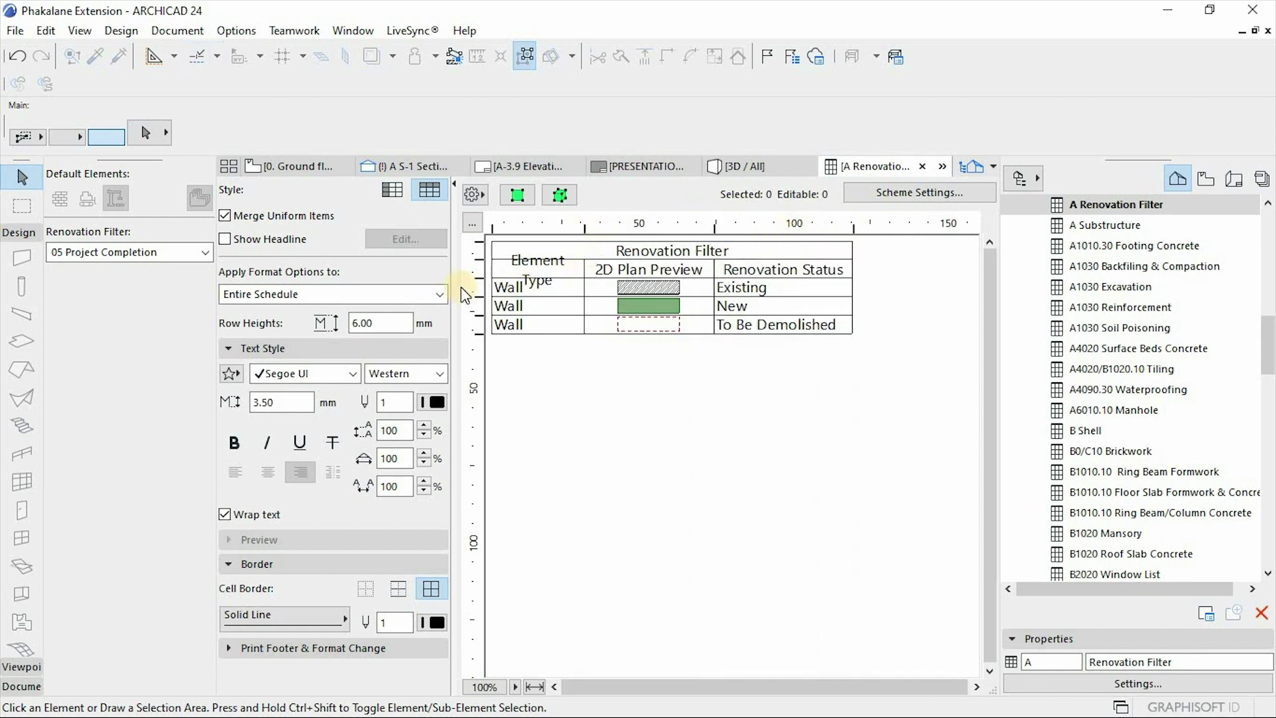
drag(481, 259, 482, 297)
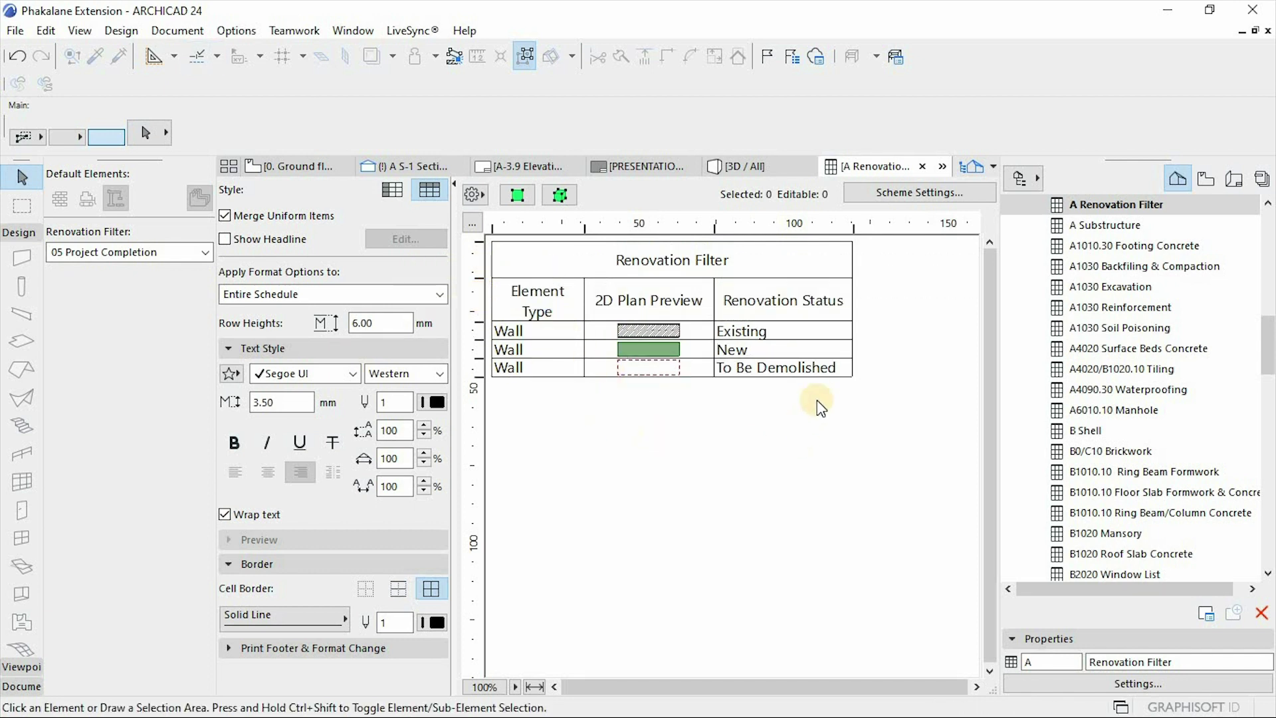
Change the title in the schedule's header row to LEGEND
click(514, 688)
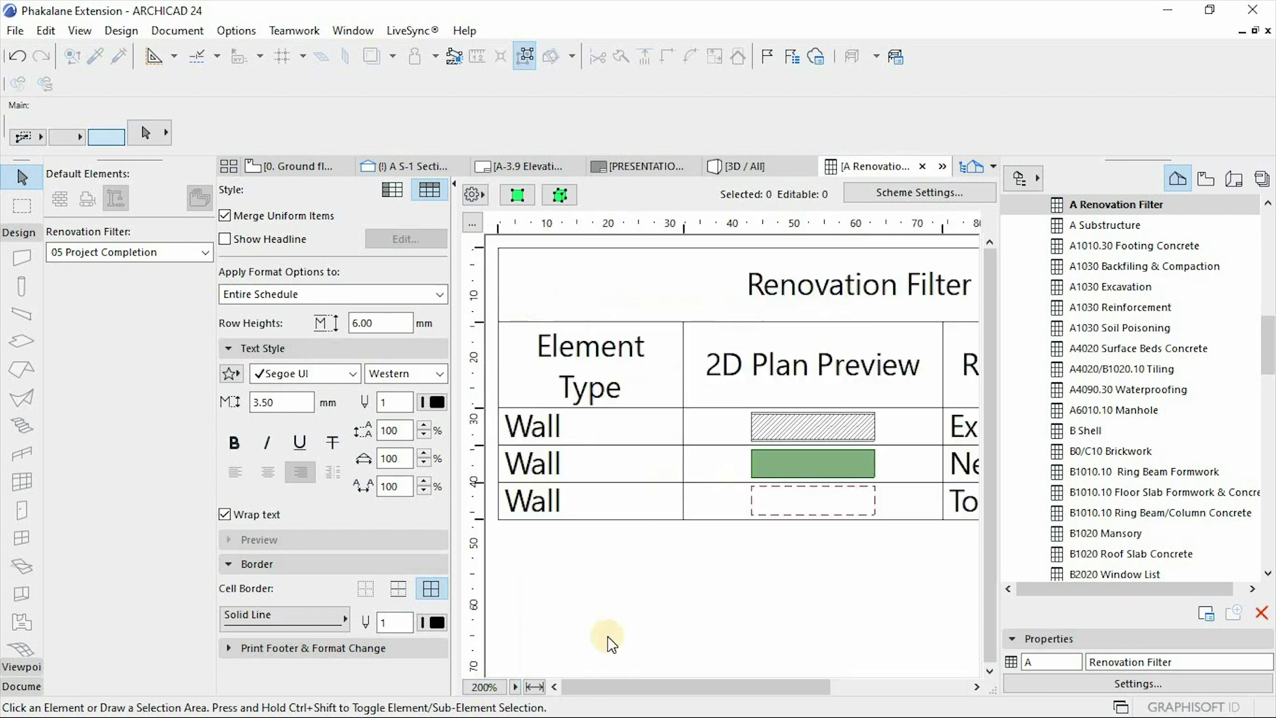
drag(619, 687, 665, 688)
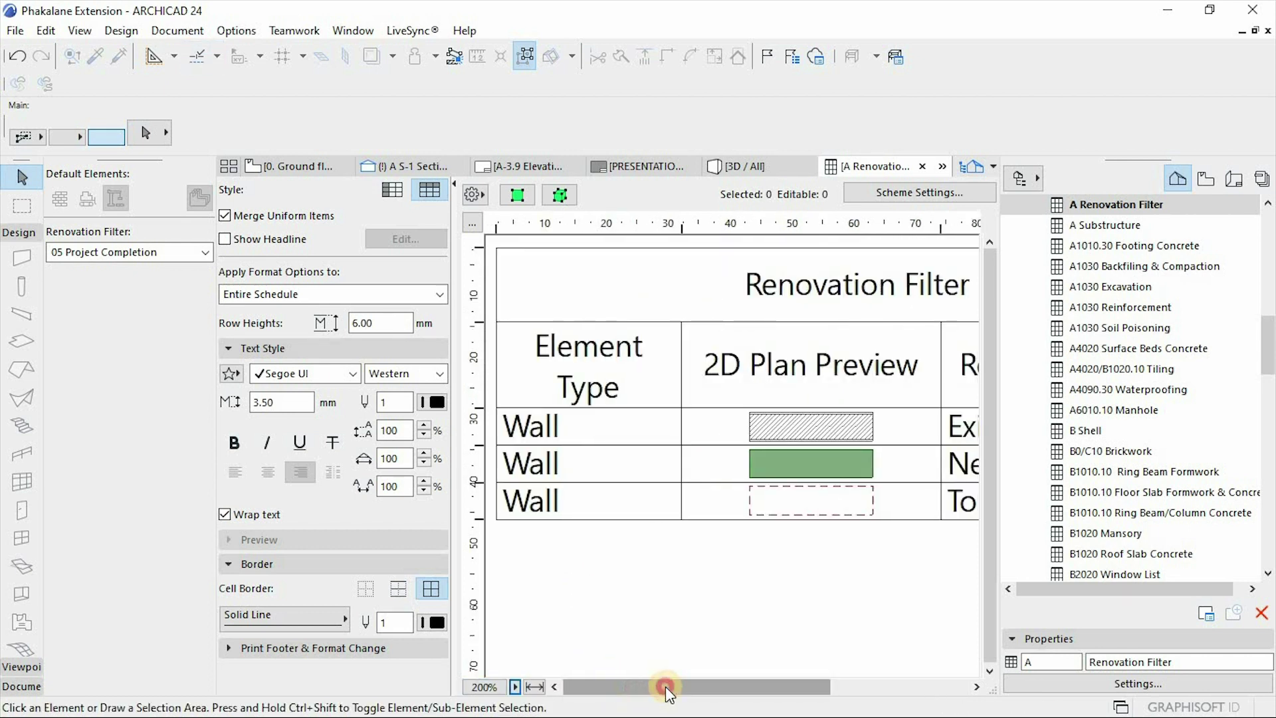
click(513, 686)
key(Return)
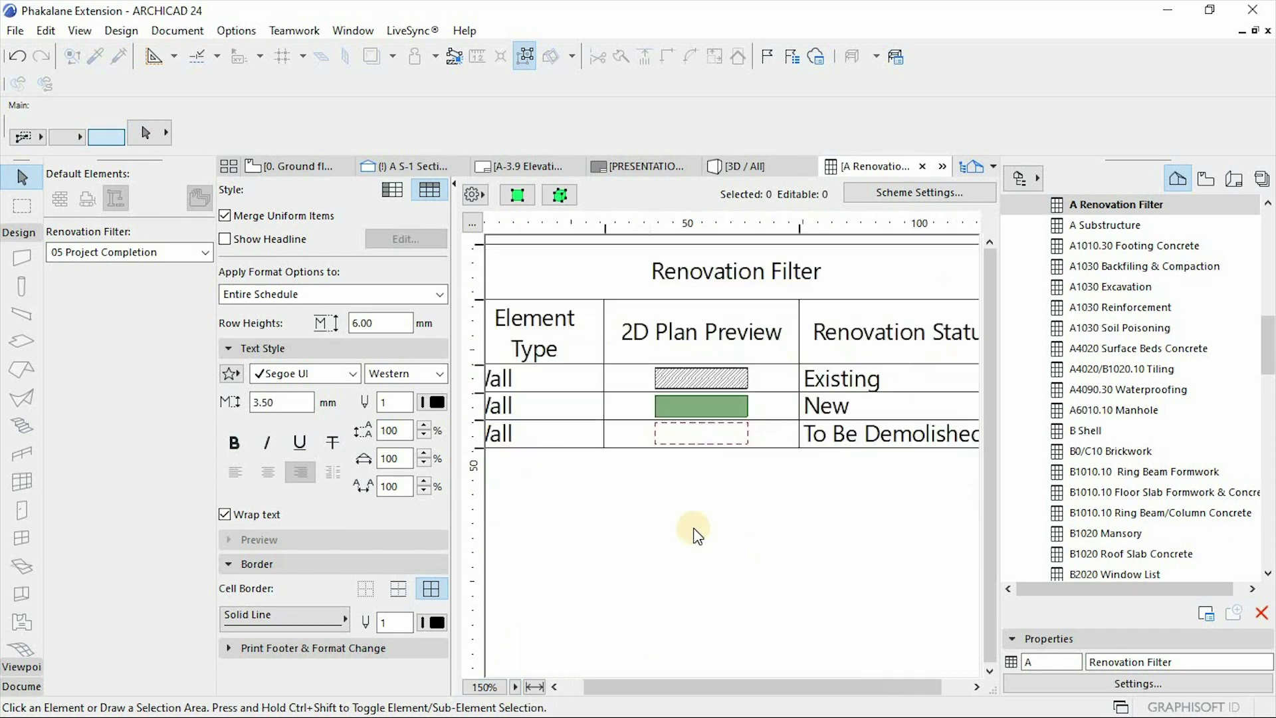
drag(673, 688, 647, 690)
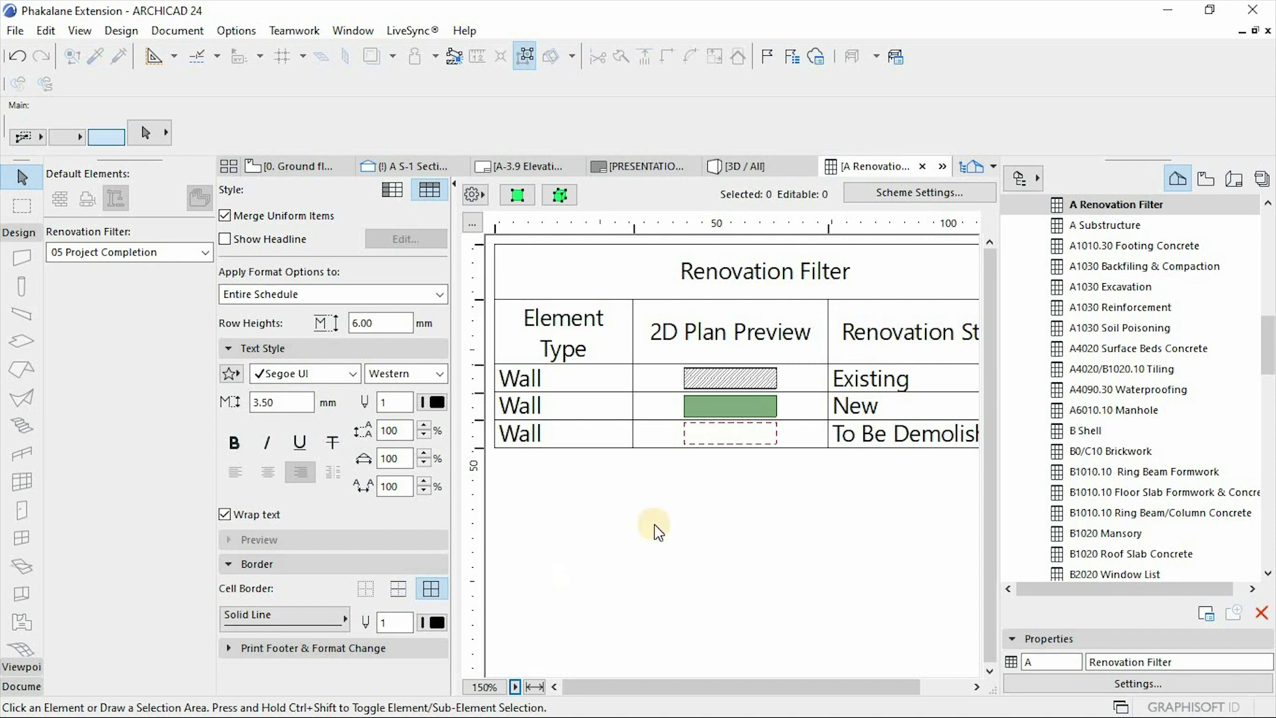
double_click(829, 284)
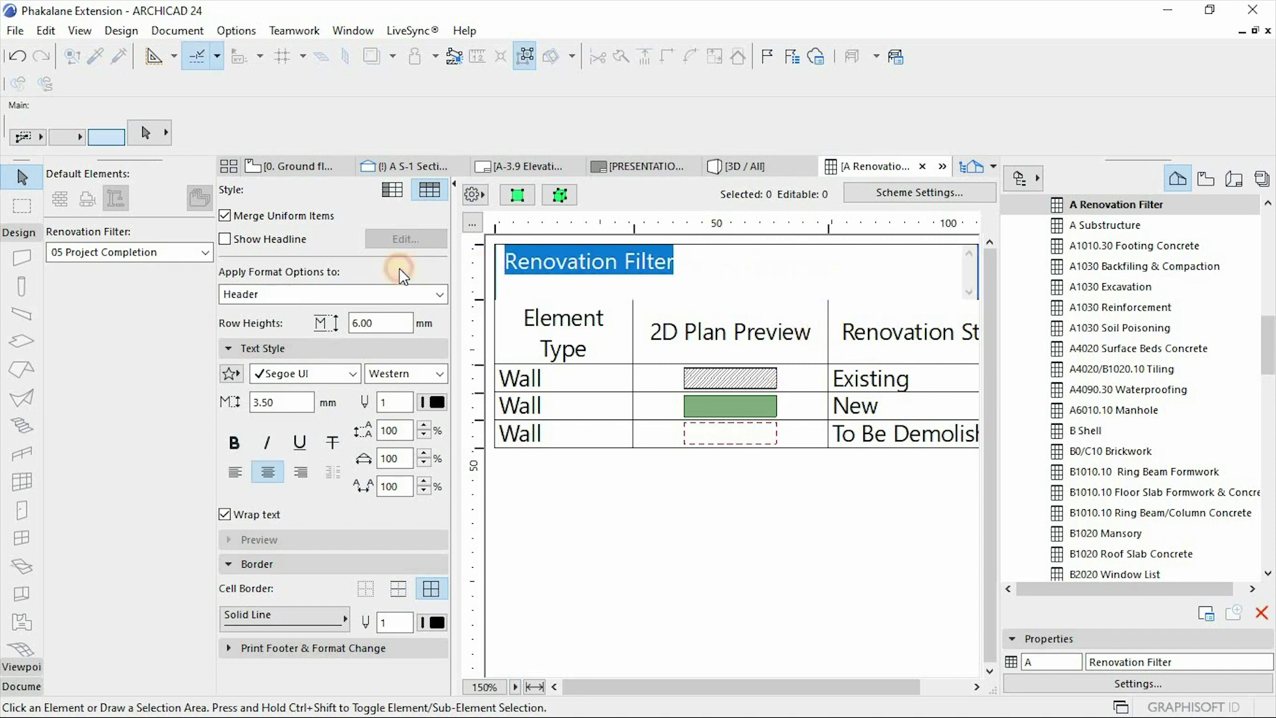
text(LEGEND)
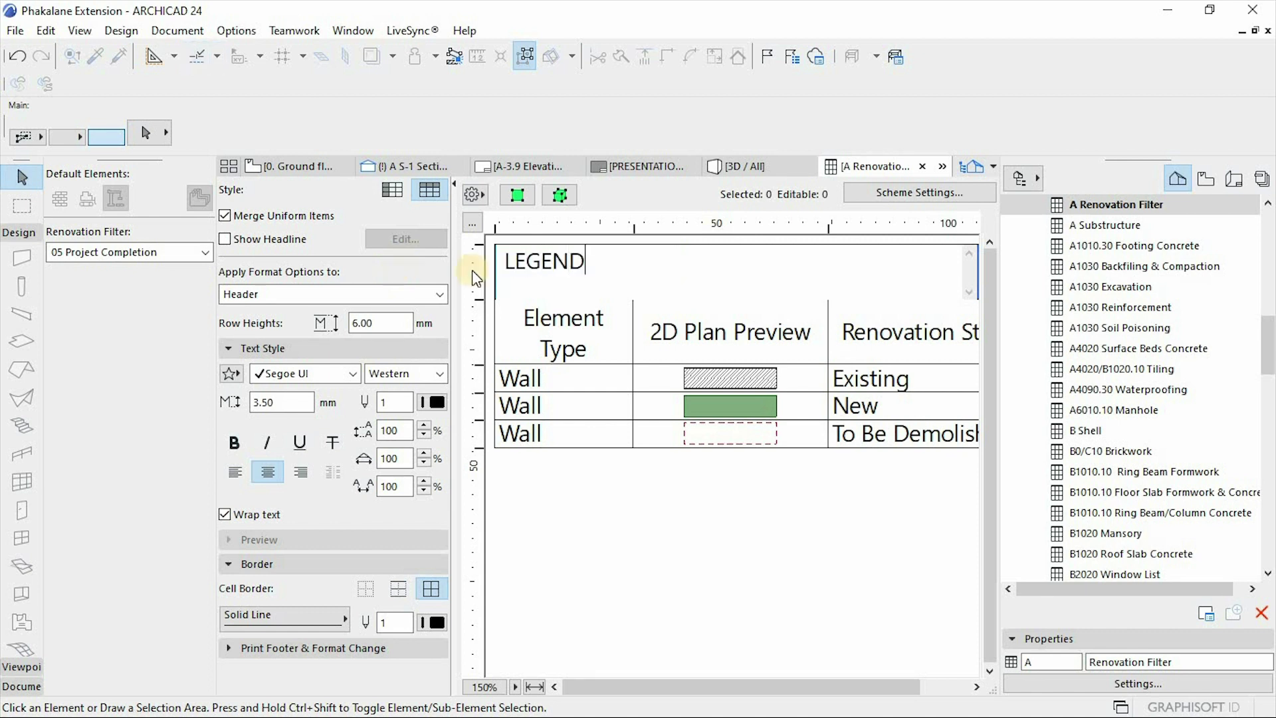
click(640, 563)
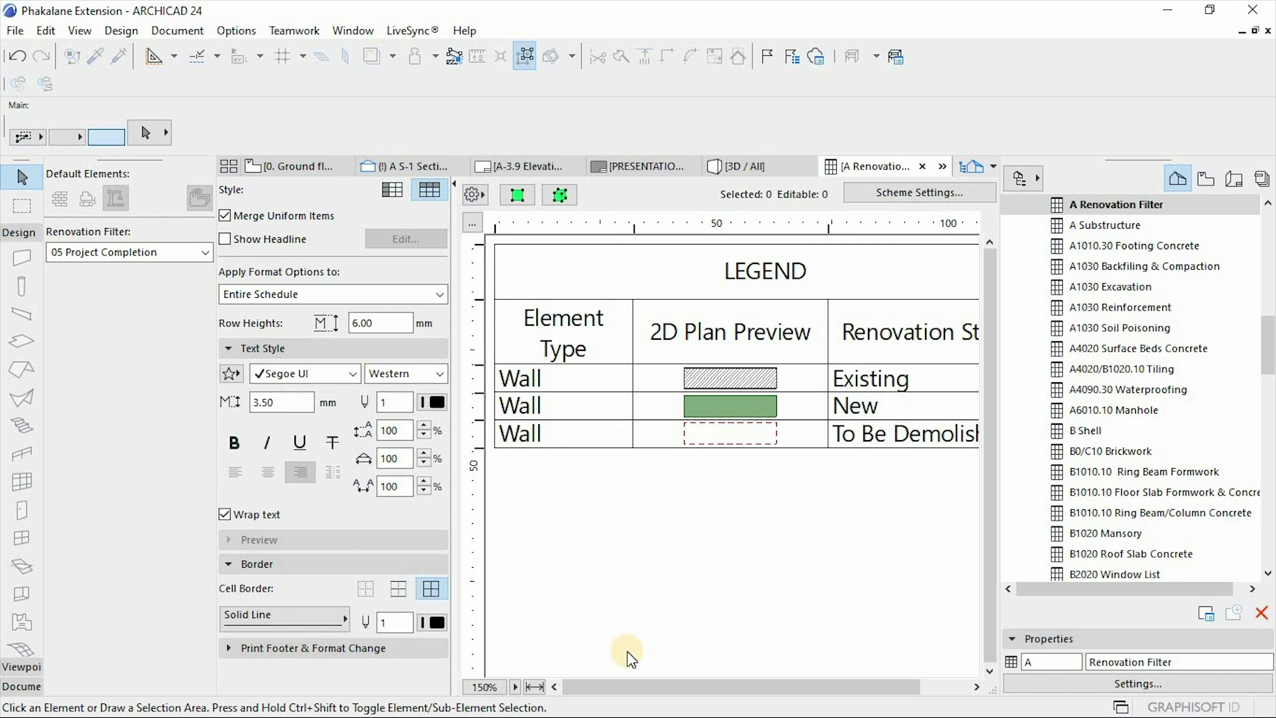
Open the A-3.1 Plans layout from the layout book
click(1206, 181)
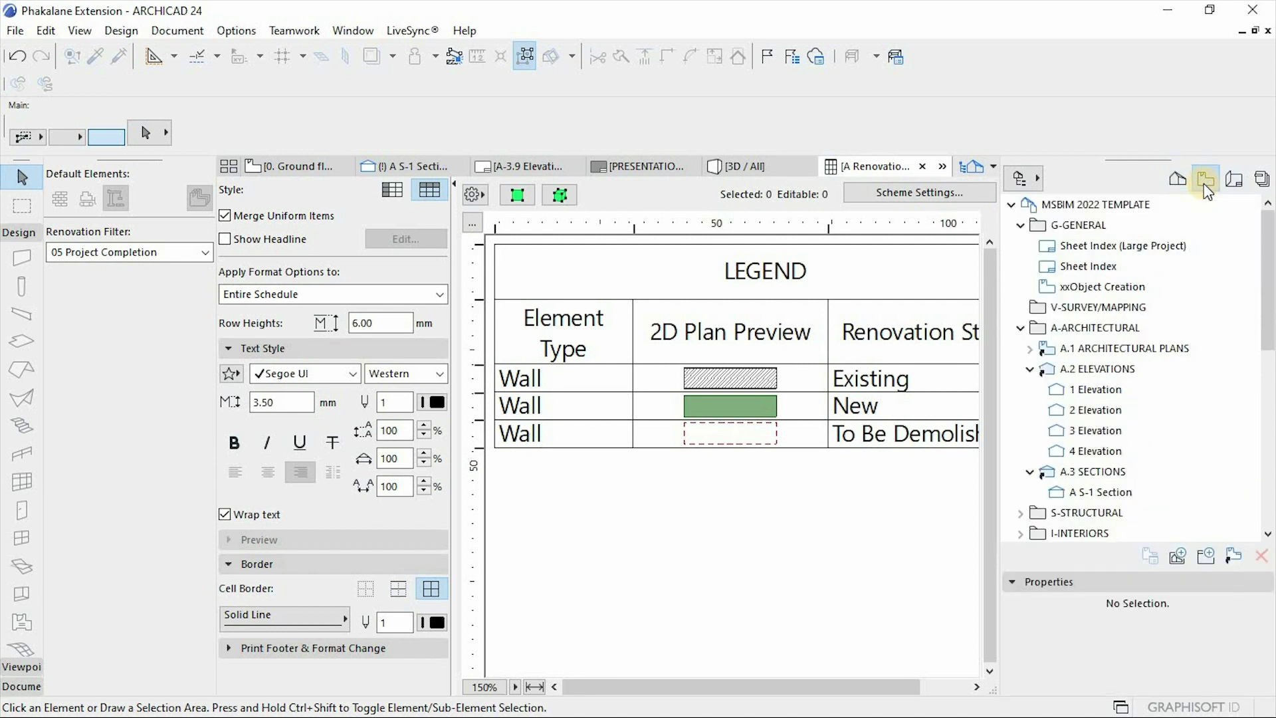
click(1233, 179)
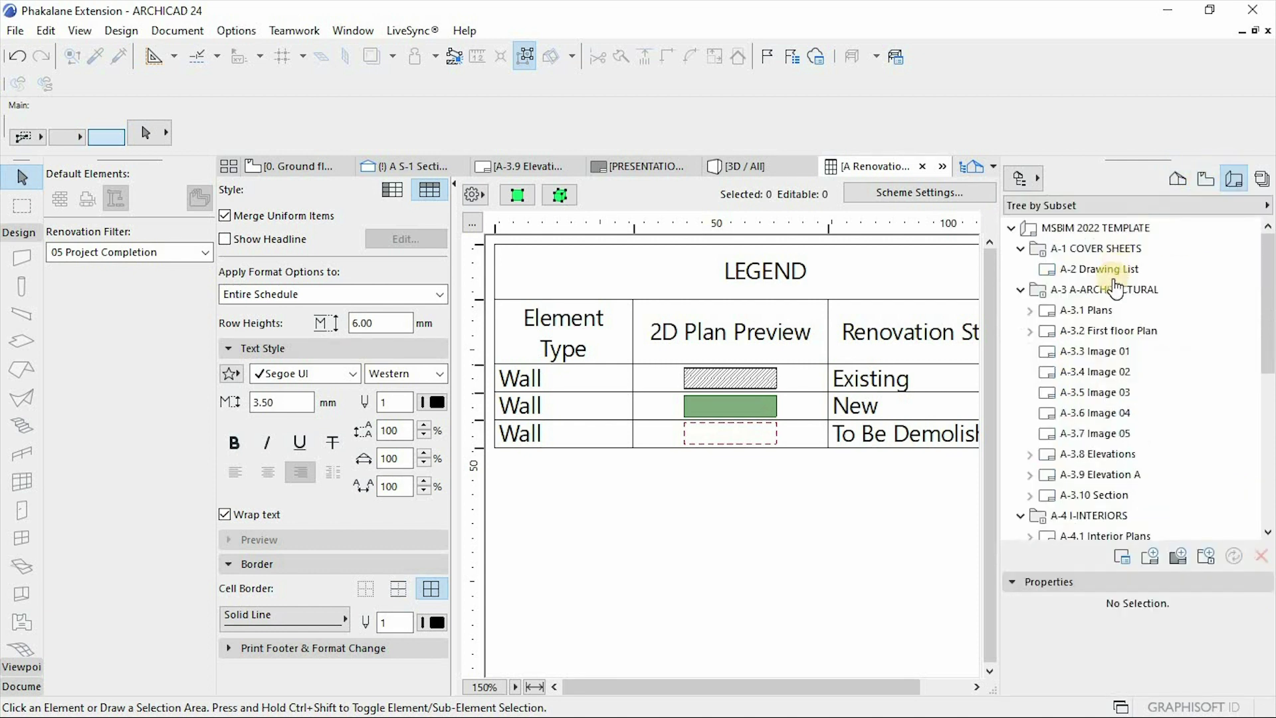
click(1107, 311)
double_click(1108, 311)
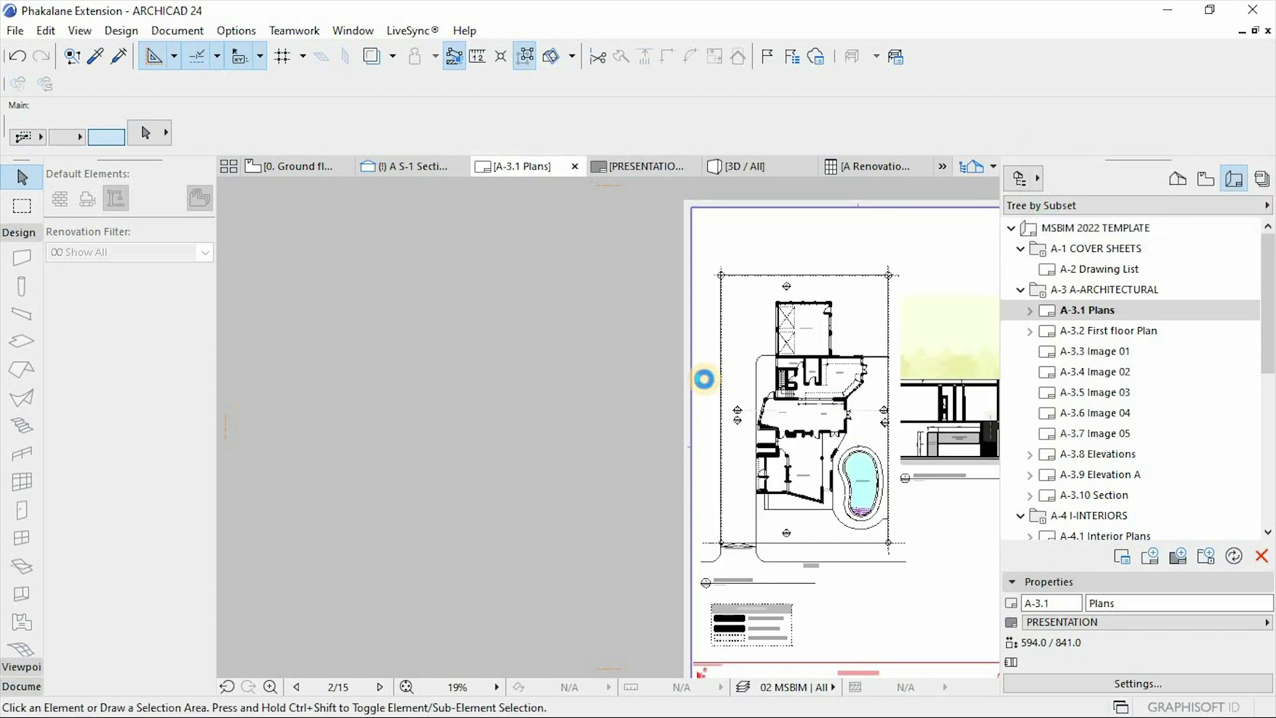
Examine the existing wall legend below the Ground Floor Plan and select all of its fills and texts
scroll(512, 345, down, 3)
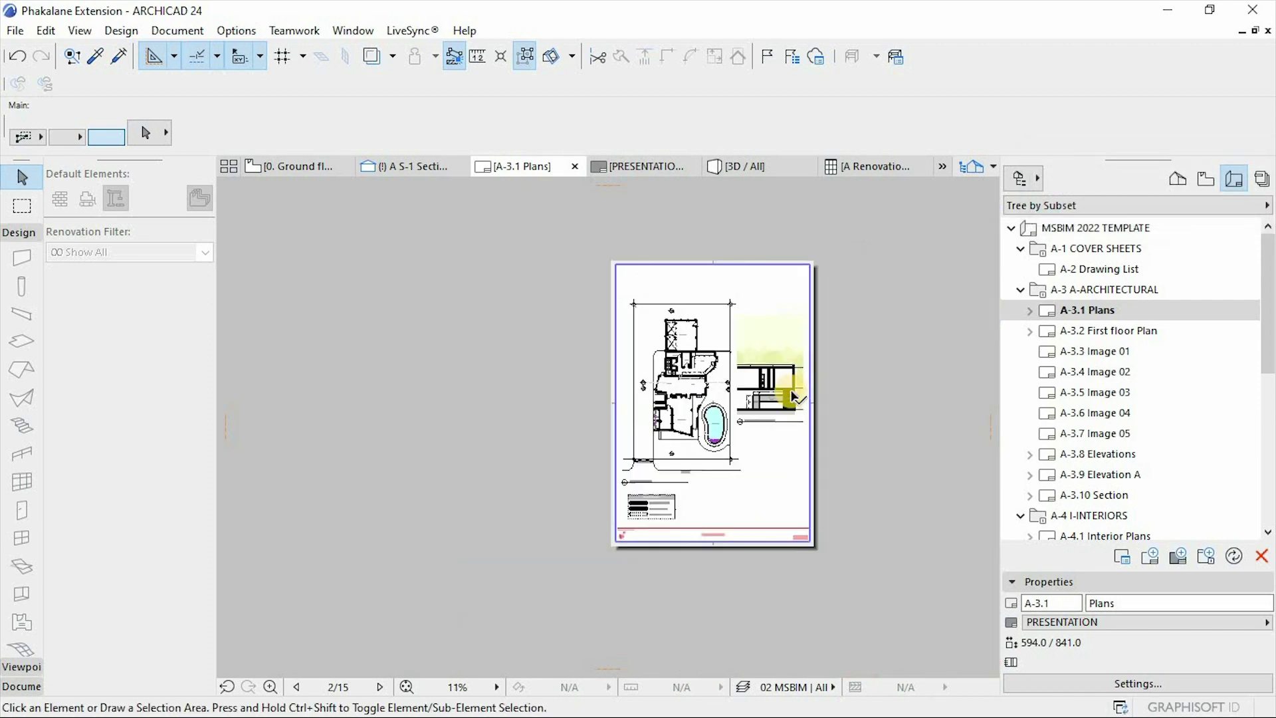
scroll(572, 609, up, 10)
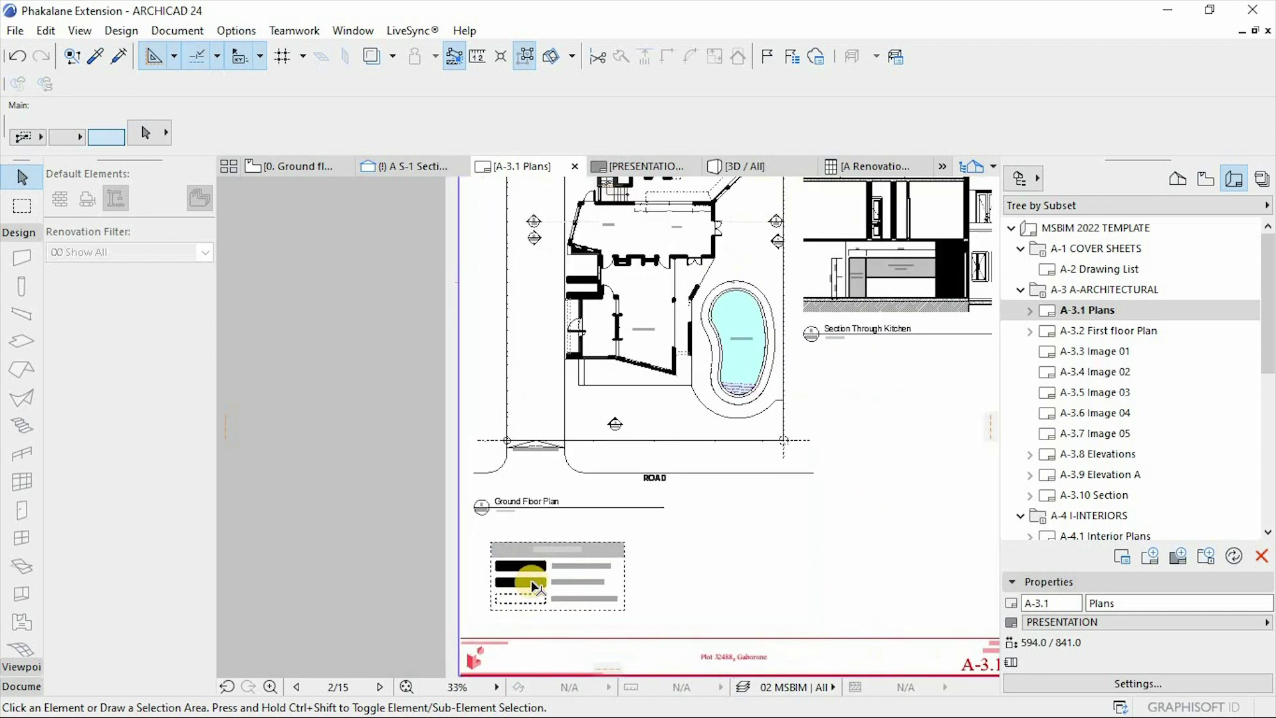
scroll(571, 573, down, 3)
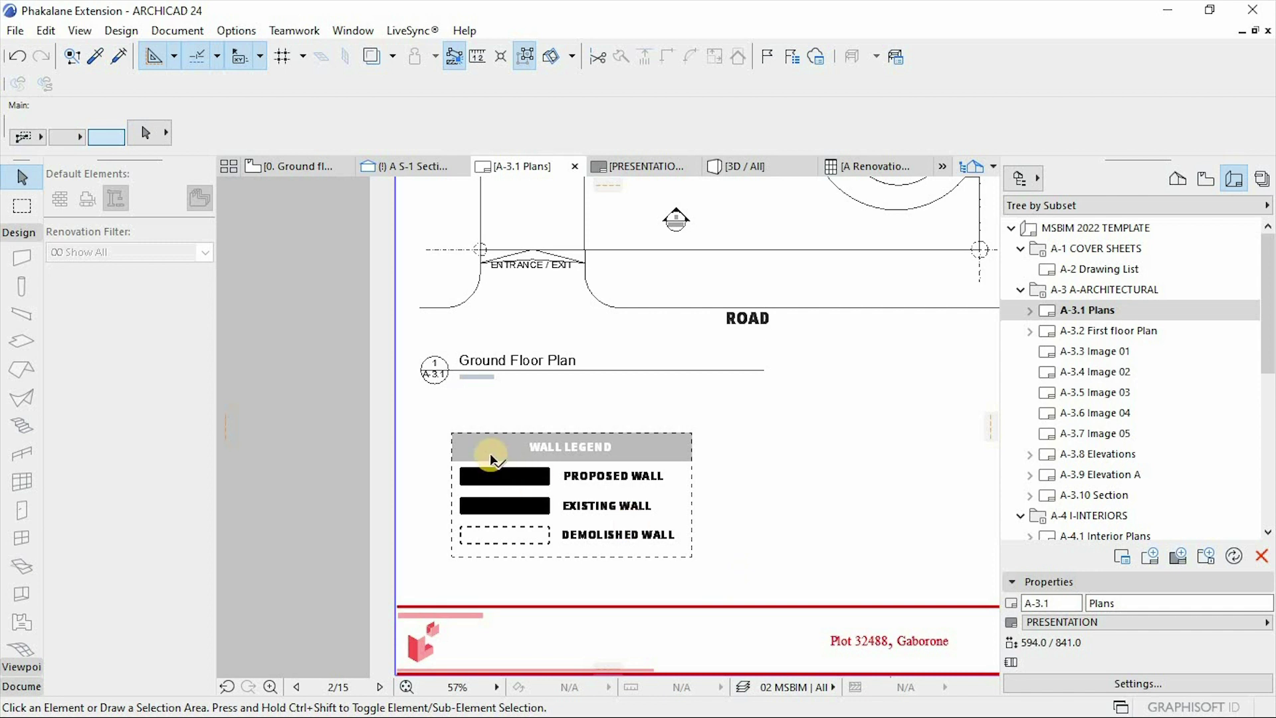
scroll(477, 483, up, 2)
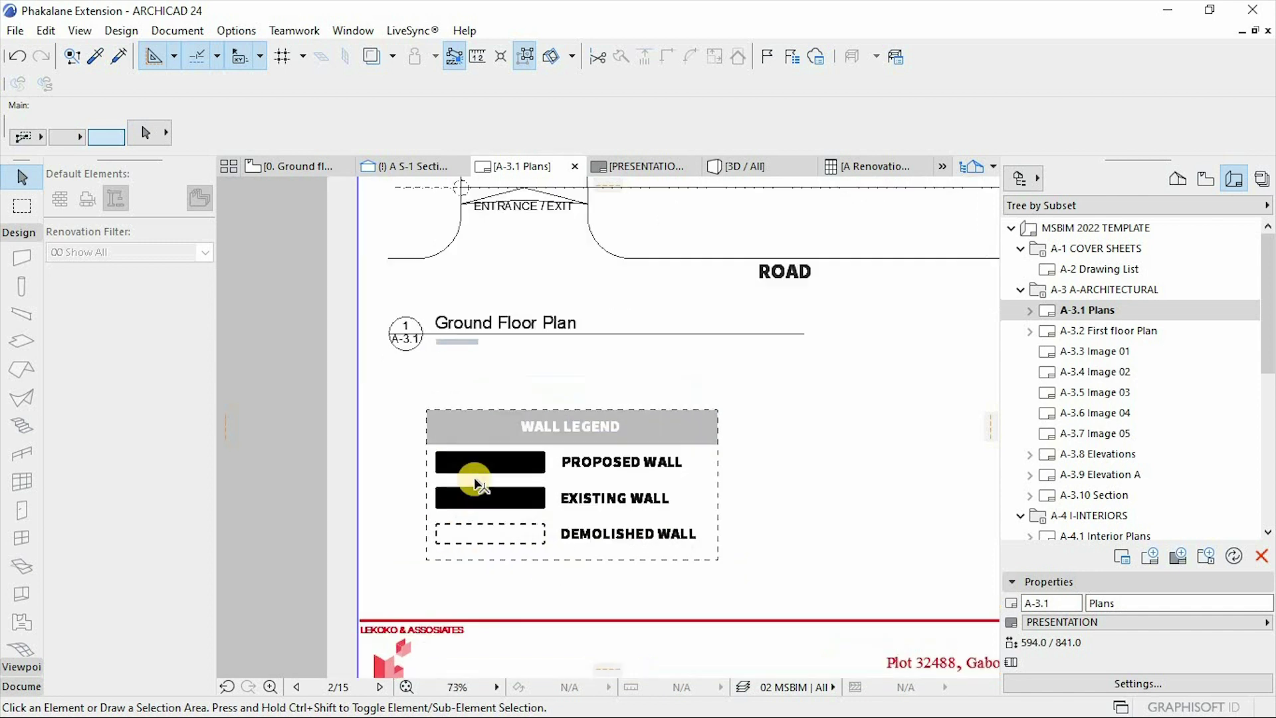
scroll(477, 483, up, 2)
click(918, 633)
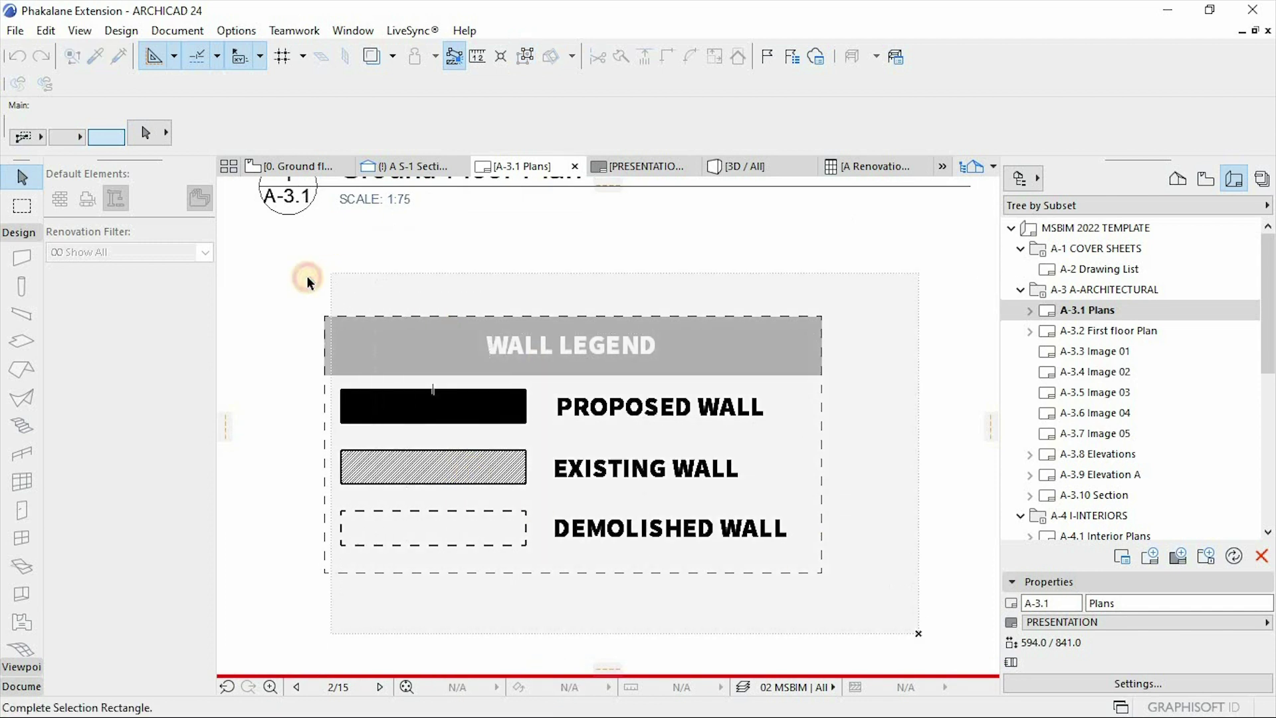
click(305, 275)
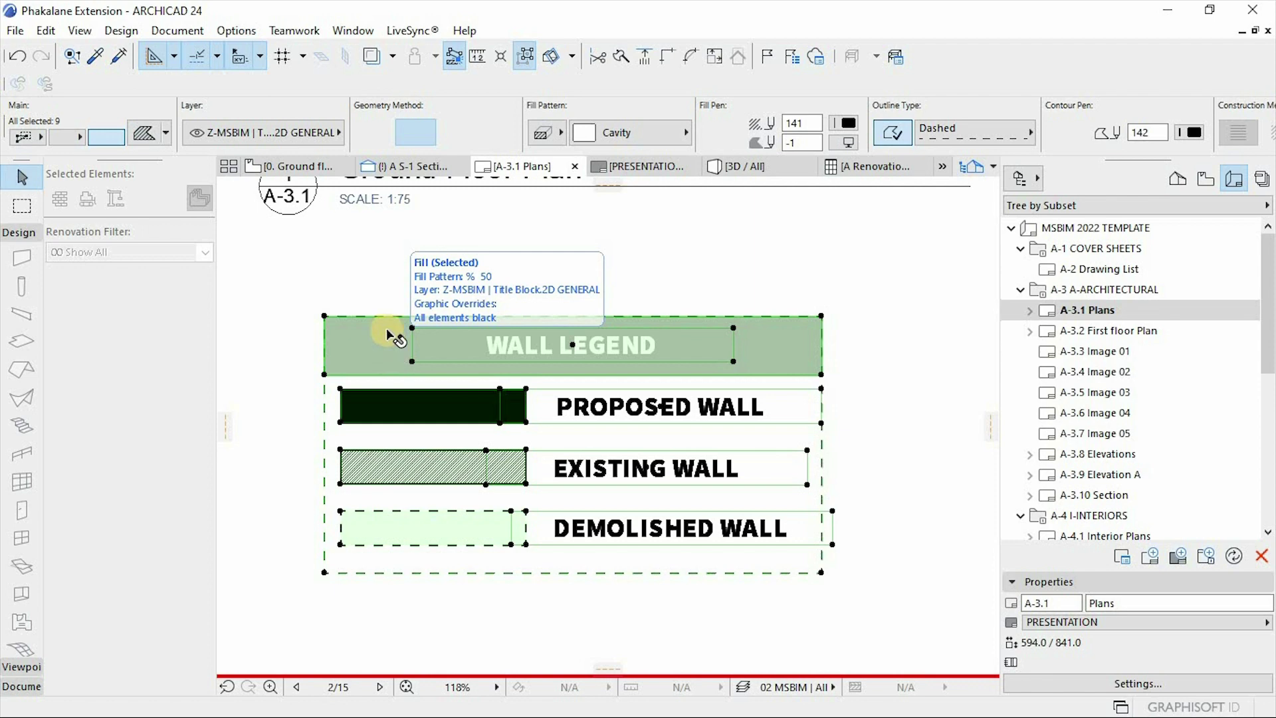
Place the A Renovation Filter schedule on the A-3.1 Plans layout, beside the existing wall legend
scroll(391, 344, down, 6)
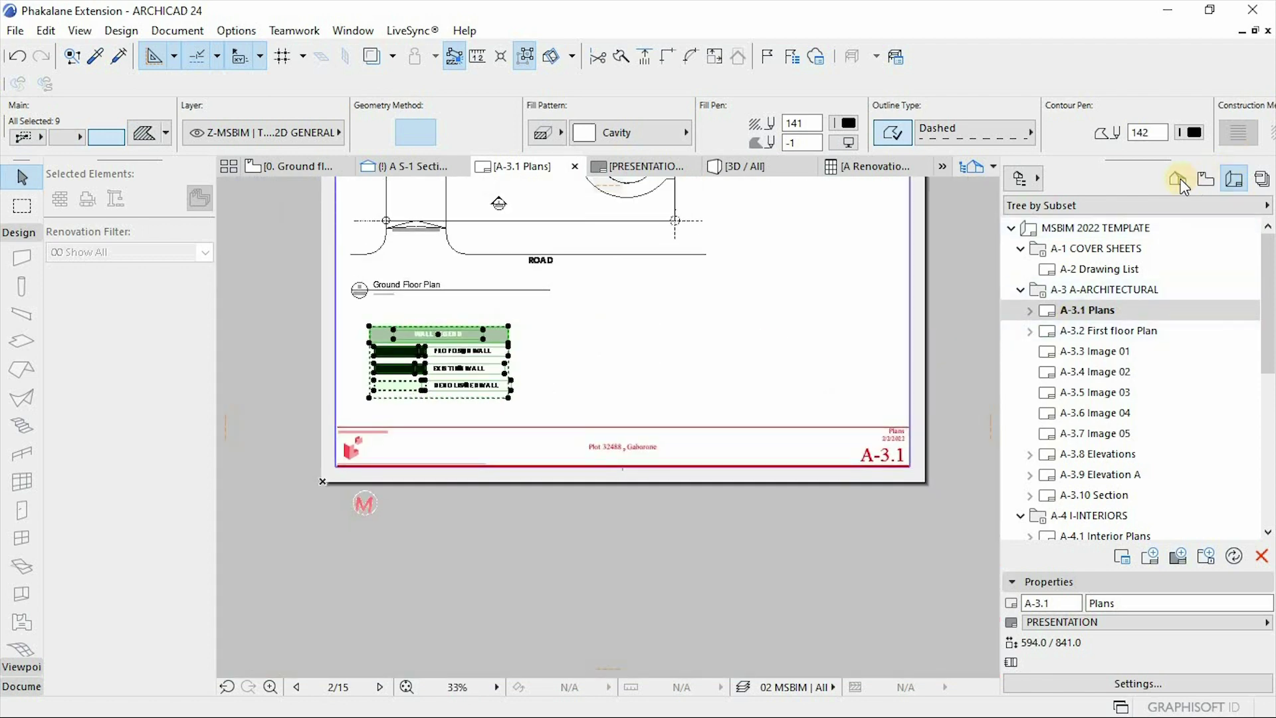
click(1177, 180)
scroll(1097, 346, up, 1)
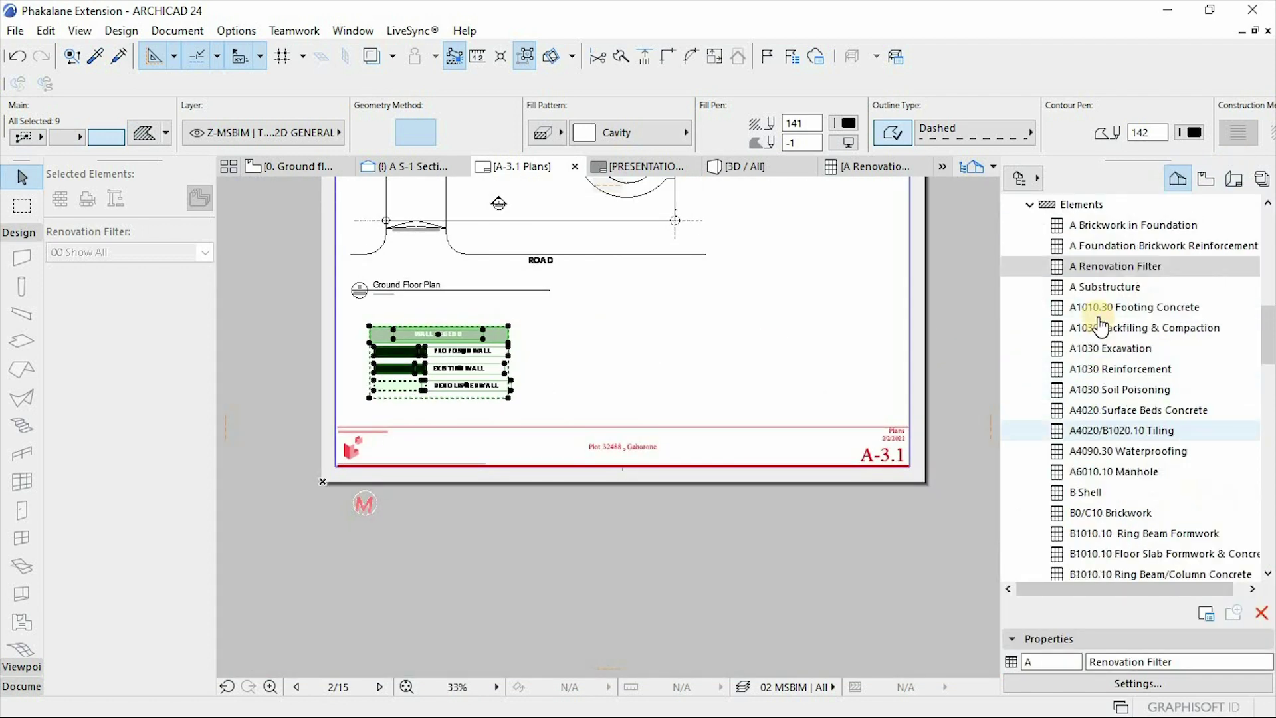
drag(1103, 273, 712, 369)
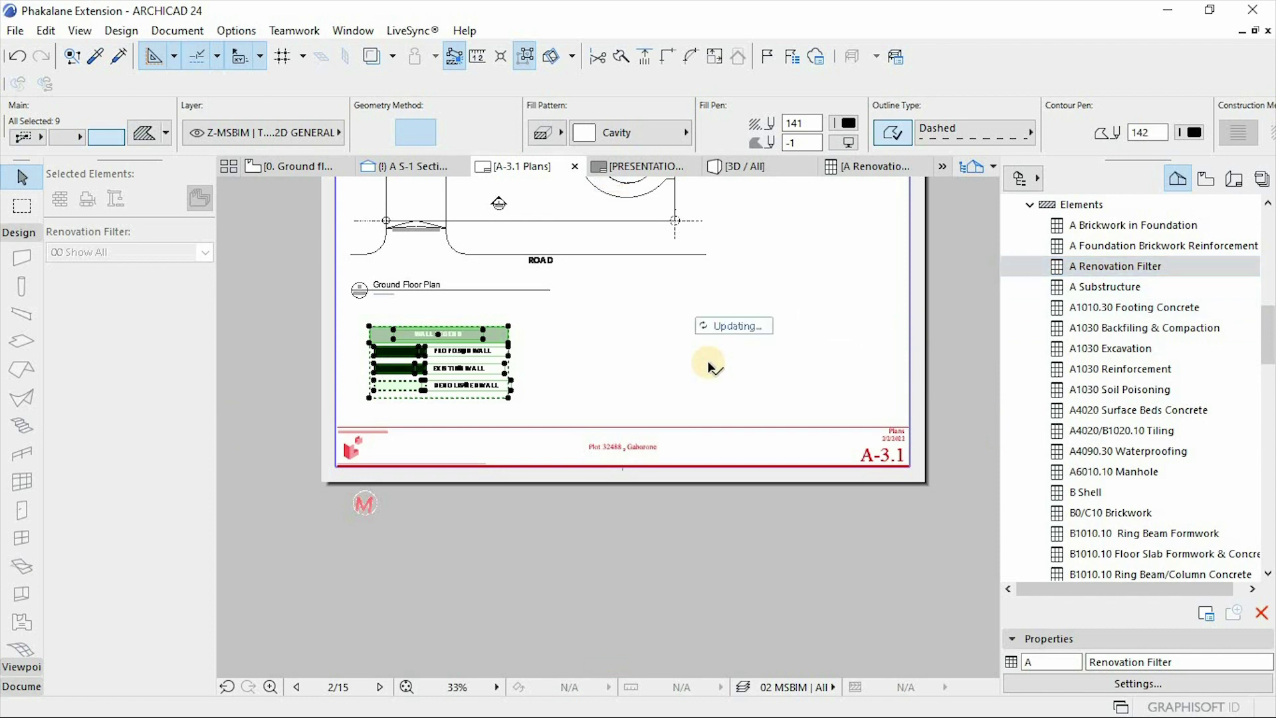
scroll(798, 342, up, 5)
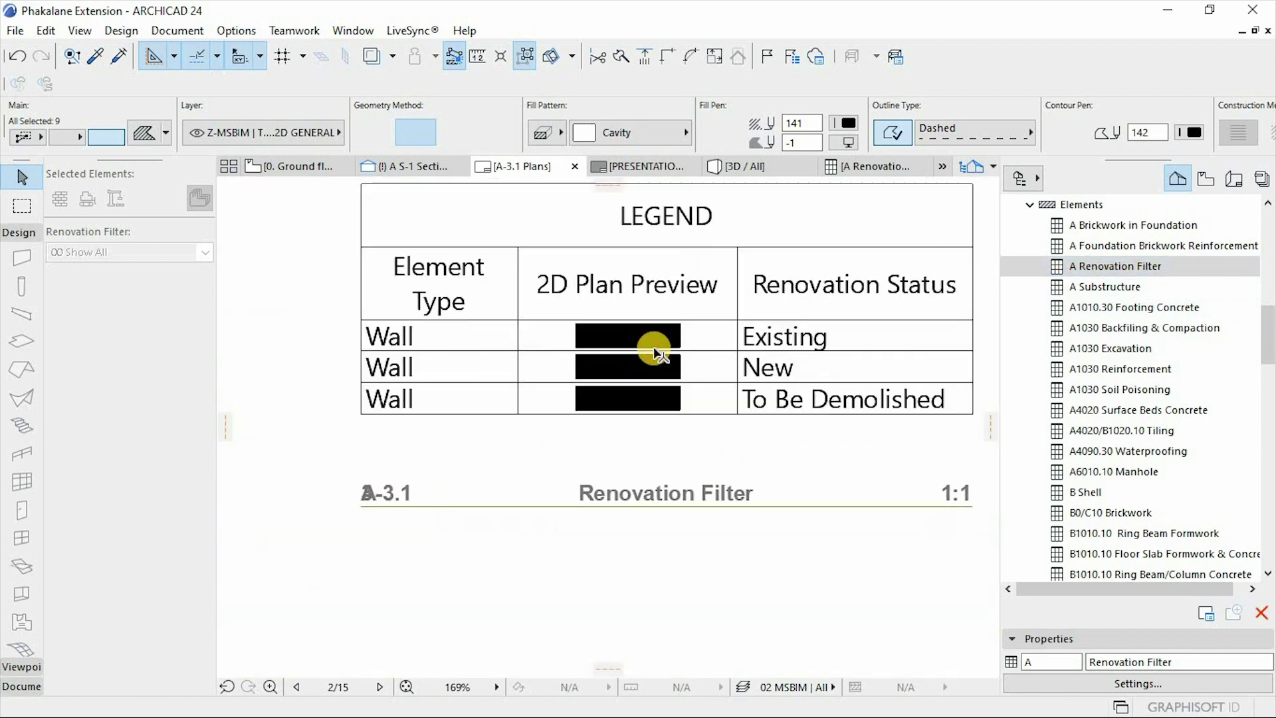
Modify the placed legend's source view settings to renovation filter 05 Project Completion and graphic override No Overrides
click(564, 373)
scroll(550, 371, down, 3)
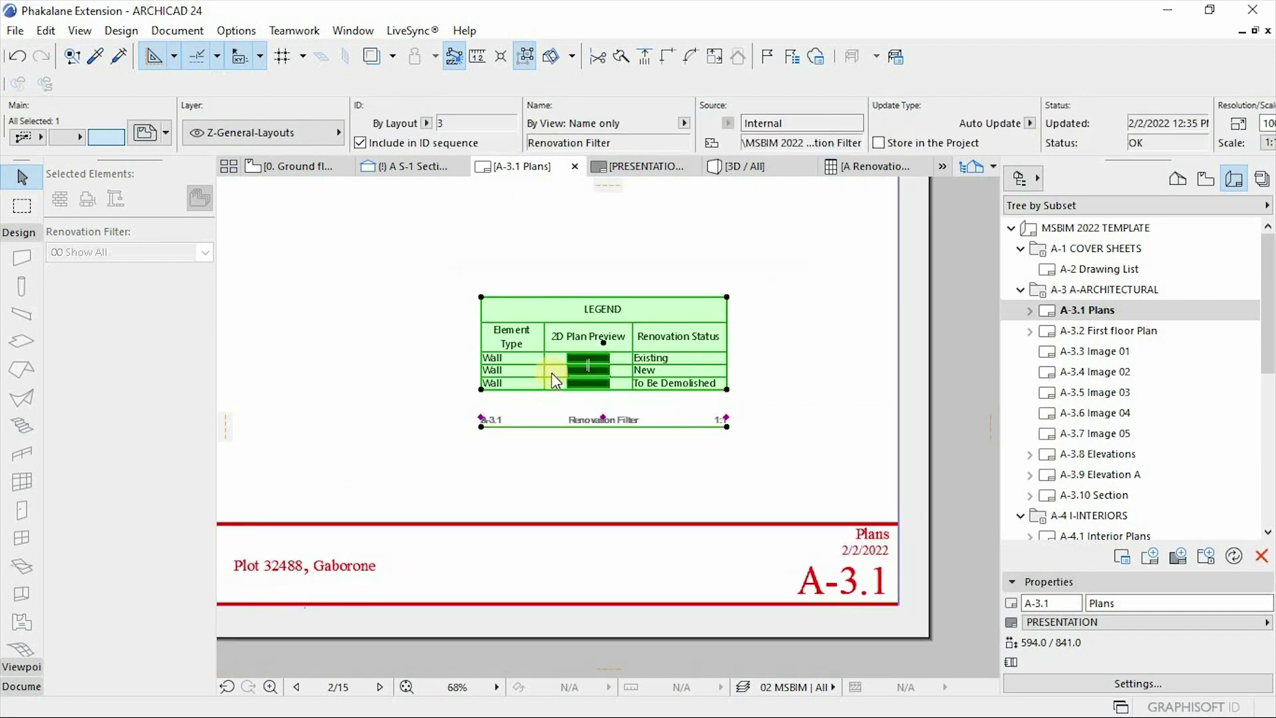
right_click(556, 380)
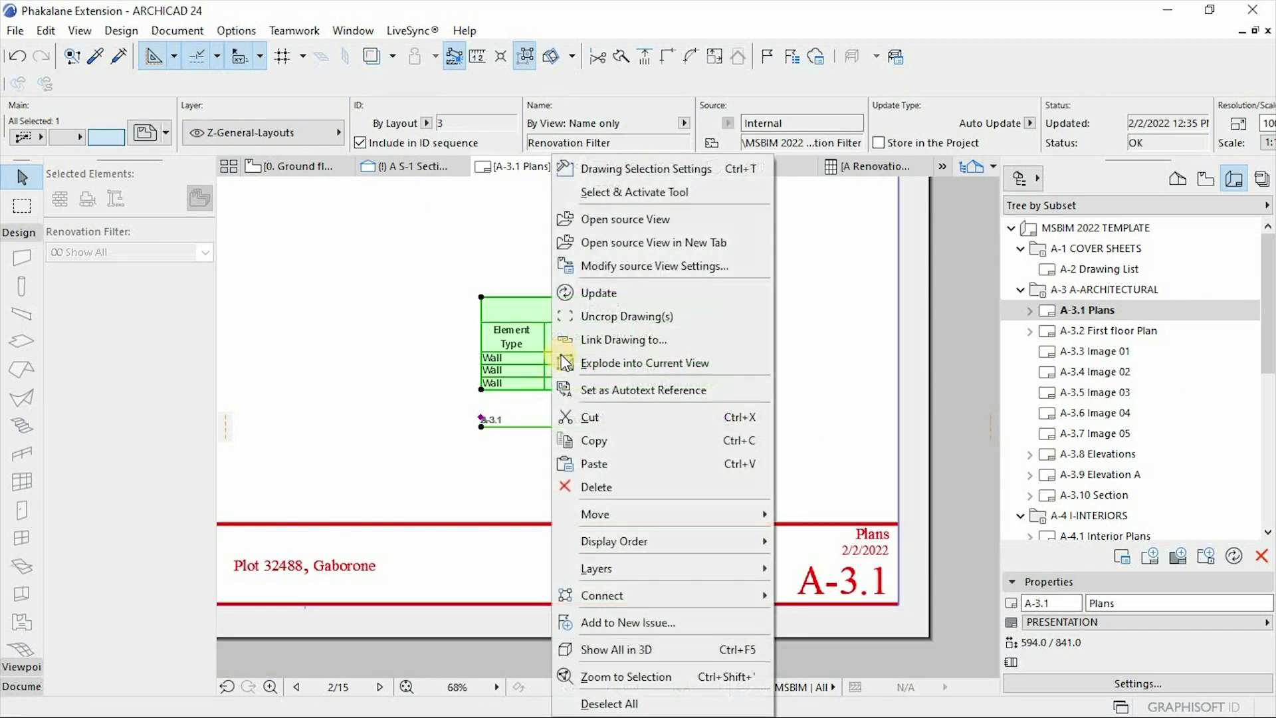
click(602, 267)
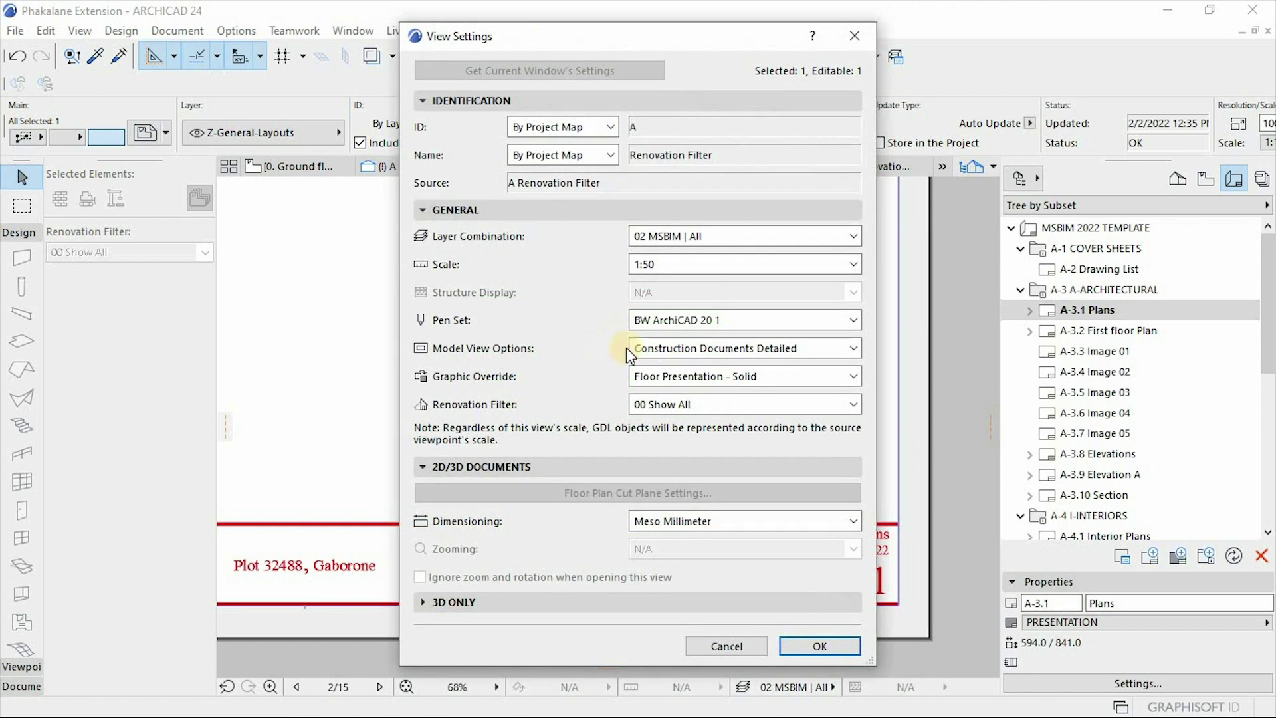
click(656, 408)
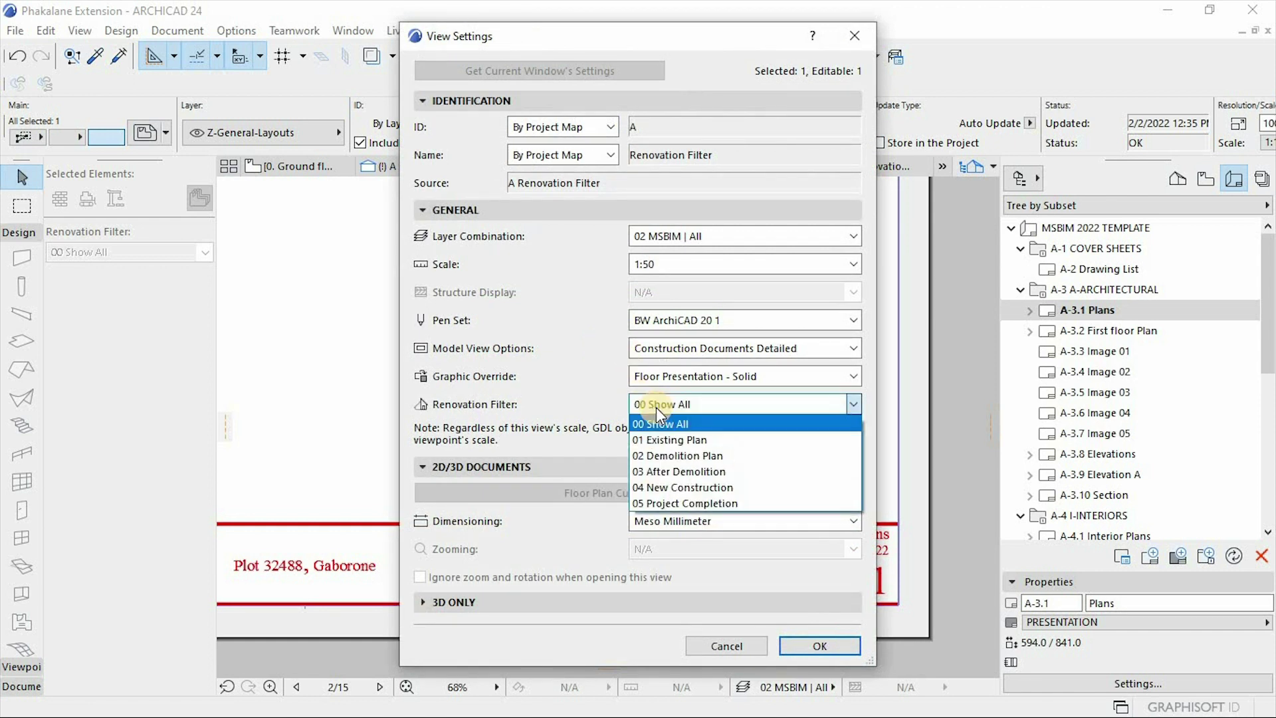
click(680, 504)
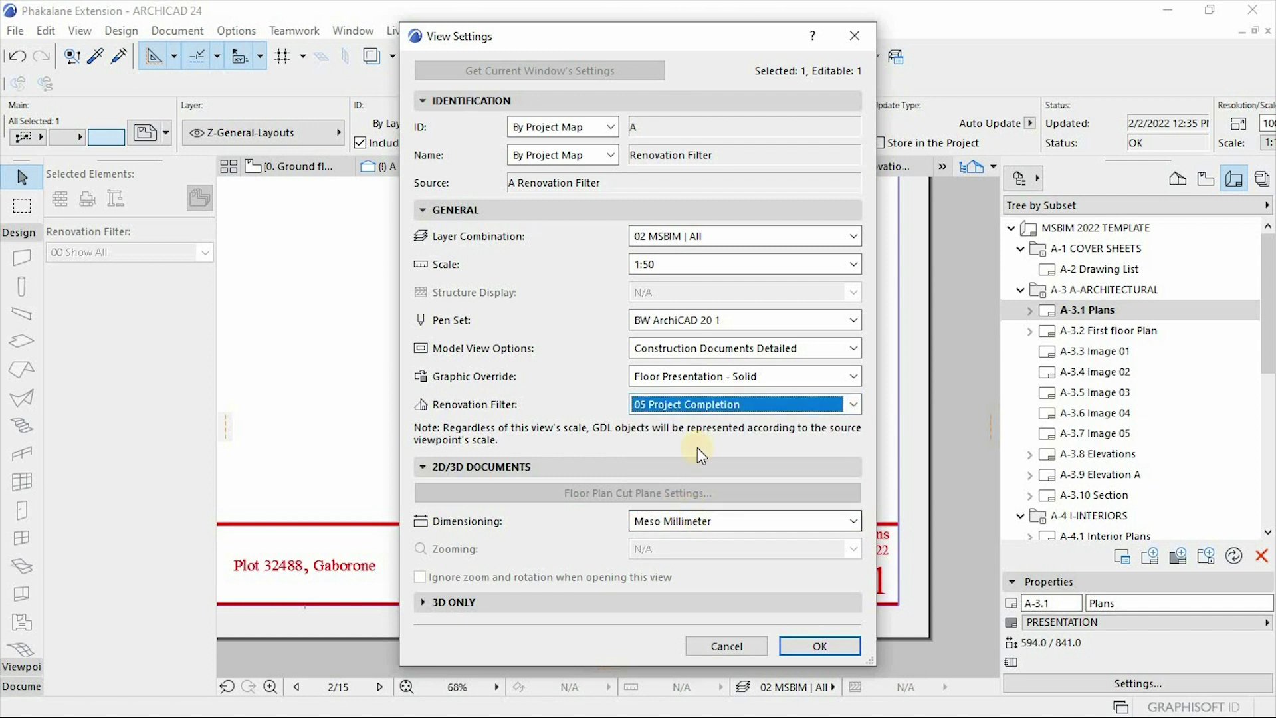
click(703, 382)
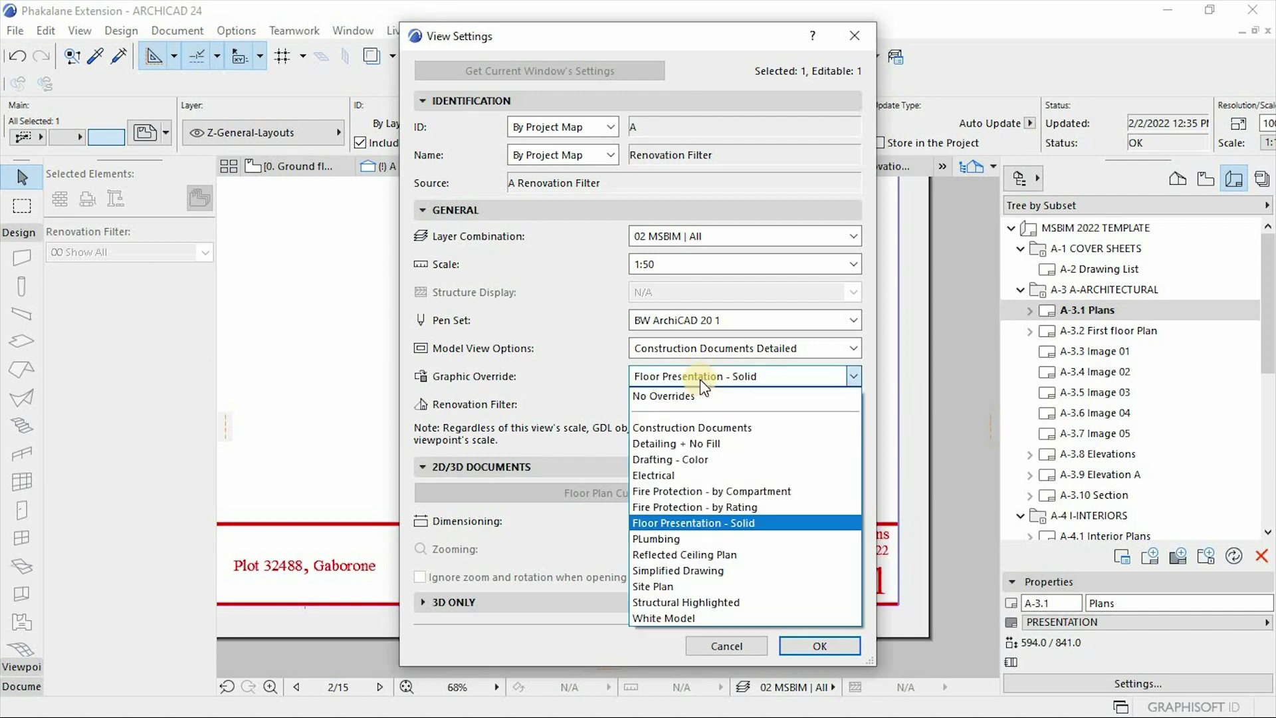
click(701, 398)
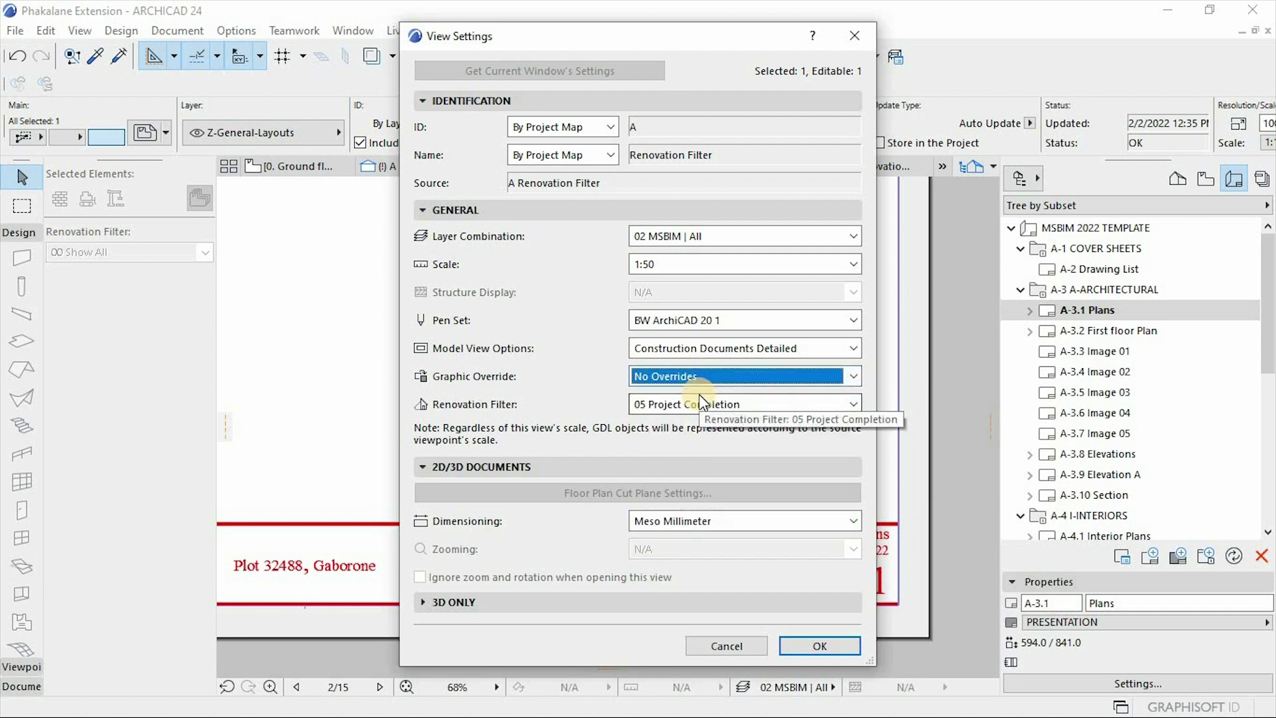
click(820, 644)
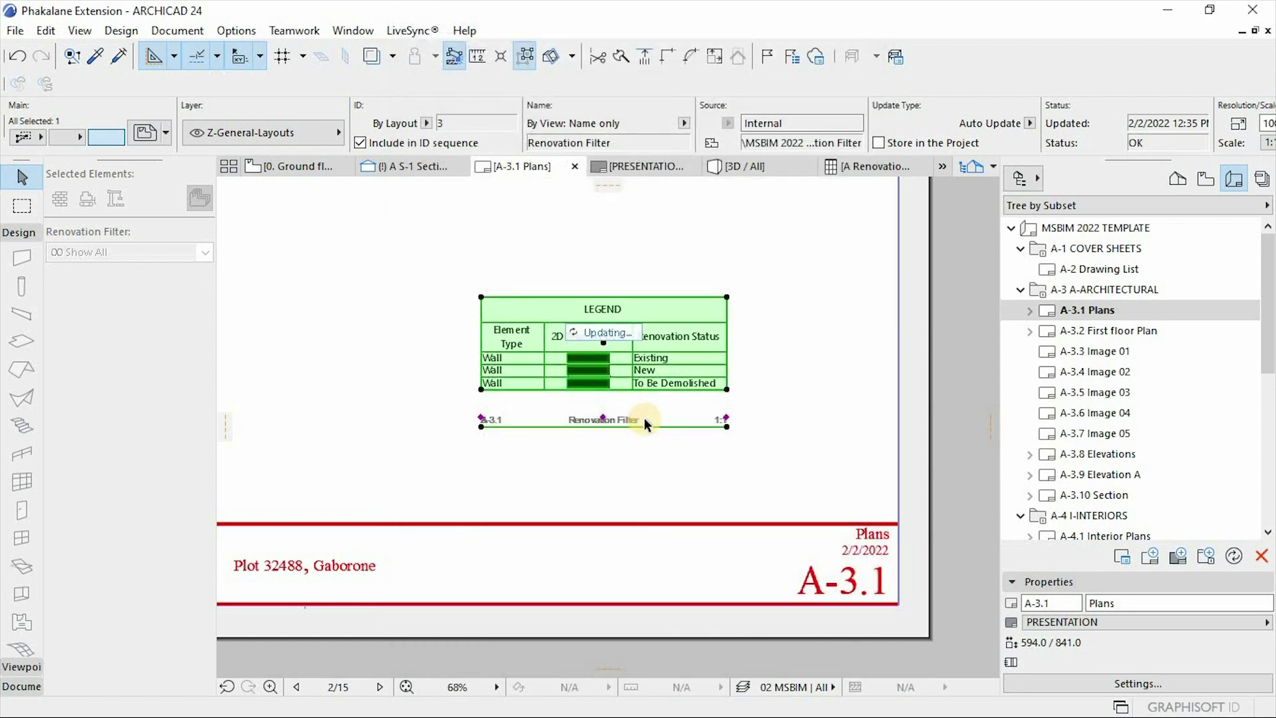
scroll(589, 322, up, 6)
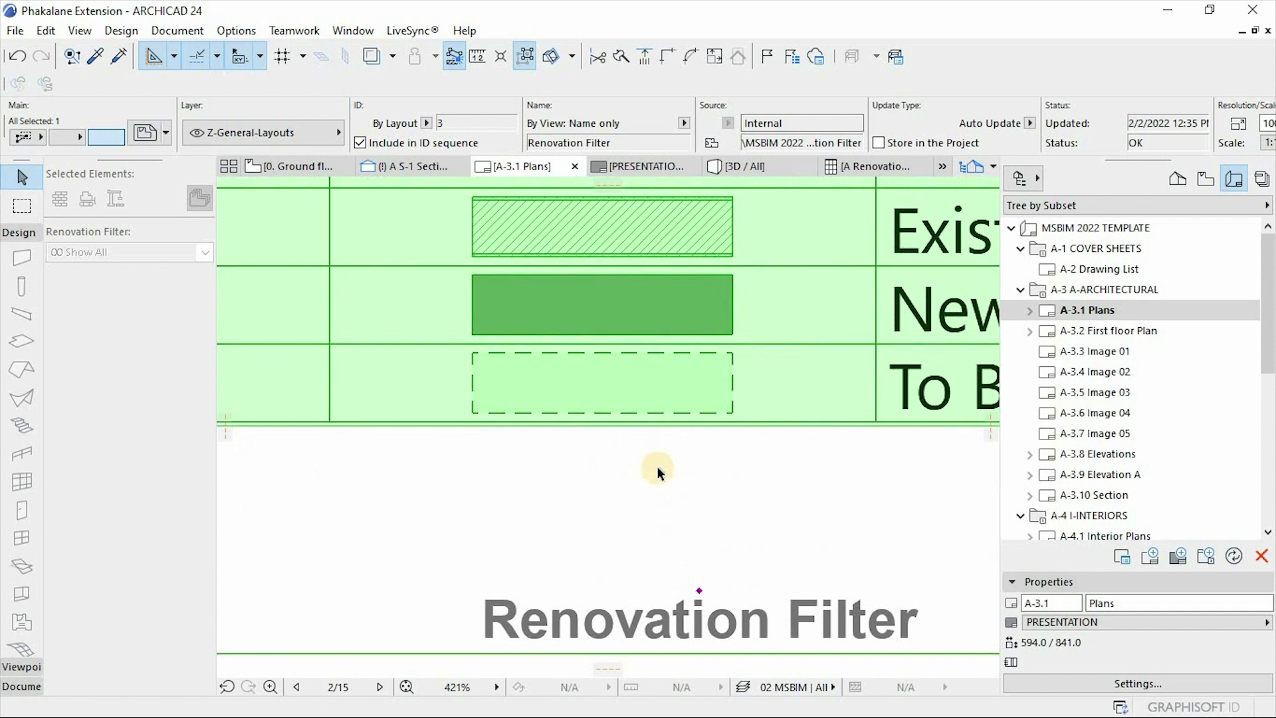
Modify the Ground Floor Plan drawing's source view settings to renovation filter 05 Project Completion and graphic override No Overrides
scroll(658, 469, down, 9)
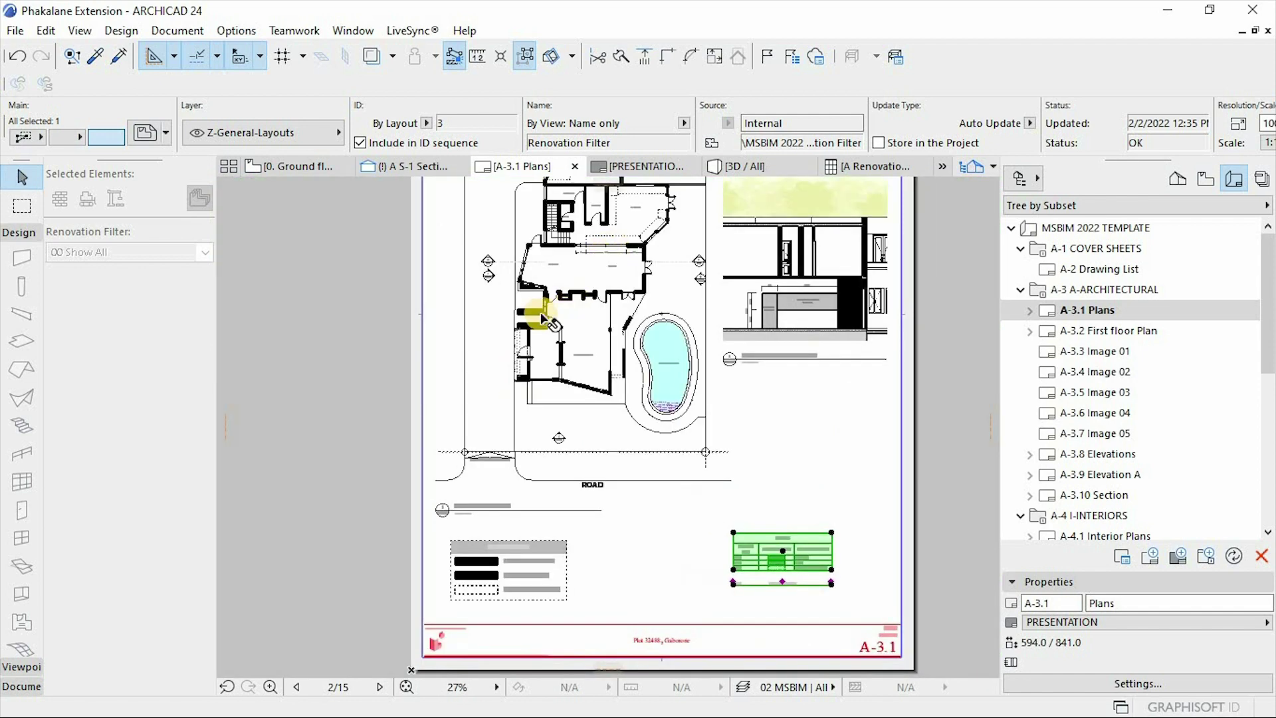
scroll(539, 317, up, 4)
click(543, 305)
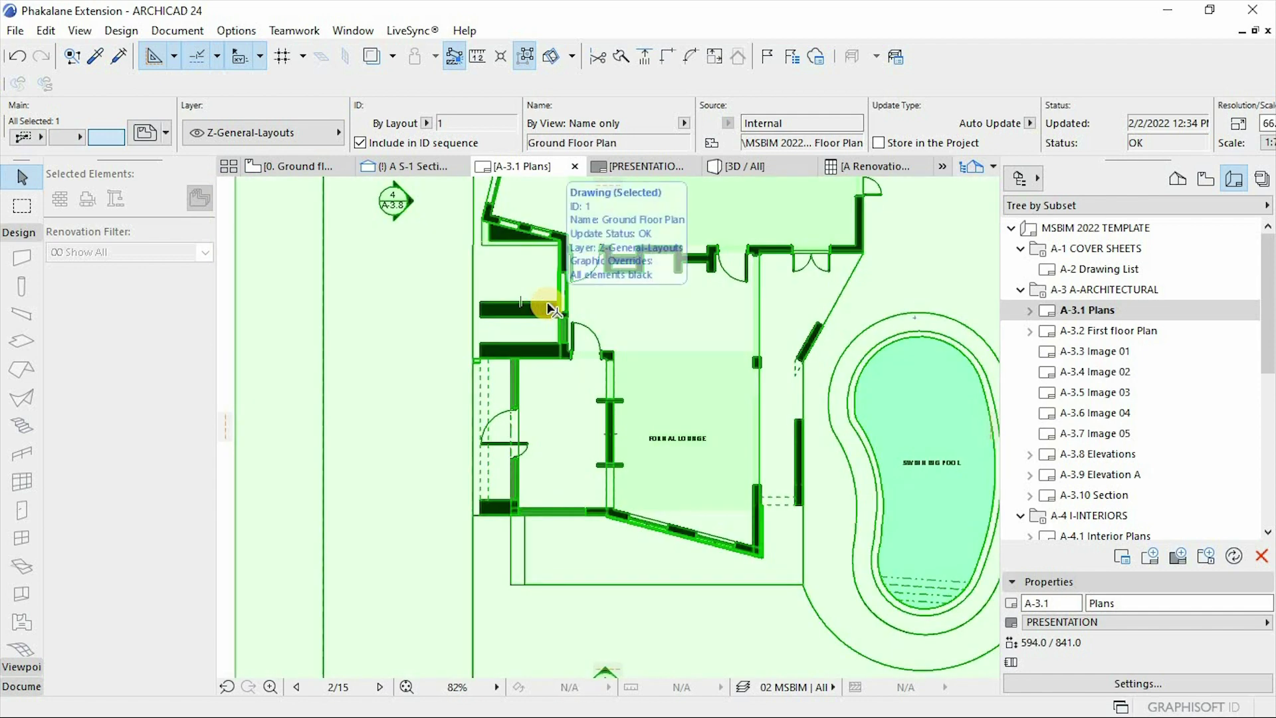
right_click(547, 305)
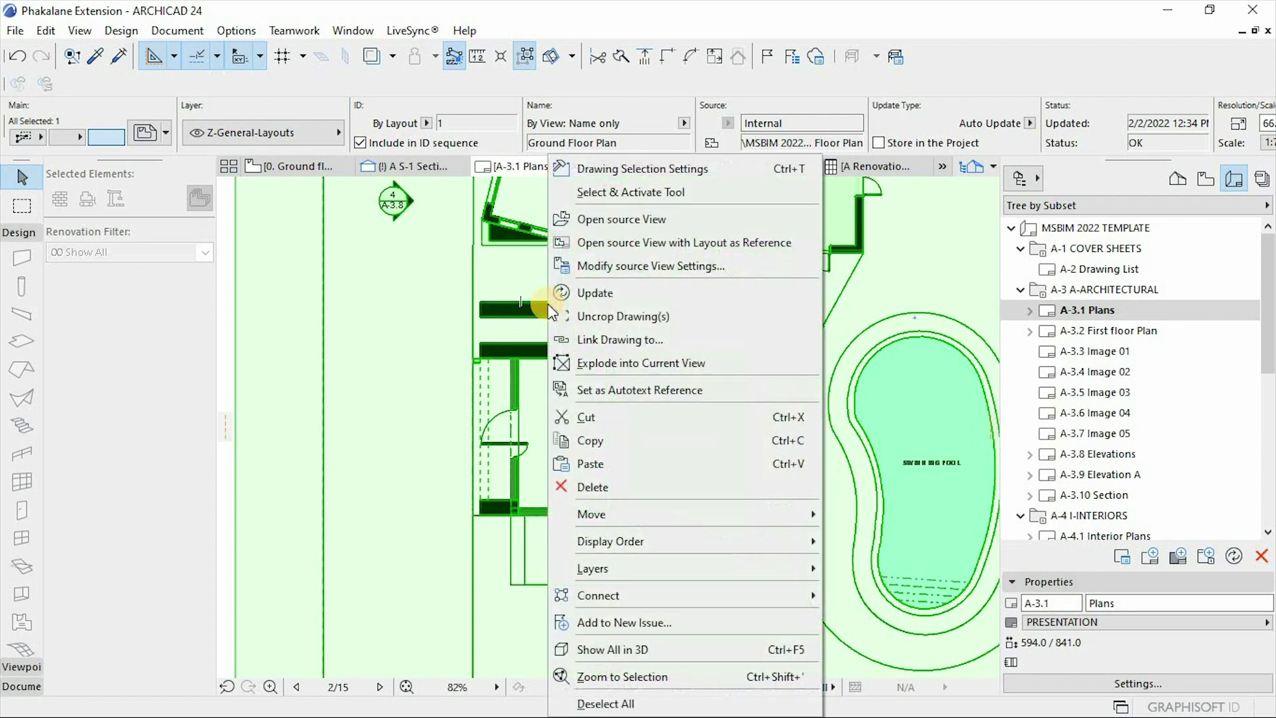
click(600, 266)
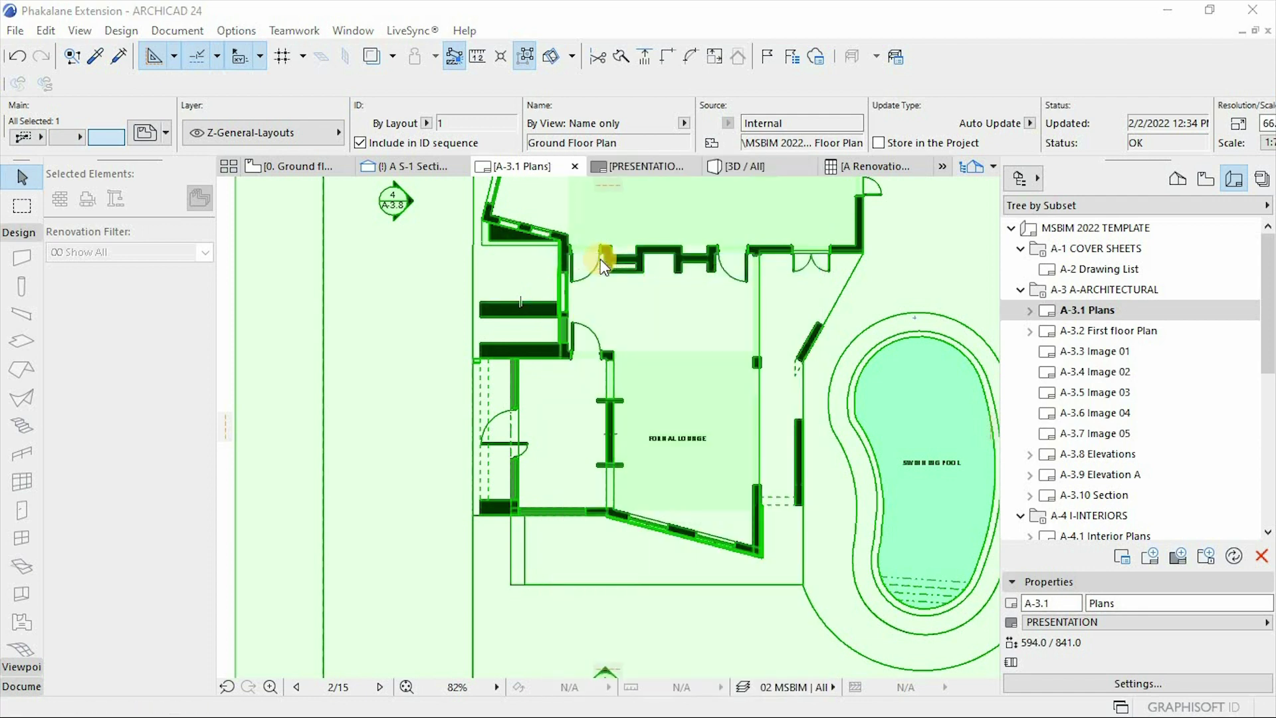
click(663, 403)
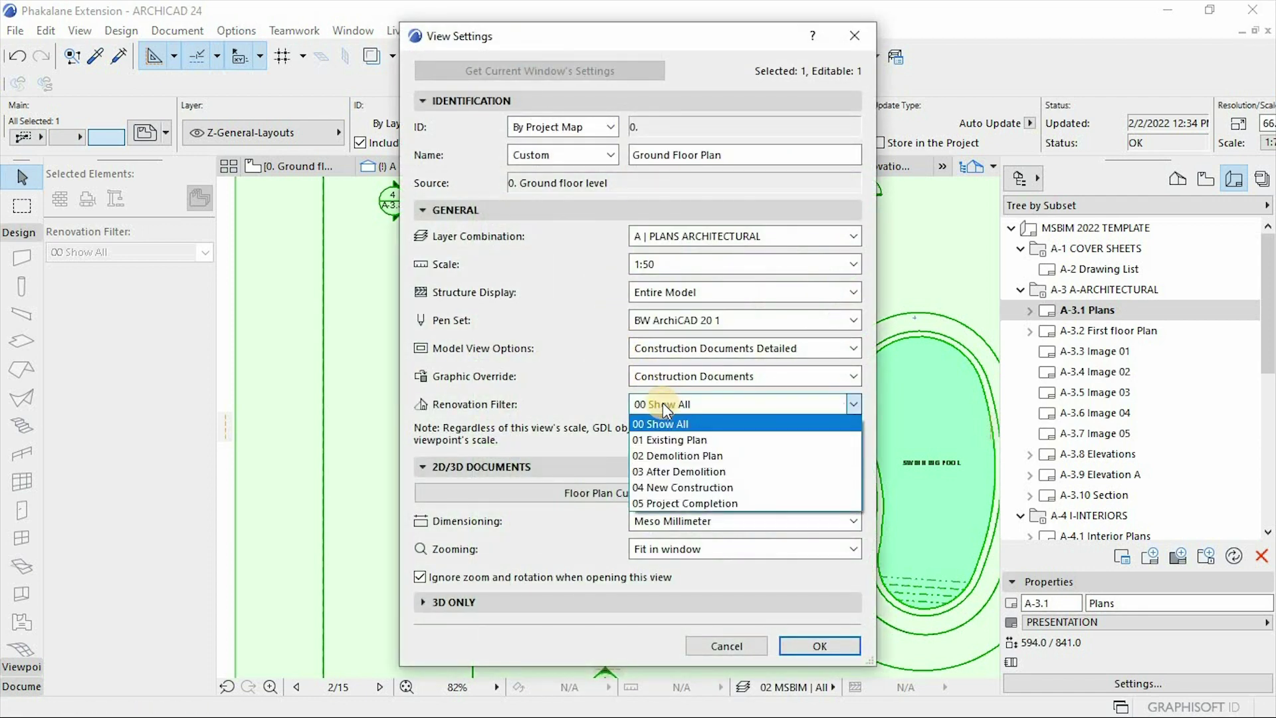
click(691, 508)
click(690, 376)
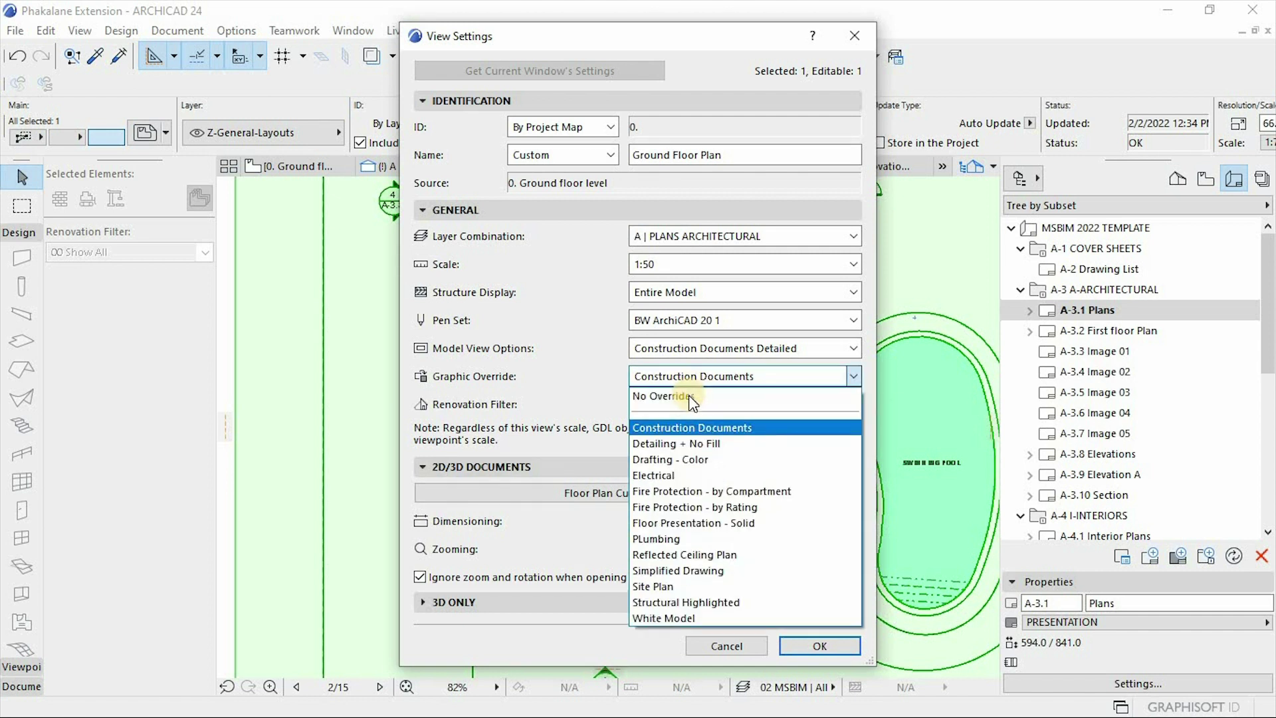
click(688, 395)
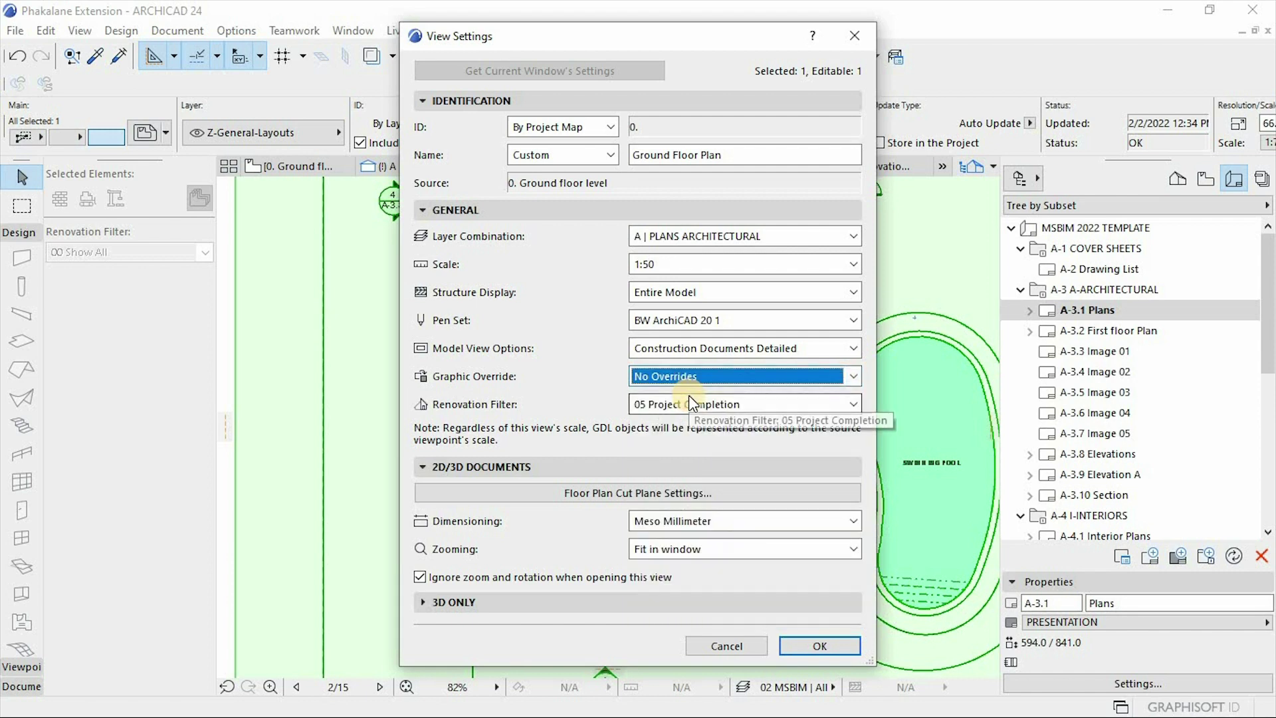
click(812, 648)
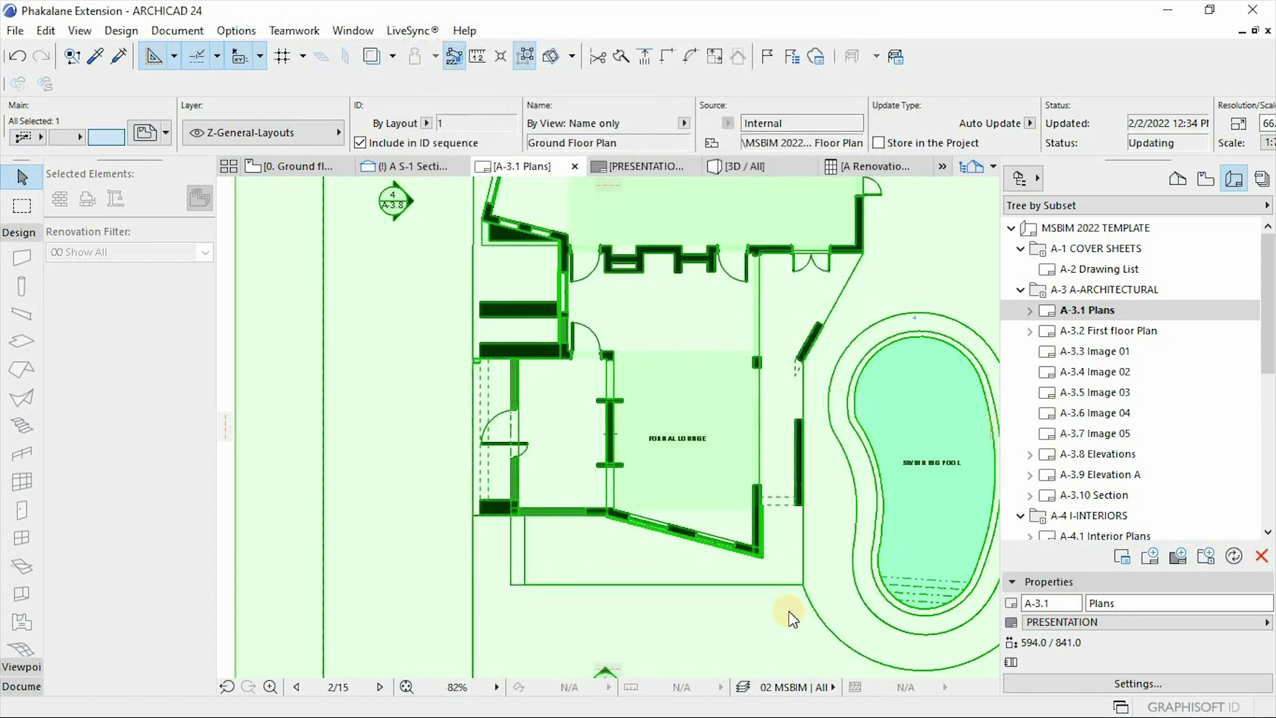
scroll(655, 441, down, 5)
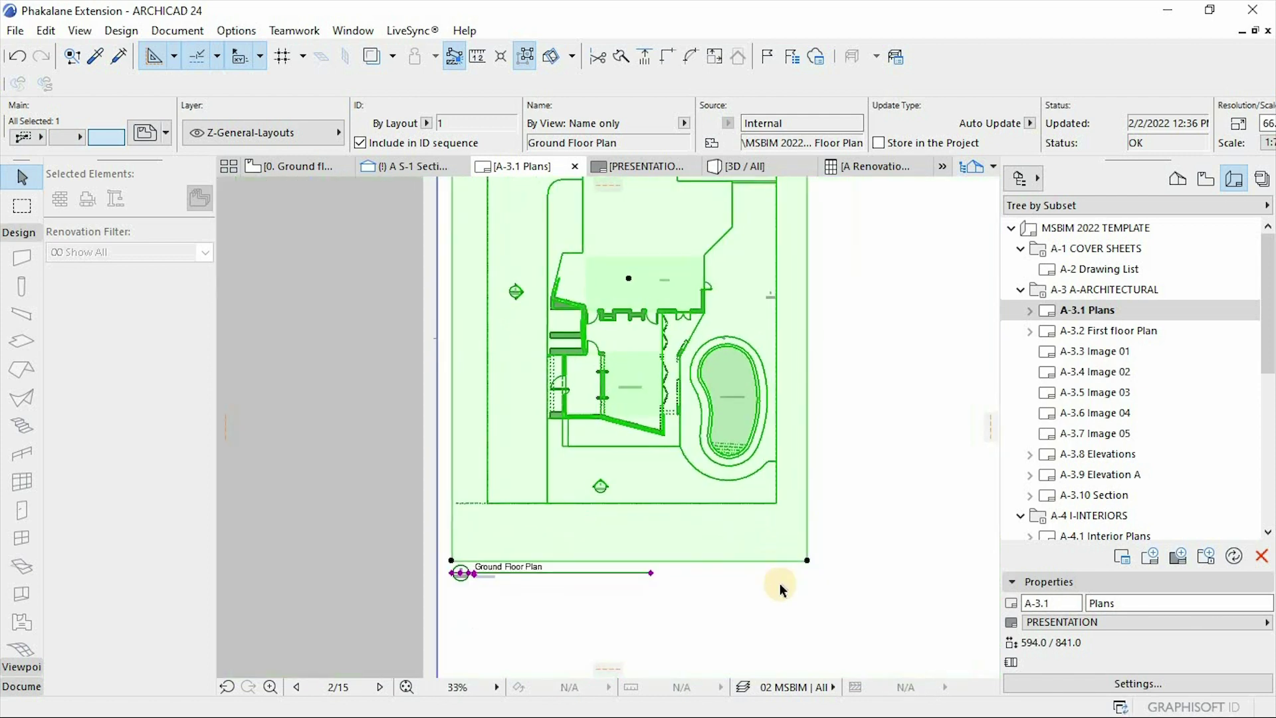
click(634, 486)
Enlarge the placed renovation legend graphically with Resize, keeping its upper-right corner fixed and extending it towards the wall legend
scroll(737, 543, down, 3)
scroll(764, 533, up, 3)
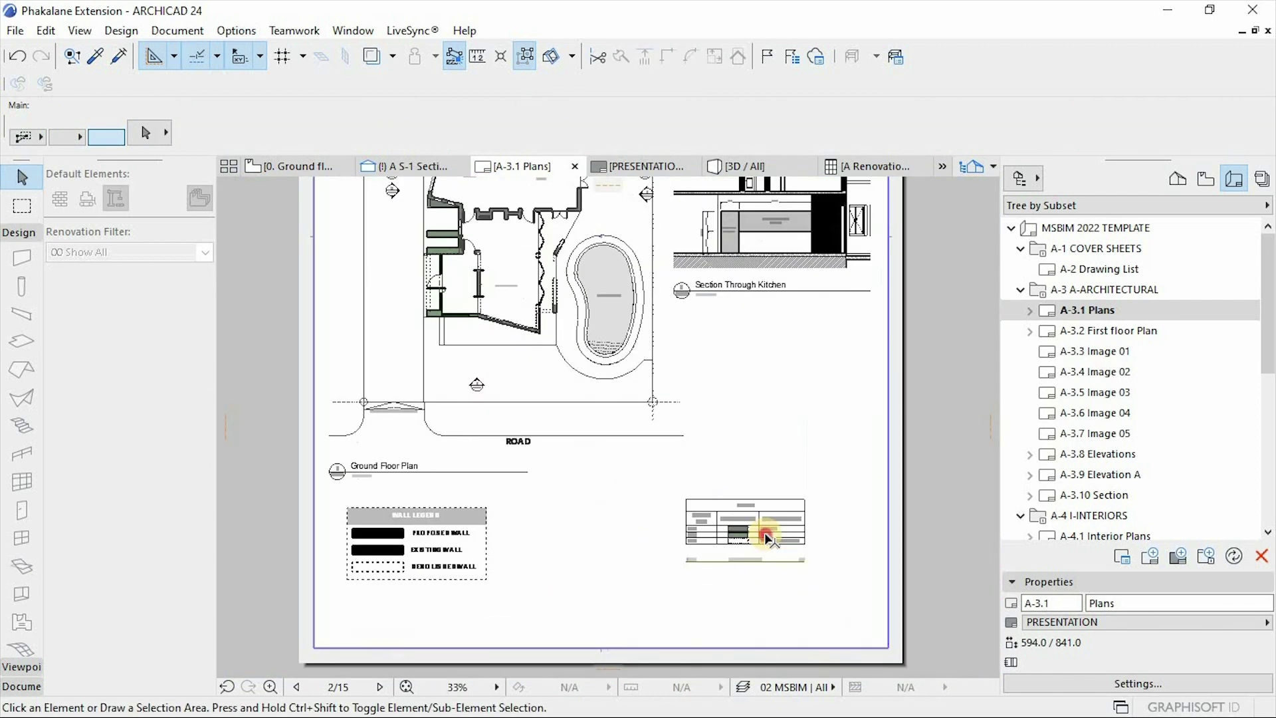
click(765, 533)
key(ctrl+k)
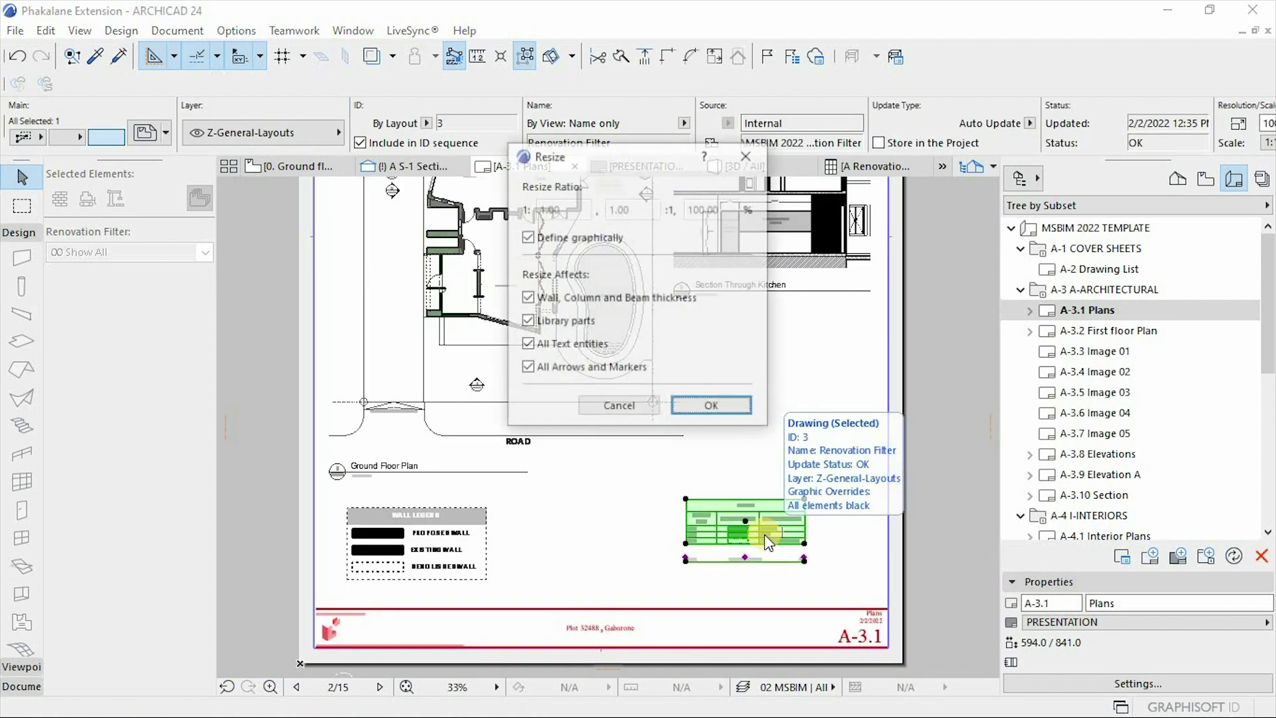
key(Return)
click(805, 498)
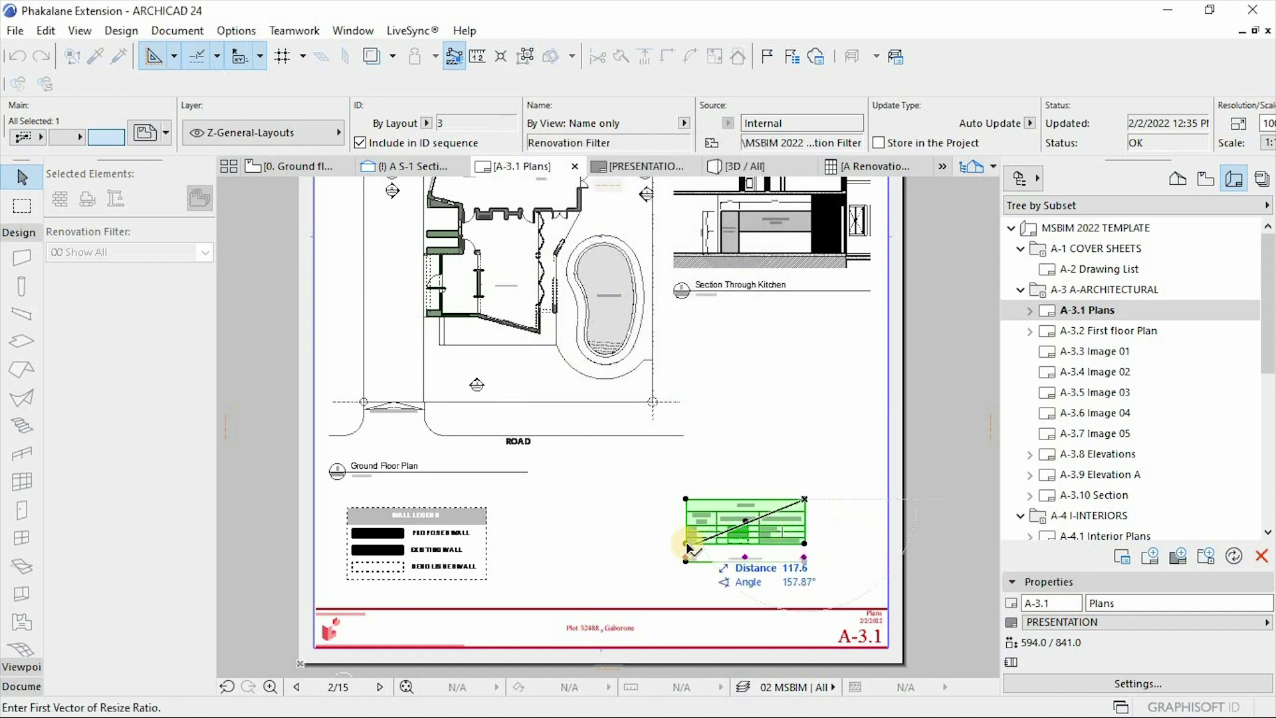
click(687, 557)
click(570, 573)
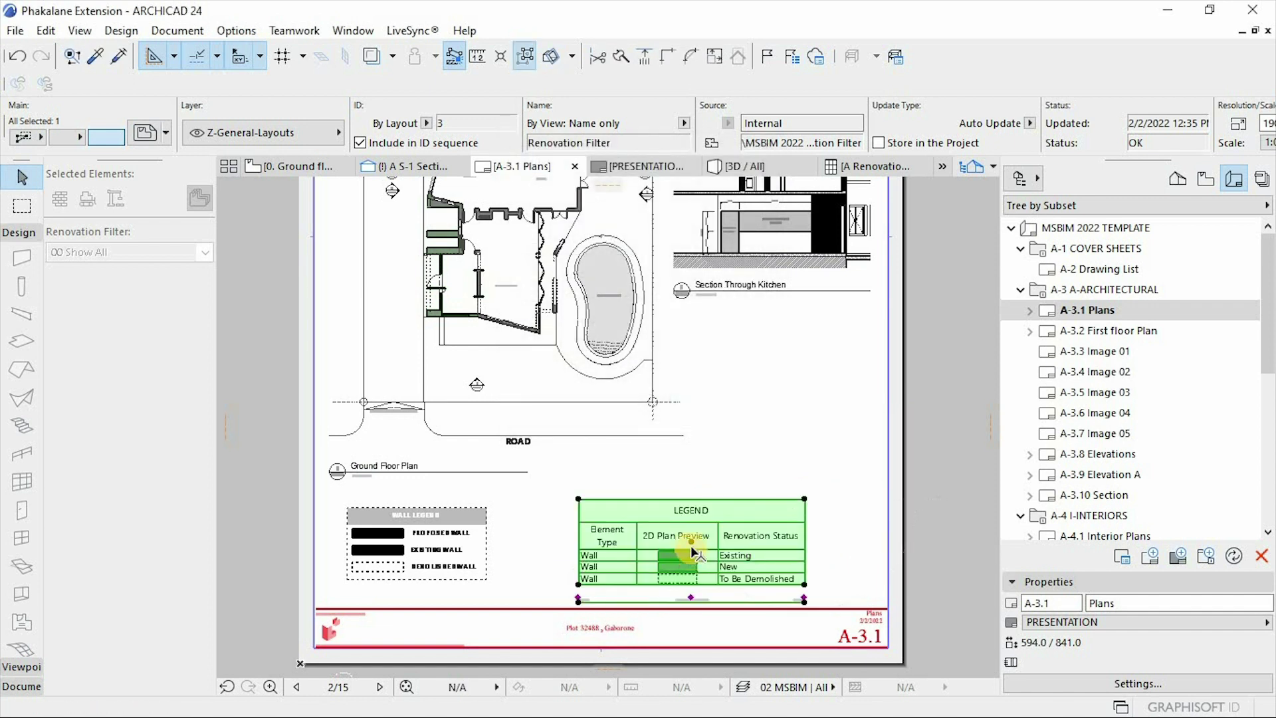
click(645, 527)
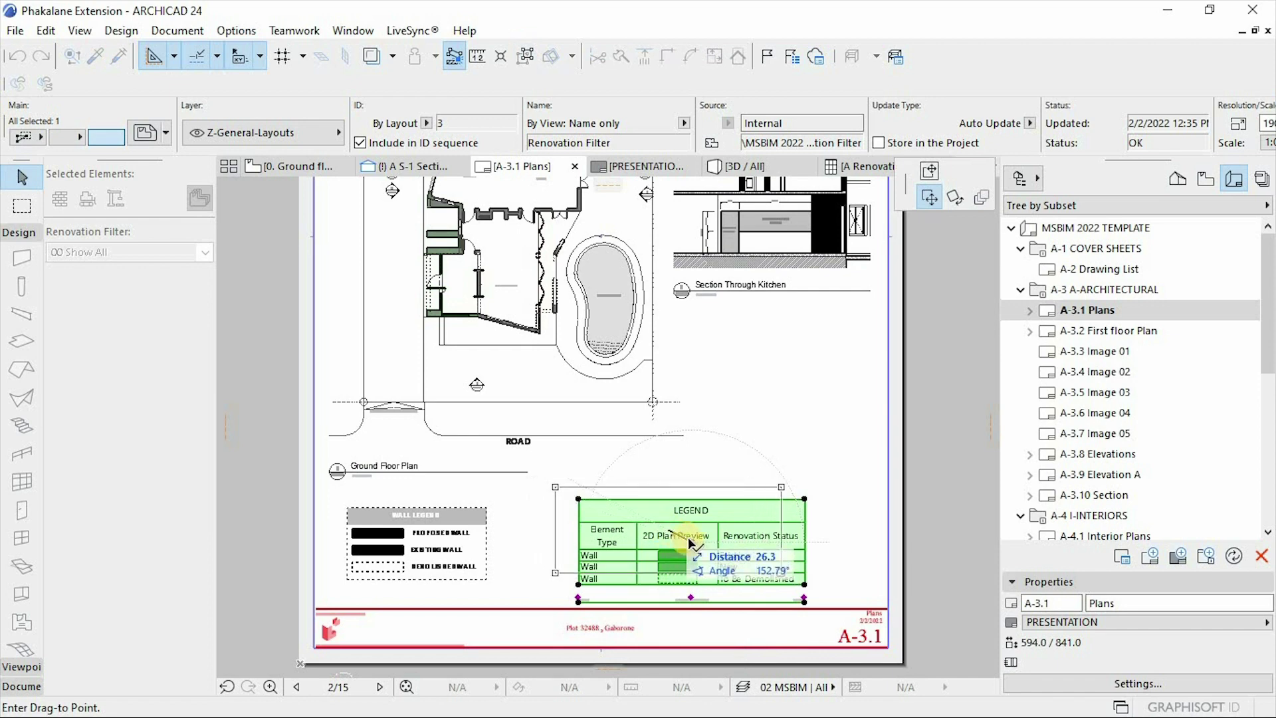
key(Escape)
Compare the symbols and labels of the enlarged renovation legend with the manually drawn wall legend and the Ground Floor Plan
scroll(661, 442, up, 3)
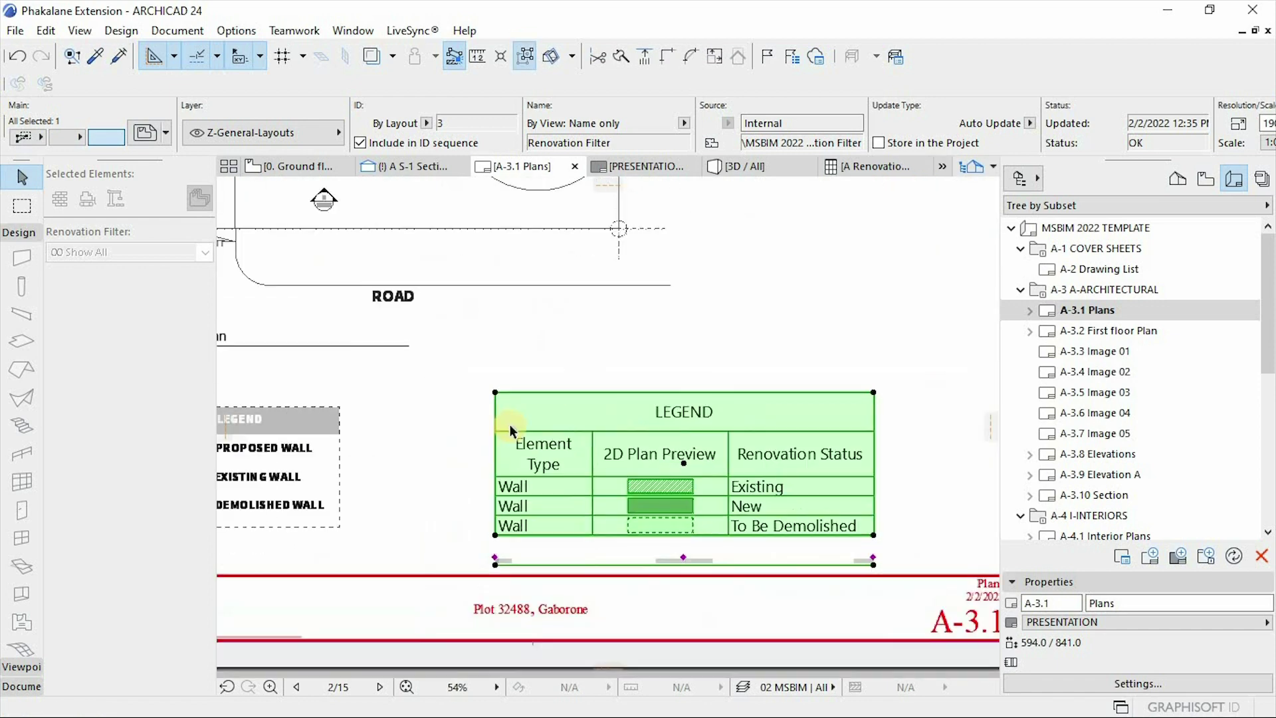
scroll(657, 452, down, 3)
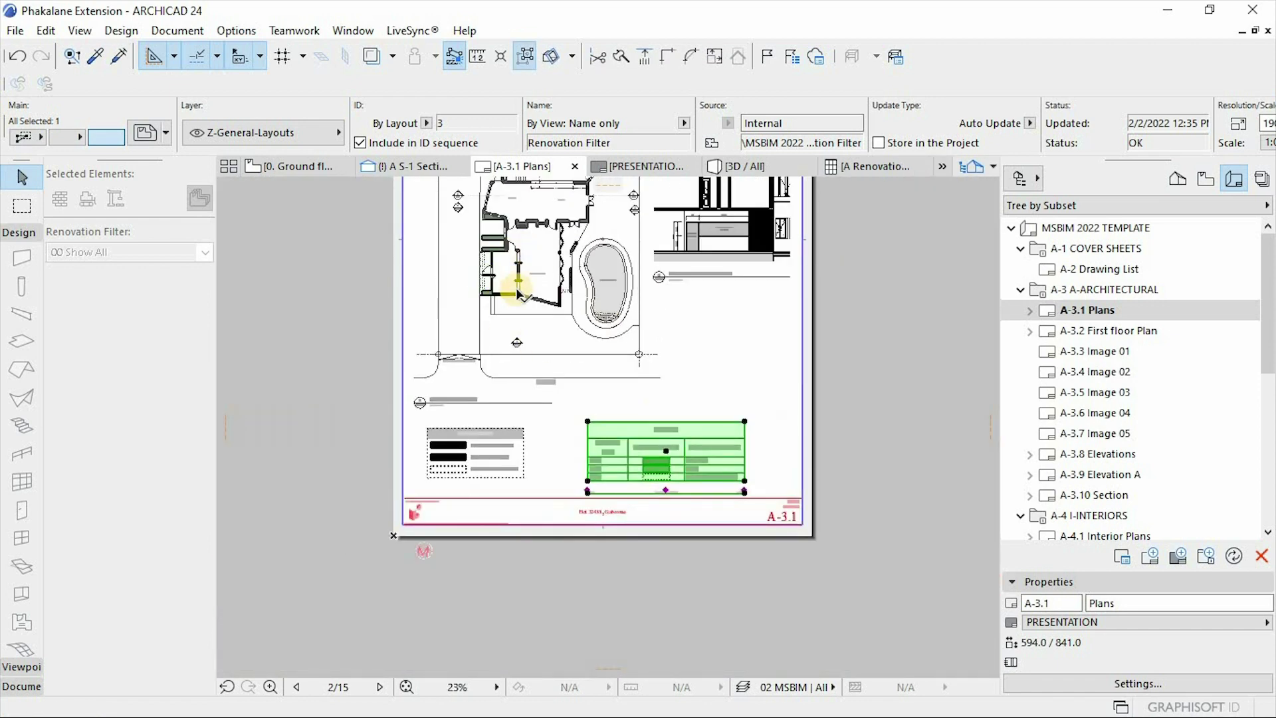
scroll(656, 466, up, 6)
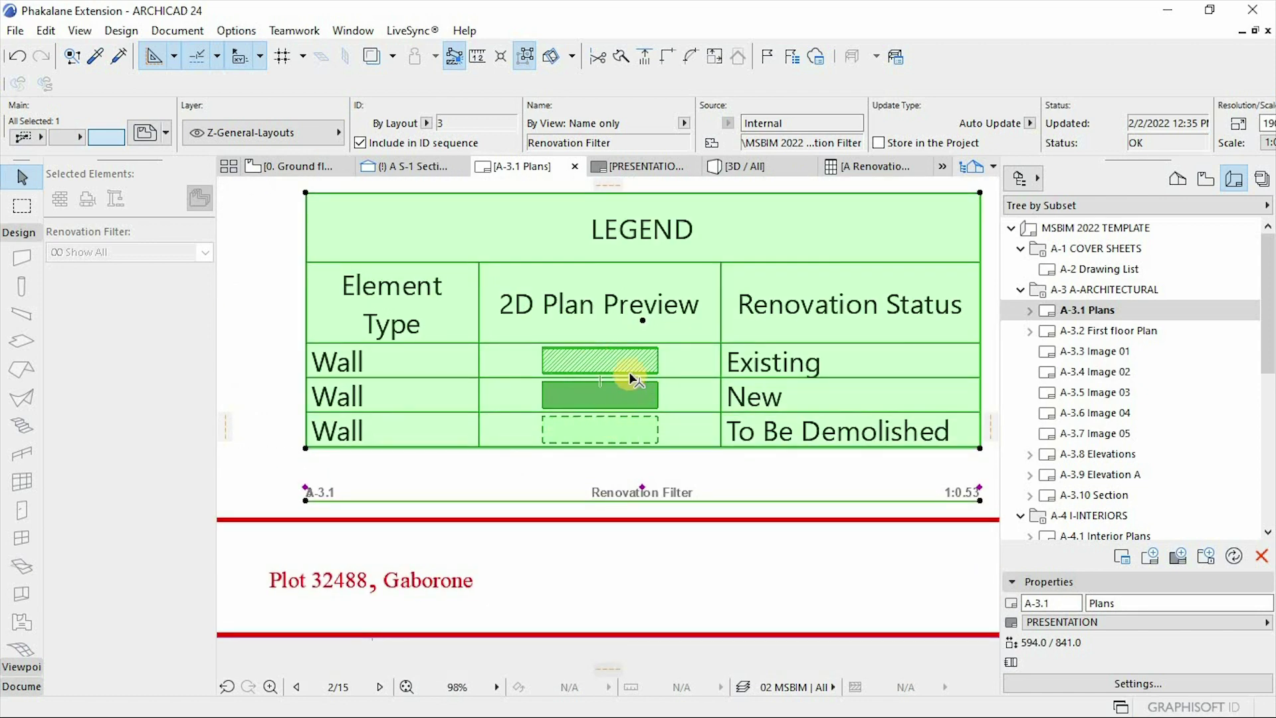
scroll(652, 399, down, 4)
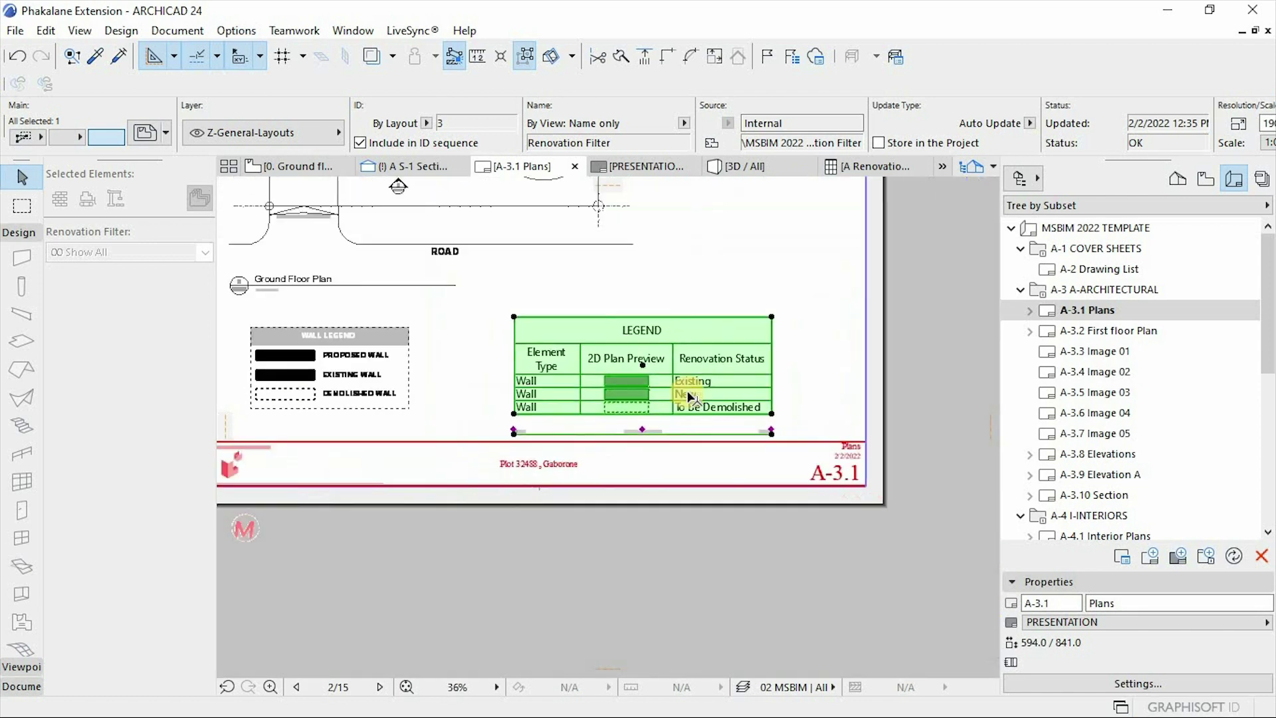
scroll(287, 362, up, 4)
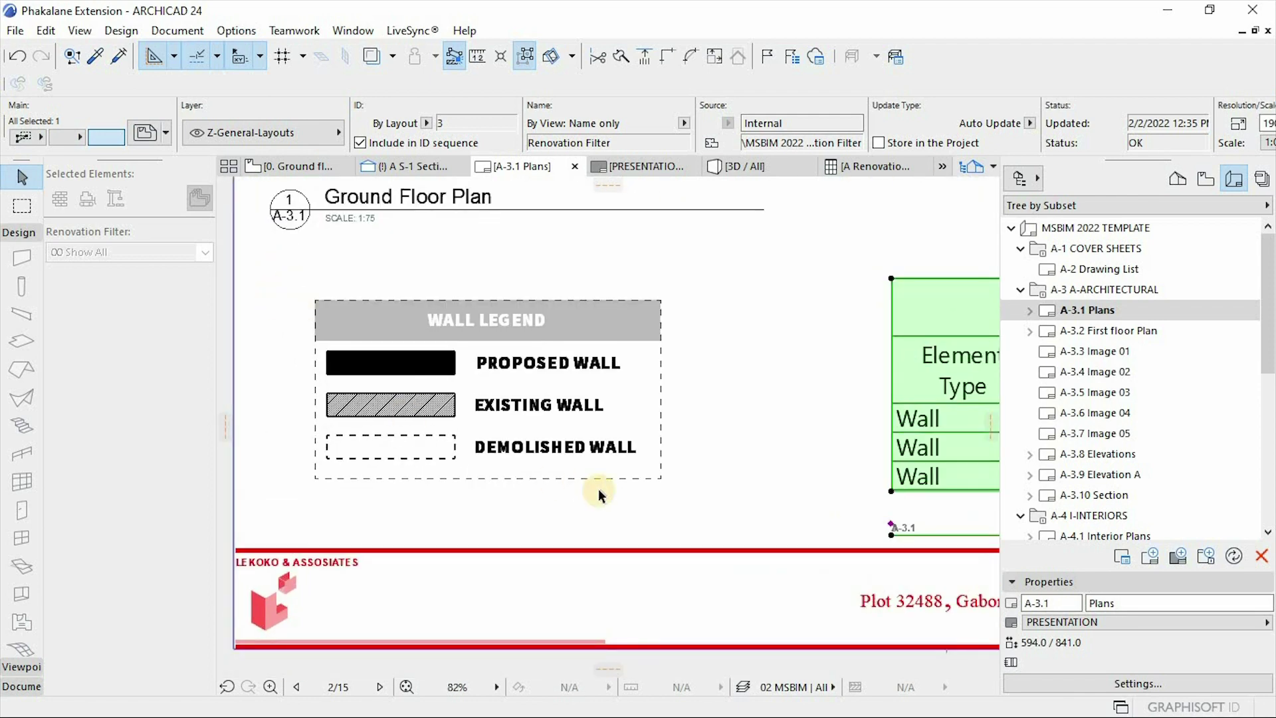
scroll(599, 489, down, 3)
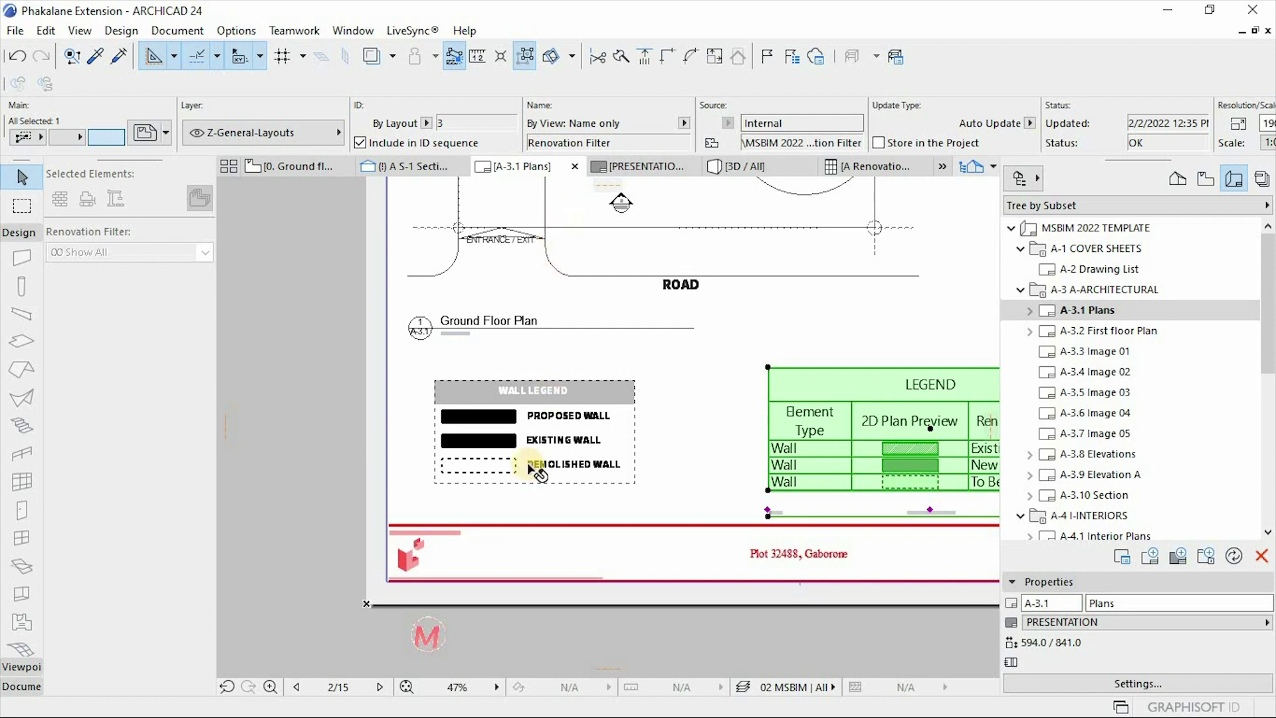
scroll(499, 432, up, 3)
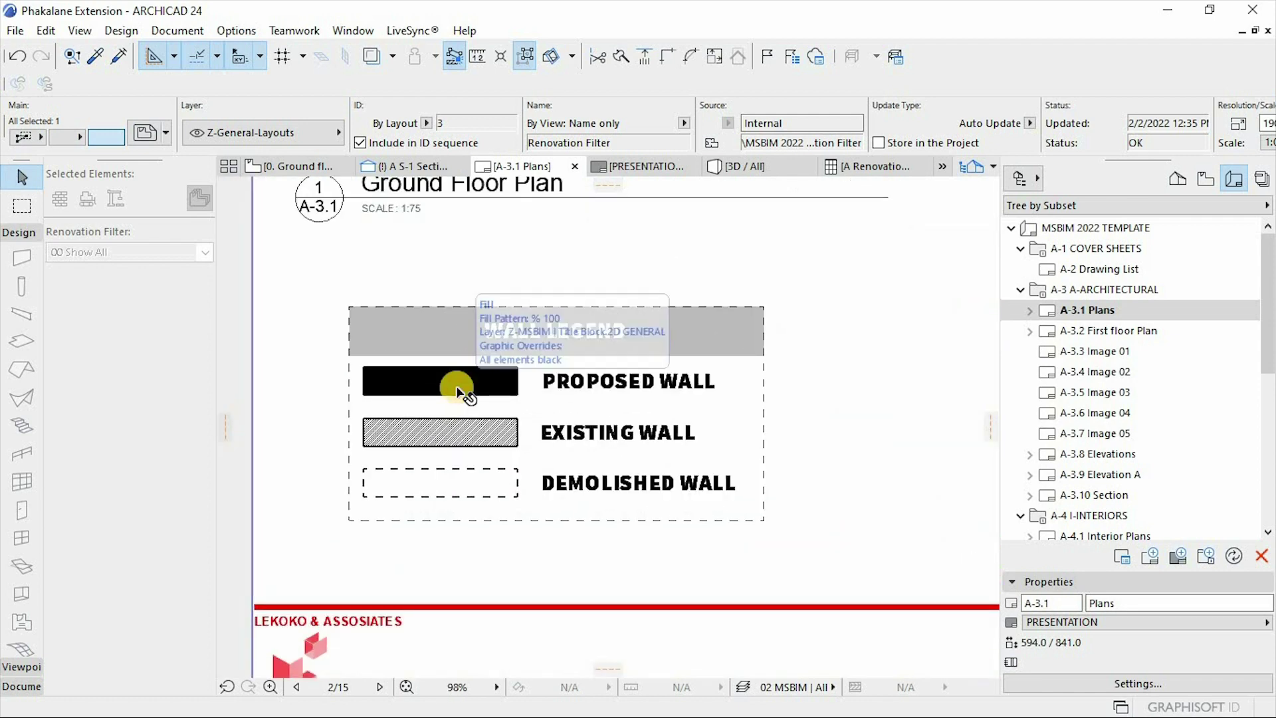
scroll(463, 393, up, 2)
scroll(463, 393, down, 1)
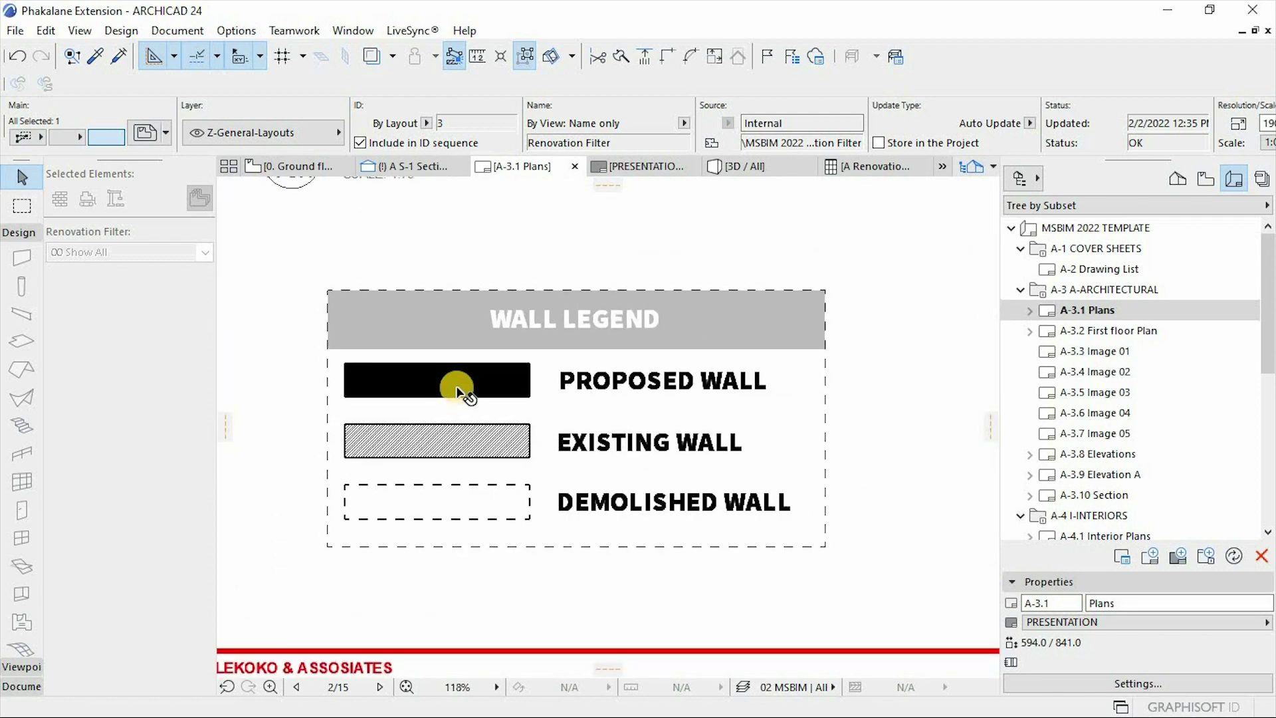
scroll(464, 393, down, 5)
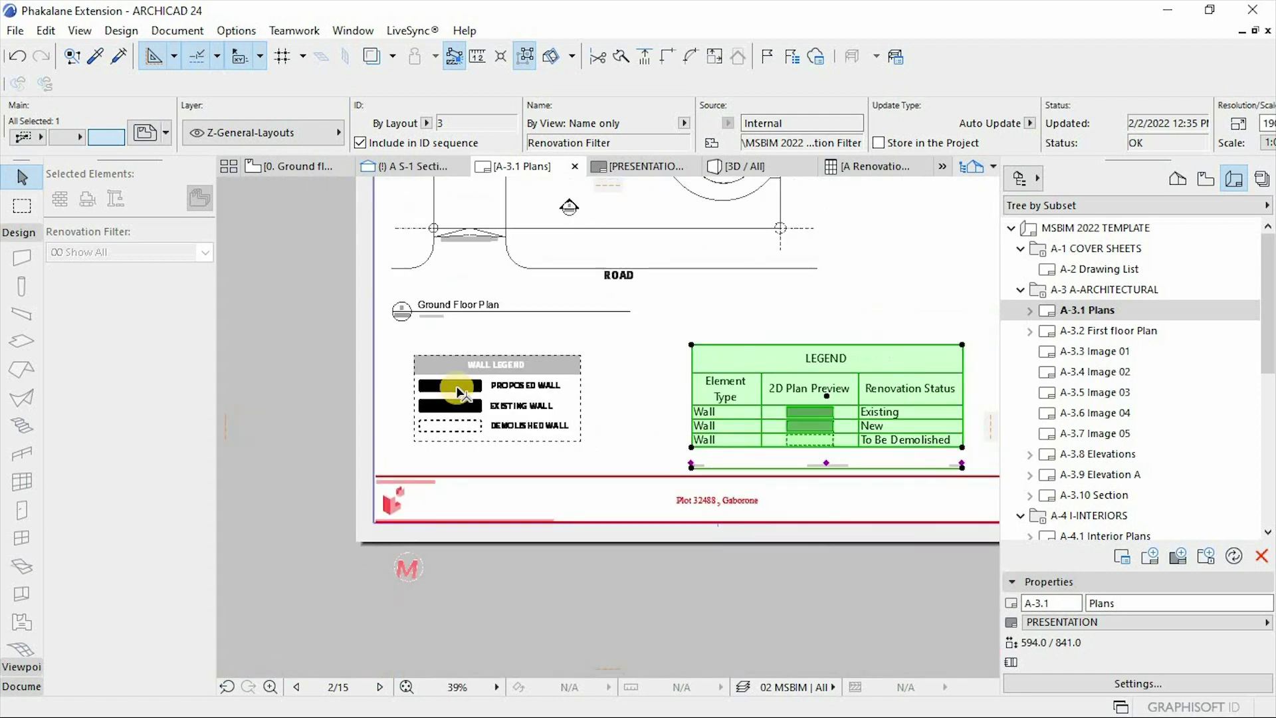
scroll(468, 425, up, 5)
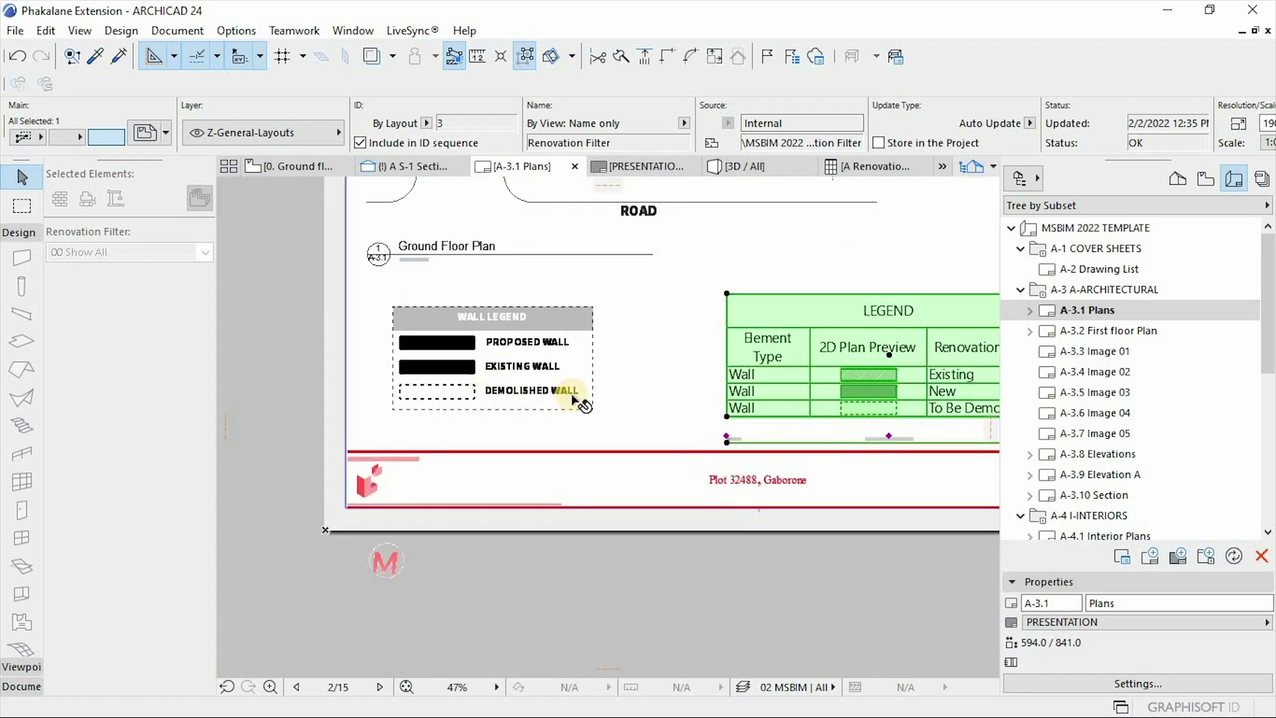
scroll(570, 399, down, 5)
scroll(750, 397, up, 5)
scroll(818, 405, down, 2)
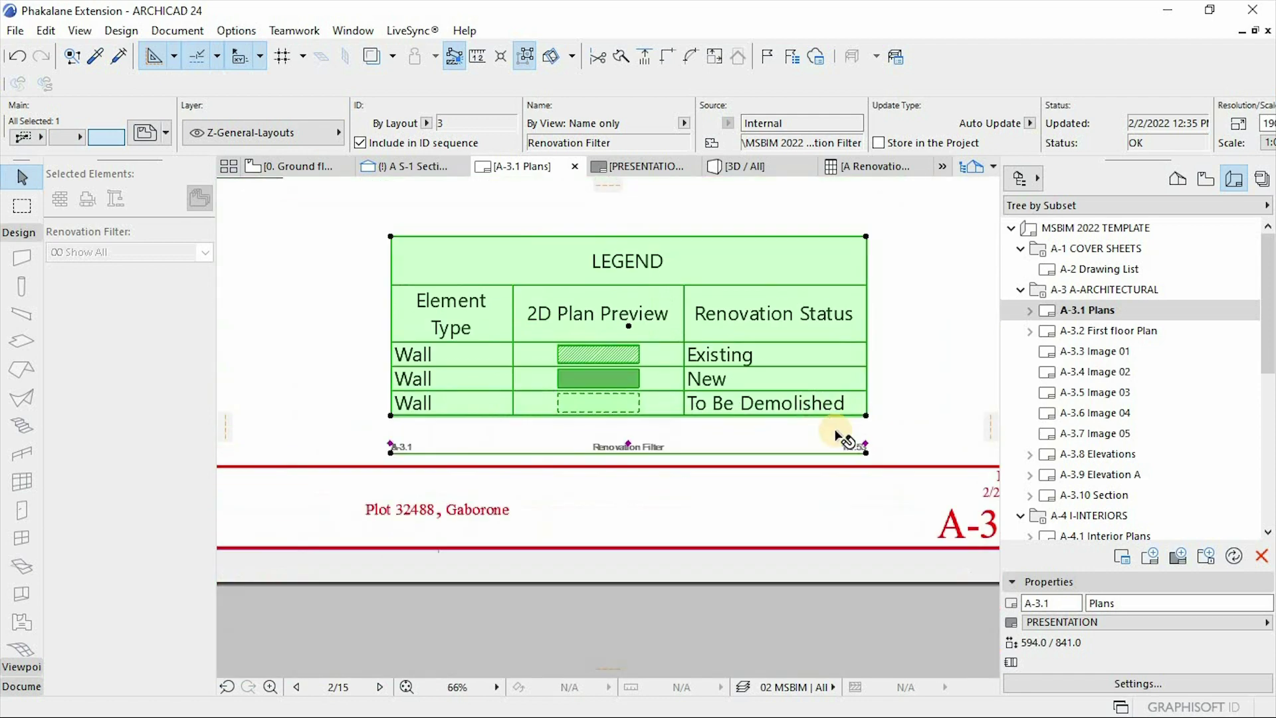
Adjust the lower edge of the placed renovation legend, raising it about 4.8 mm to clear the title block line
scroll(836, 434, up, 2)
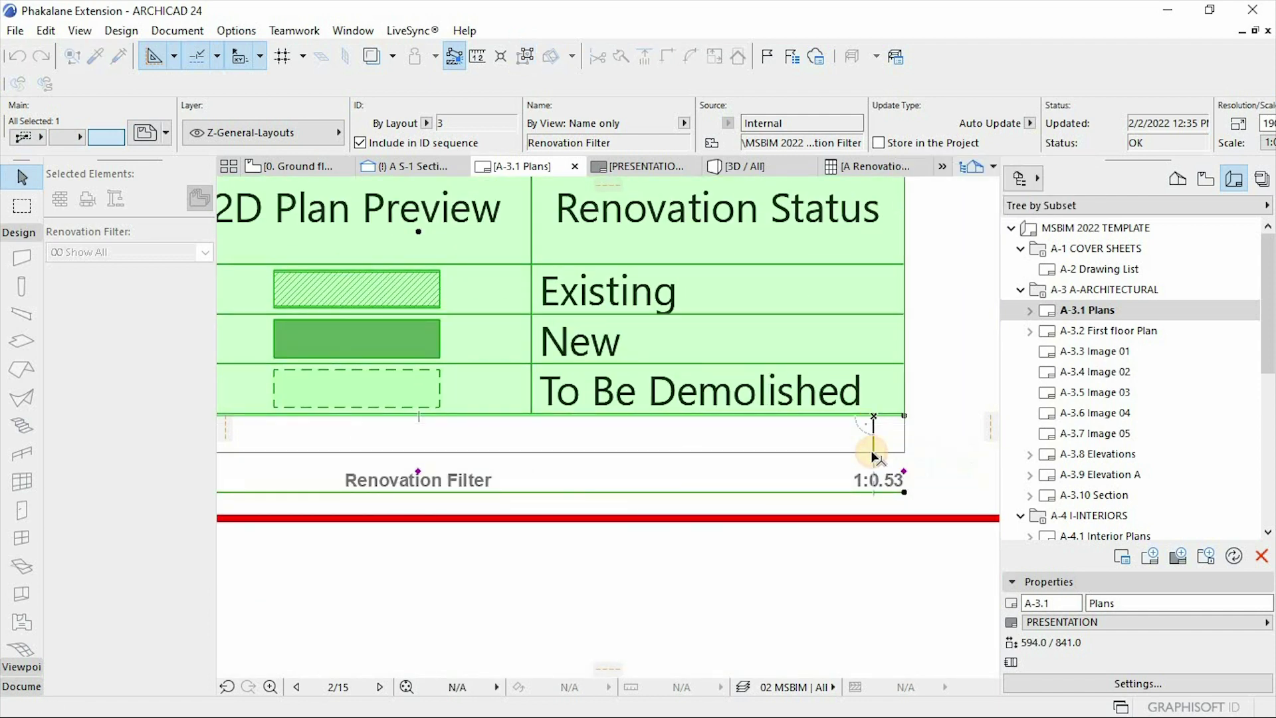
scroll(879, 491, down, 2)
scroll(871, 459, down, 1)
click(569, 507)
scroll(550, 461, up, 3)
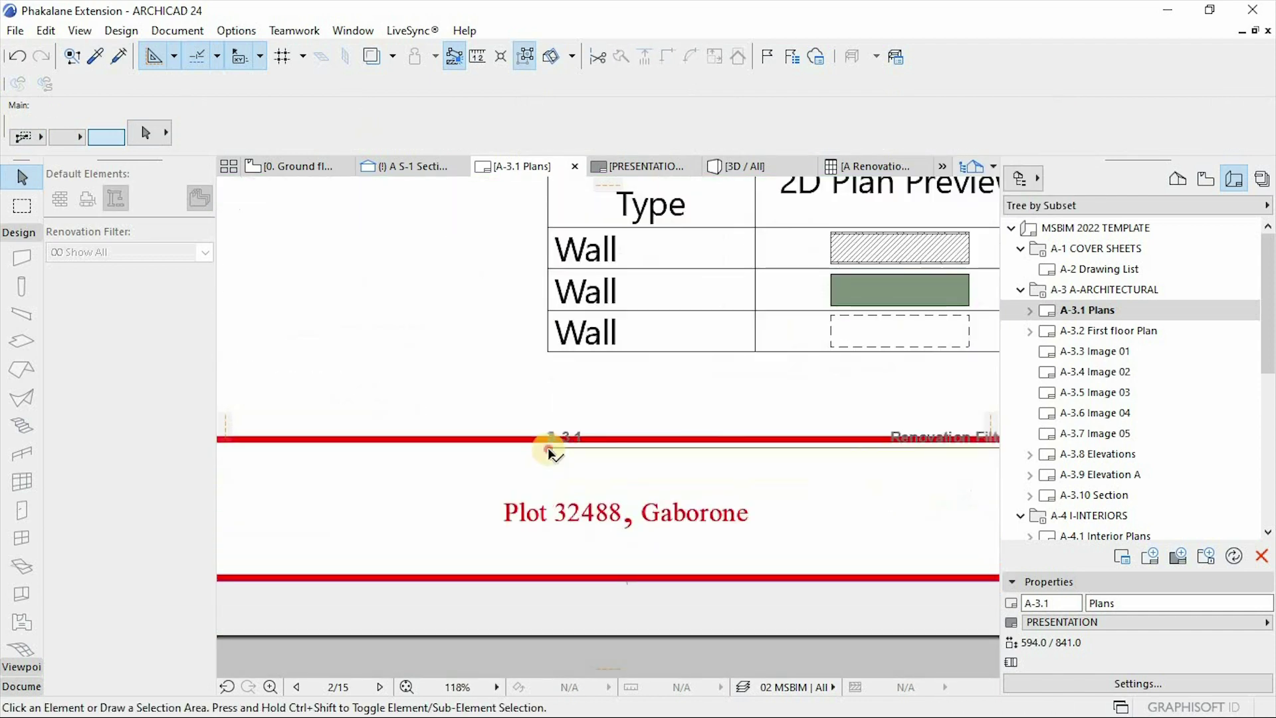
click(548, 448)
click(548, 448)
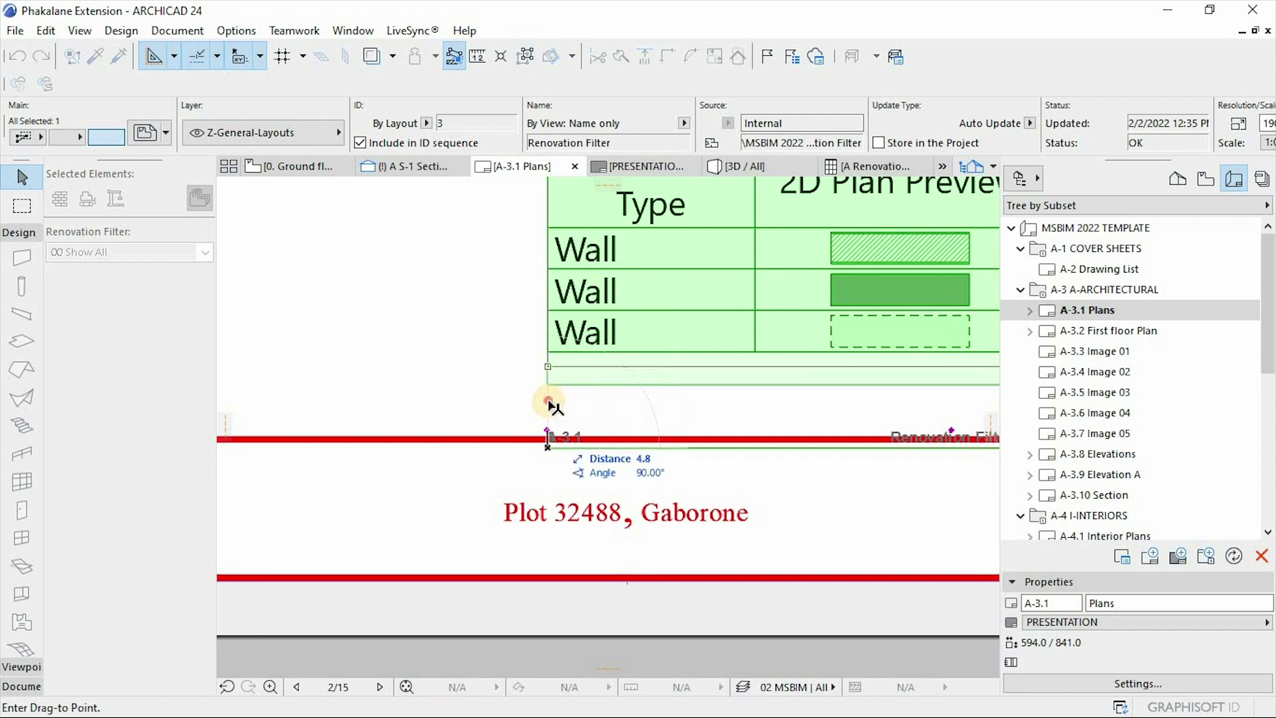
click(548, 399)
scroll(499, 369, down, 3)
click(522, 357)
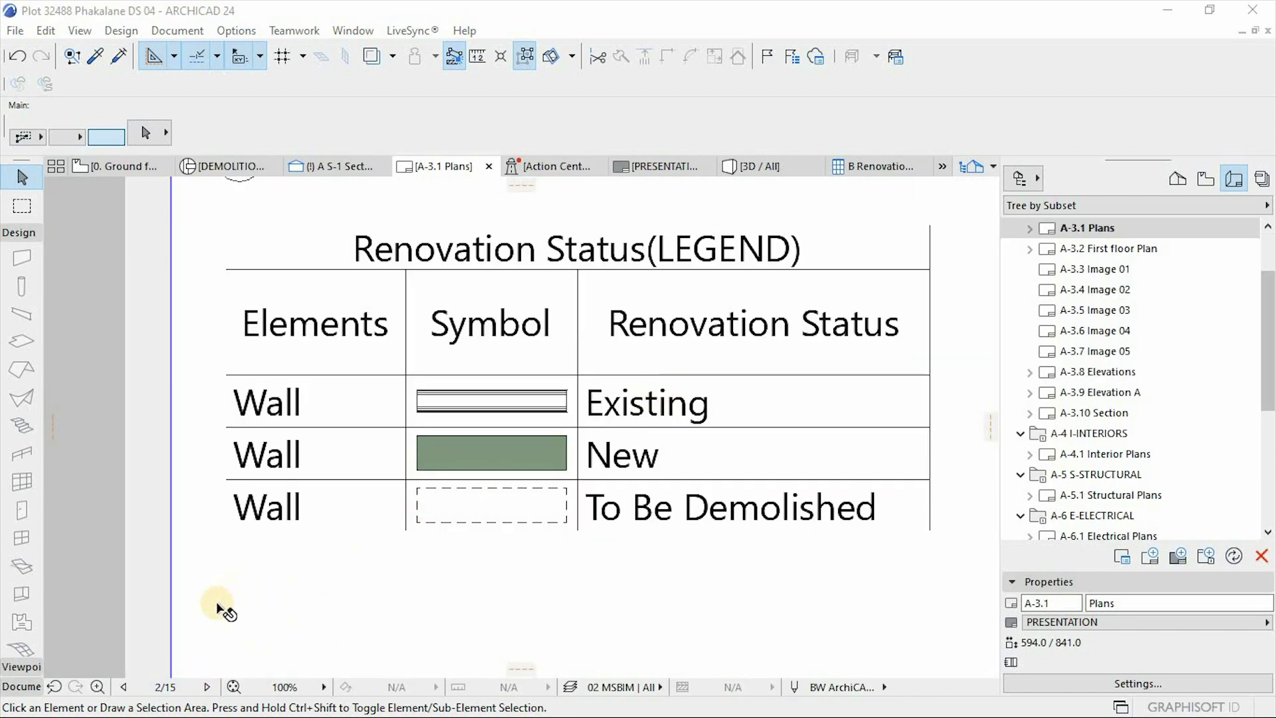
Examine the Renovation Status legend and the Ground Floor Plan above it on the other project's A-3.1 Plans layout
scroll(219, 608, down, 5)
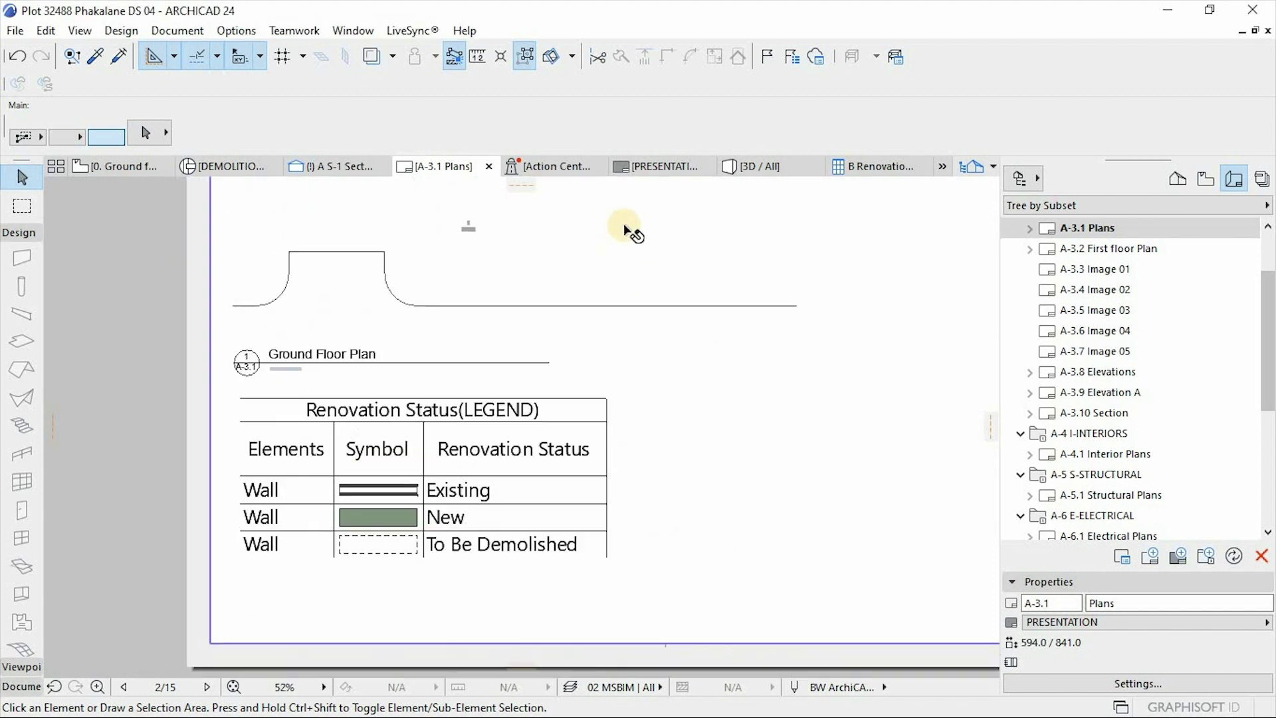
scroll(539, 216, up, 1)
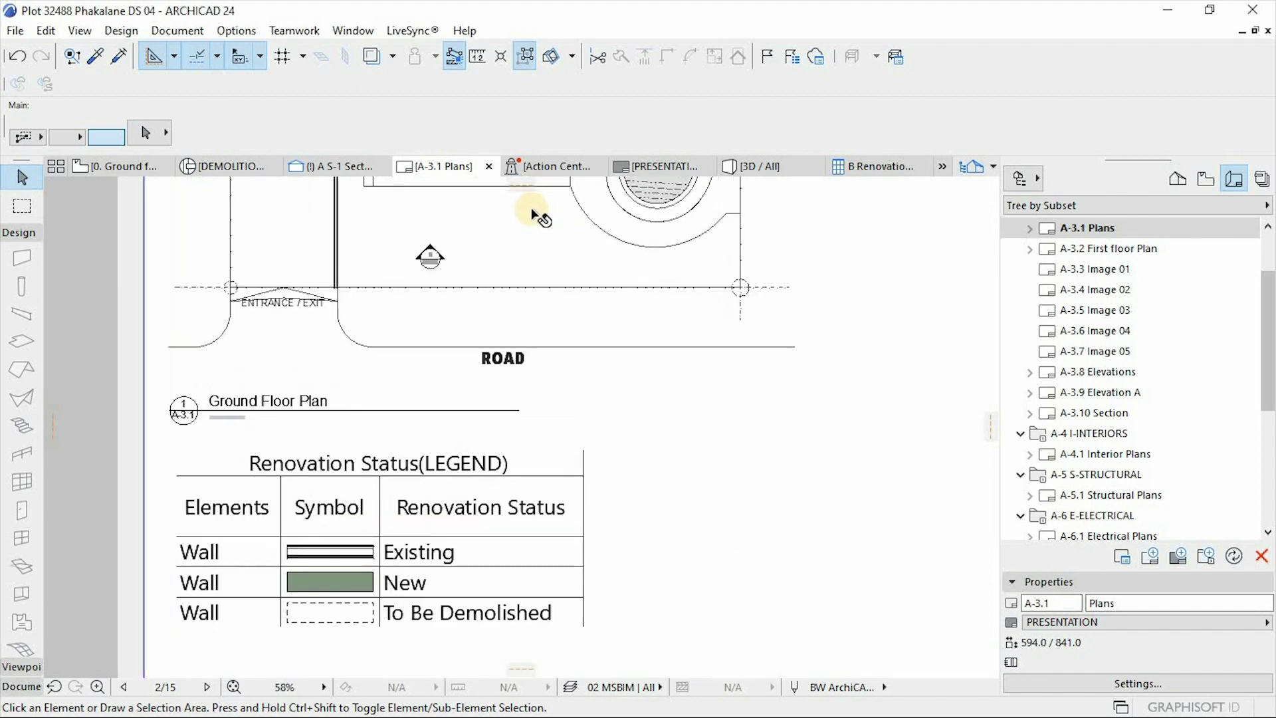
scroll(533, 212, up, 3)
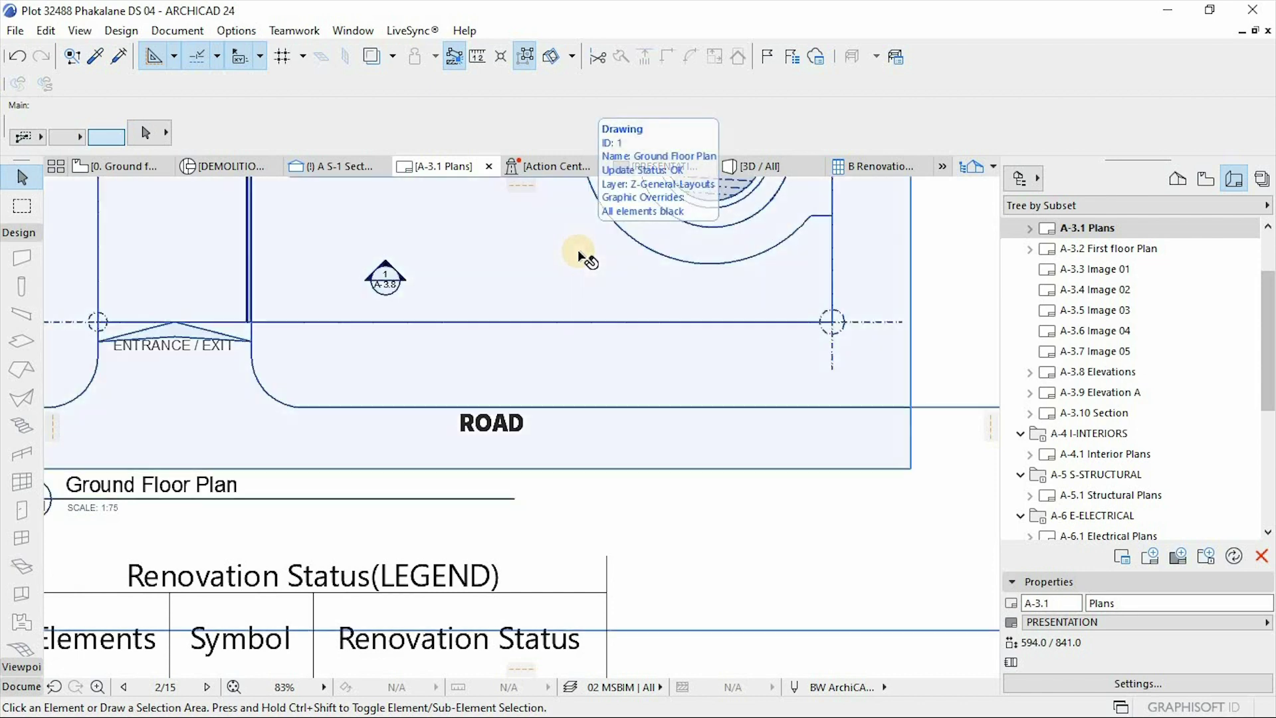
scroll(692, 370, up, 2)
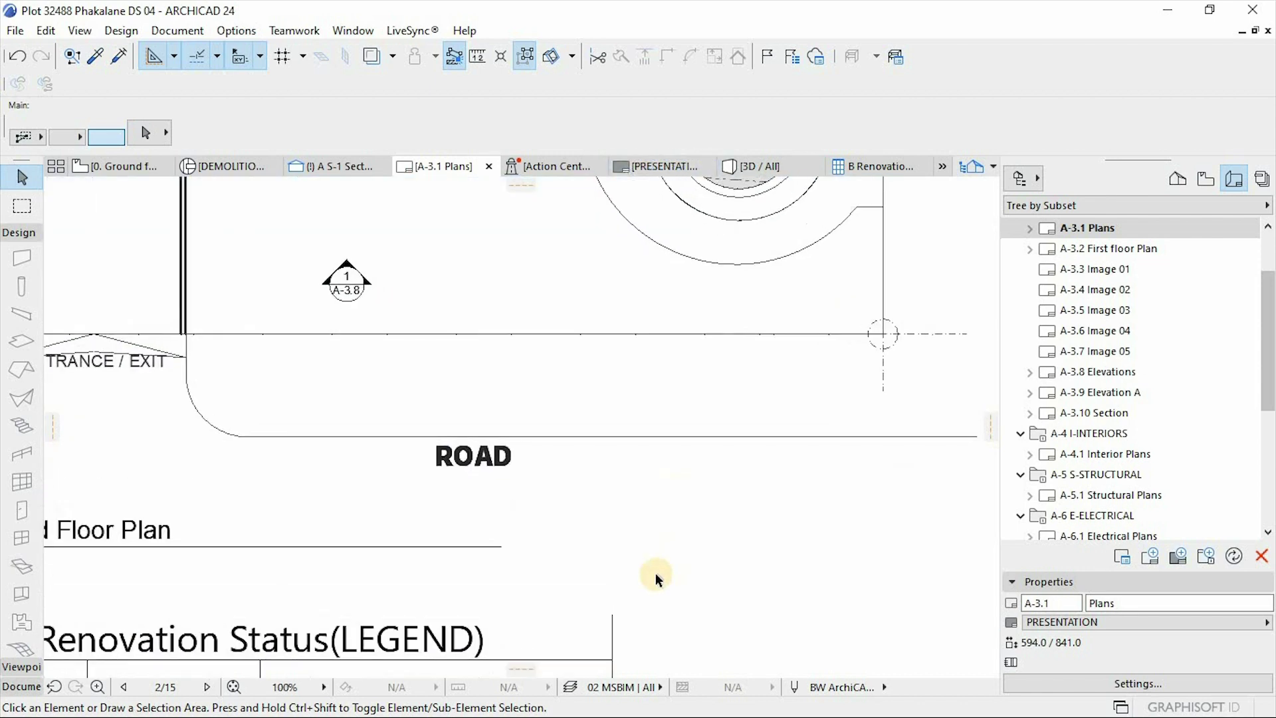
scroll(655, 567, down, 5)
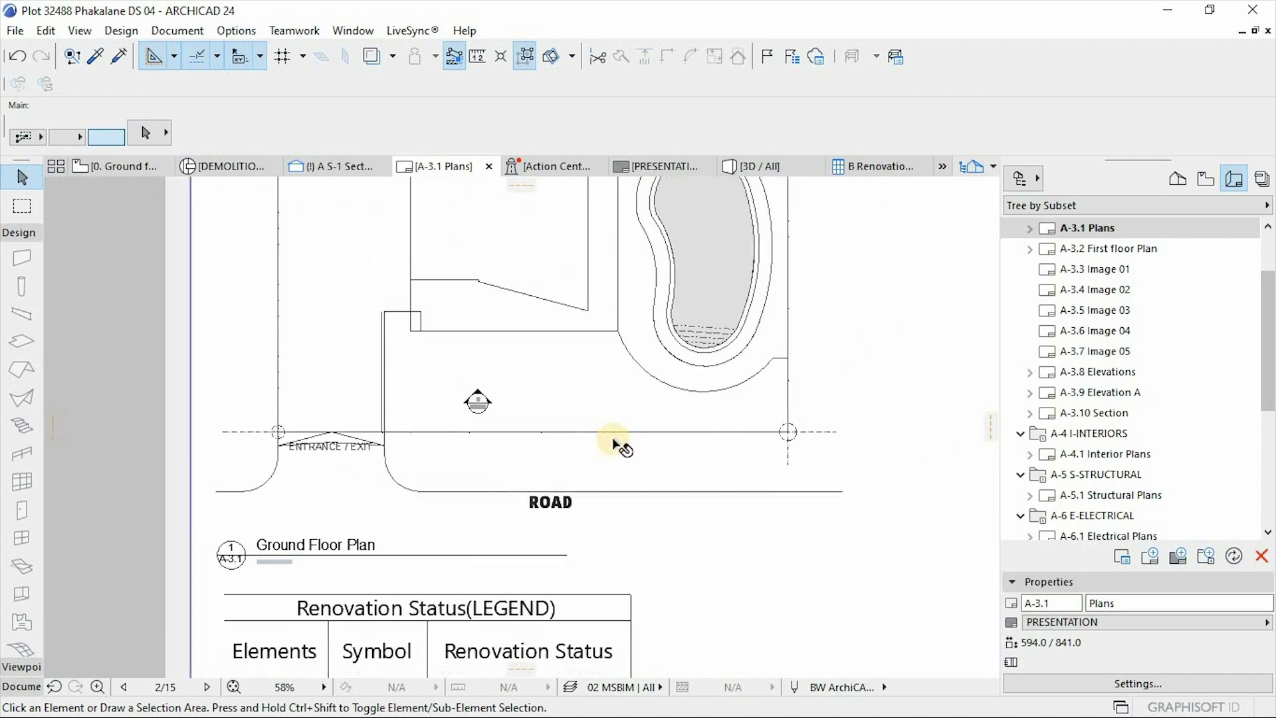
middle_drag(613, 444, 583, 327)
scroll(528, 263, down, 3)
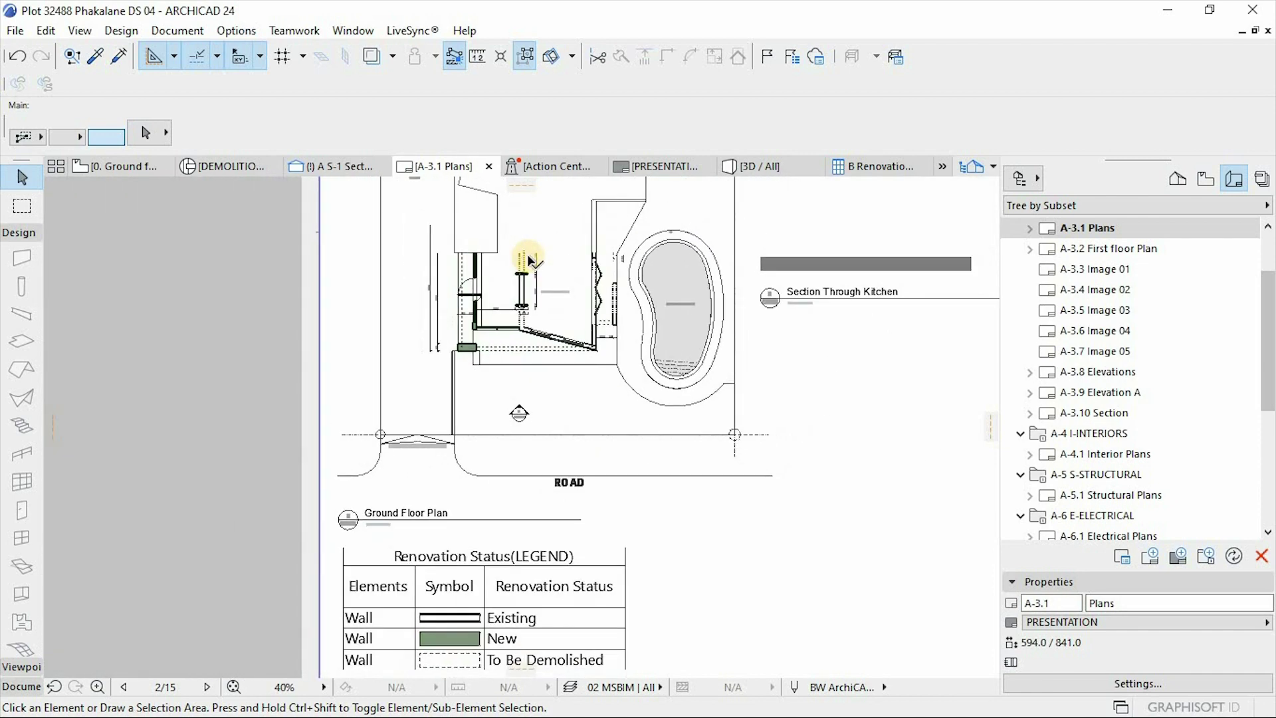
Examine the wall symbols around the Formal Lounge on the Ground Floor Plan at close range
scroll(485, 242, up, 4)
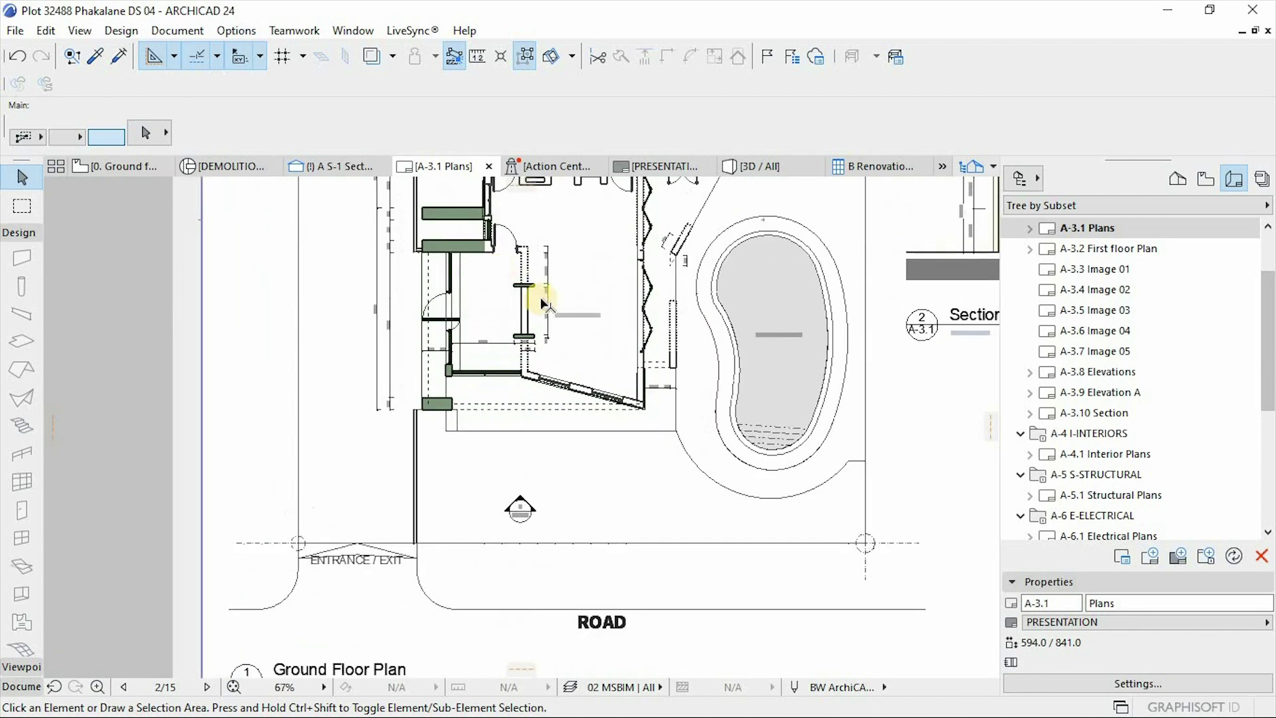
scroll(549, 336, up, 3)
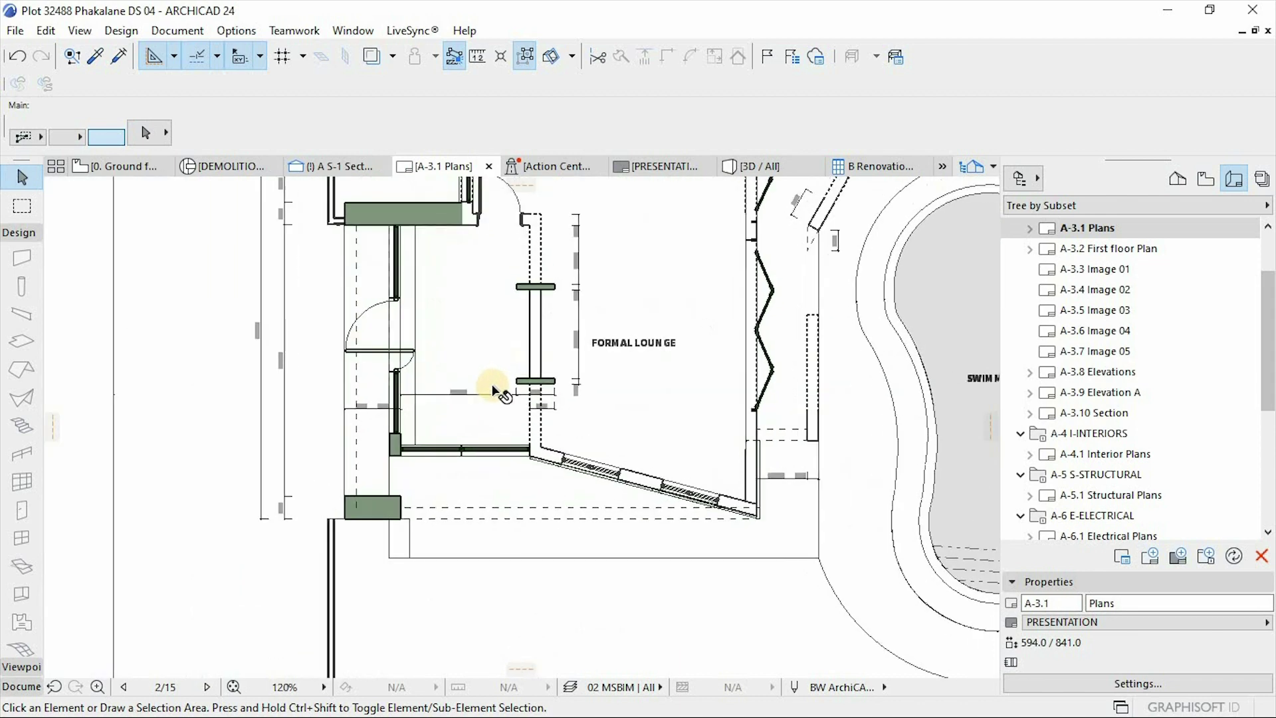
scroll(411, 443, up, 4)
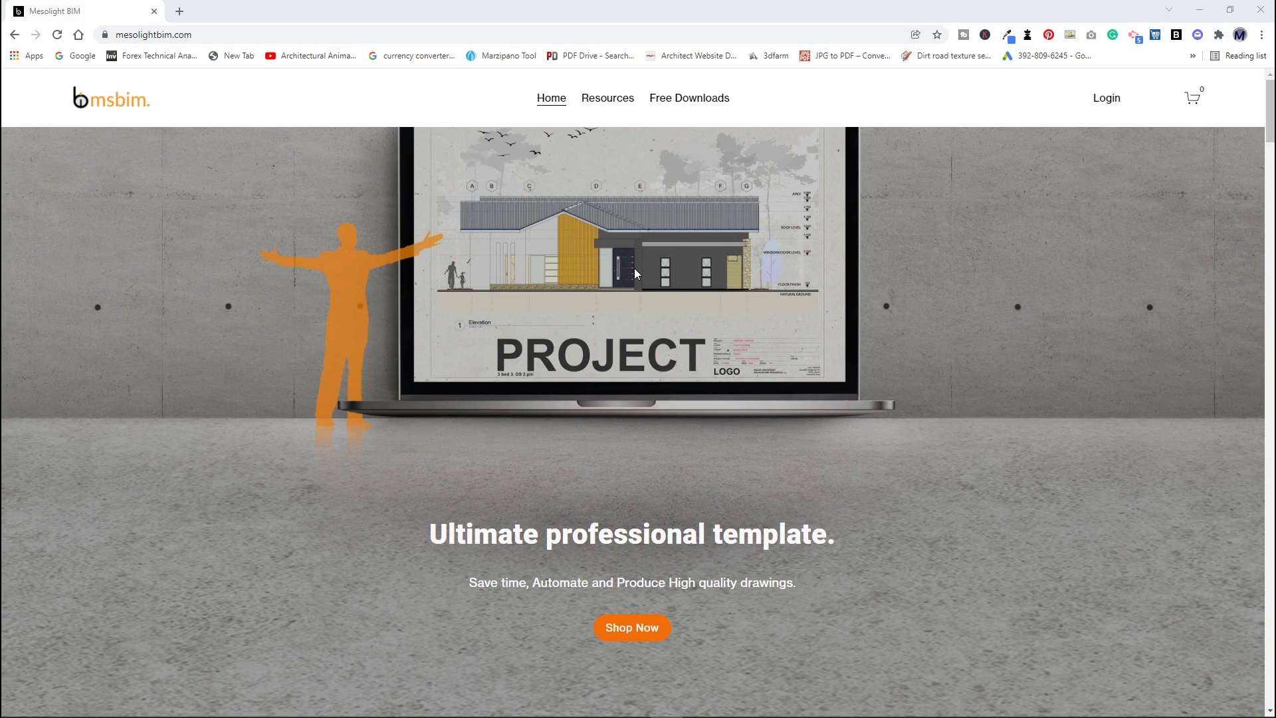
Look through the mesolightbim.com home page in the browser, from the template offers down through the product listing
scroll(634, 268, down, 15)
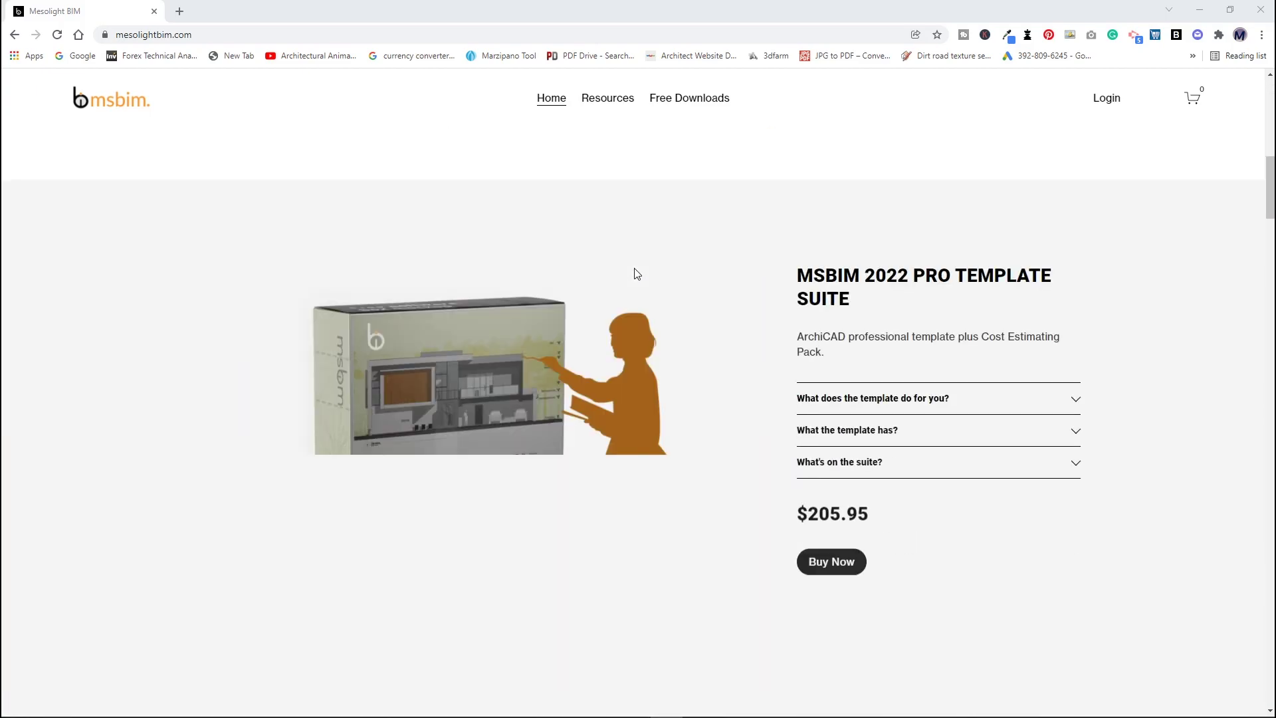
scroll(634, 269, down, 20)
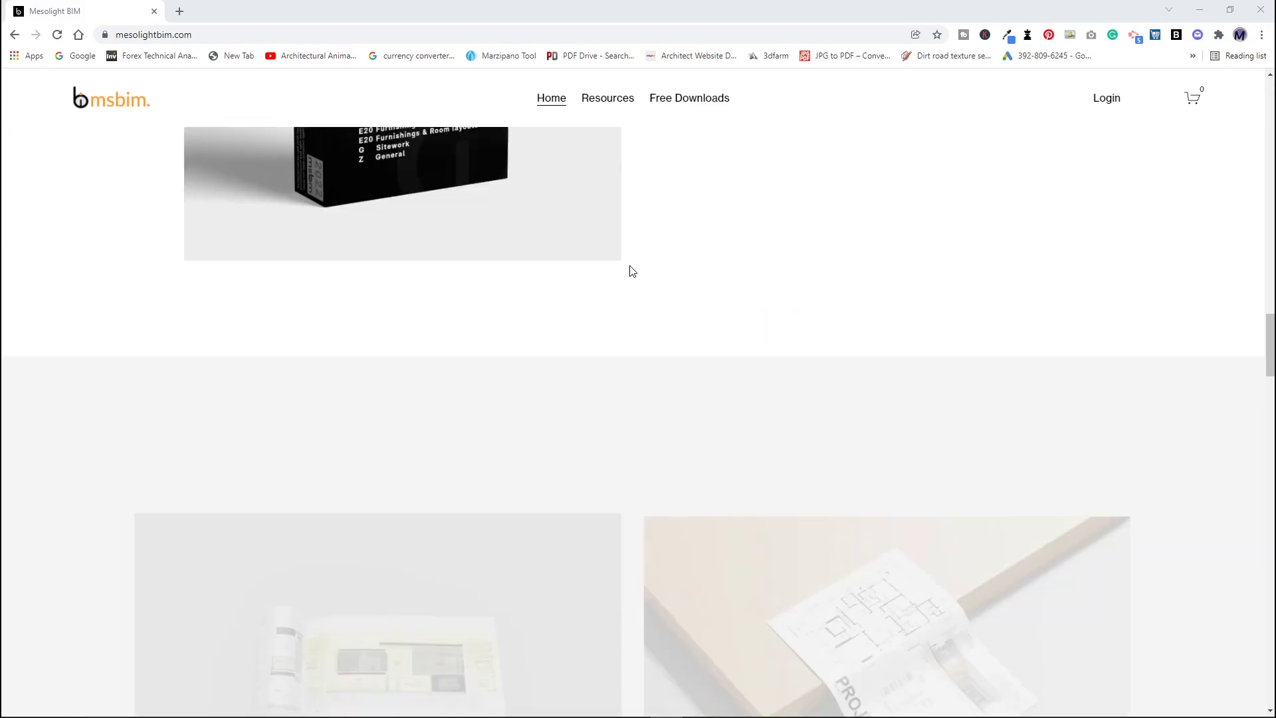
scroll(632, 271, down, 15)
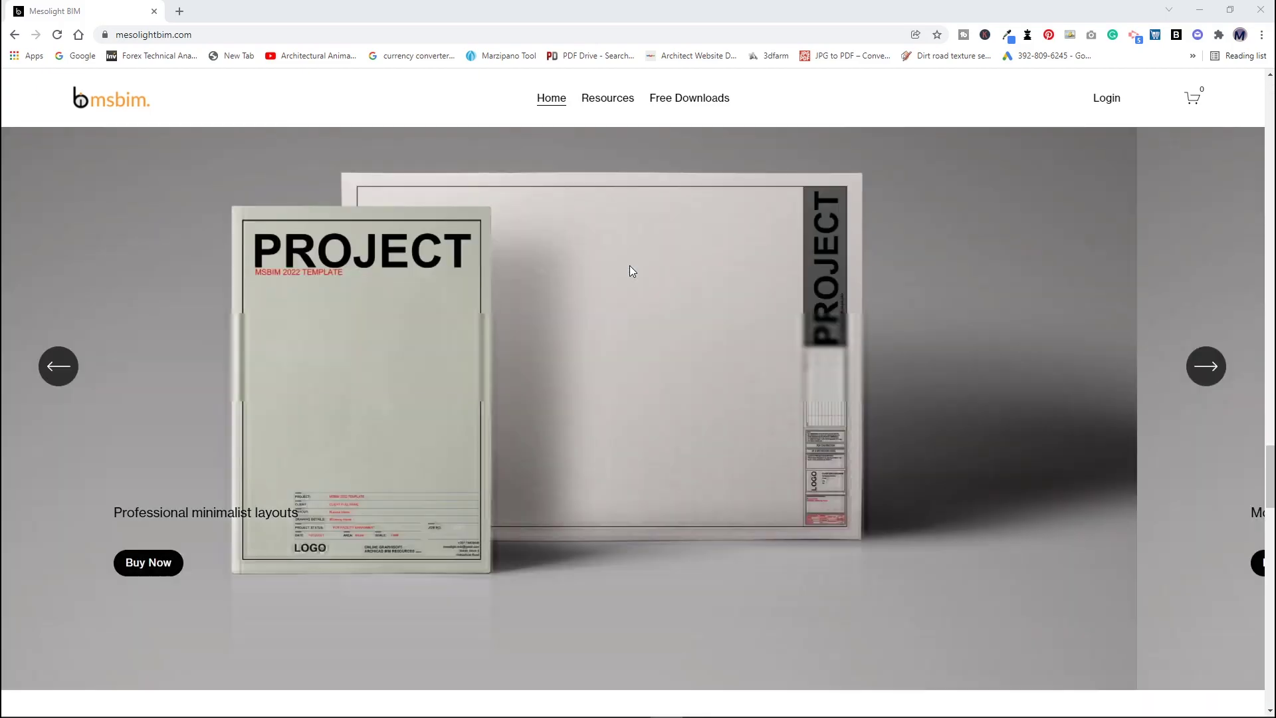
scroll(632, 270, down, 20)
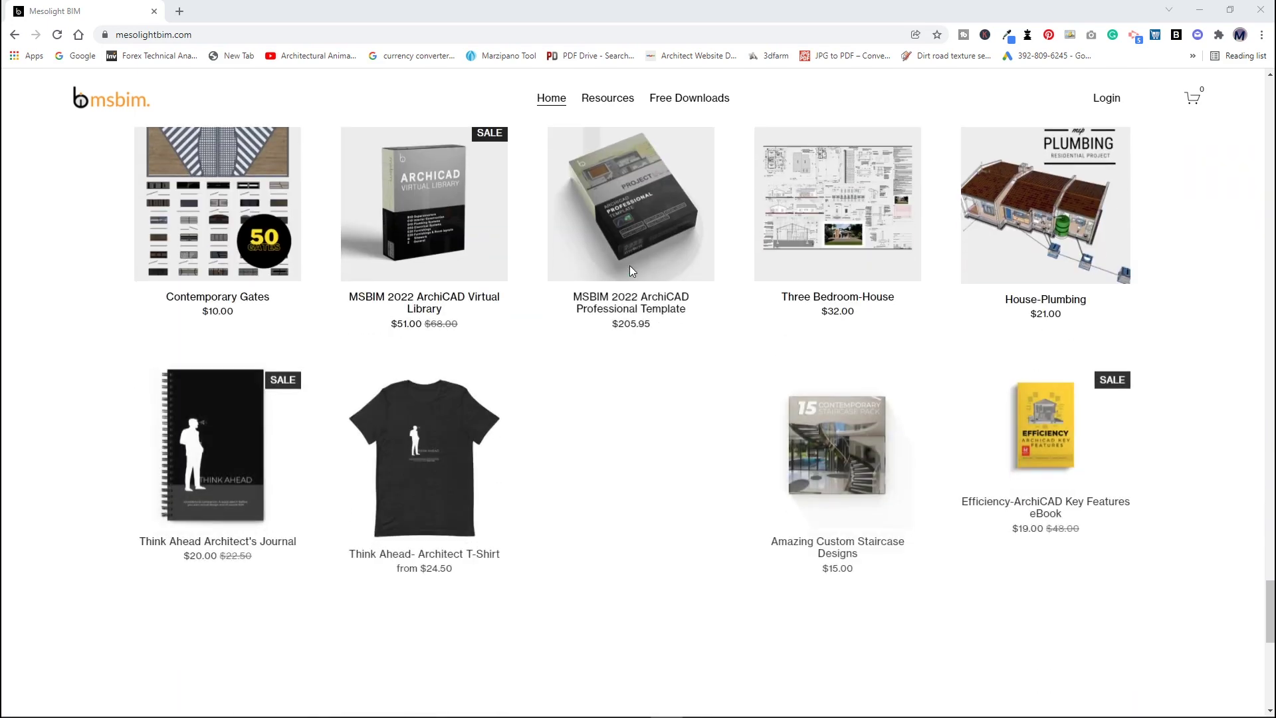
scroll(631, 270, down, 8)
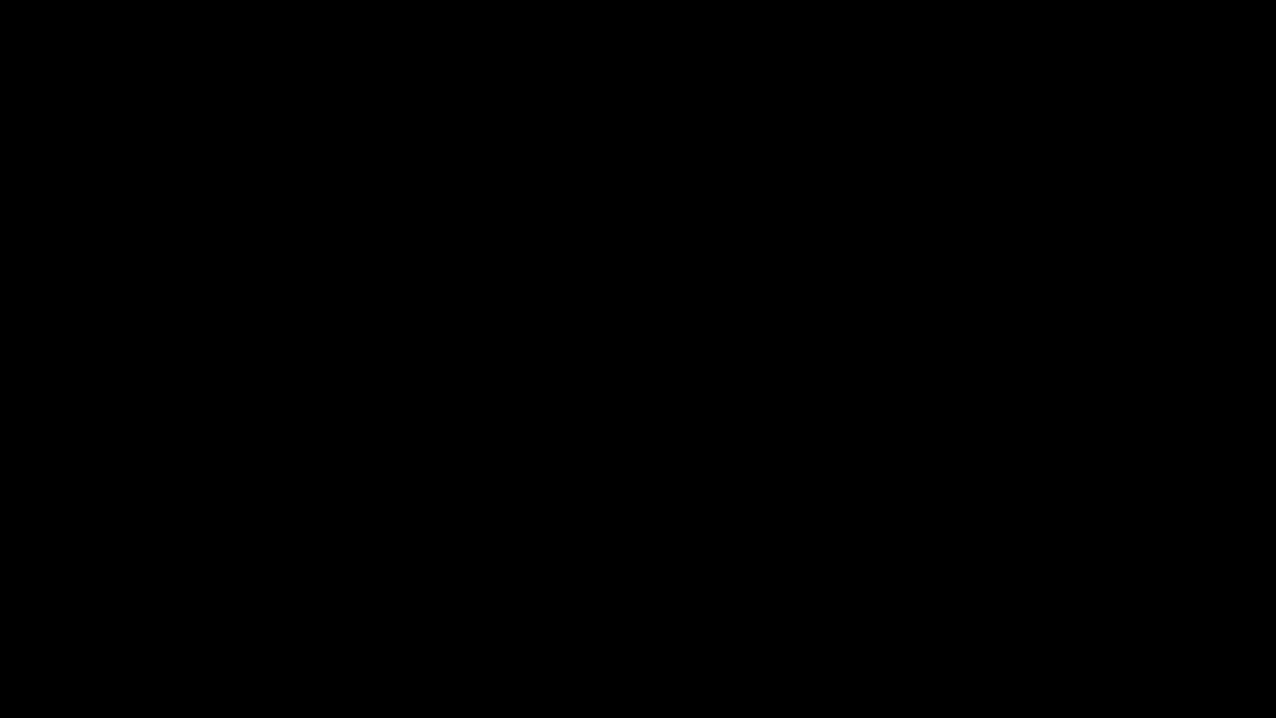